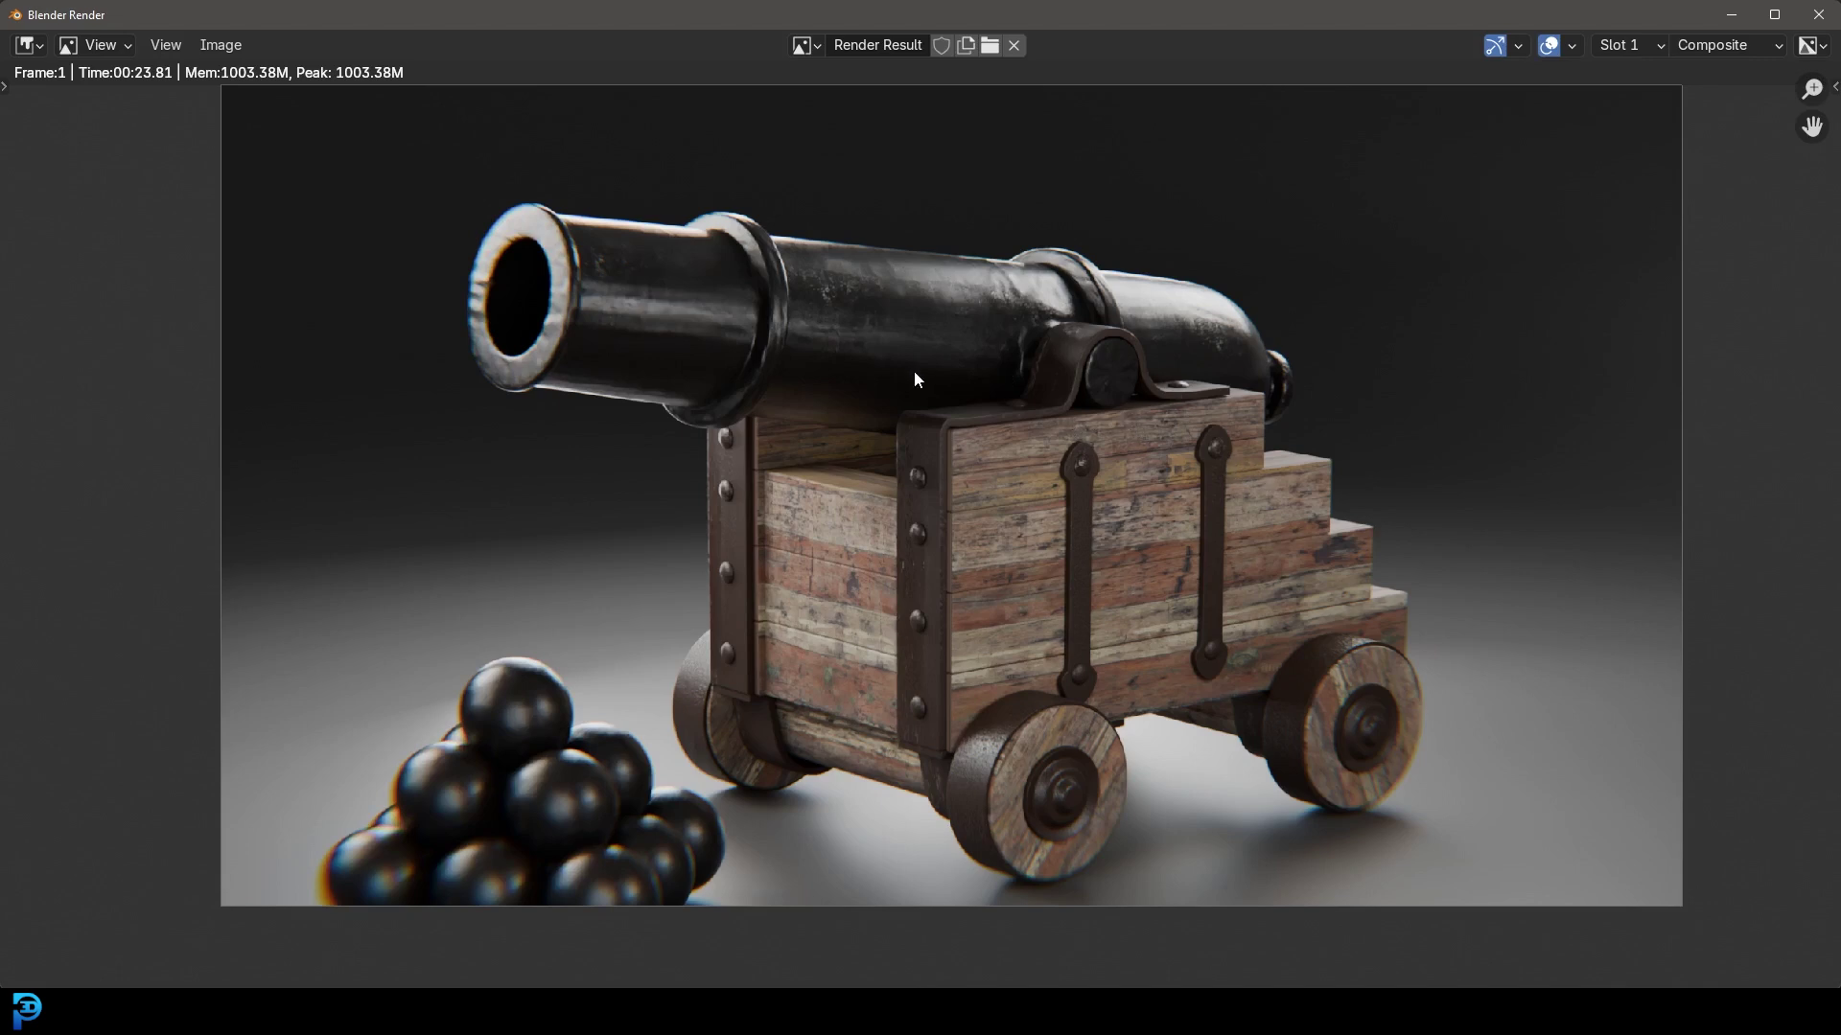
Zoom and pan the cannon render to inspect the muzzle and barrel, then dismiss the render window.
{"action": "scroll", "coordinate": [550, 280], "scroll_direction": "up", "scroll_amount": 2}
{"action": "middle_click_drag", "start_coordinate": [559, 250], "coordinate": [808, 588]}
{"action": "scroll", "coordinate": [807, 589], "scroll_direction": "up", "scroll_amount": 2}
{"action": "middle_click_drag", "start_coordinate": [402, 272], "coordinate": [736, 414]}
{"action": "scroll", "coordinate": [736, 414], "scroll_direction": "up", "scroll_amount": 1}
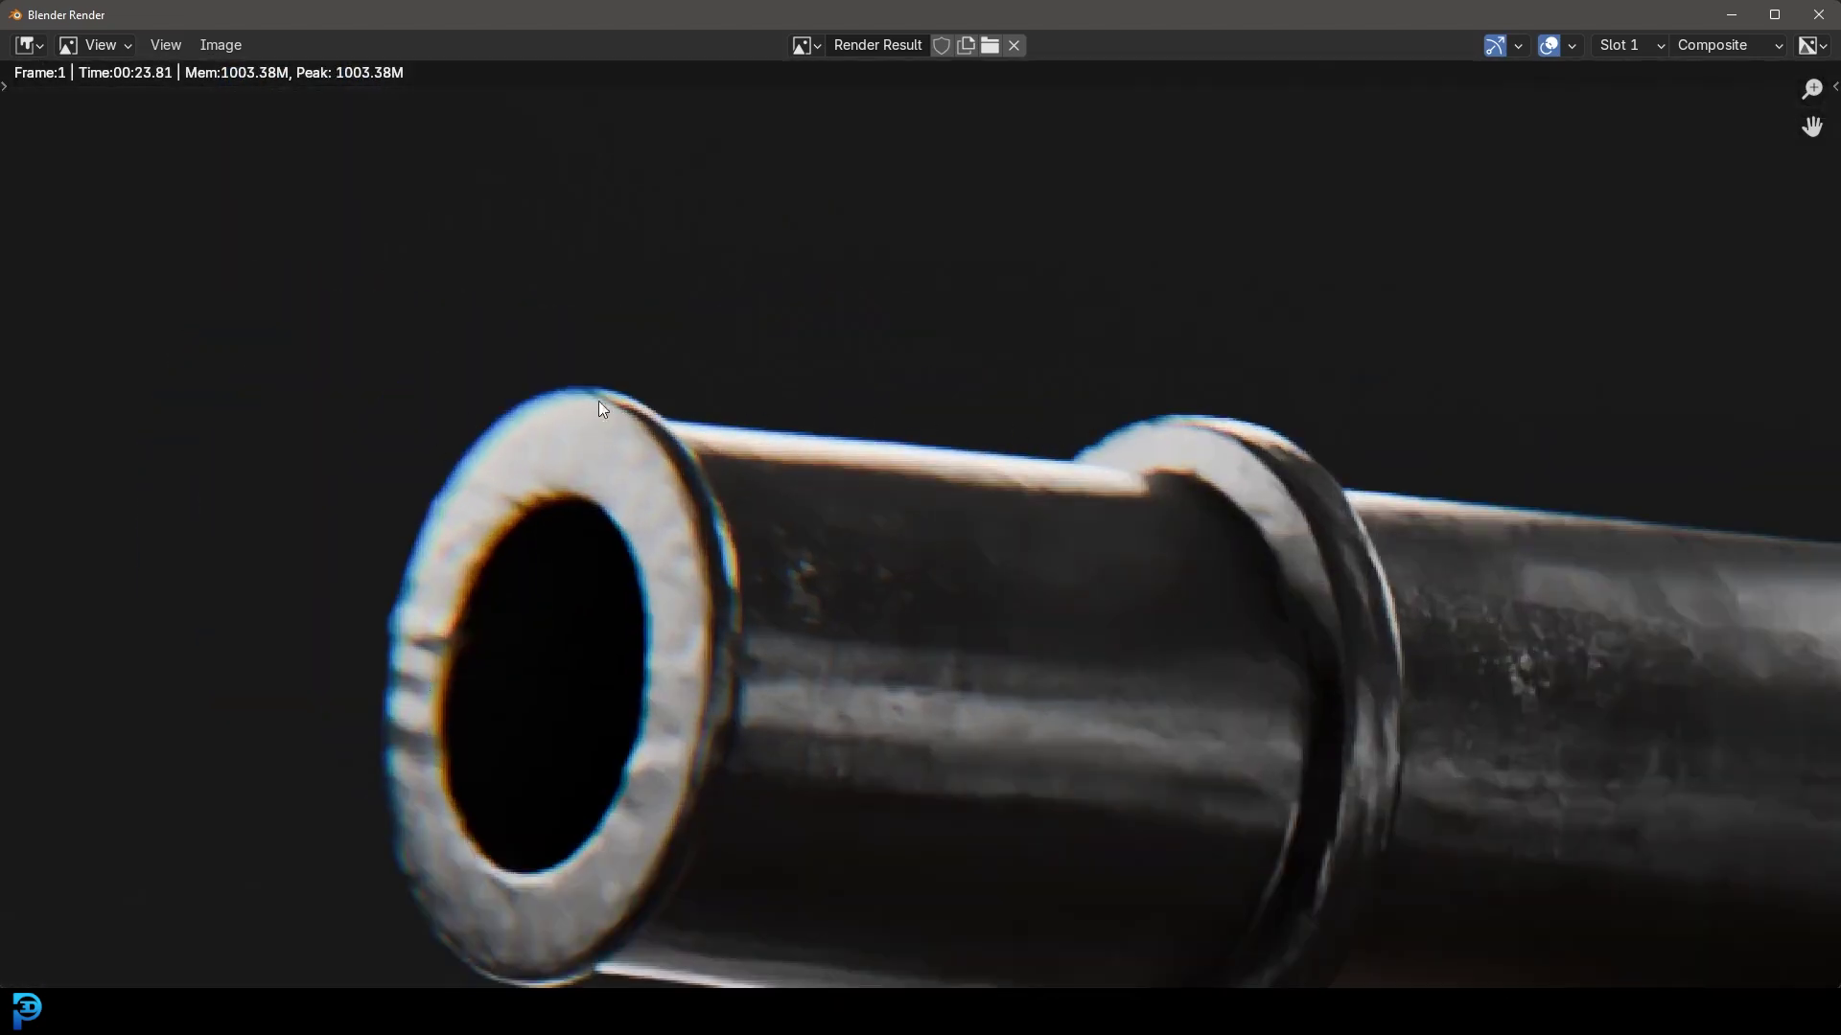
{"action": "scroll", "coordinate": [476, 428], "scroll_direction": "down", "scroll_amount": 4}
{"action": "middle_click_drag", "start_coordinate": [1253, 533], "coordinate": [494, 436]}
{"action": "scroll", "coordinate": [888, 487], "scroll_direction": "up", "scroll_amount": 5}
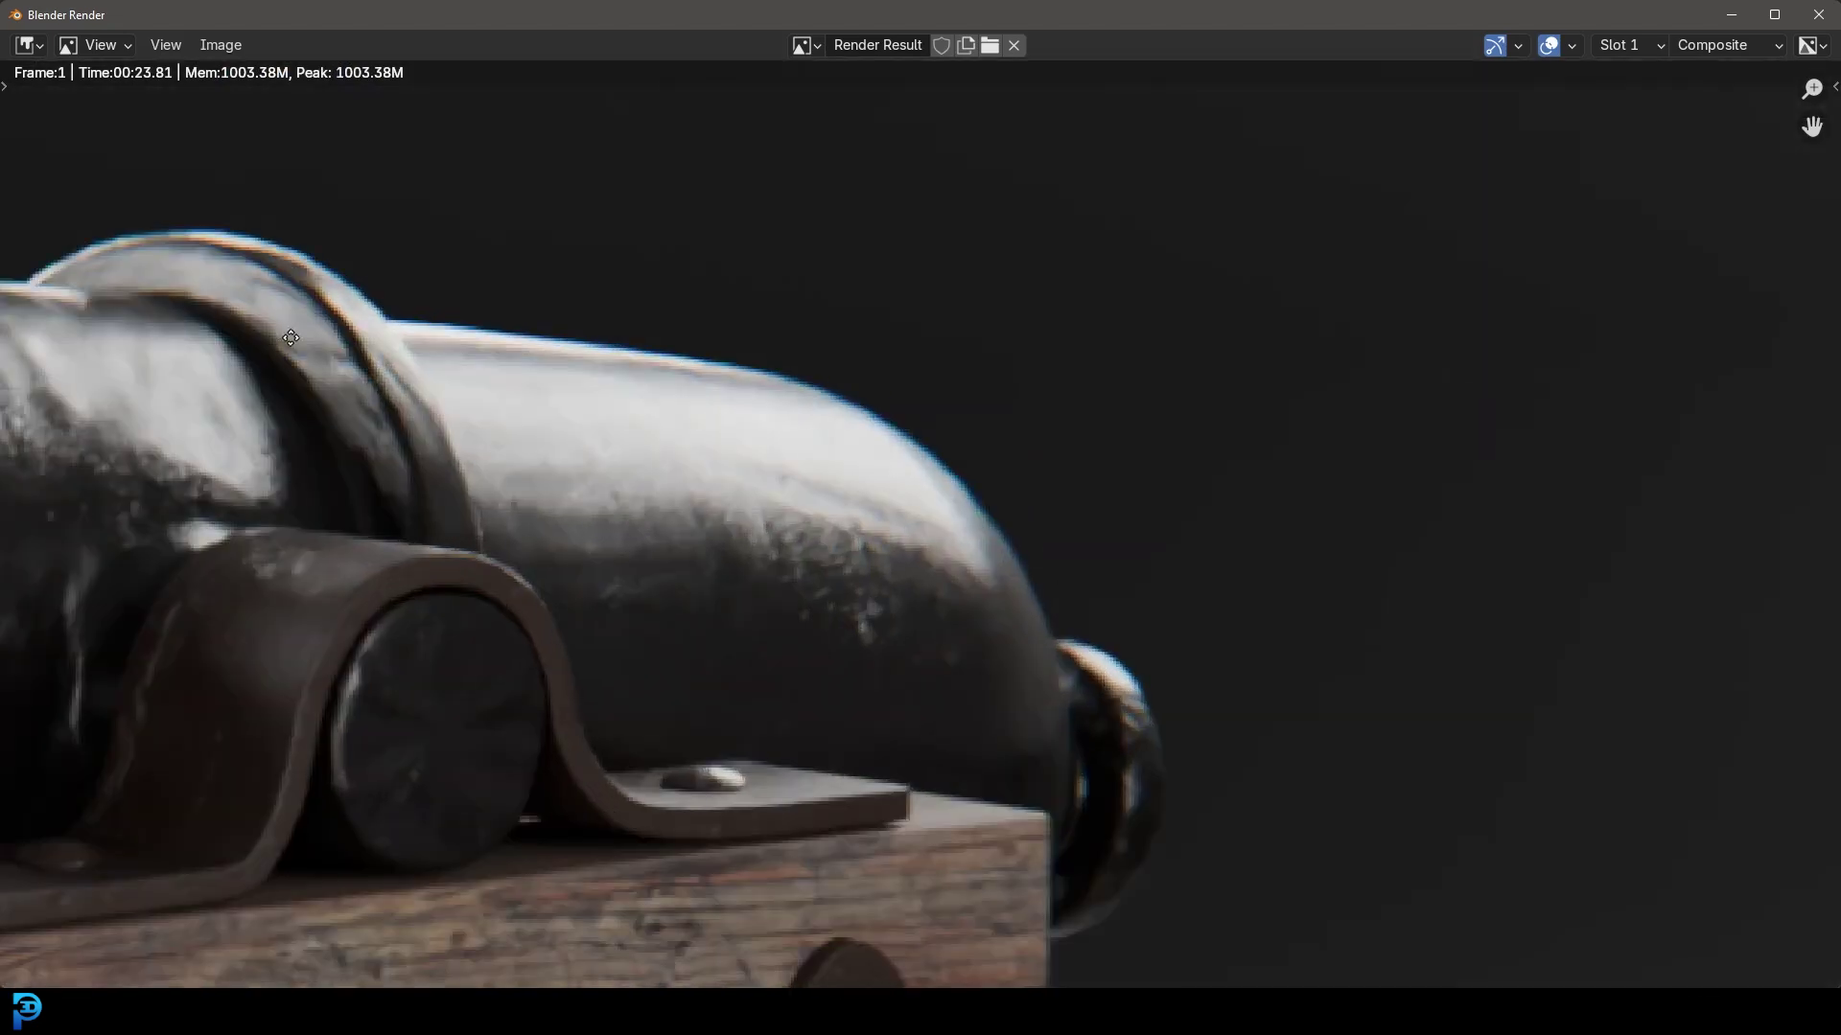
{"action": "scroll", "coordinate": [291, 338], "scroll_direction": "down", "scroll_amount": 7}
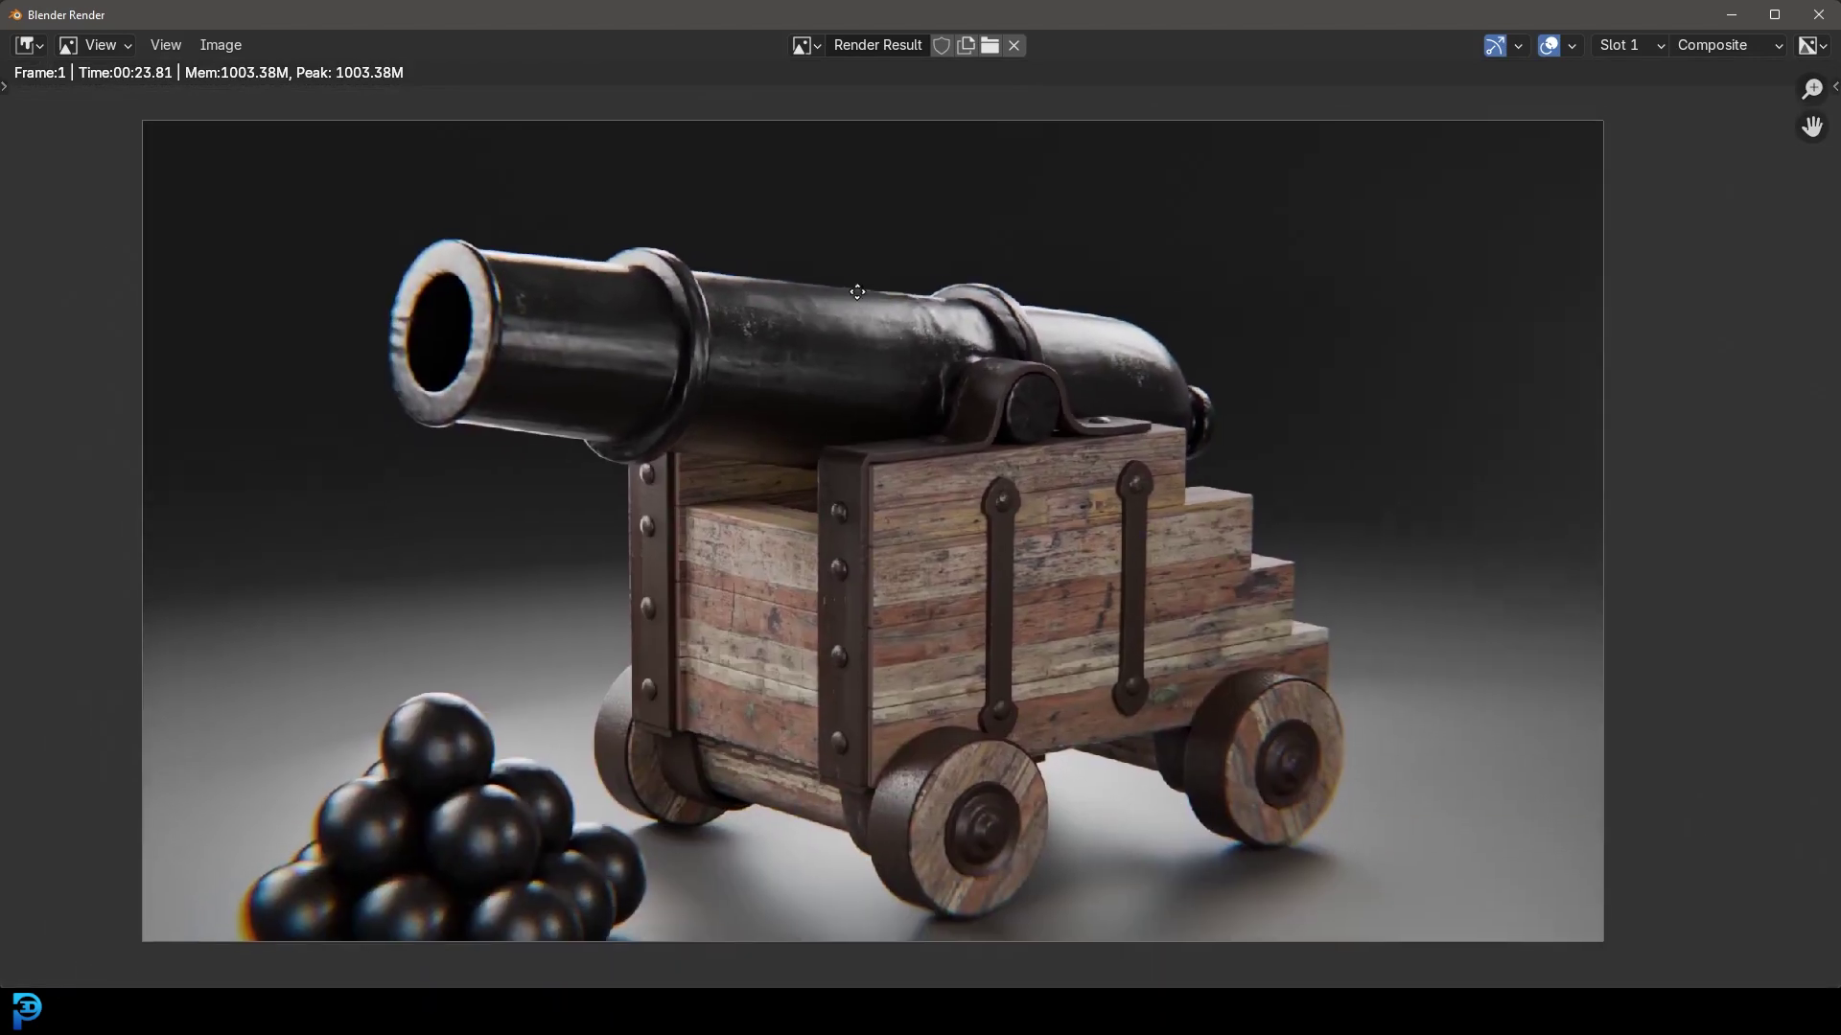
{"action": "middle_click_drag", "start_coordinate": [857, 292], "coordinate": [857, 270]}
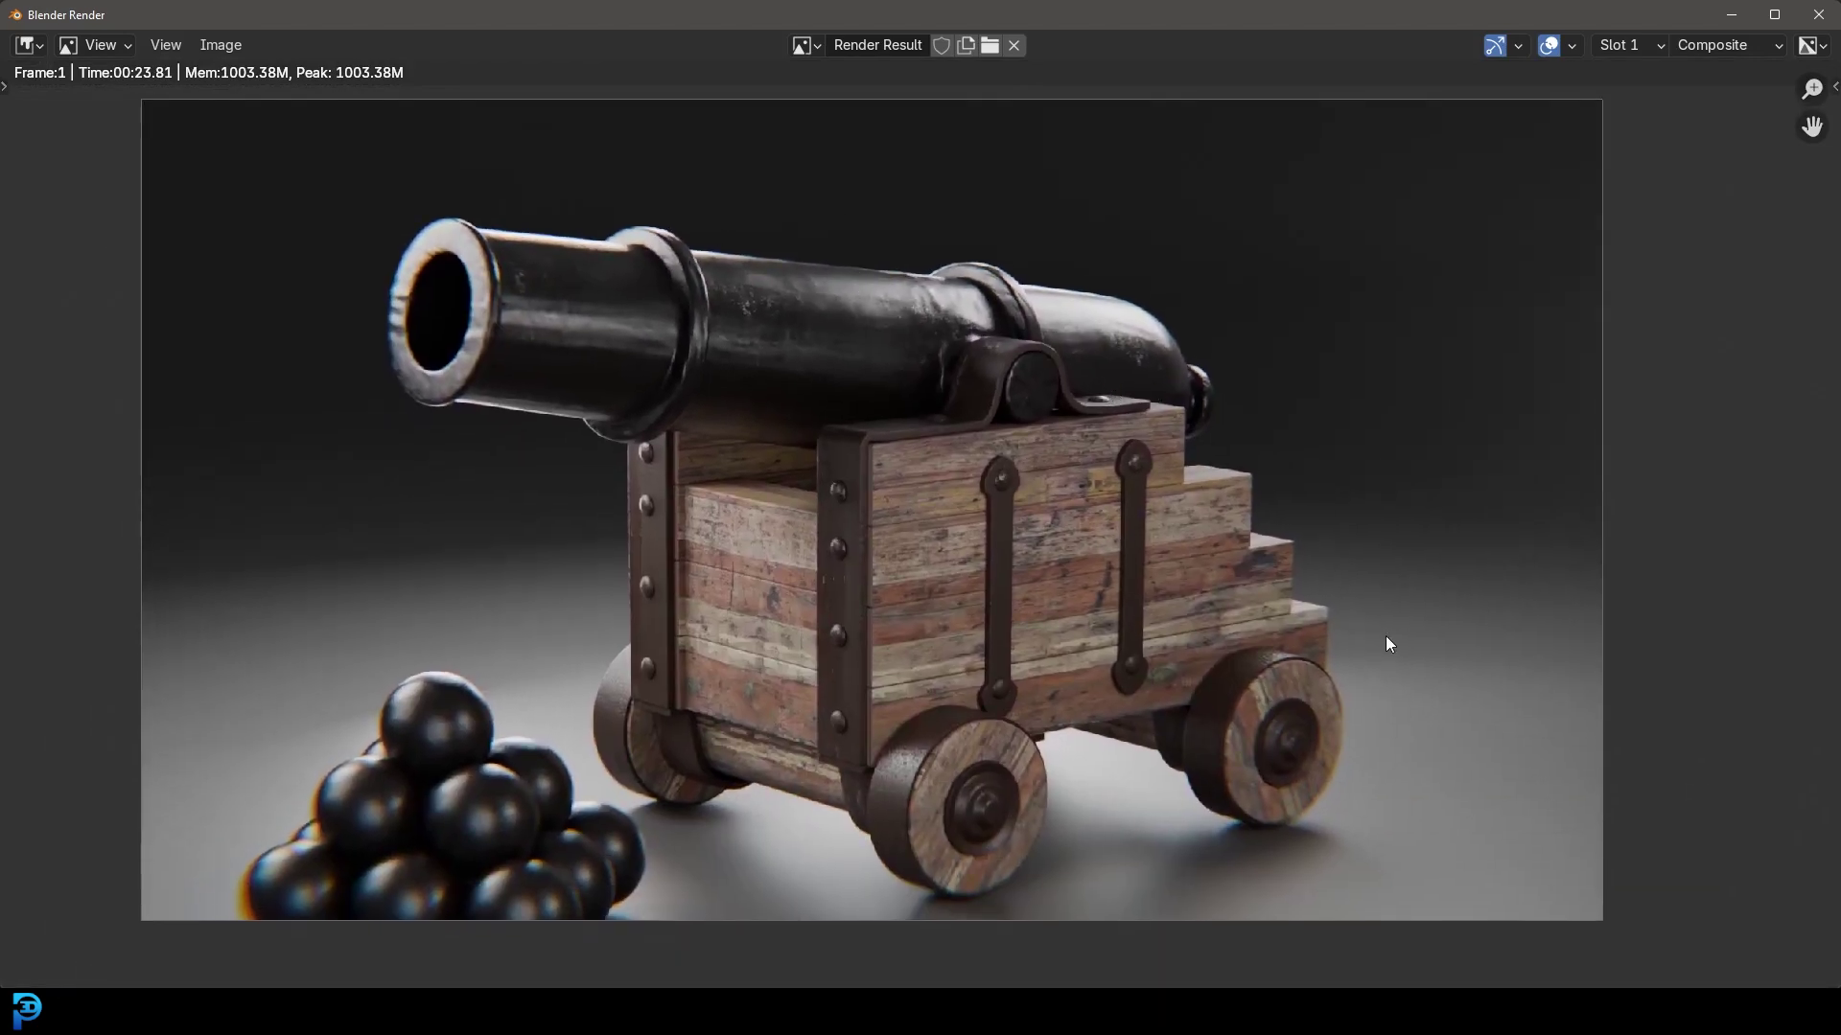
{"action": "middle_click_drag", "start_coordinate": [1383, 595], "coordinate": [1396, 599]}
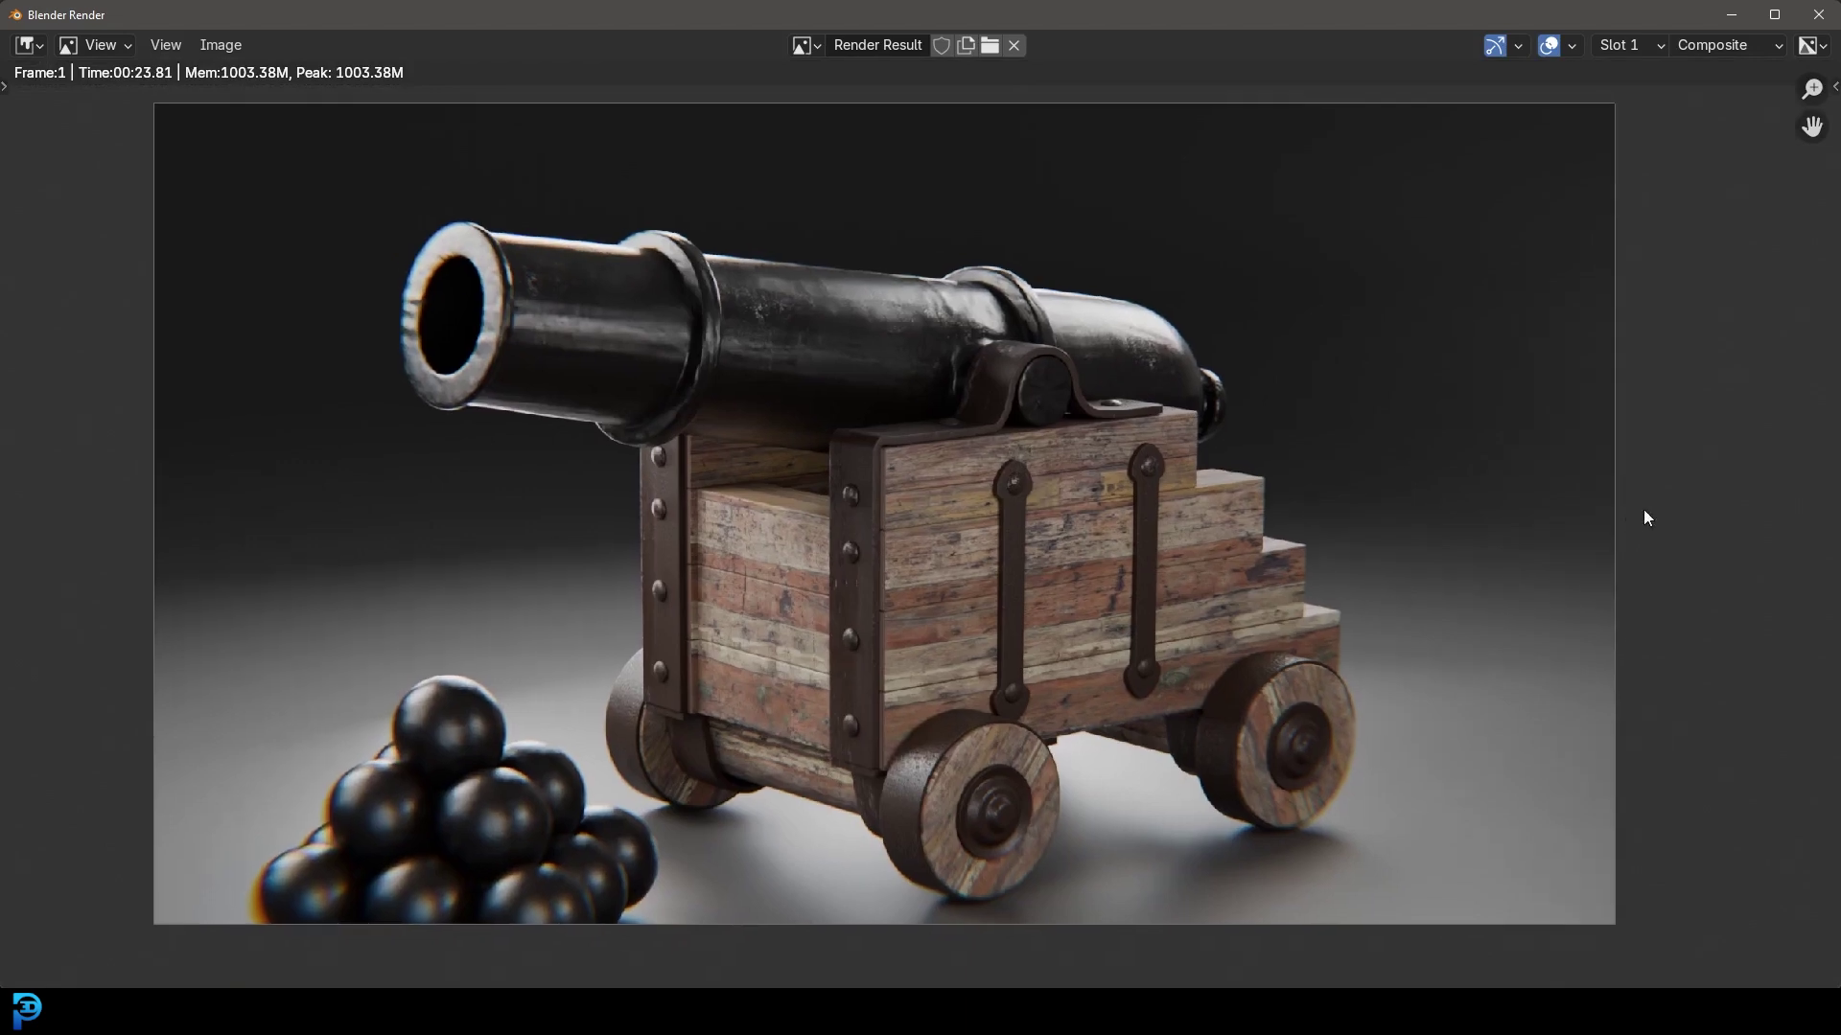
{"action": "key", "text": "Escape"}
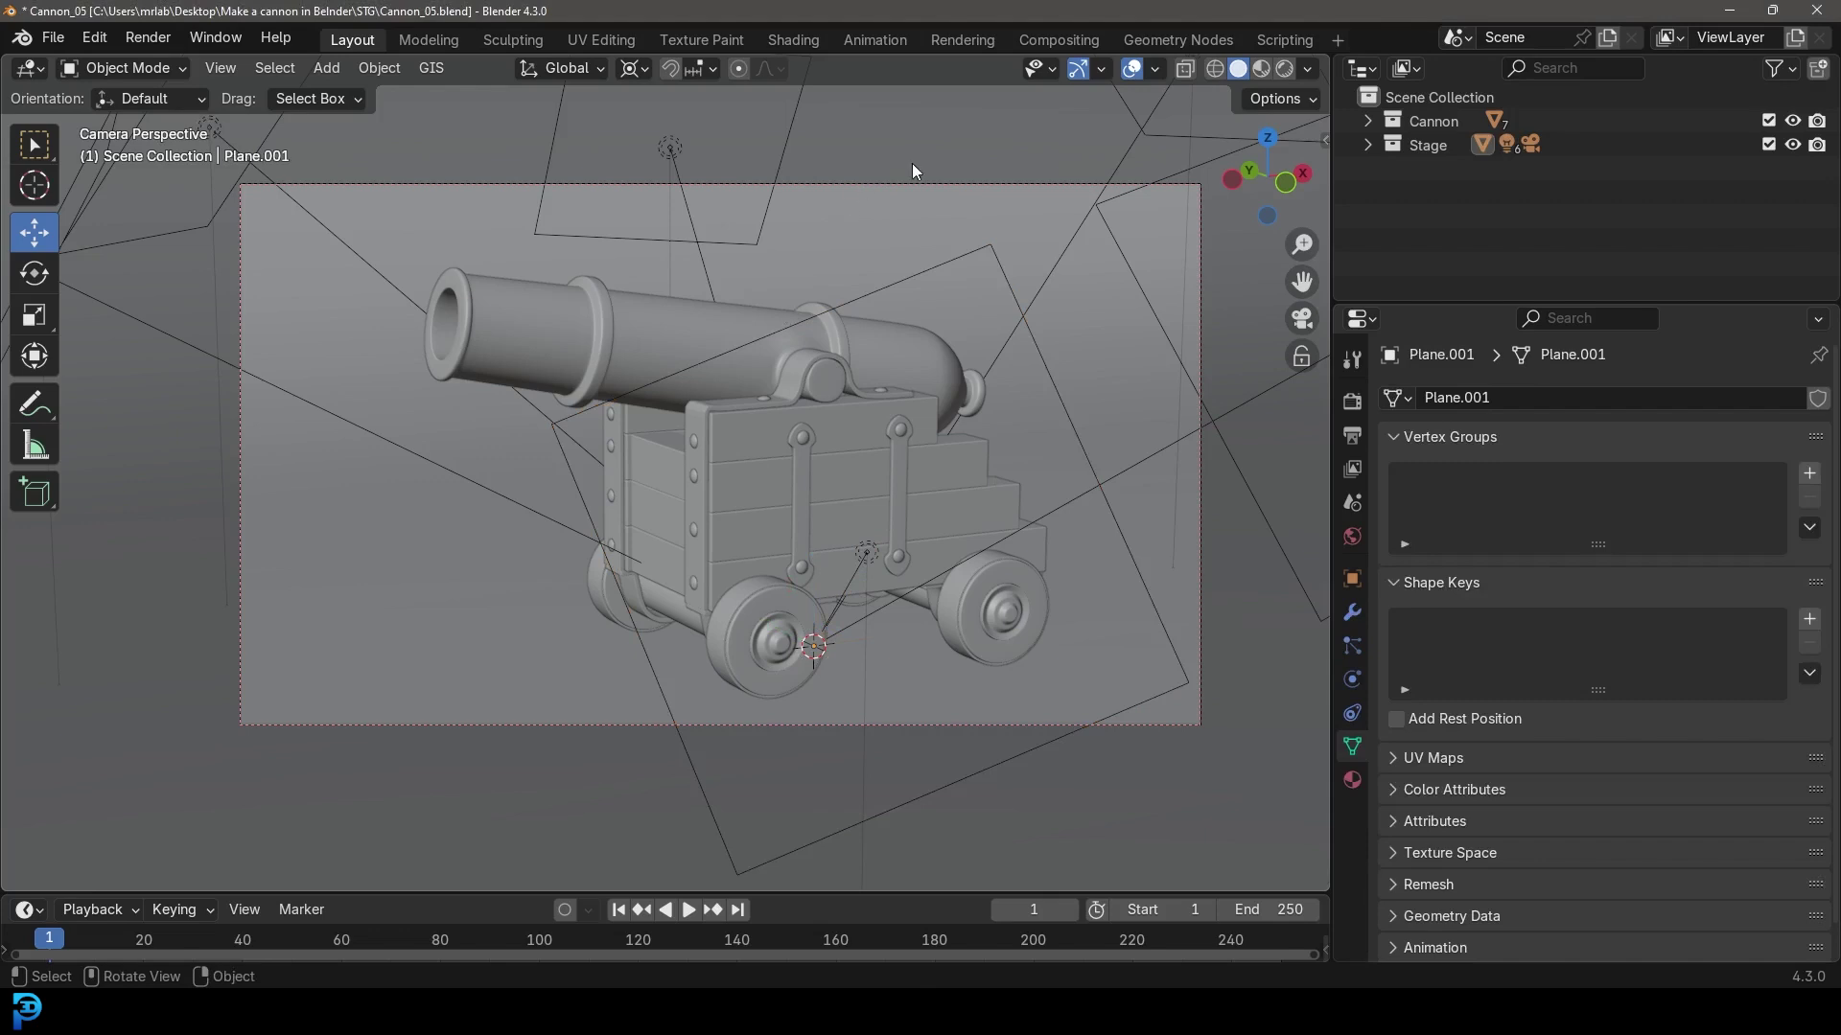
Add a UV sphere and place it beside the cannon muzzle.
{"action": "middle_click_drag", "start_coordinate": [918, 279], "coordinate": [706, 431]}
{"action": "key", "text": "shift+a"}
{"action": "mouse_move", "coordinate": [683, 460]}
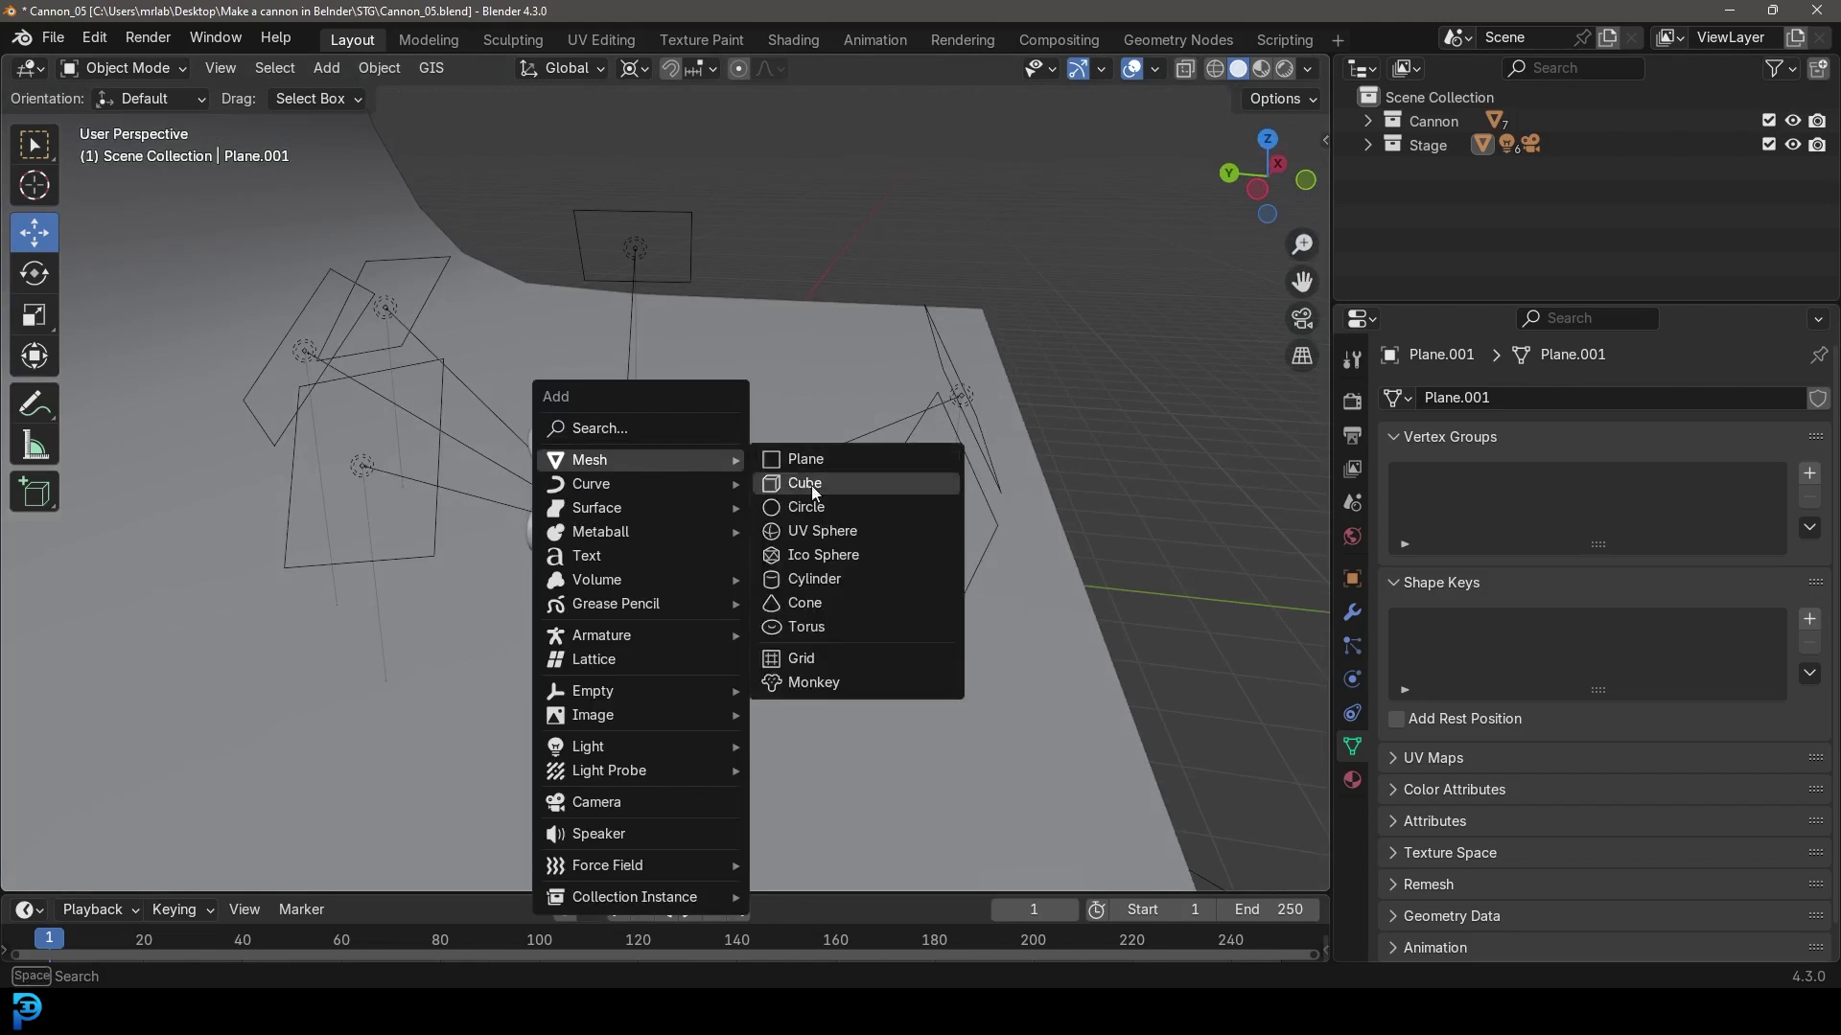
{"action": "left_click", "coordinate": [824, 531]}
{"action": "middle_click_drag", "start_coordinate": [854, 543], "coordinate": [842, 589]}
{"action": "key", "text": "g"}
{"action": "left_click", "coordinate": [525, 420]}
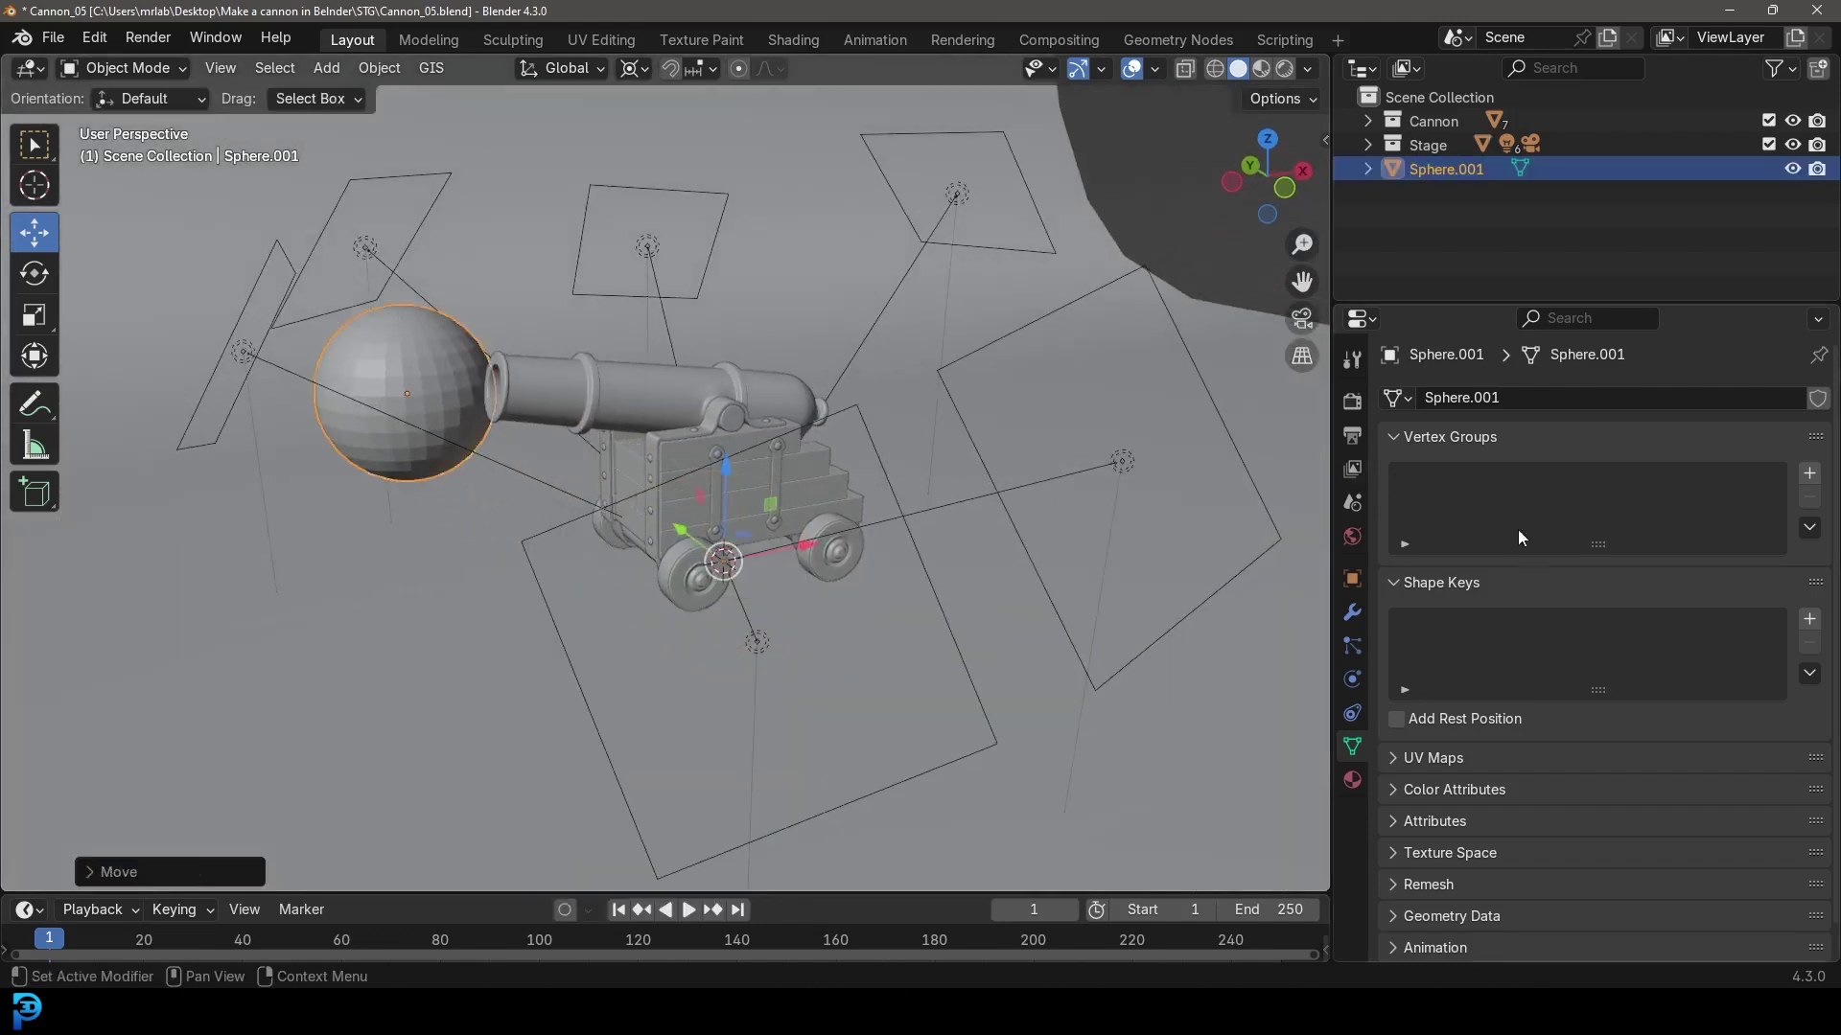
Give the sphere a Subdivision Surface modifier and smooth shading.
{"action": "left_click", "coordinate": [1352, 613]}
{"action": "left_click", "coordinate": [1487, 399]}
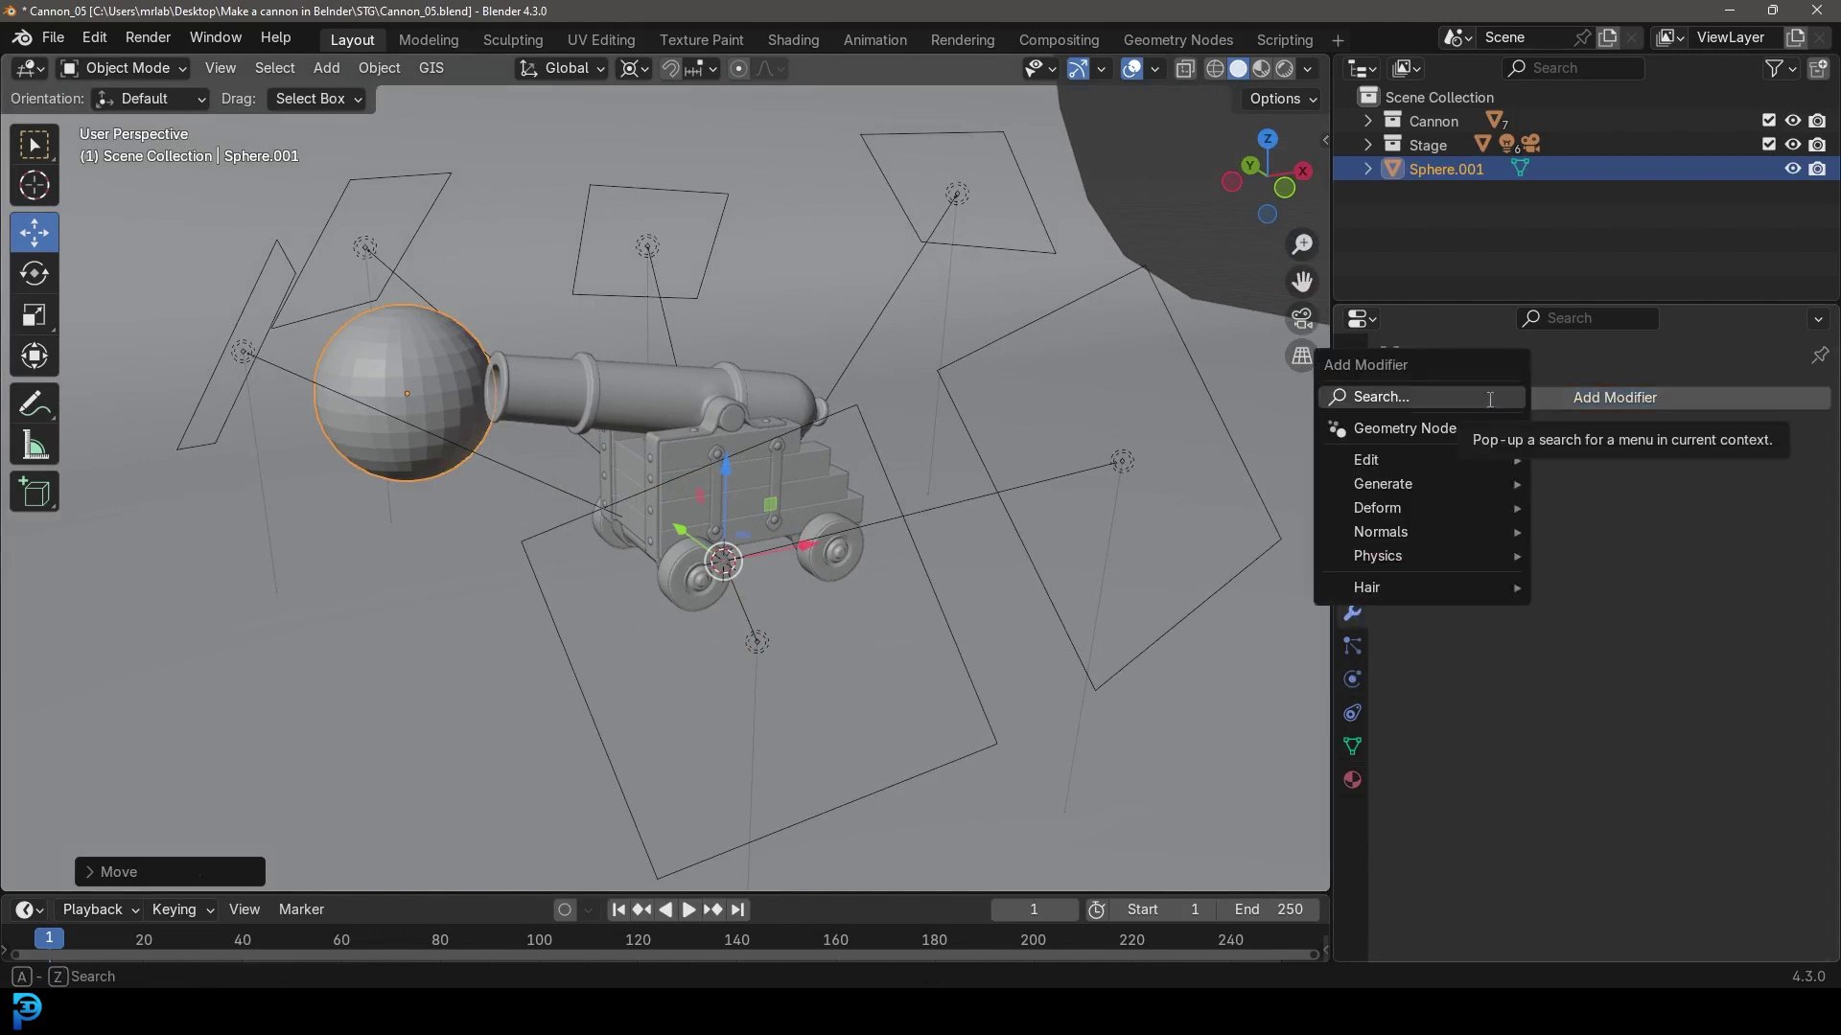
{"action": "type", "text": "sub"}
{"action": "key", "text": "Return"}
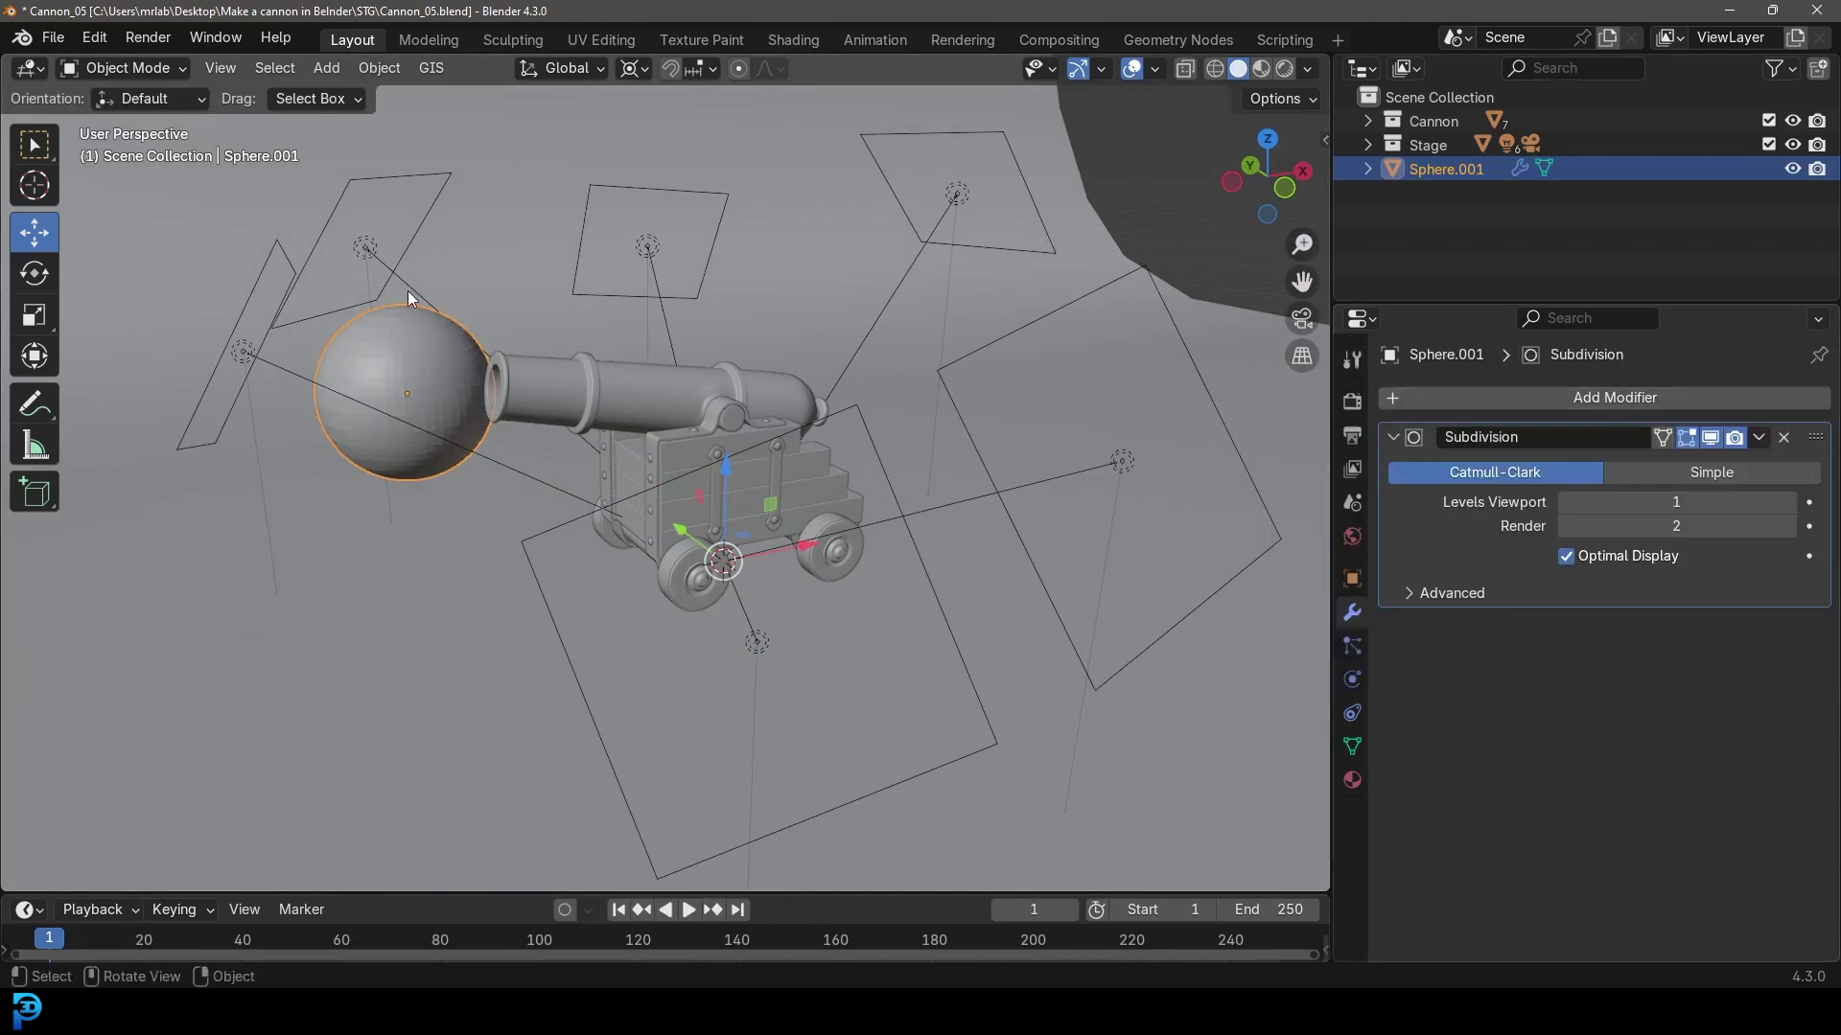
{"action": "right_click", "coordinate": [360, 342]}
{"action": "left_click", "coordinate": [361, 347]}
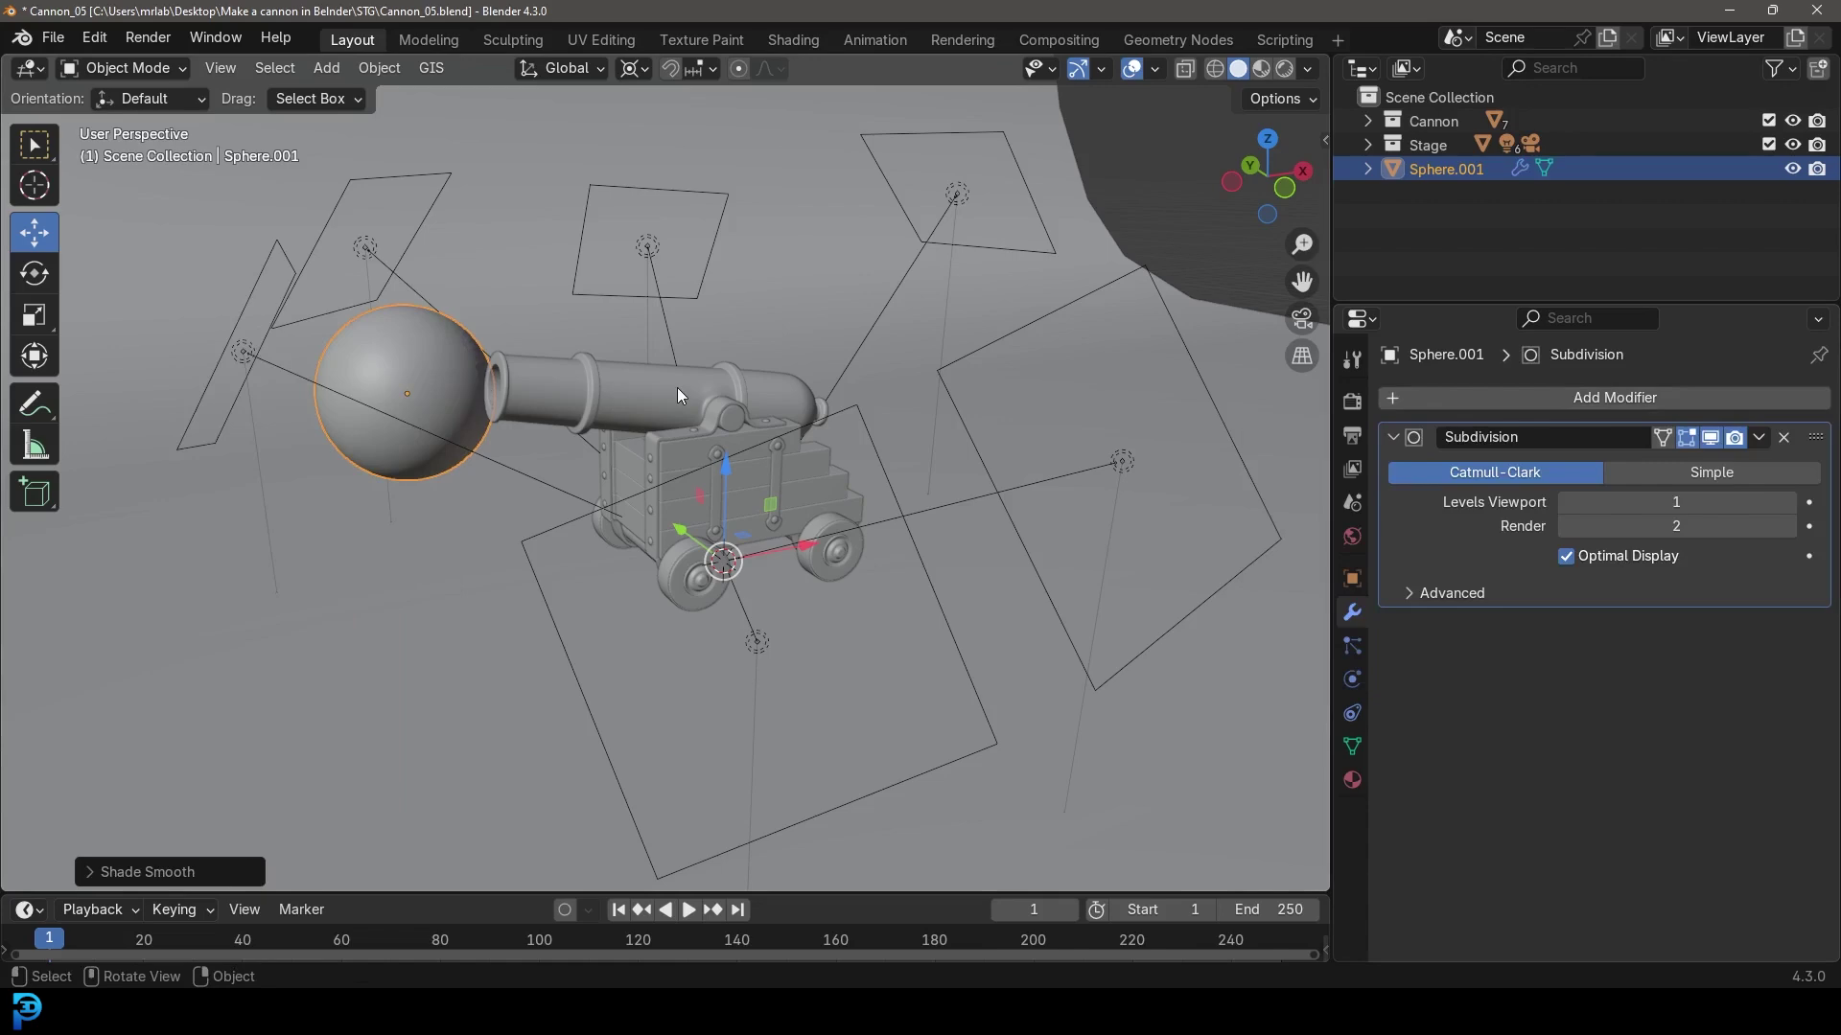
{"action": "key", "text": "KP_1"}
Set the pivot point to Median Point and shrink the sphere to barrel size.
{"action": "key", "text": "ctrl+KP_3"}
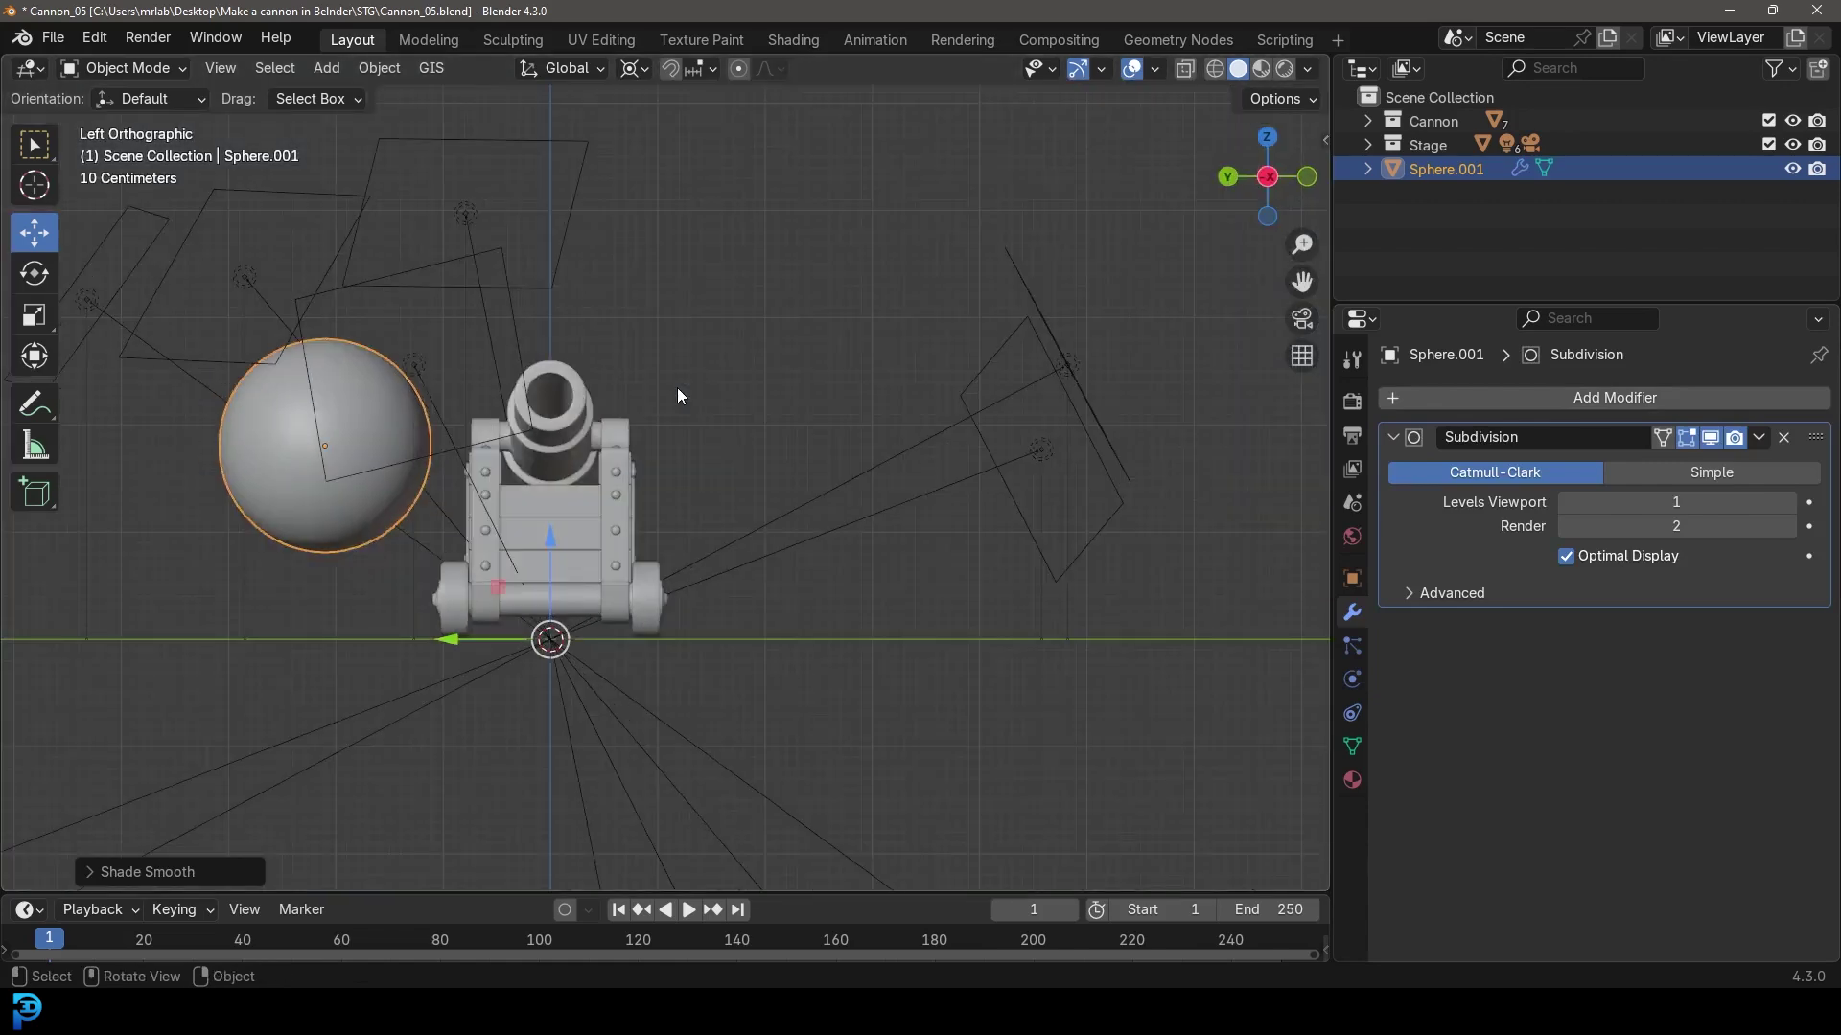
{"action": "scroll", "coordinate": [676, 388], "scroll_direction": "up", "scroll_amount": 6}
{"action": "middle_click_drag", "start_coordinate": [342, 421], "coordinate": [745, 594], "text": "shift"}
{"action": "key", "text": "g"}
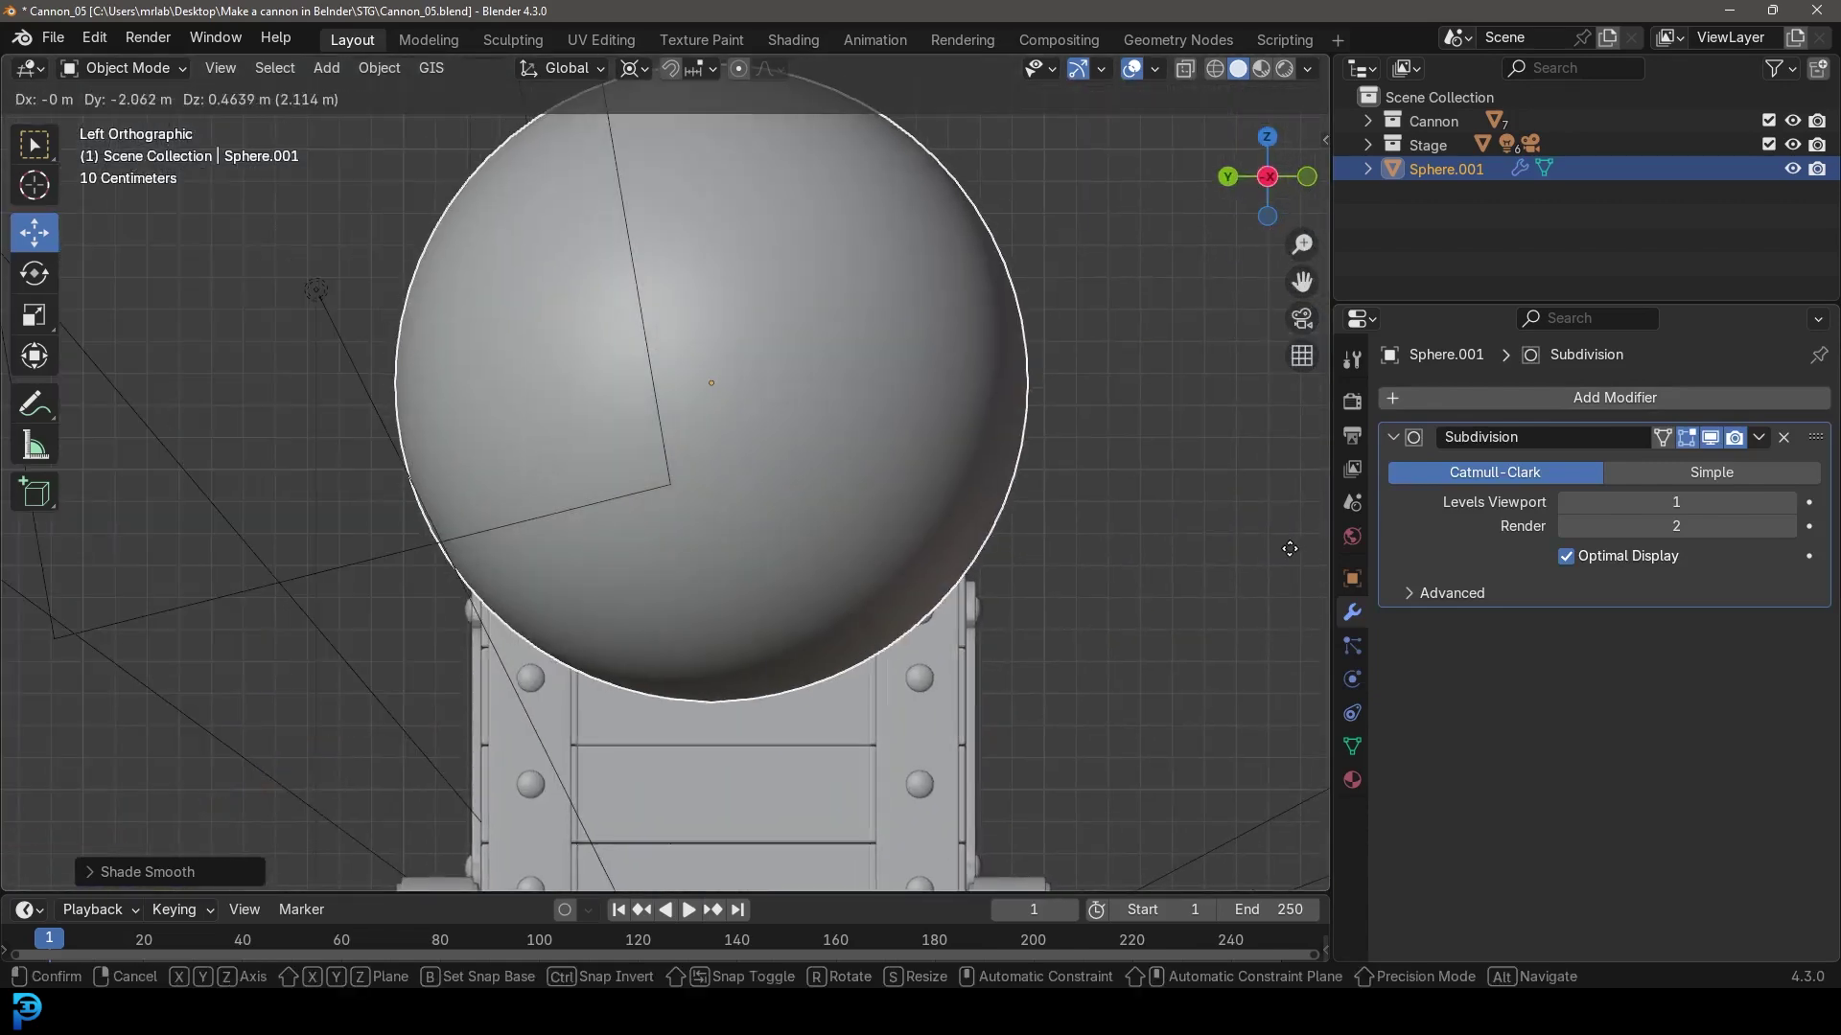
{"action": "left_click", "coordinate": [1289, 548]}
{"action": "key", "text": "s"}
{"action": "key", "text": "Escape"}
{"action": "left_click", "coordinate": [632, 68]}
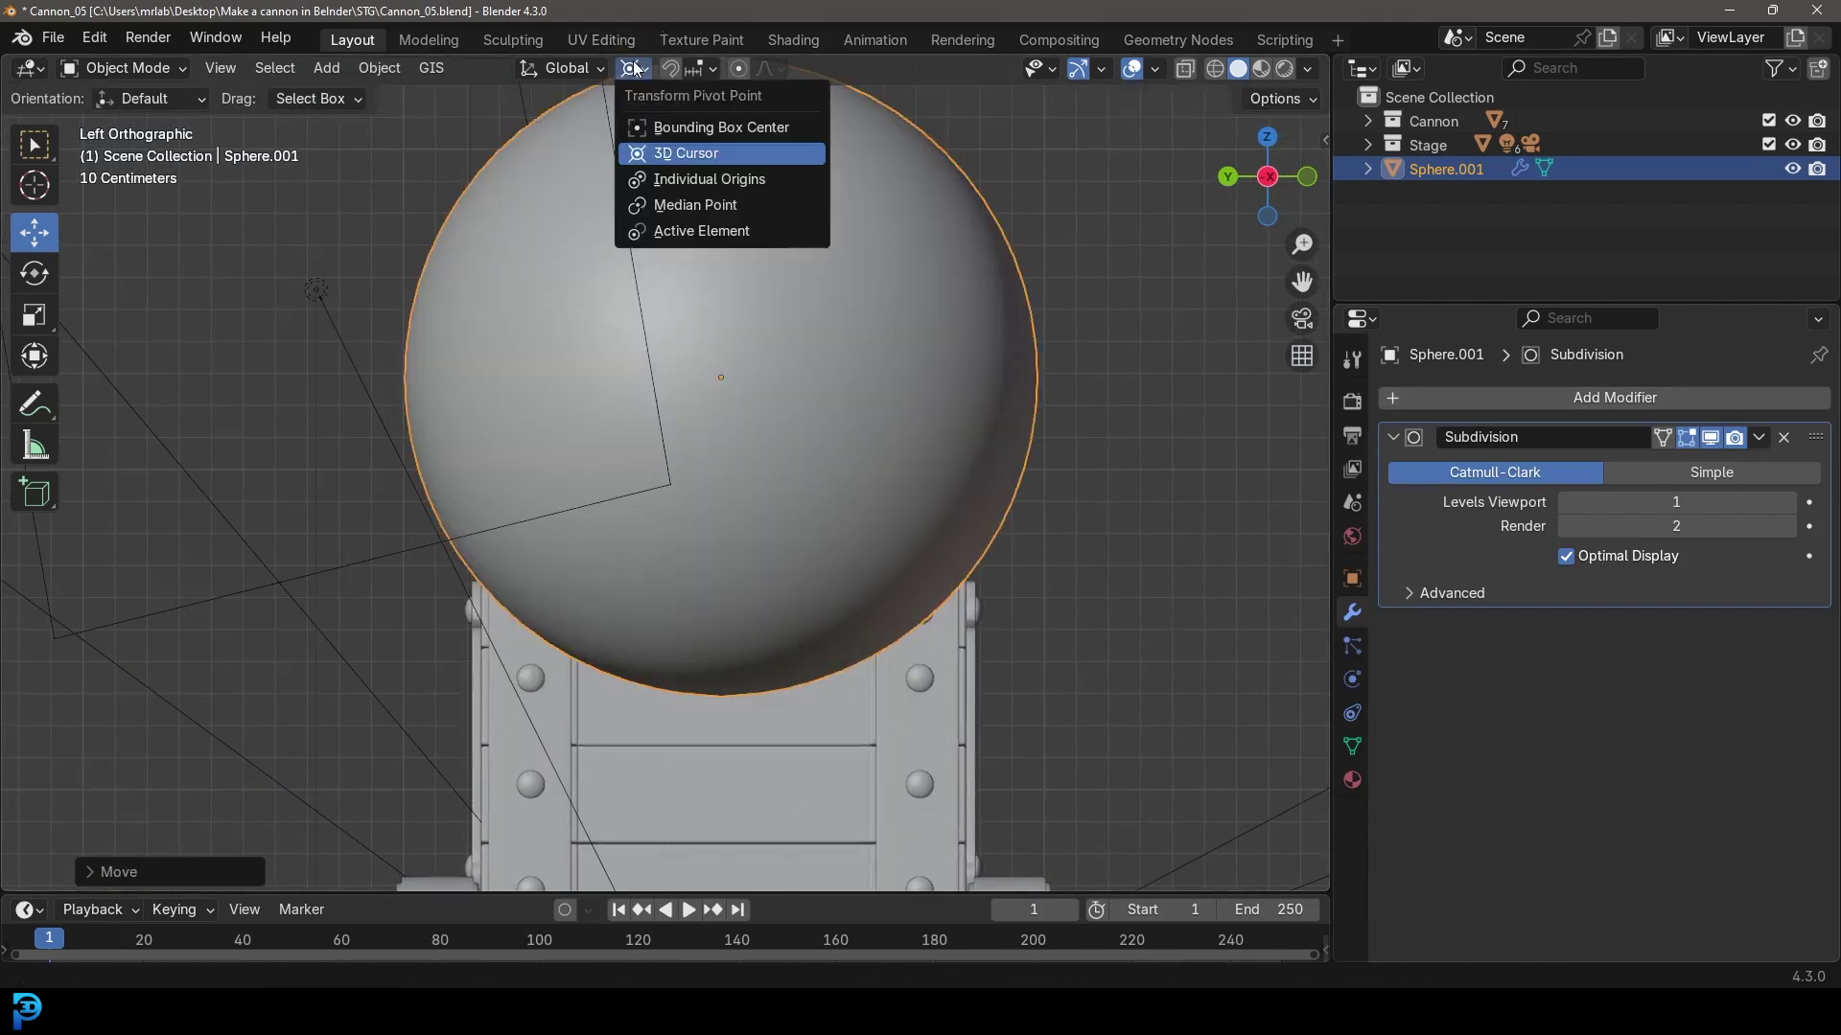
{"action": "left_click", "coordinate": [684, 208]}
{"action": "key", "text": "s"}
{"action": "left_click", "coordinate": [783, 469]}
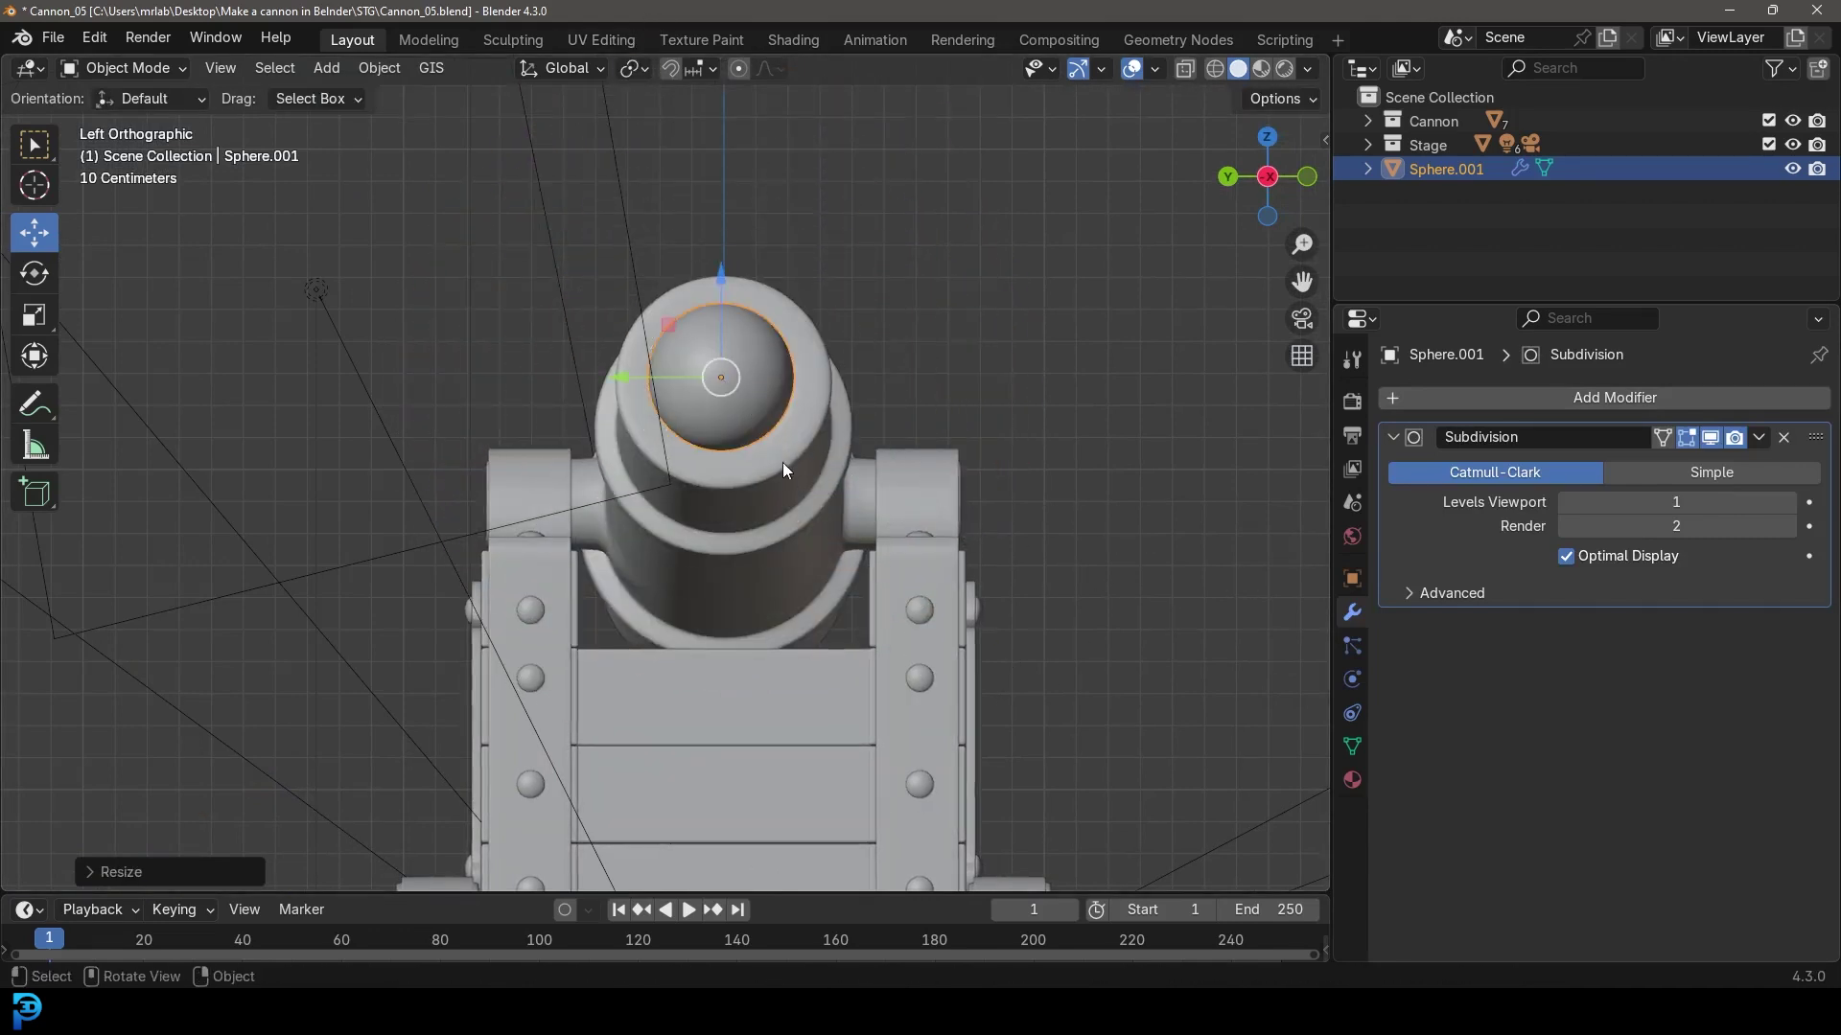
In front wireframe view, move the sphere to the muzzle and make it smaller.
{"action": "middle_click_drag", "start_coordinate": [782, 462], "coordinate": [835, 585], "text": "shift"}
{"action": "scroll", "coordinate": [836, 581], "scroll_direction": "up", "scroll_amount": 1}
{"action": "key", "text": "KP_3"}
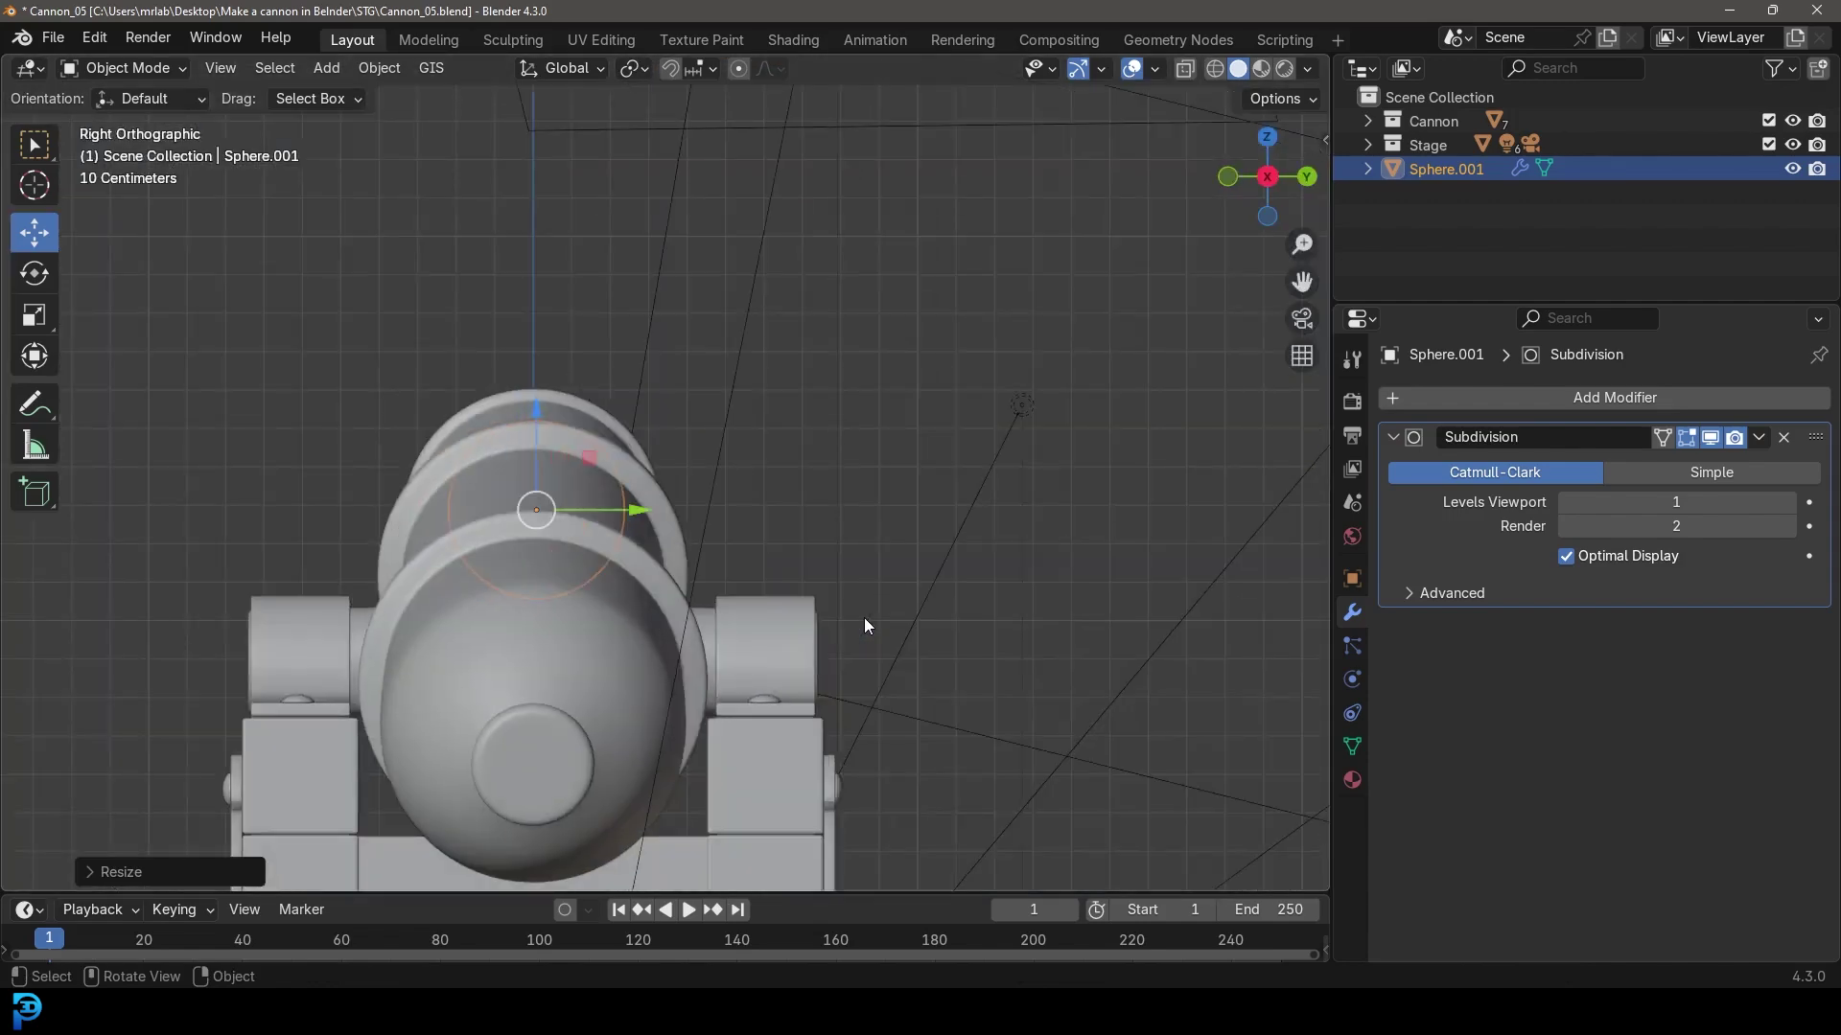
{"action": "key", "text": "KP_1"}
{"action": "key", "text": "z"}
{"action": "left_click", "coordinate": [607, 623]}
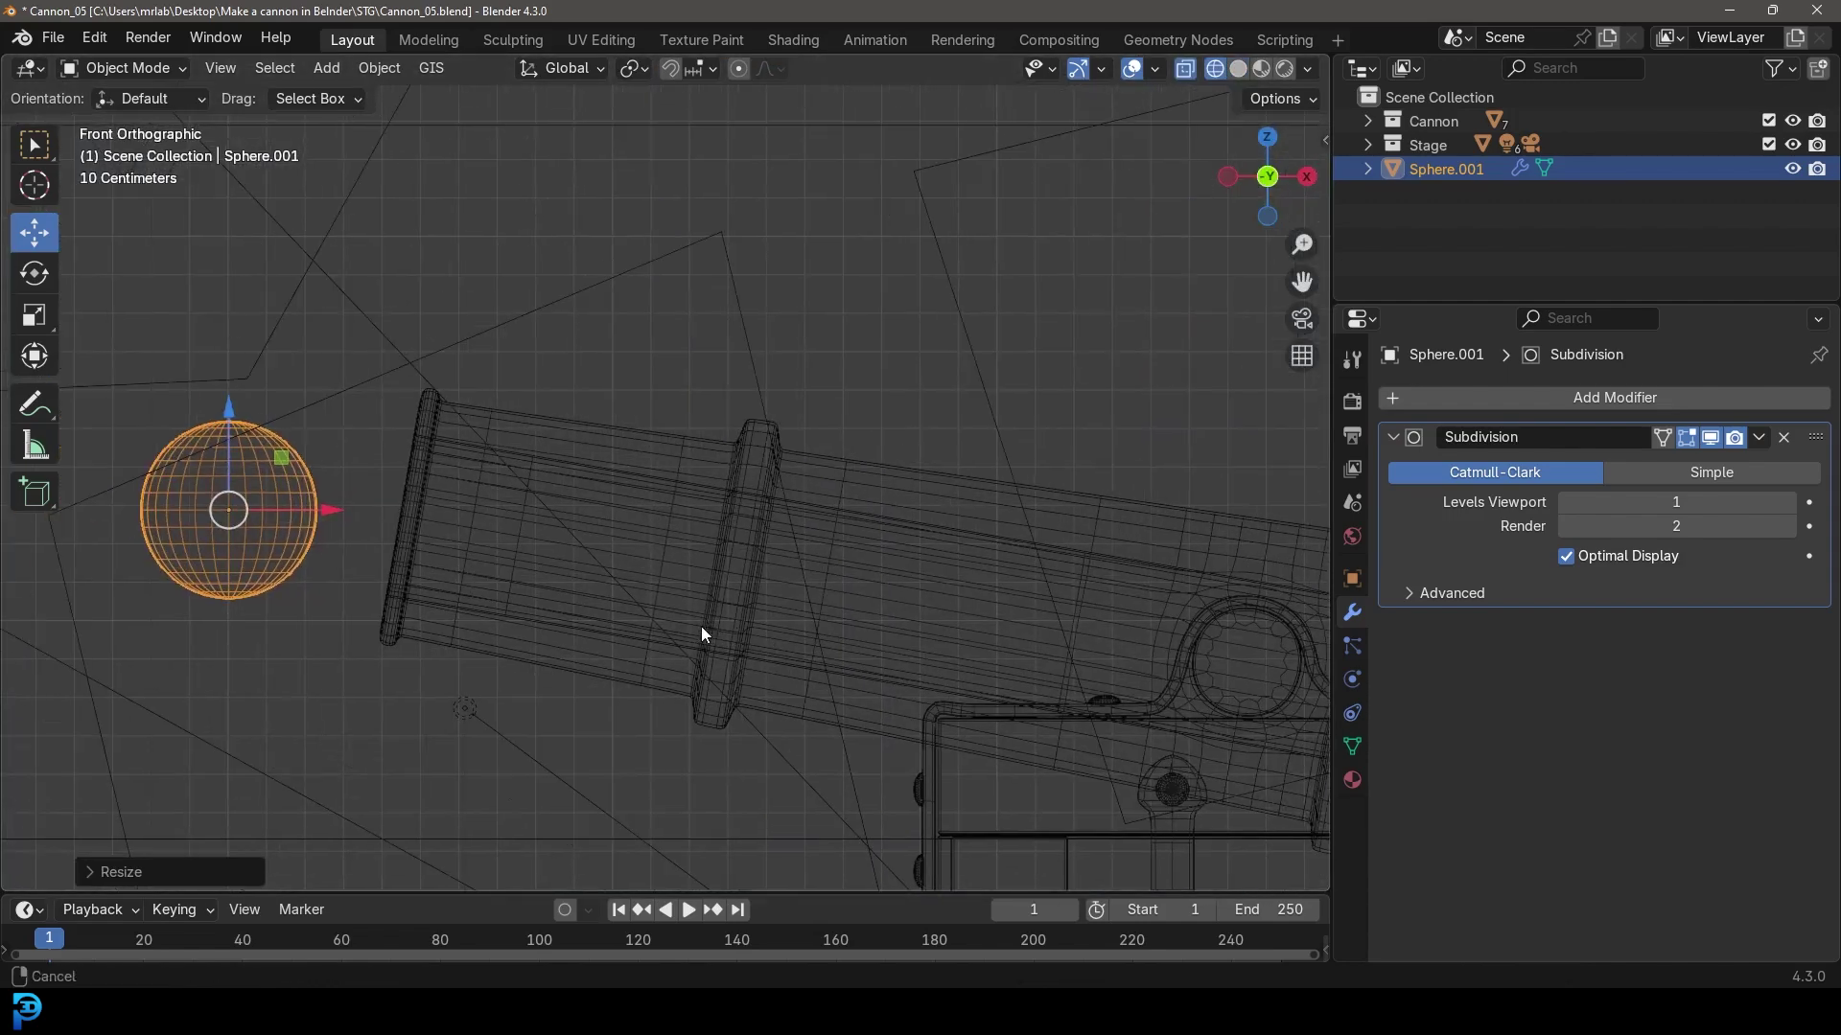
{"action": "key", "text": "g"}
{"action": "left_click", "coordinate": [597, 601]}
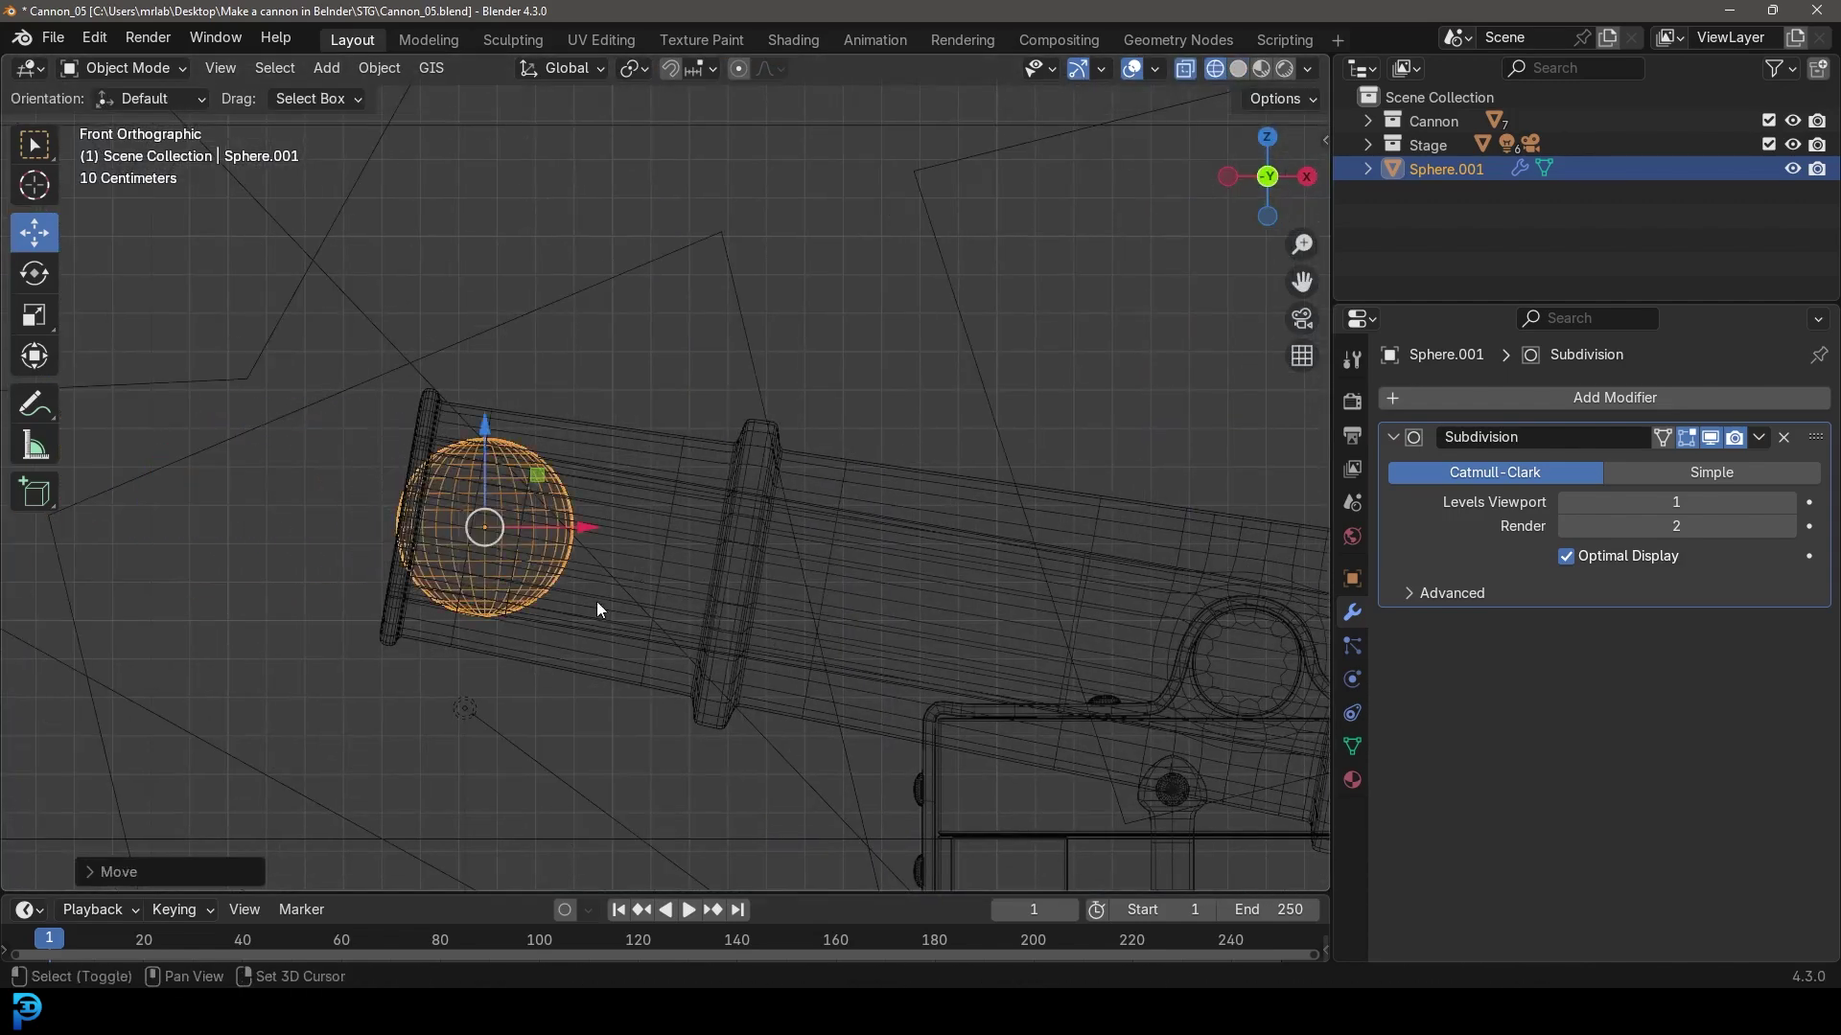
{"action": "key", "text": "KP_Decimal"}
{"action": "key", "text": "s"}
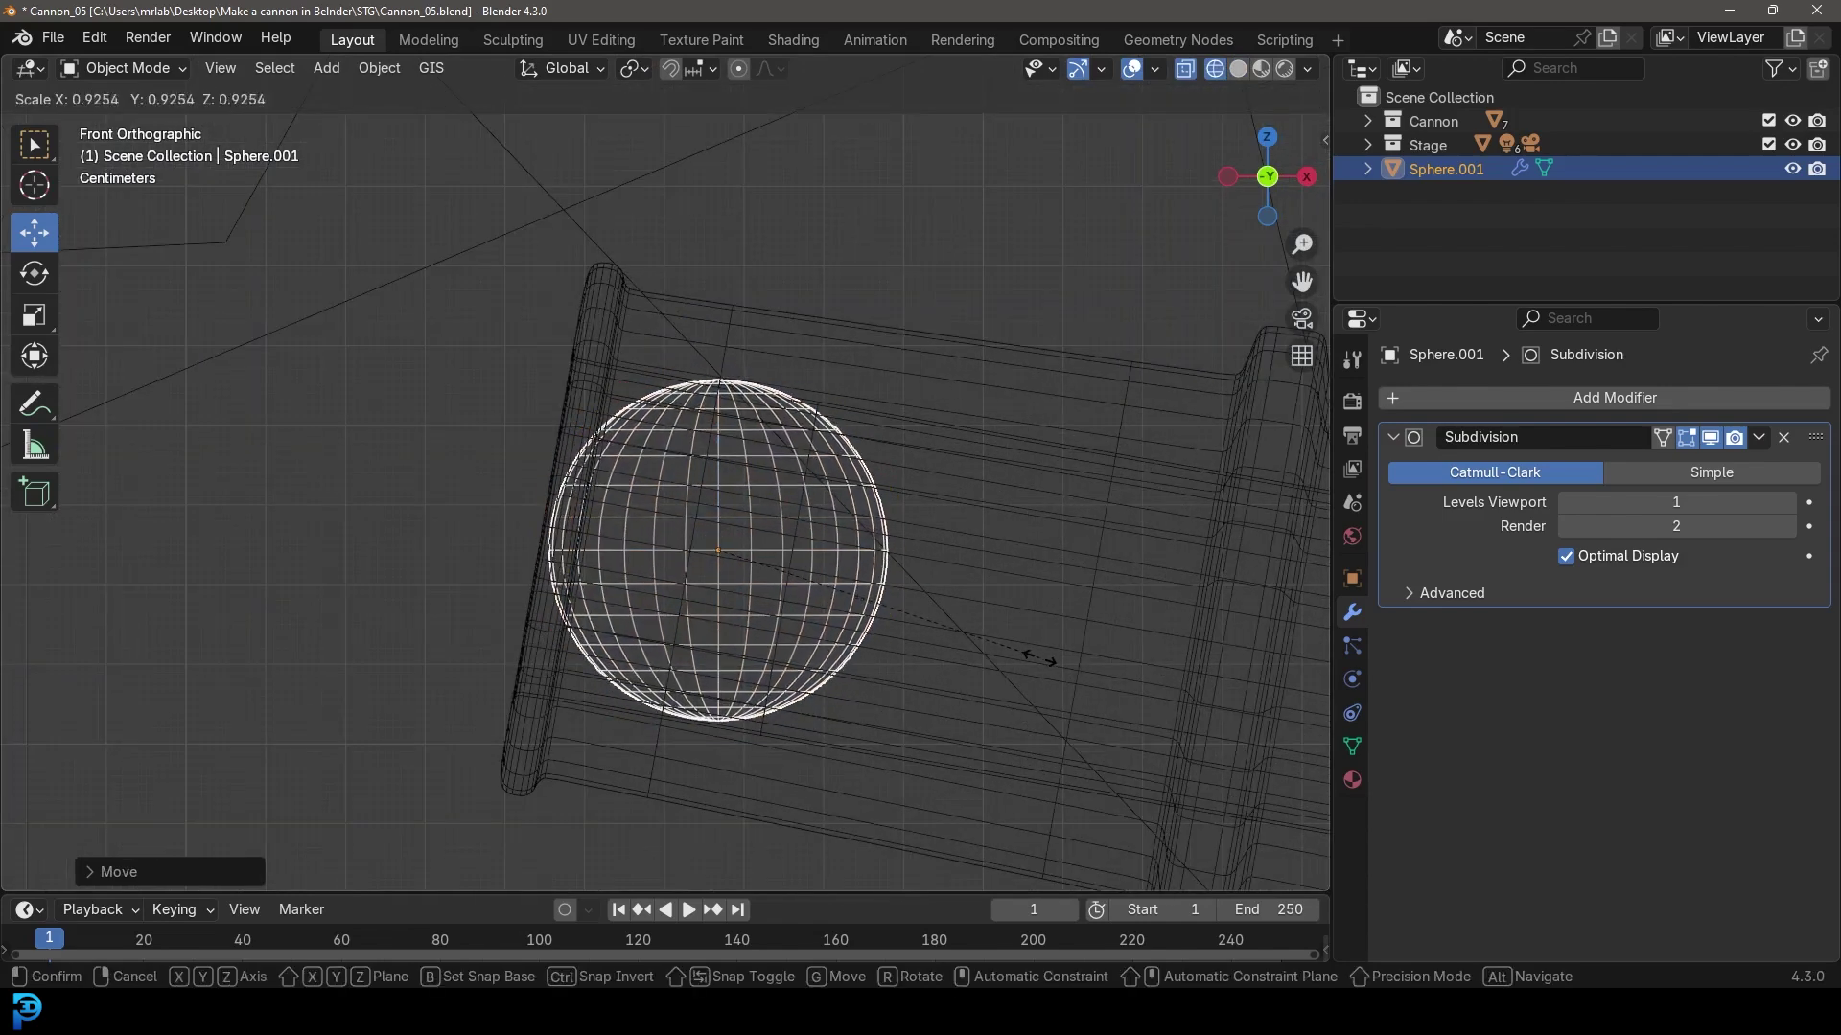
{"action": "left_click", "coordinate": [1039, 659]}
{"action": "key", "text": "g"}
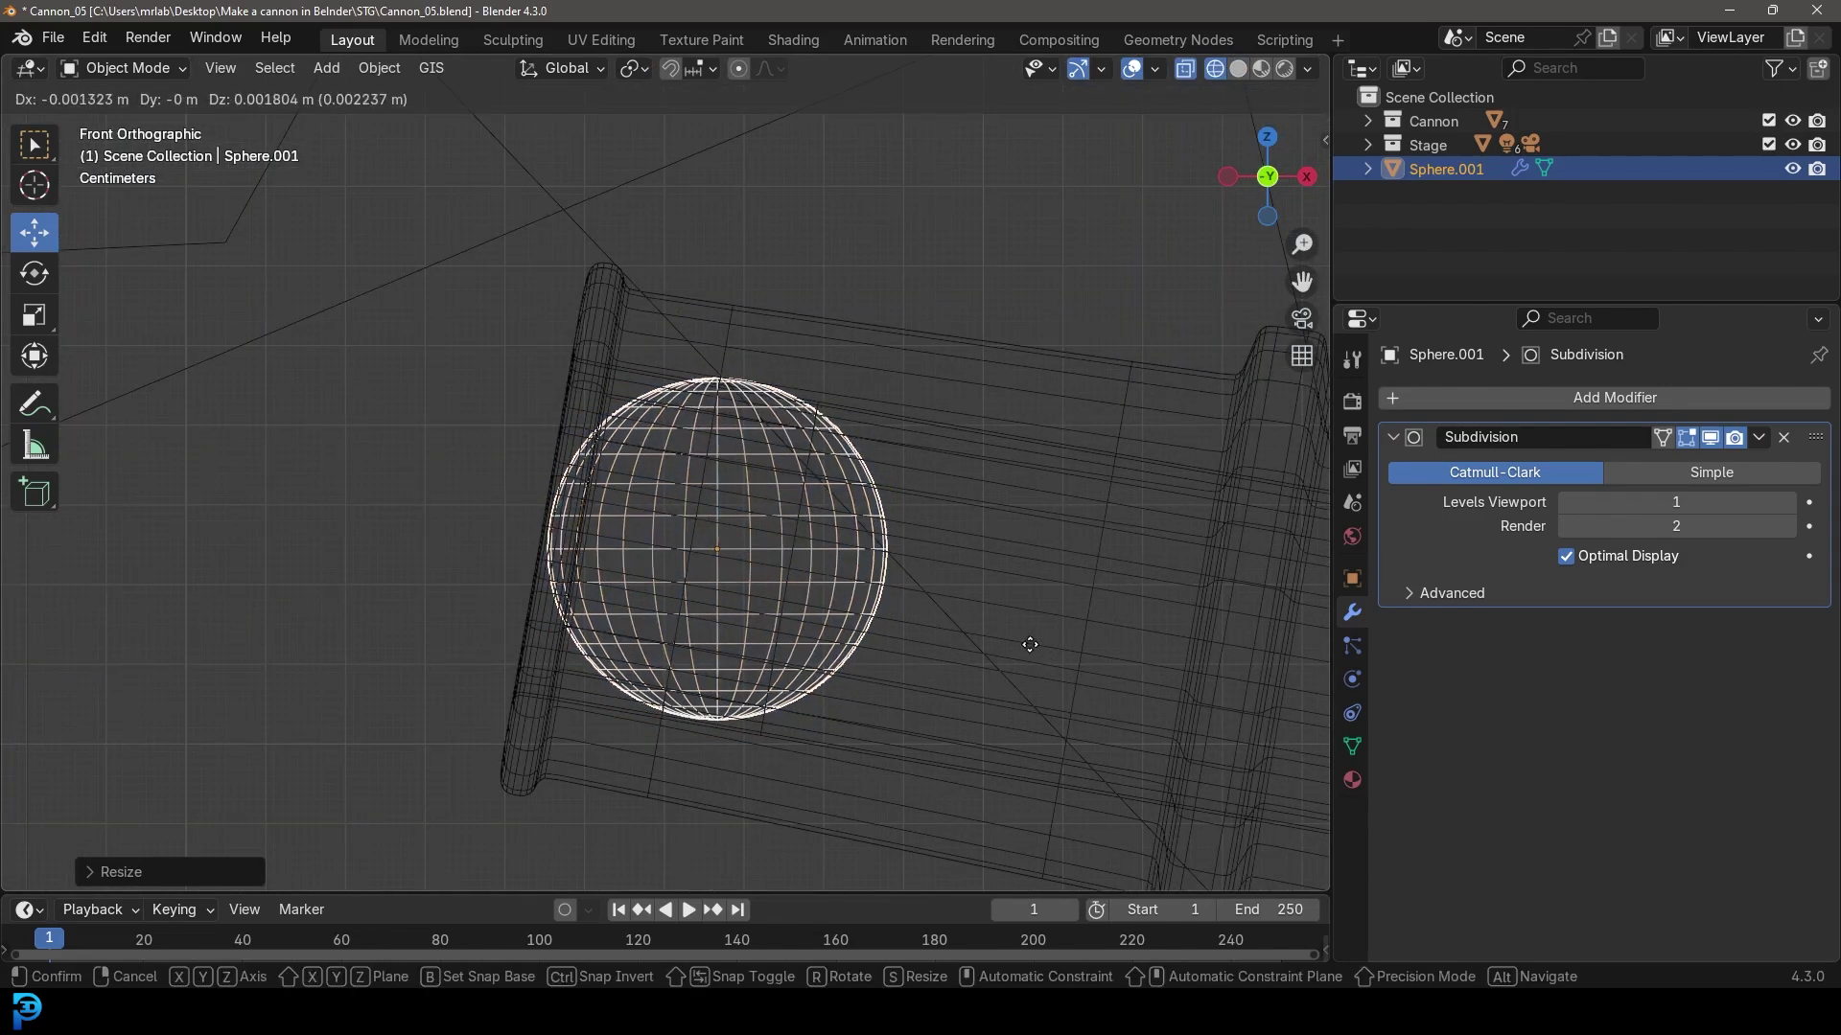
{"action": "left_click", "coordinate": [1023, 667]}
Return to solid shading and resize the sphere to fit the cannon's bore.
{"action": "scroll", "coordinate": [865, 610], "scroll_direction": "down", "scroll_amount": 4}
{"action": "middle_click_drag", "start_coordinate": [863, 607], "coordinate": [1095, 648]}
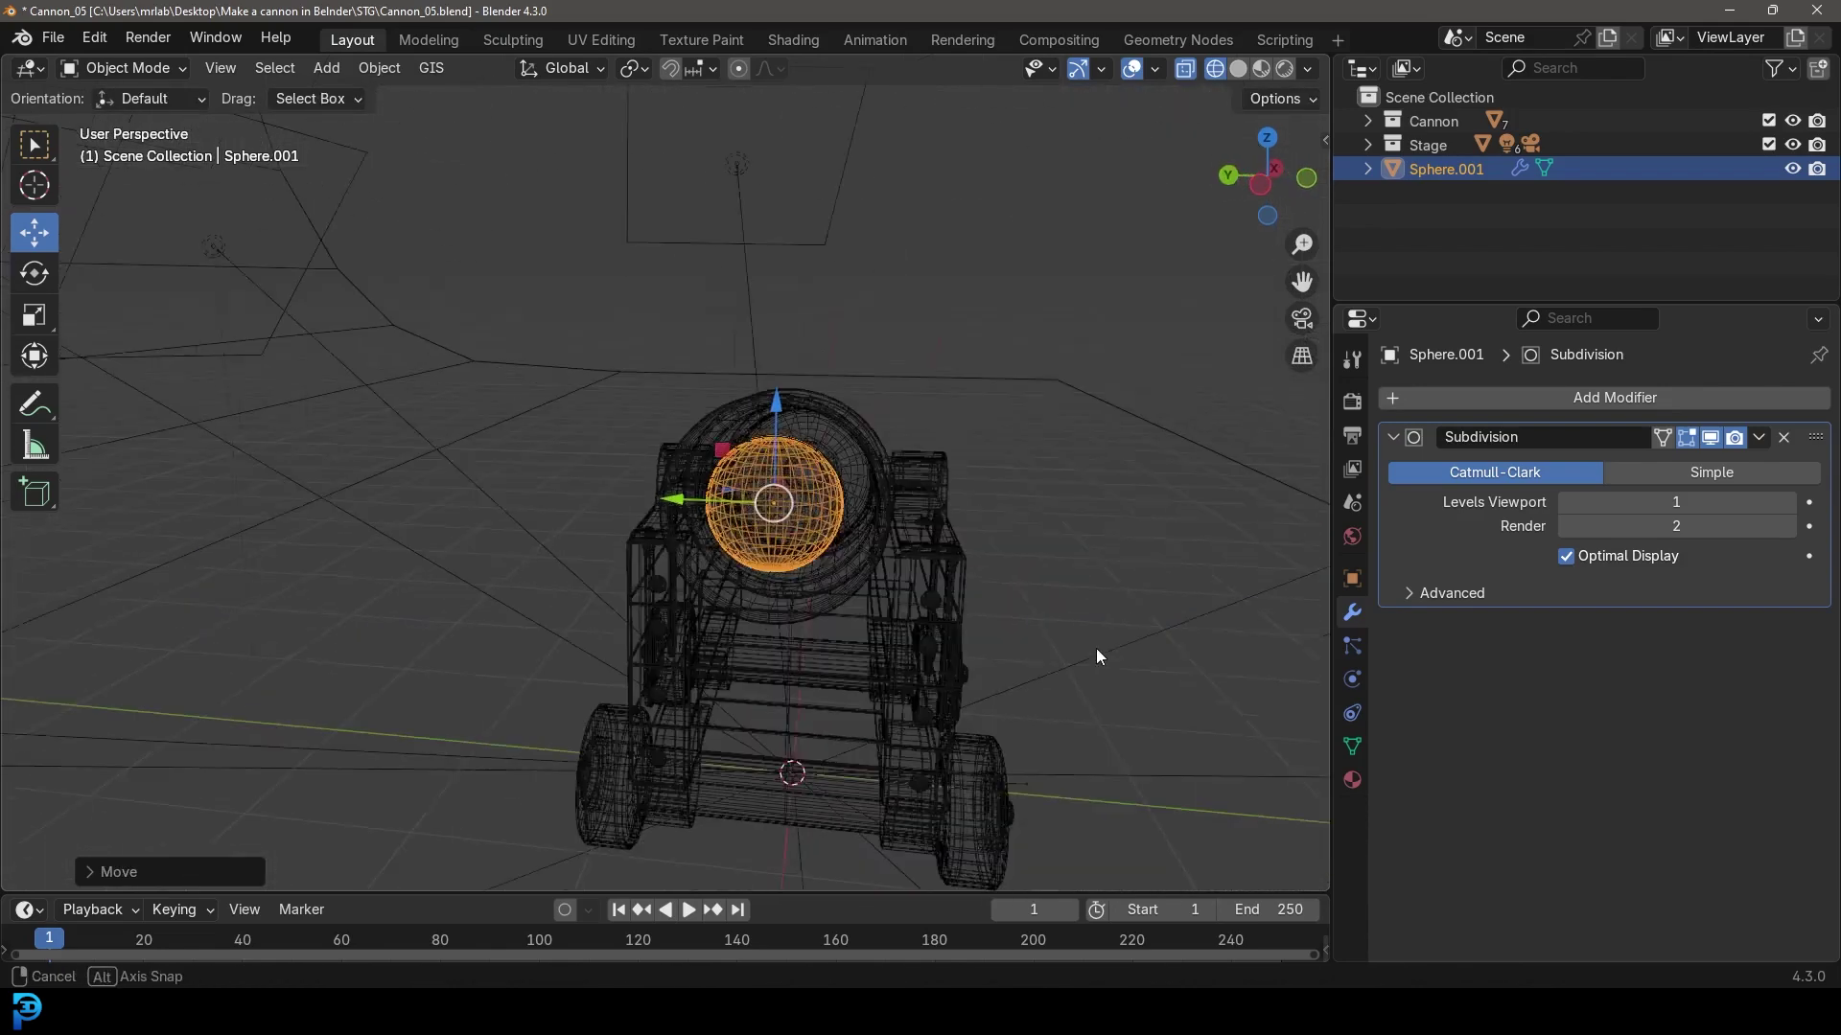
{"action": "key", "text": "z"}
{"action": "left_click", "coordinate": [1319, 663]}
{"action": "middle_click_drag", "start_coordinate": [1319, 663], "coordinate": [1058, 653]}
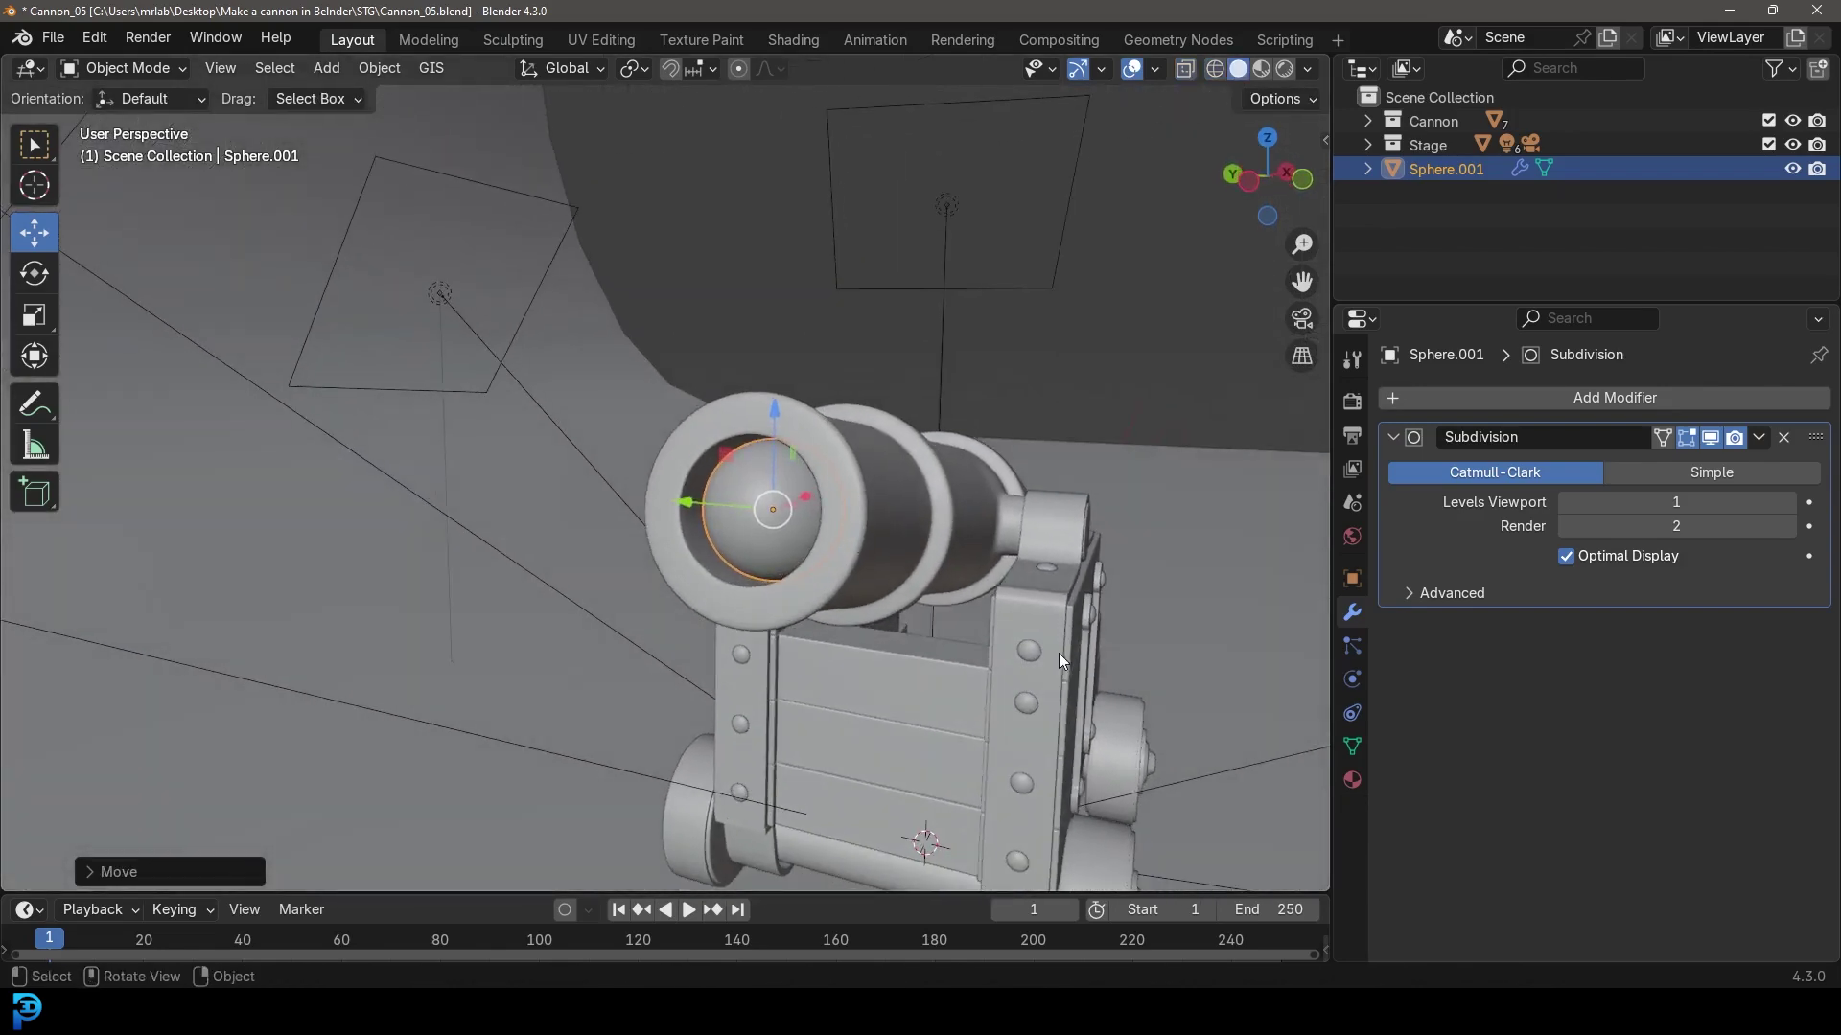
{"action": "key", "text": "s"}
{"action": "left_click", "coordinate": [1050, 650]}
From the front view, lower the sphere toward the ground.
{"action": "key", "text": "KP_1"}
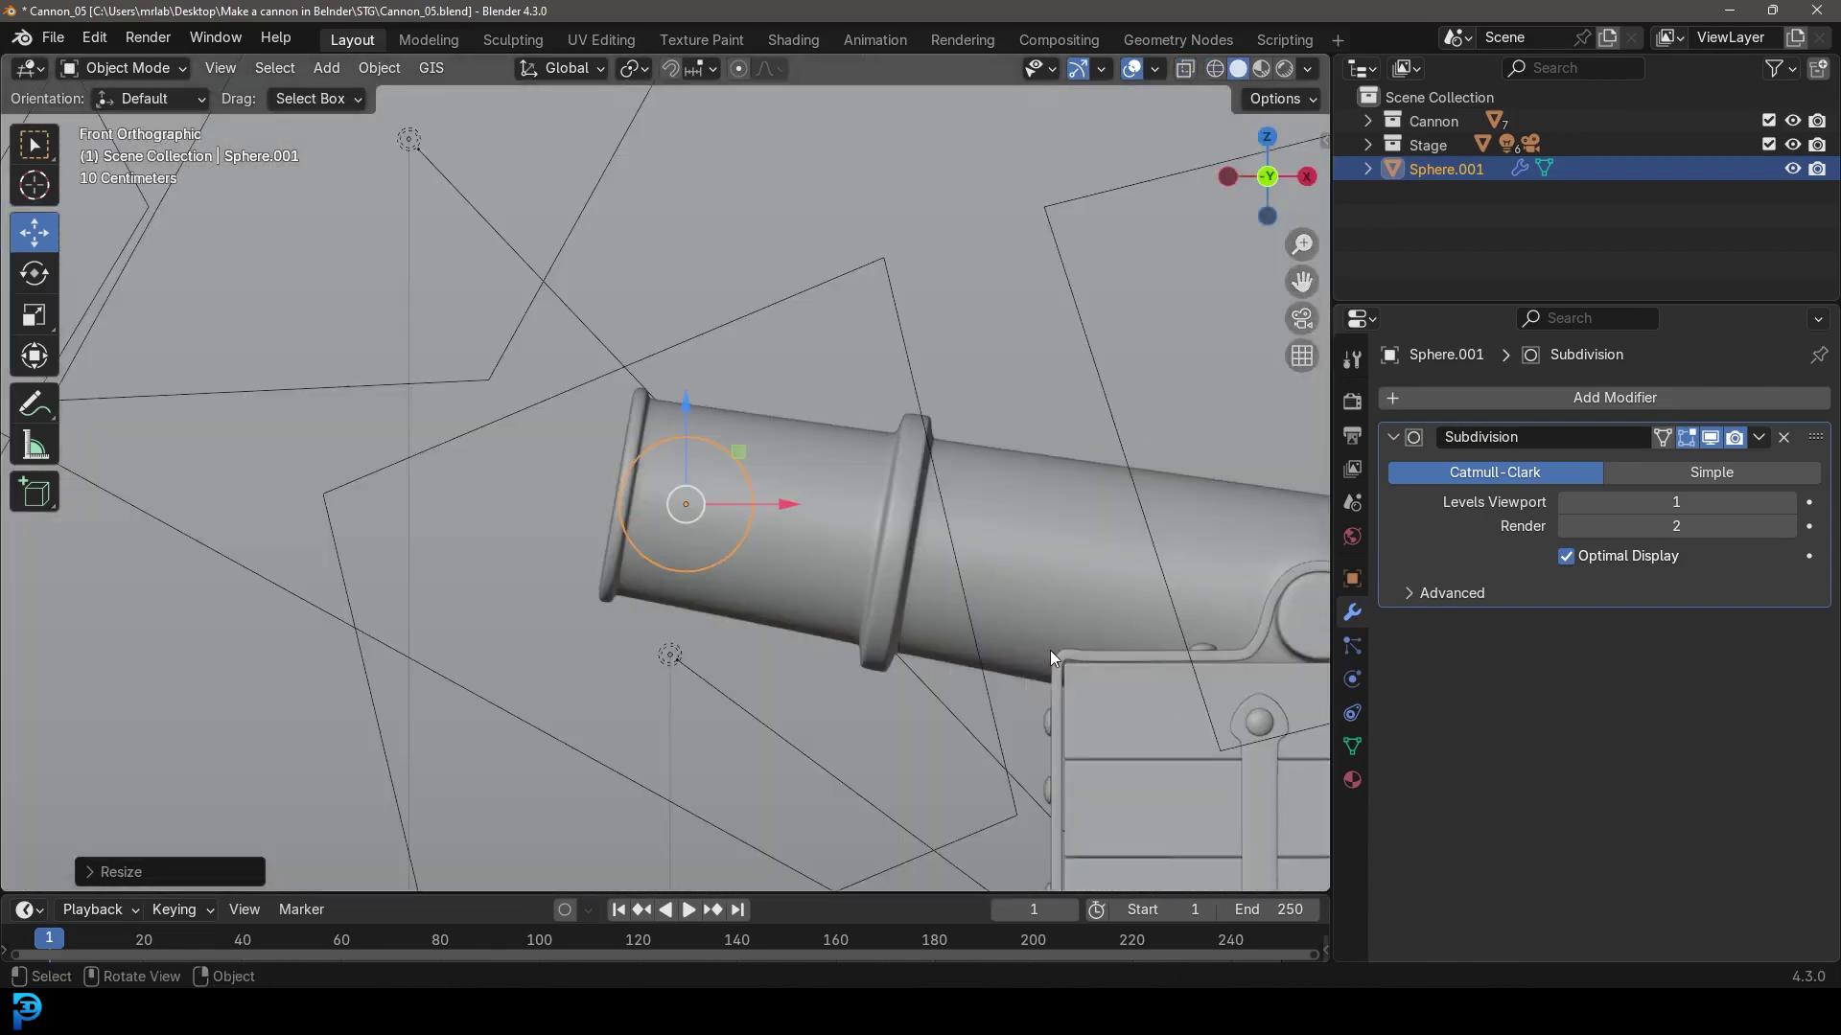
{"action": "scroll", "coordinate": [1012, 642], "scroll_direction": "down", "scroll_amount": 5}
{"action": "scroll", "coordinate": [865, 336], "scroll_direction": "up", "scroll_amount": 5}
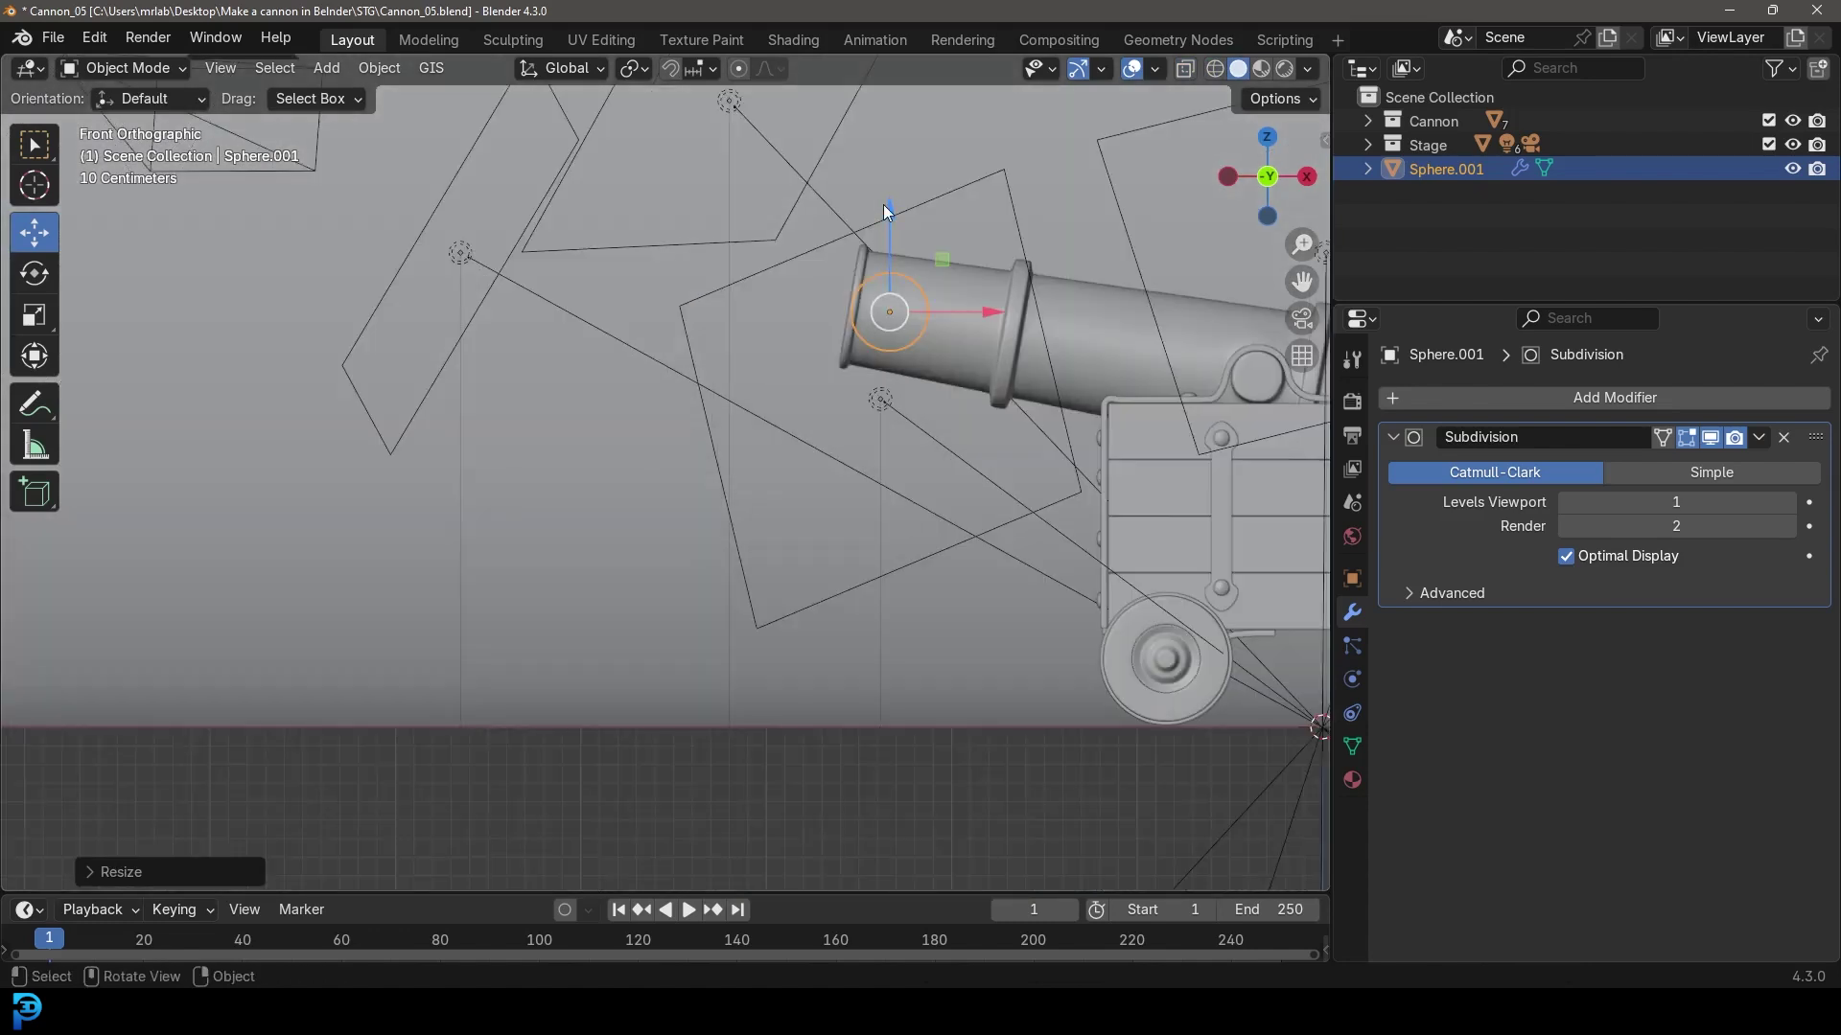
{"action": "left_click_drag", "start_coordinate": [883, 204], "coordinate": [911, 584]}
{"action": "middle_click_drag", "start_coordinate": [813, 576], "coordinate": [735, 457]}
{"action": "scroll", "coordinate": [849, 646], "scroll_direction": "up", "scroll_amount": 3}
{"action": "scroll", "coordinate": [734, 457], "scroll_direction": "up", "scroll_amount": 4}
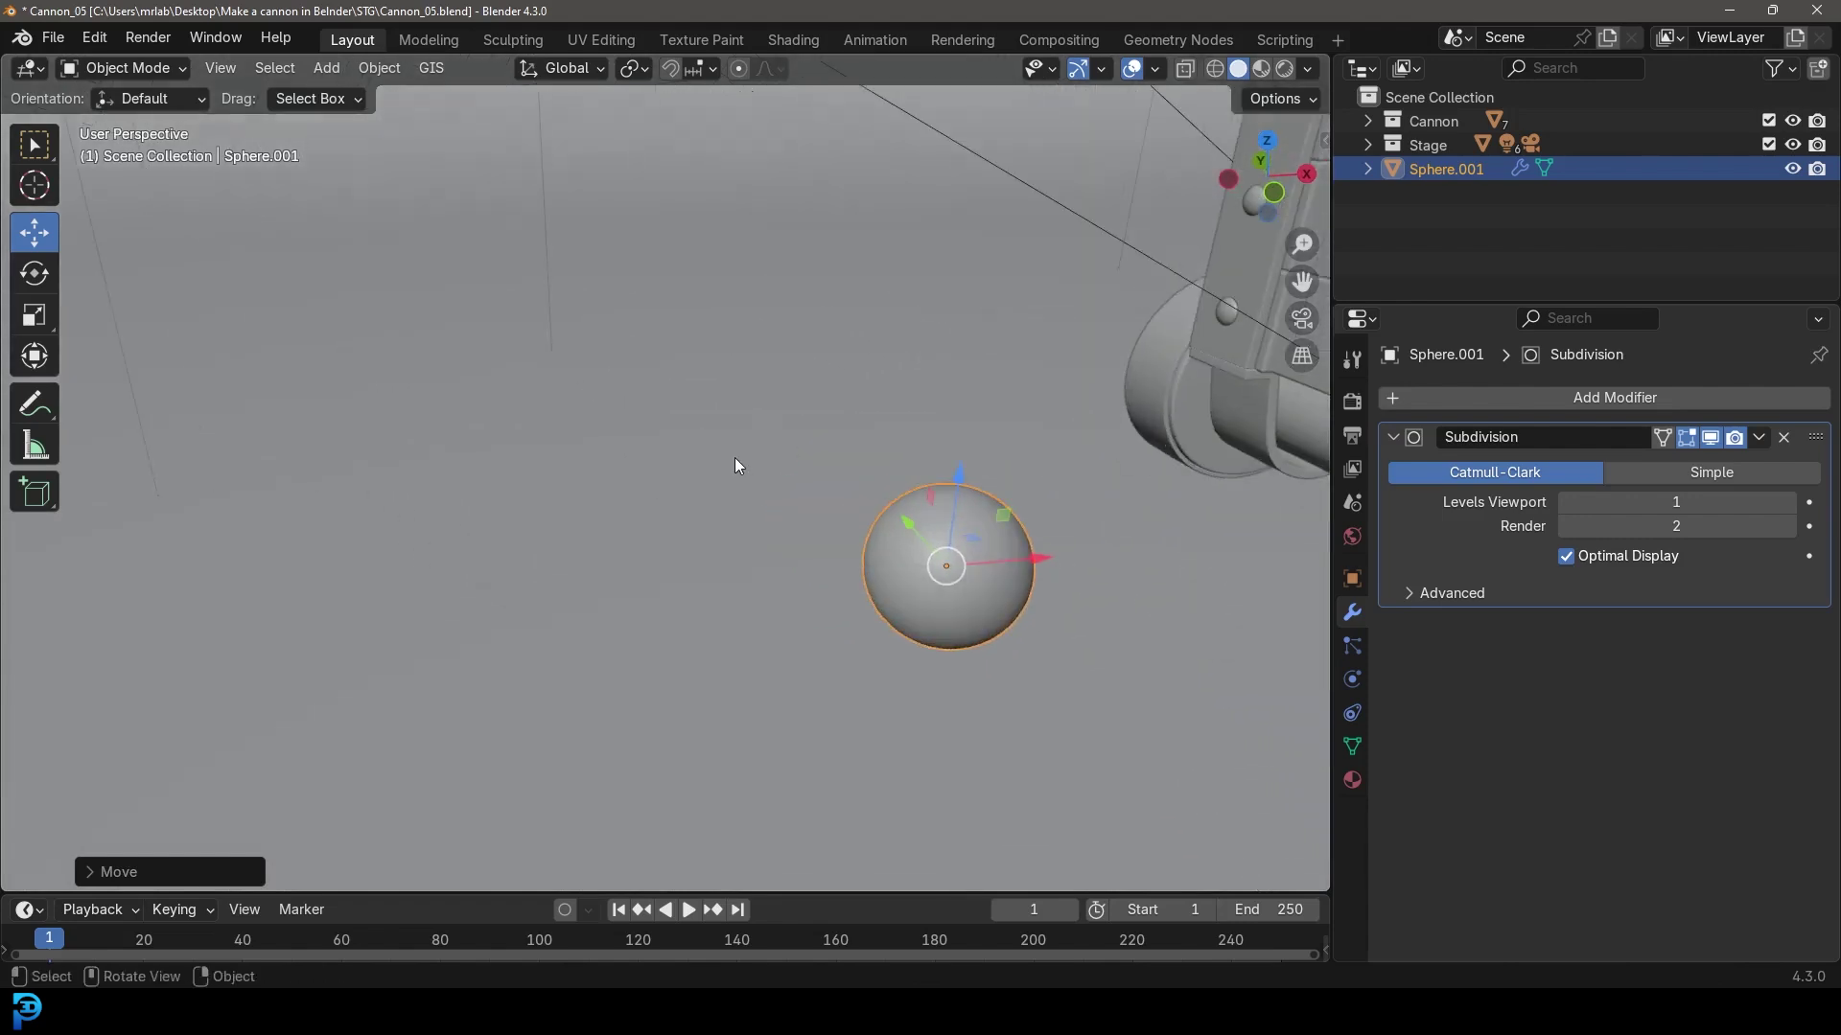
In top view, move the sphere away from the cannon.
{"action": "key", "text": "KP_7"}
{"action": "scroll", "coordinate": [828, 491], "scroll_direction": "down", "scroll_amount": 4}
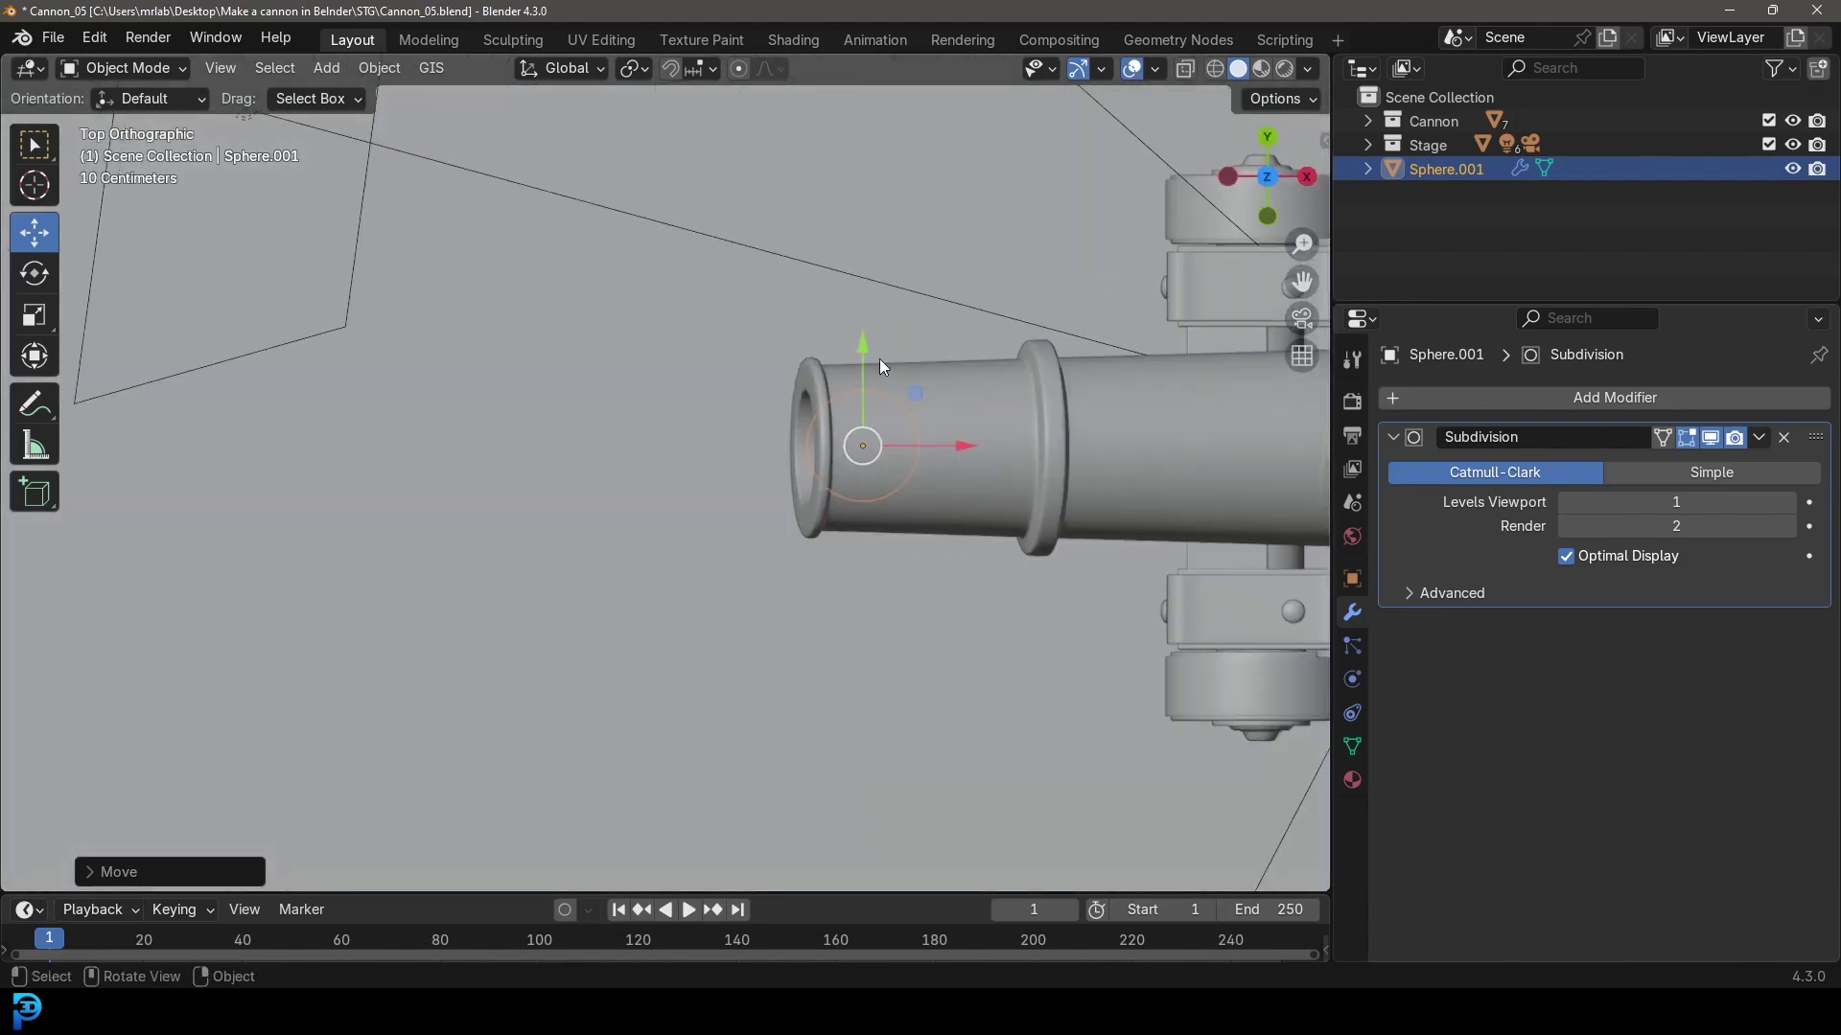
{"action": "left_click_drag", "start_coordinate": [870, 372], "coordinate": [912, 712]}
{"action": "scroll", "coordinate": [911, 729], "scroll_direction": "down", "scroll_amount": 3}
{"action": "middle_click_drag", "start_coordinate": [906, 730], "coordinate": [817, 613], "text": "shift"}
{"action": "scroll", "coordinate": [904, 636], "scroll_direction": "up", "scroll_amount": 8}
{"action": "scroll", "coordinate": [818, 613], "scroll_direction": "up", "scroll_amount": 1}
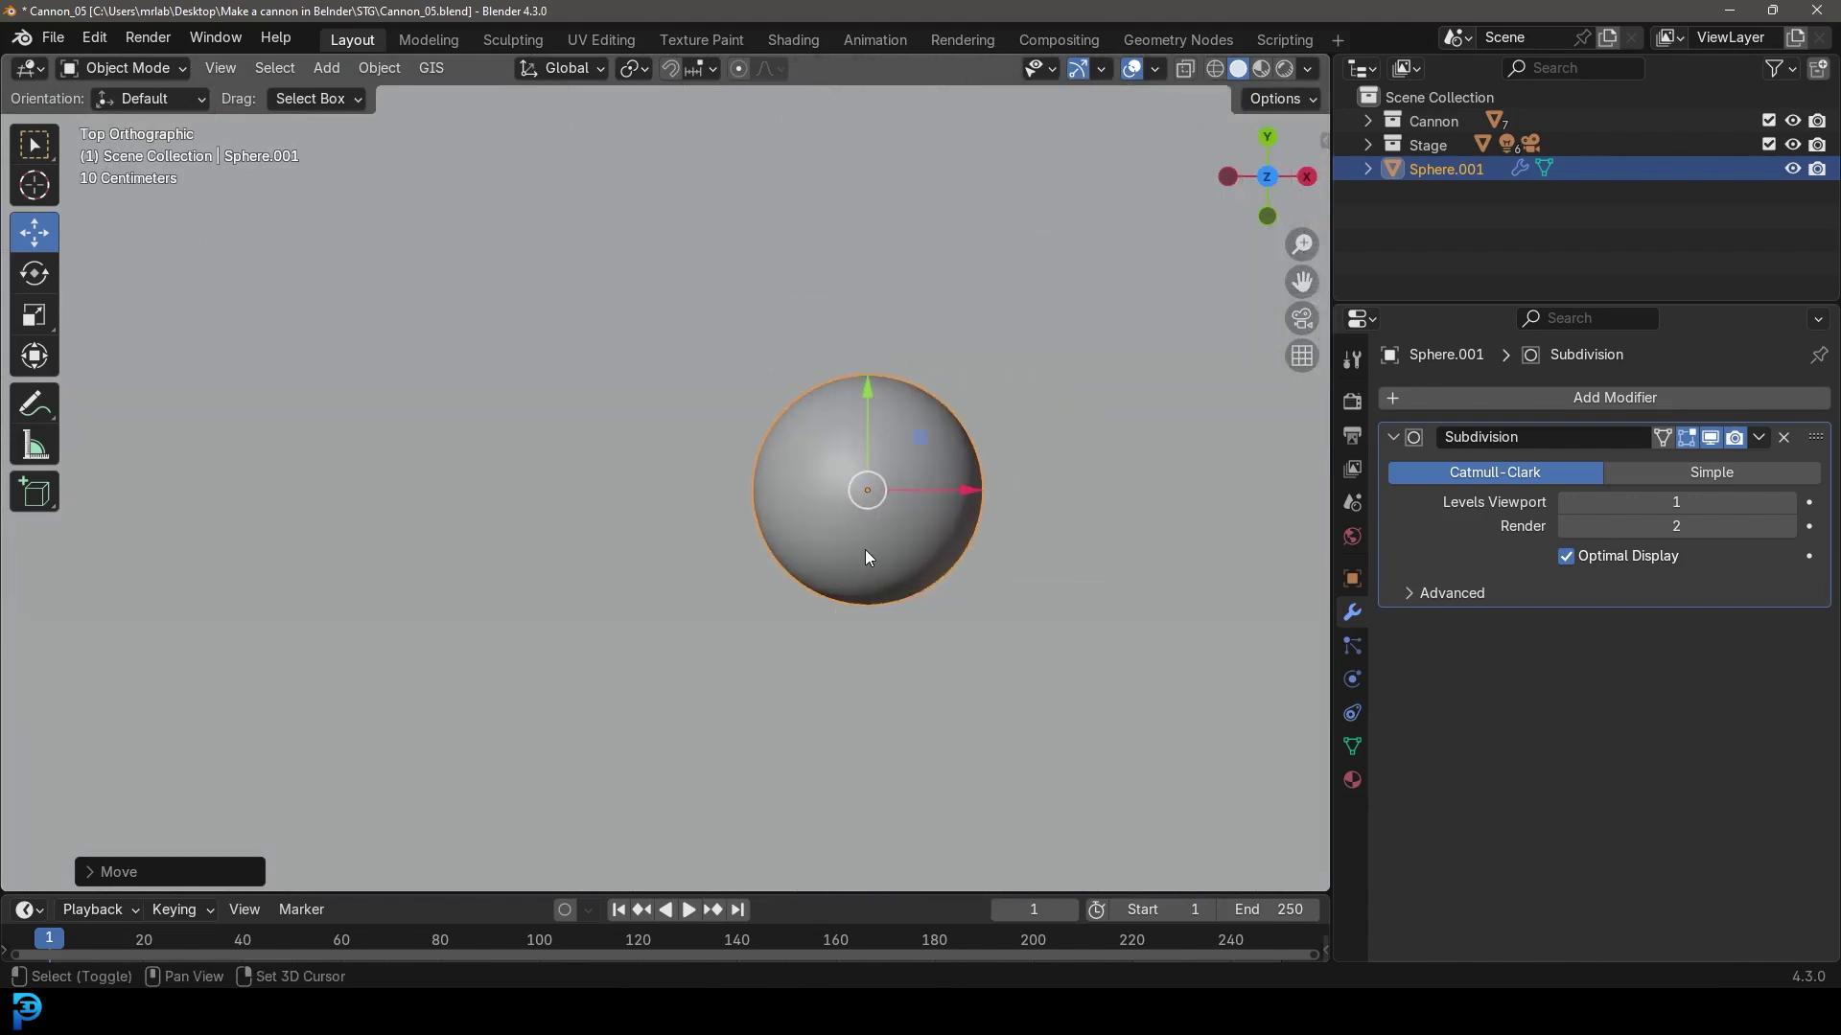
Duplicate the sphere along X into a row of four, then select the whole row.
{"action": "key", "text": "shift+d"}
{"action": "key", "text": "x"}
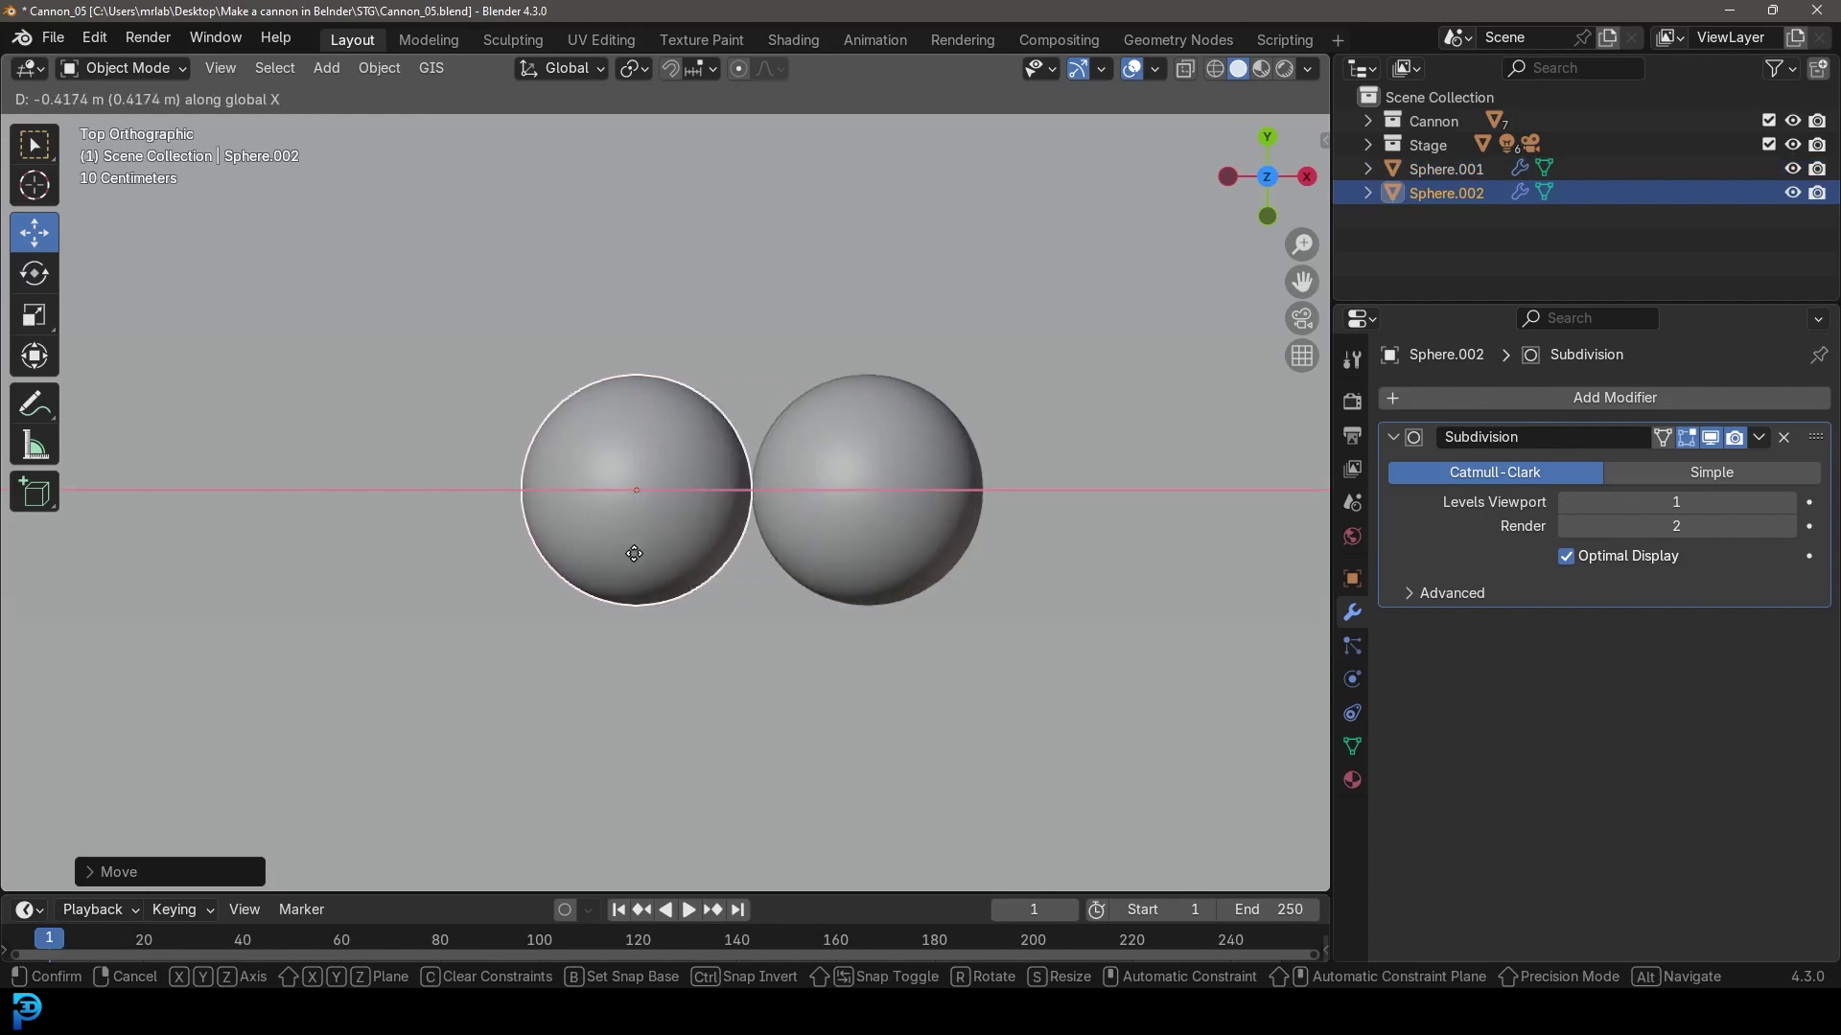
{"action": "left_click", "coordinate": [617, 556]}
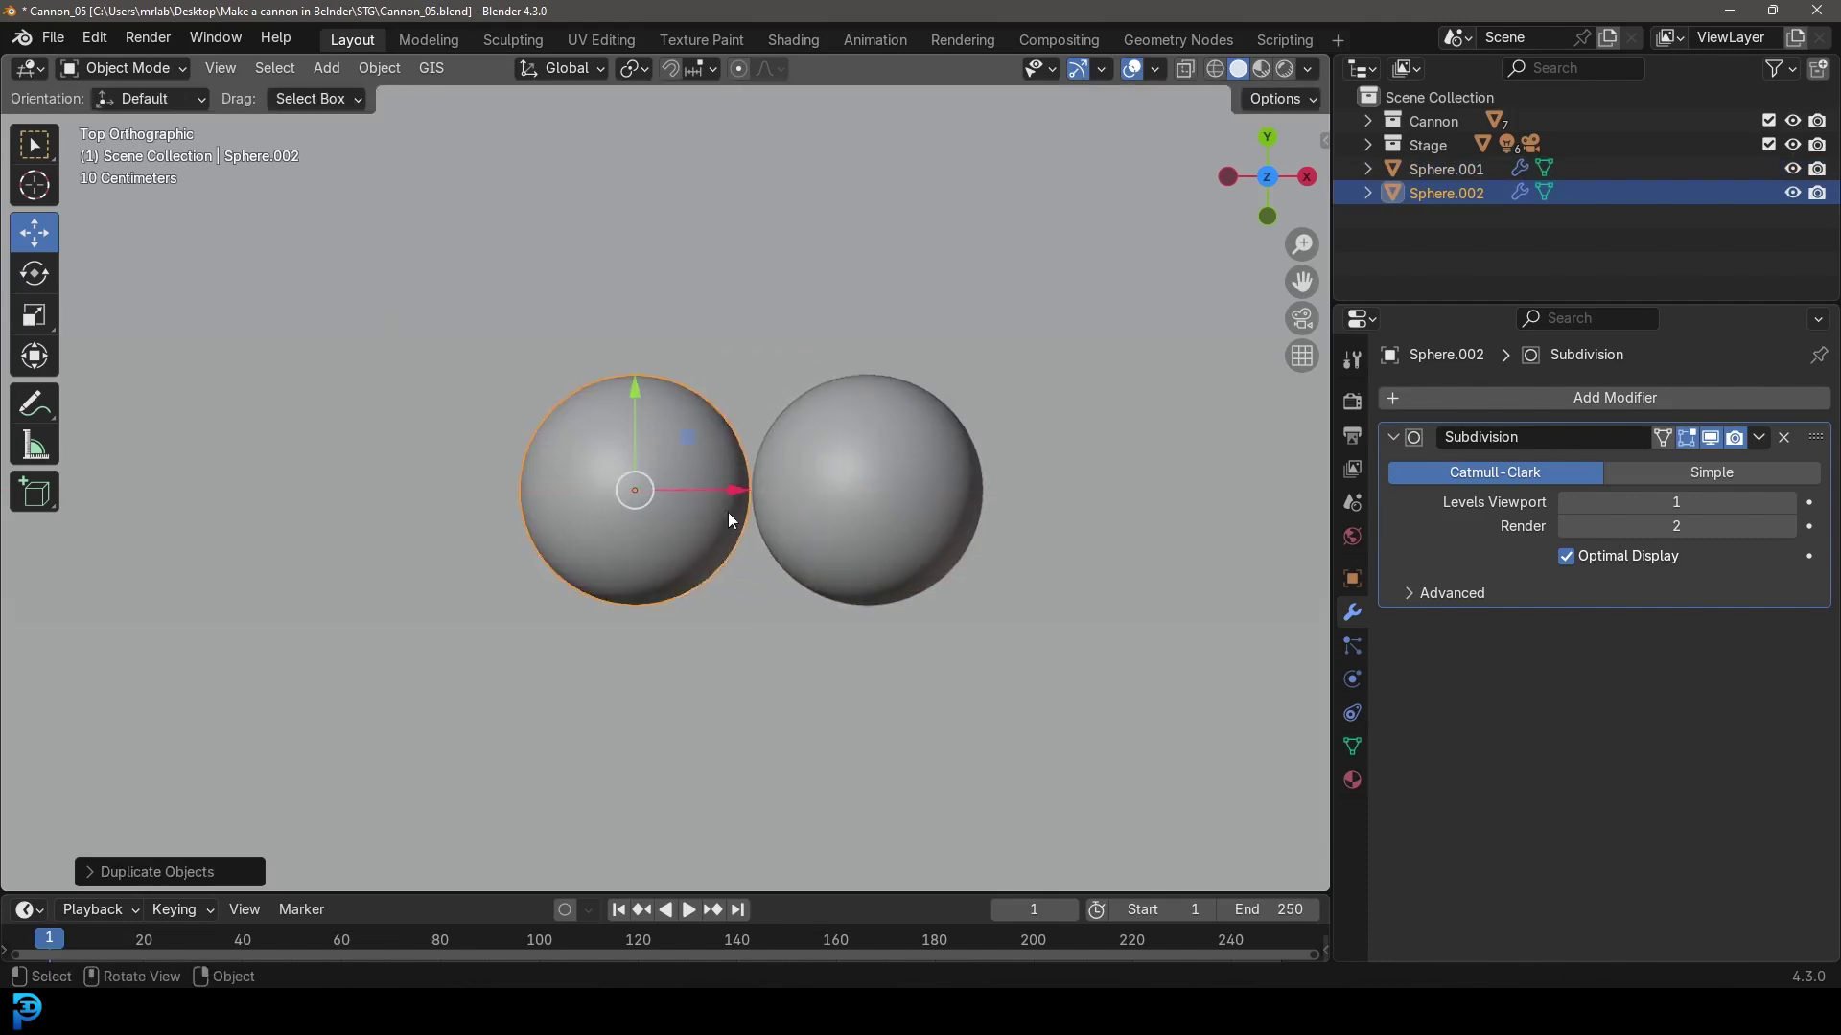
{"action": "key", "text": "shift+r"}
{"action": "key", "text": "shift+r"}
{"action": "scroll", "coordinate": [770, 584], "scroll_direction": "down", "scroll_amount": 5}
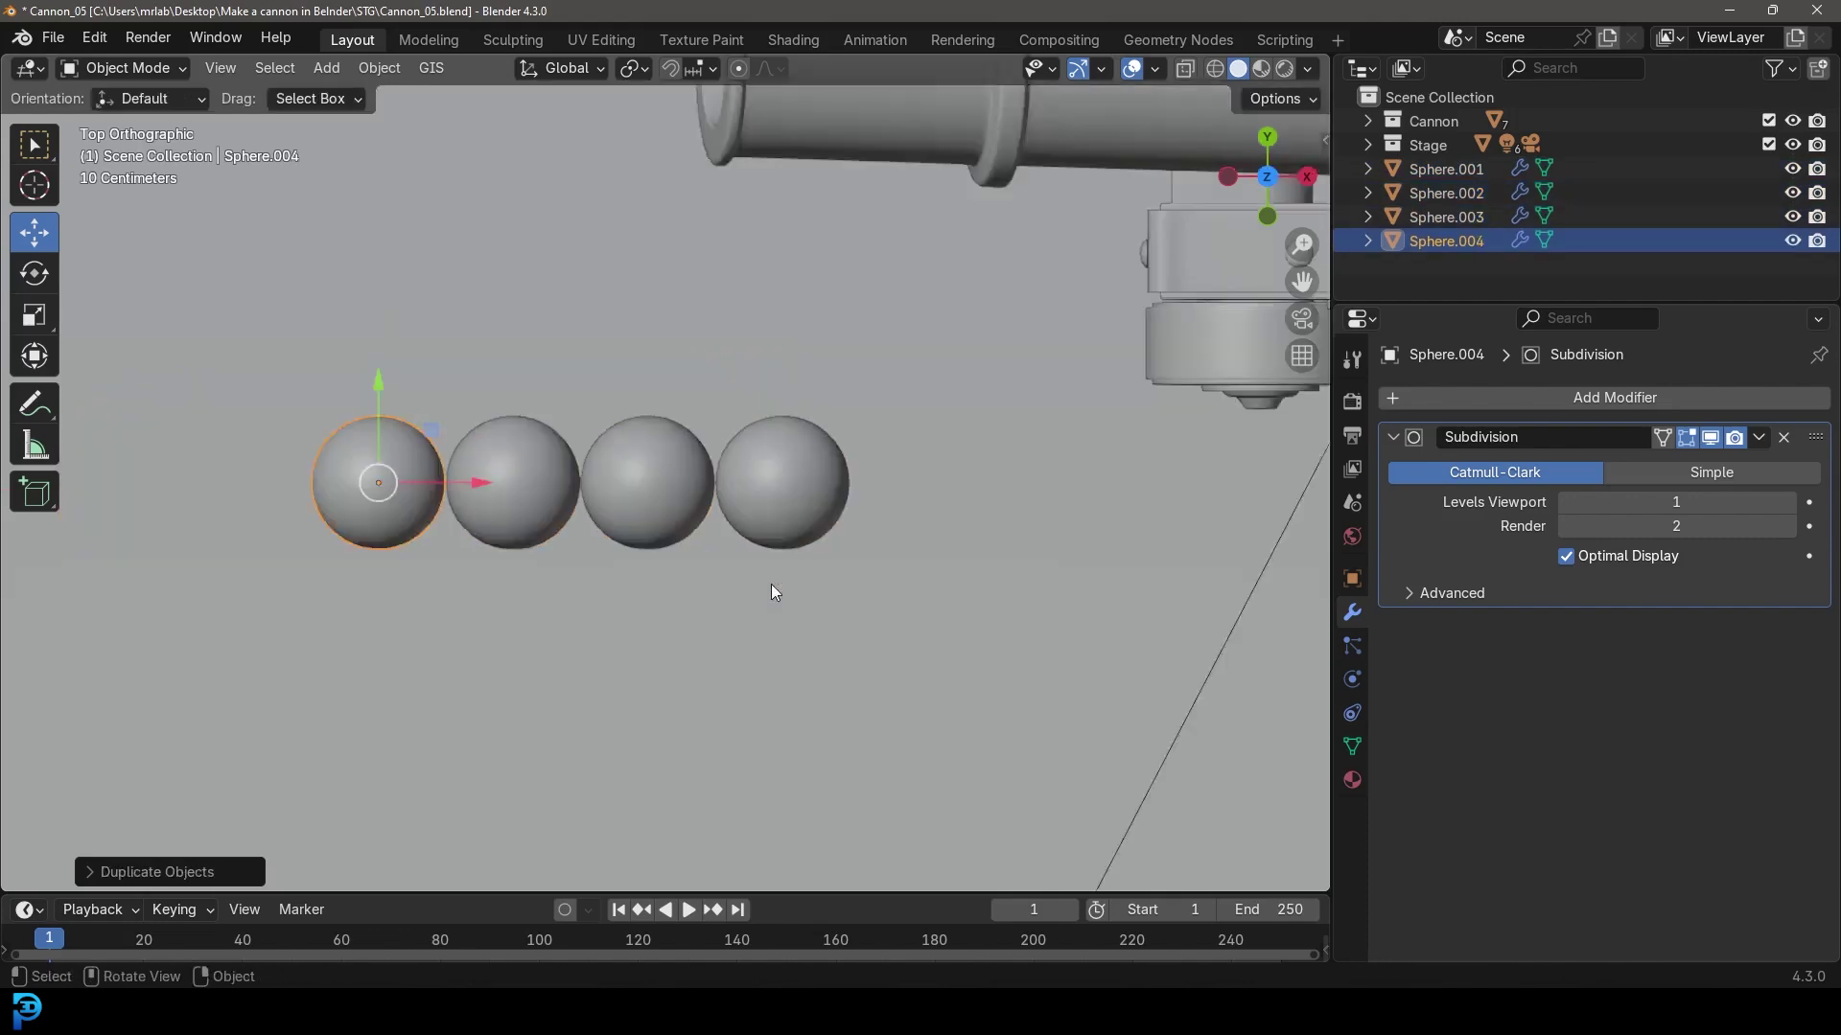
{"action": "scroll", "coordinate": [628, 460], "scroll_direction": "up", "scroll_amount": 2}
{"action": "left_click", "coordinate": [664, 422], "text": "shift"}
{"action": "left_click", "coordinate": [806, 433], "text": "shift"}
{"action": "left_click", "coordinate": [924, 429], "text": "shift"}
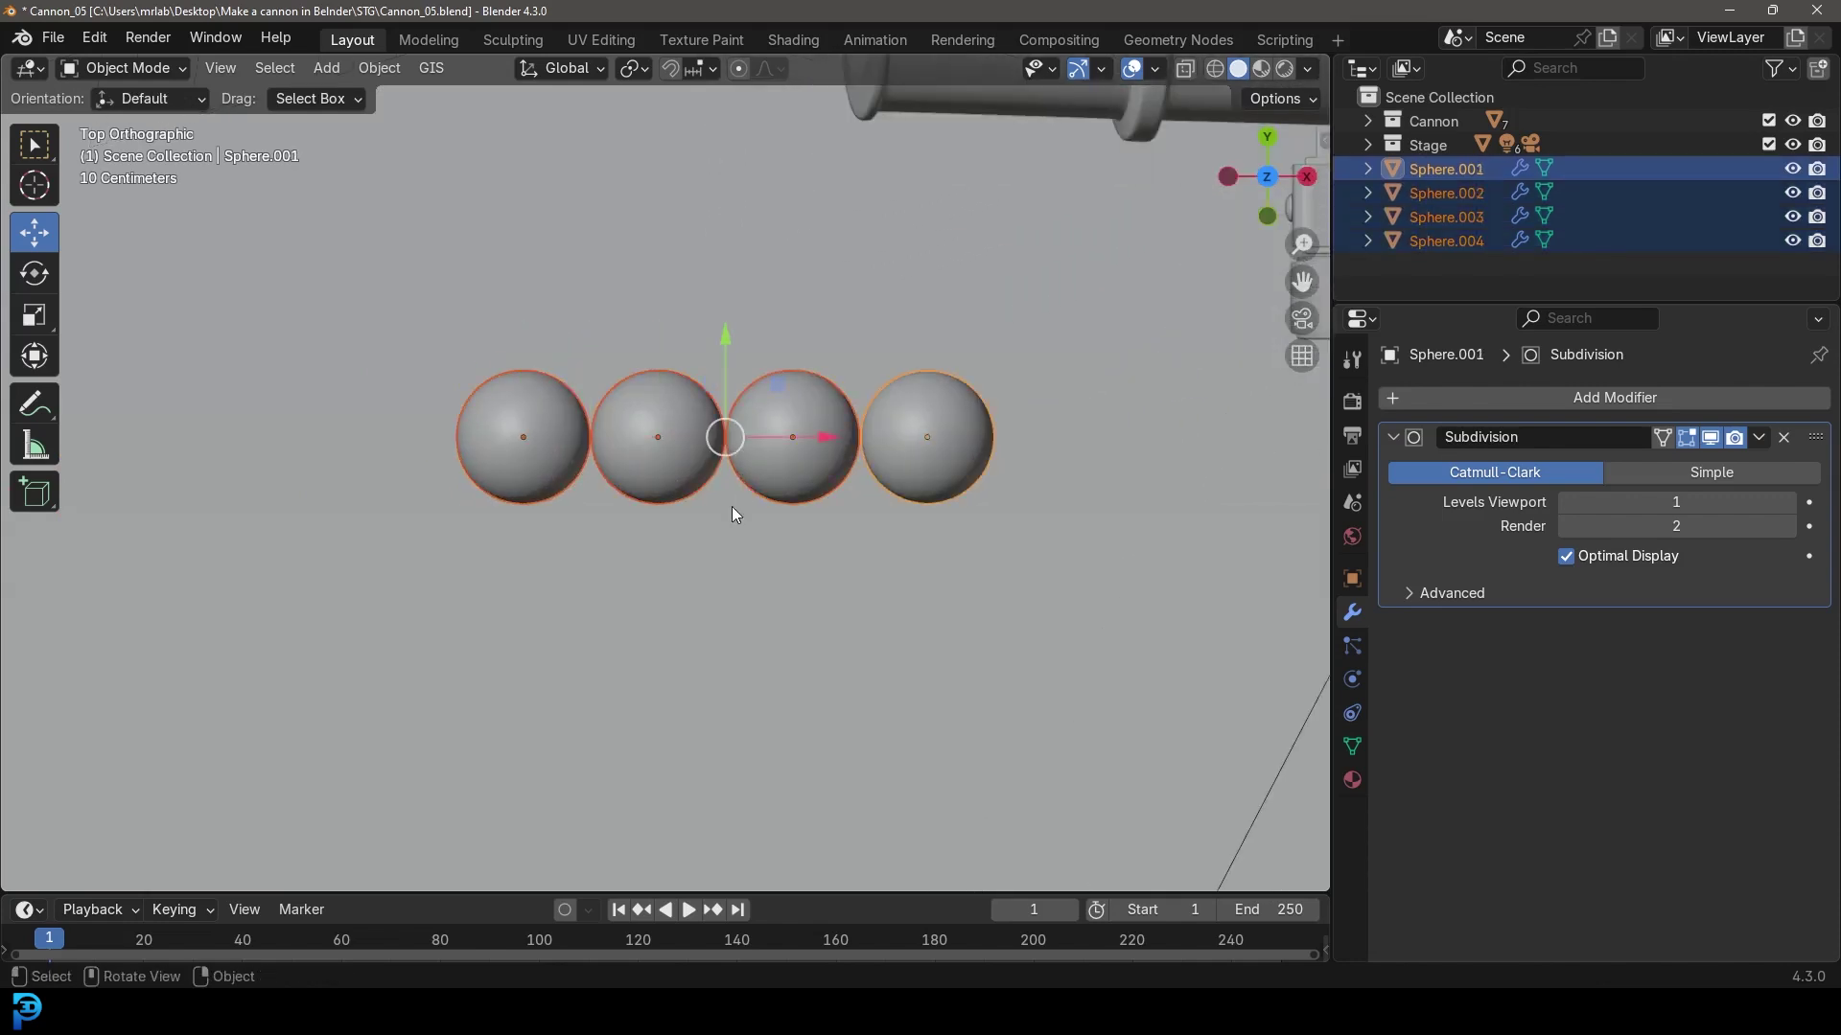
Duplicate the row along Y and repeat to make four rows of spheres.
{"action": "key", "text": "shift+d"}
{"action": "key", "text": "y"}
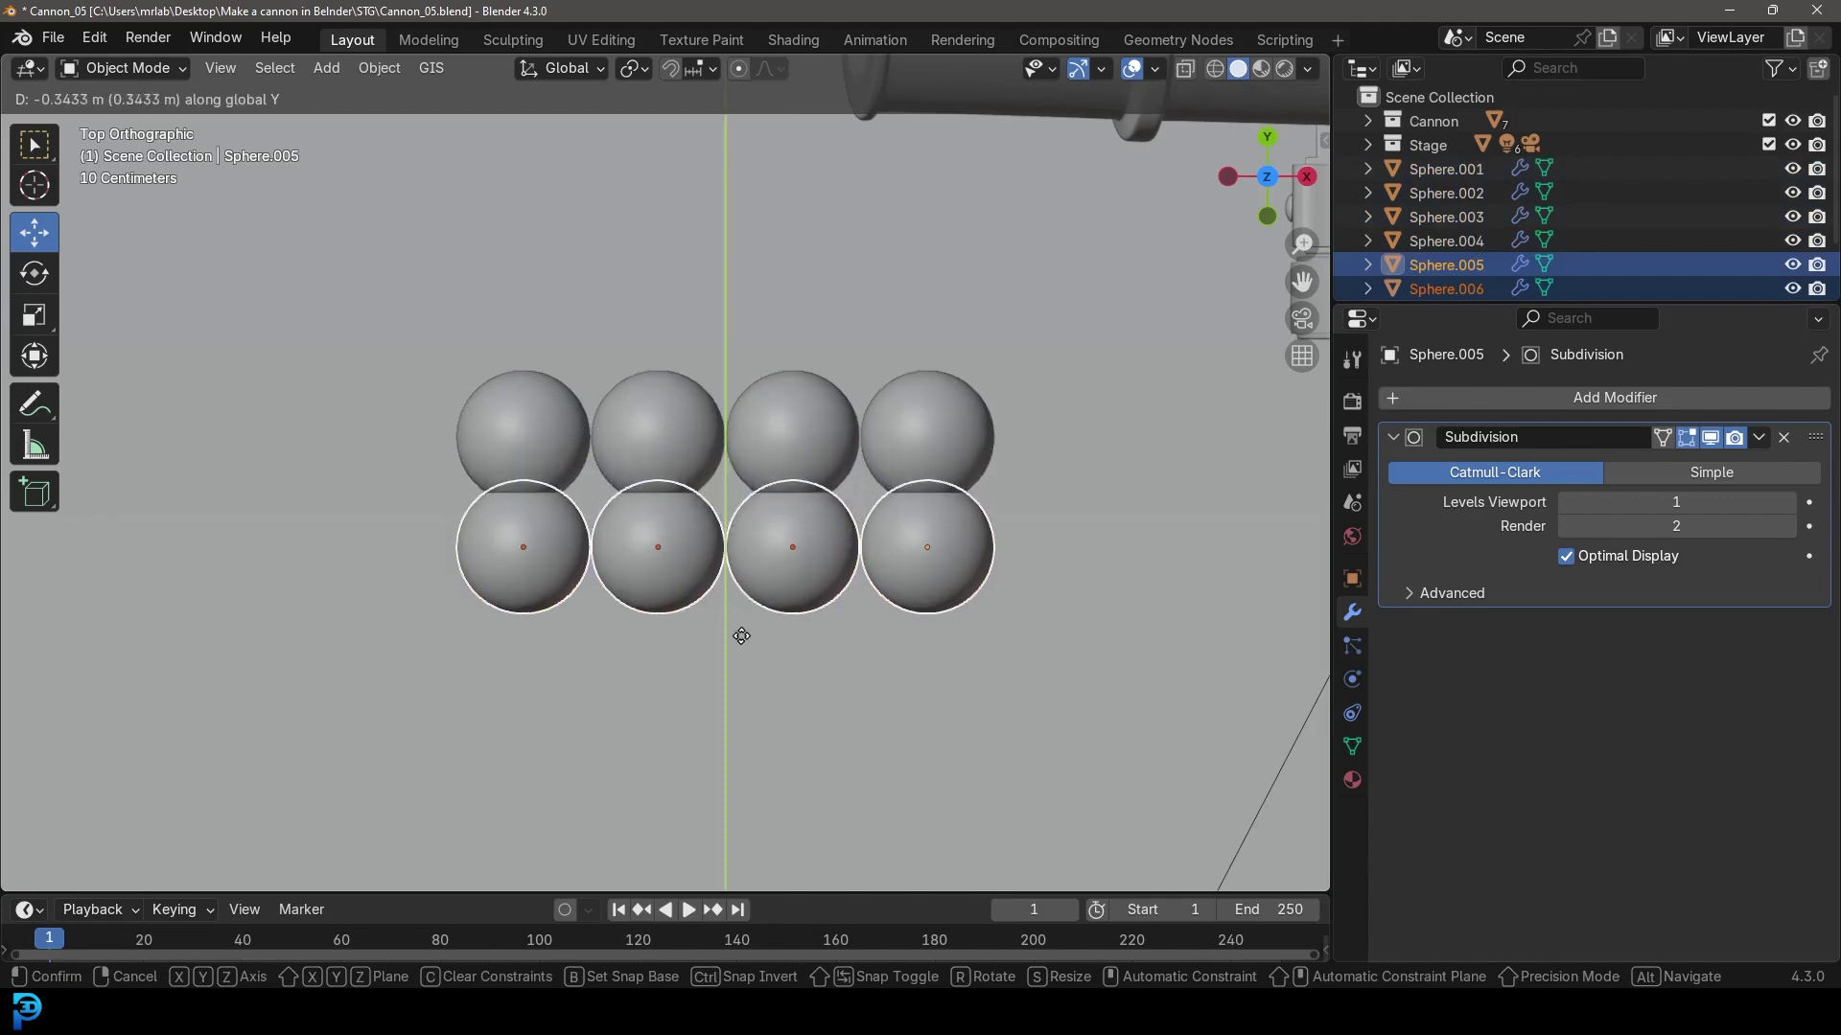
{"action": "left_click", "coordinate": [744, 890]}
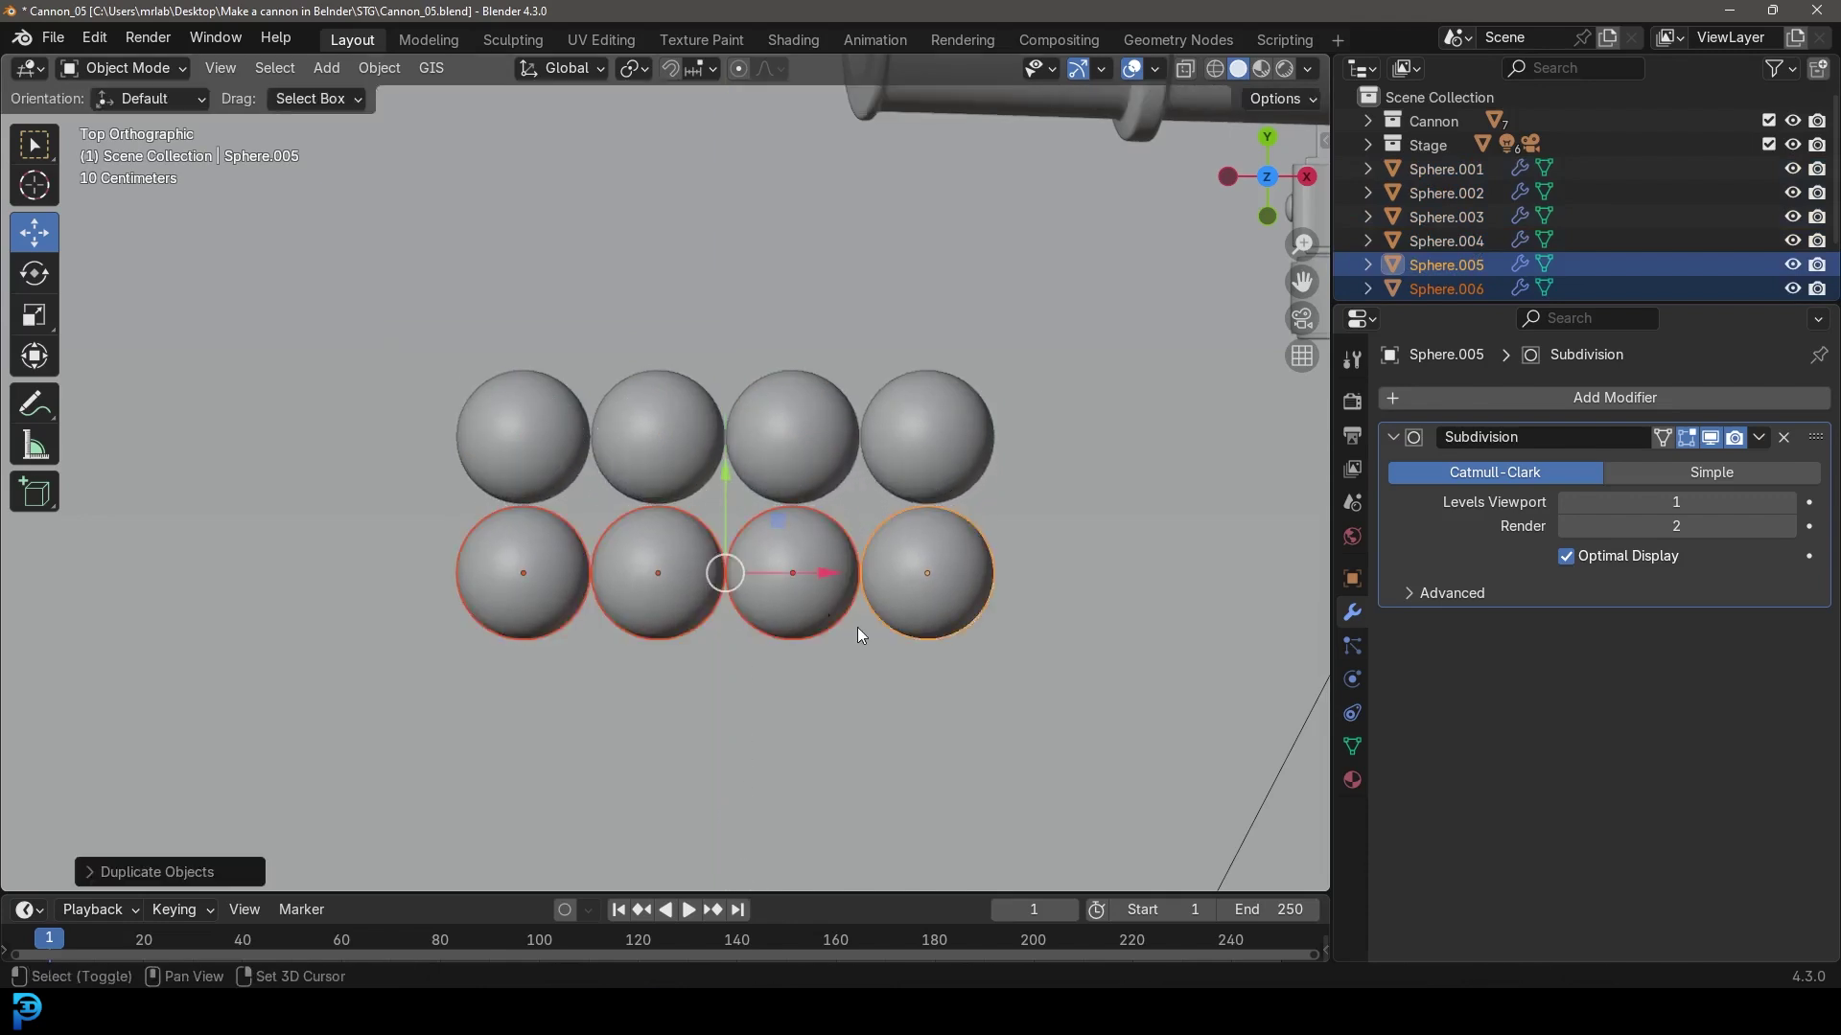
{"action": "key", "text": "shift+r"}
{"action": "key", "text": "shift+r"}
{"action": "scroll", "coordinate": [891, 594], "scroll_direction": "down", "scroll_amount": 3}
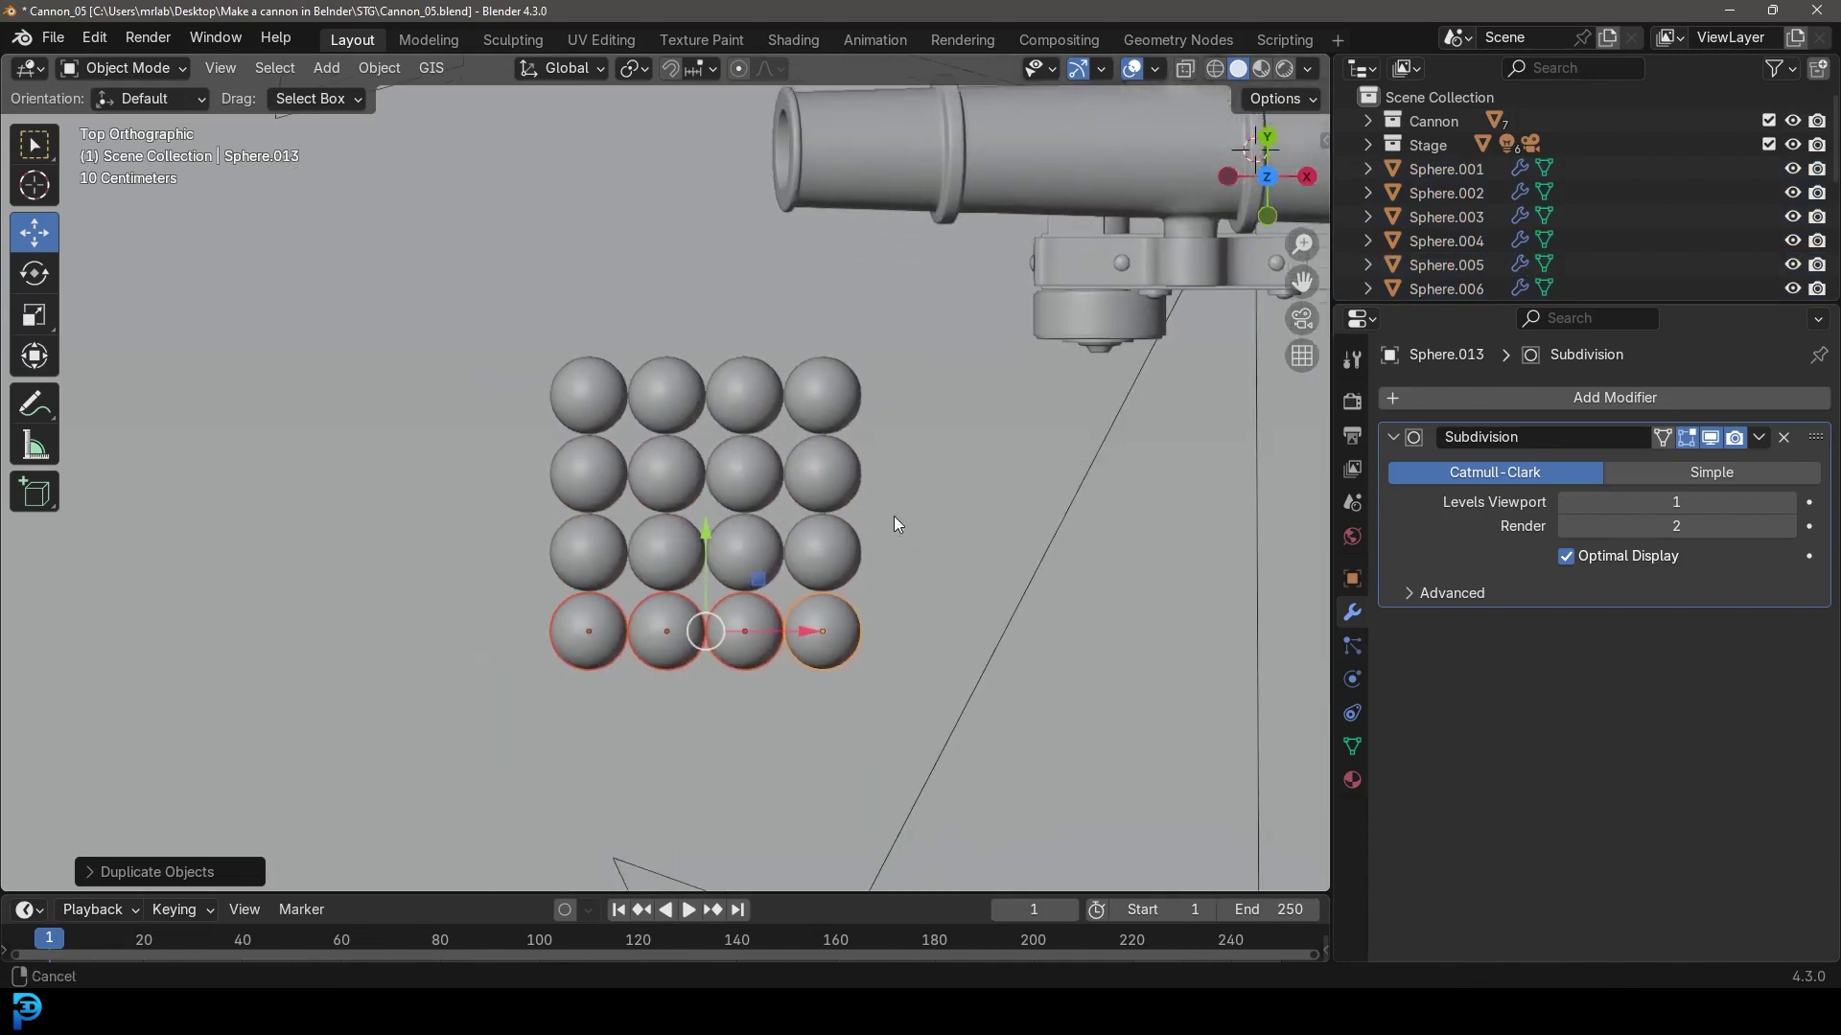
{"action": "middle_click_drag", "start_coordinate": [893, 516], "coordinate": [900, 491], "text": "shift"}
Deselect all, then start selecting the top-left spheres of the grid for the next layer.
{"action": "left_click", "coordinate": [876, 514]}
{"action": "left_click", "coordinate": [607, 360]}
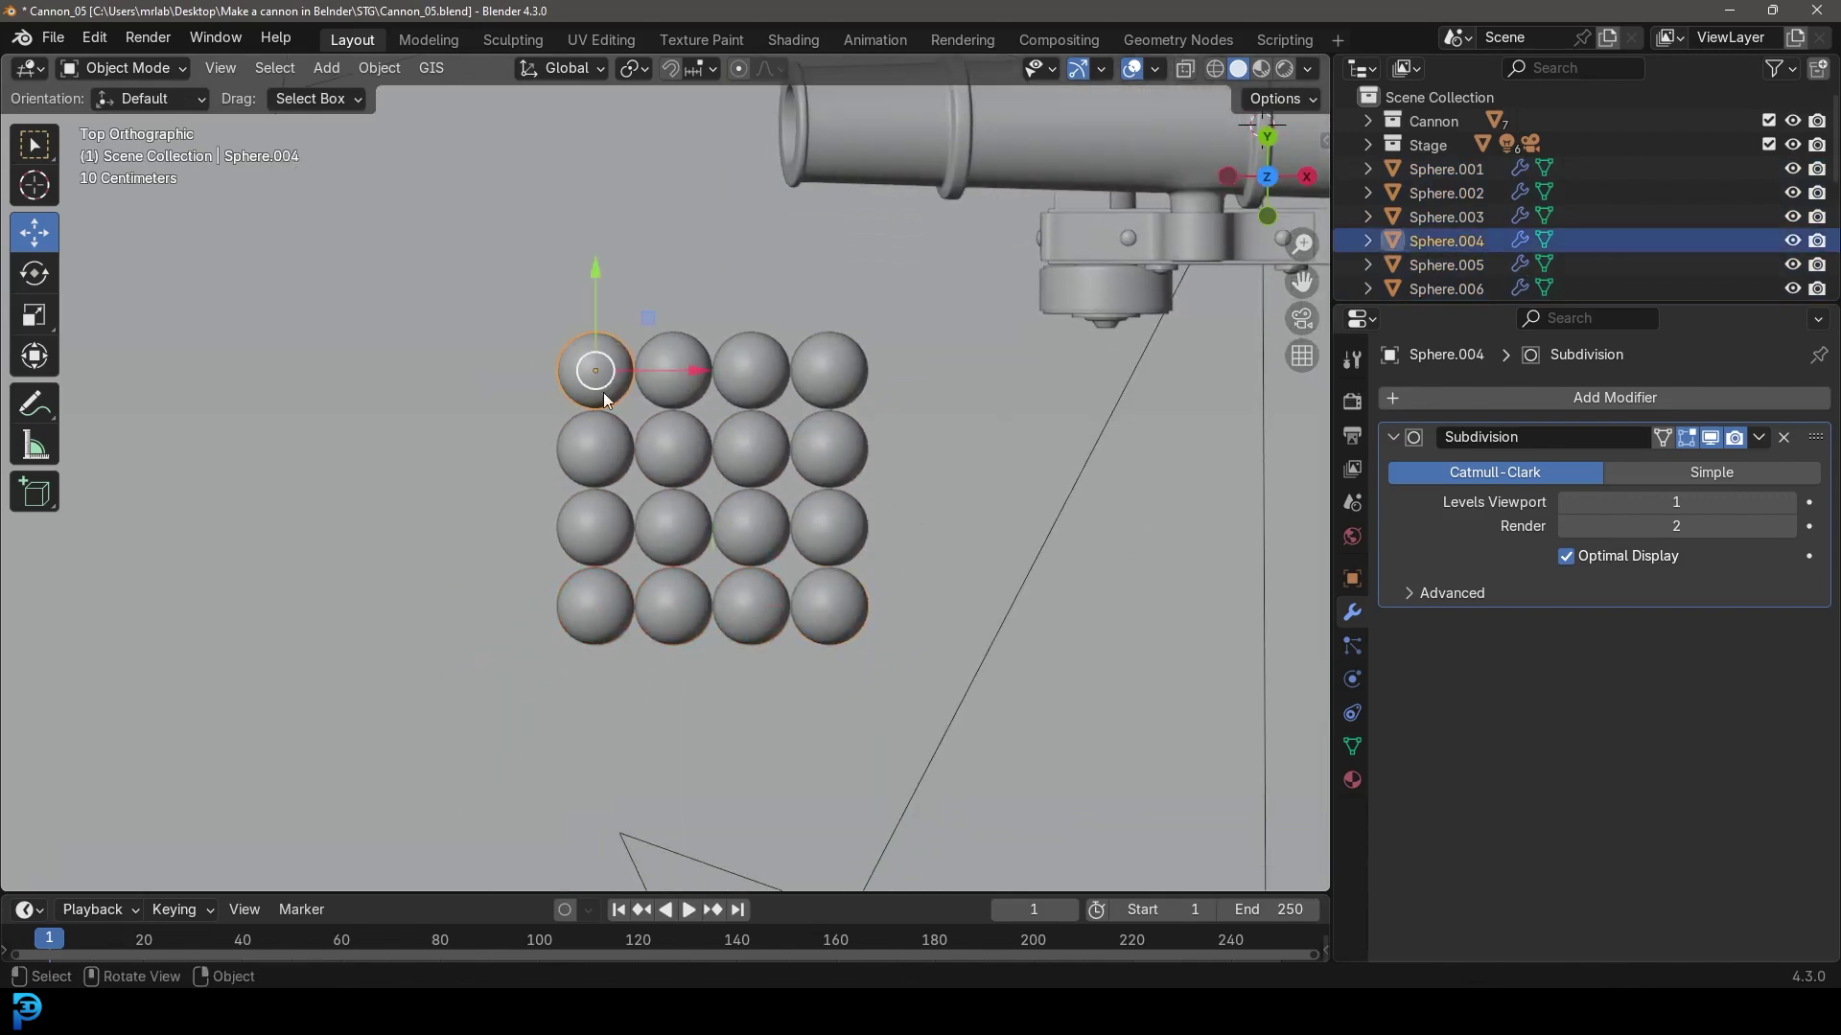
{"action": "left_click", "coordinate": [600, 457], "text": "shift"}
{"action": "left_click", "coordinate": [606, 531], "text": "shift"}
{"action": "left_click", "coordinate": [676, 499], "text": "shift"}
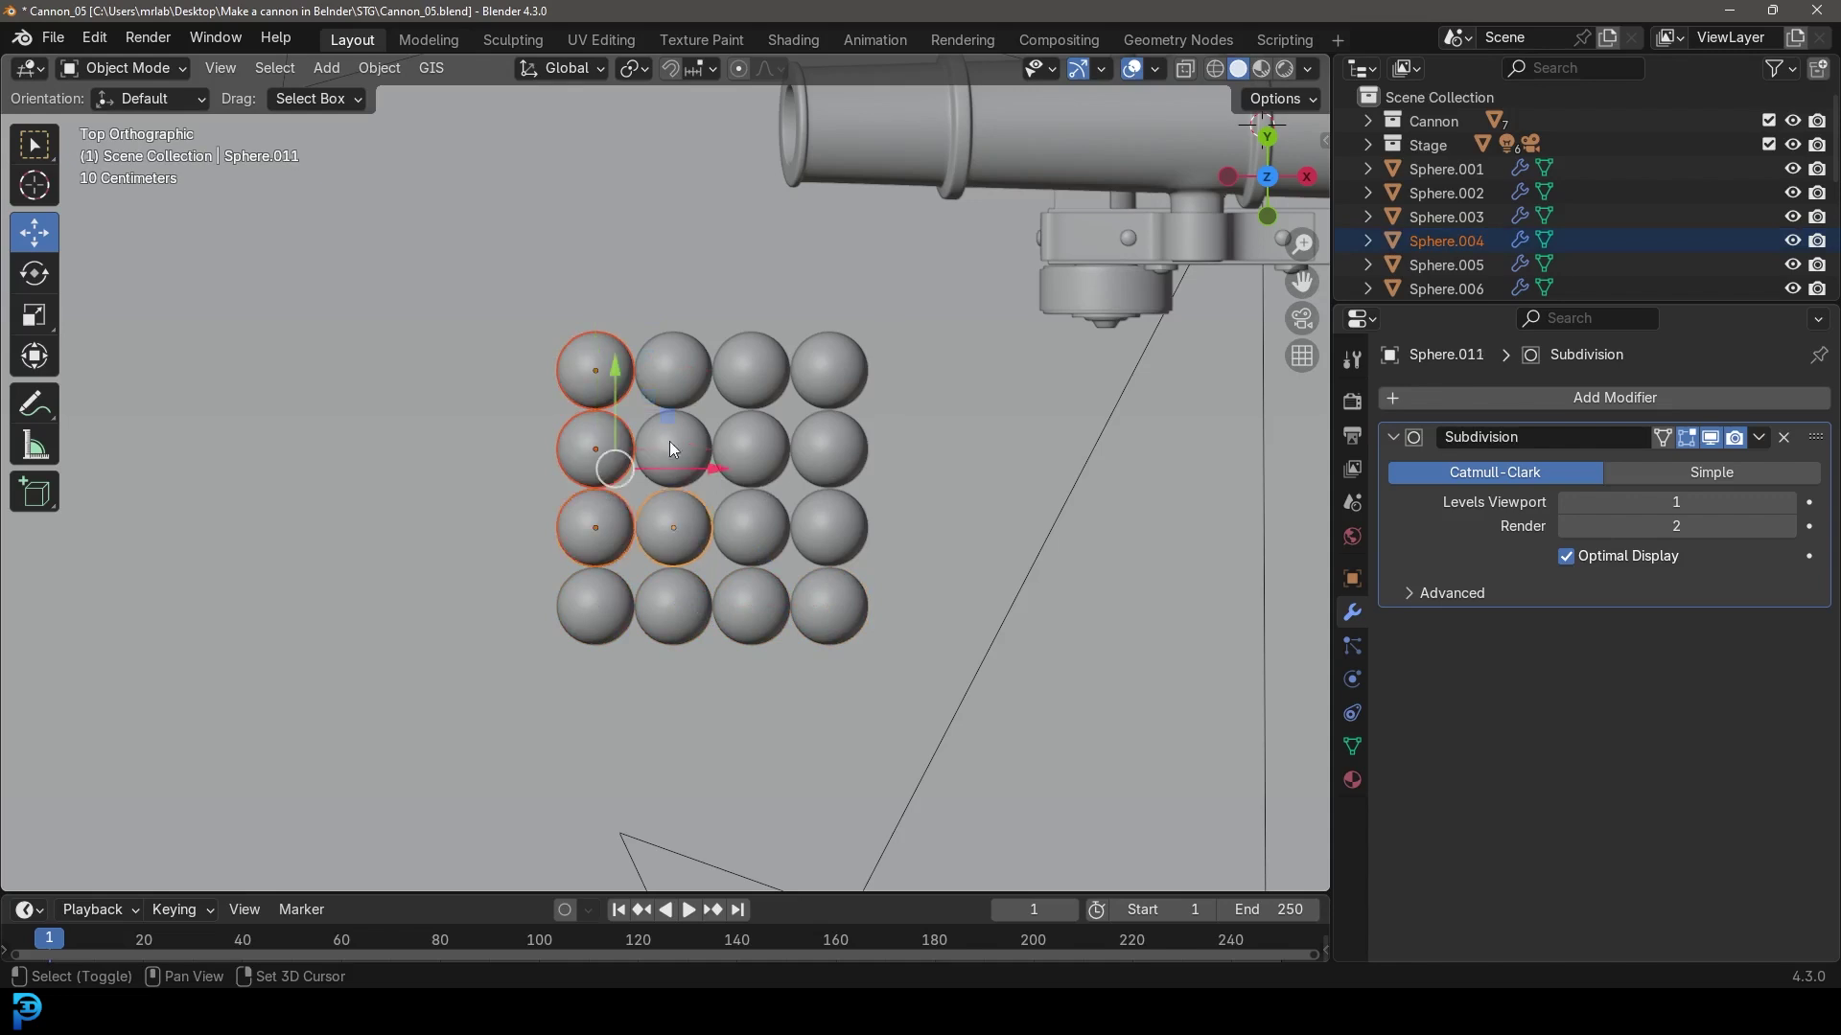
Complete the selection of nine spheres across the first three rows and columns.
{"action": "left_click", "coordinate": [673, 362], "text": "shift"}
{"action": "left_click", "coordinate": [767, 353], "text": "shift"}
{"action": "left_click", "coordinate": [767, 447], "text": "shift"}
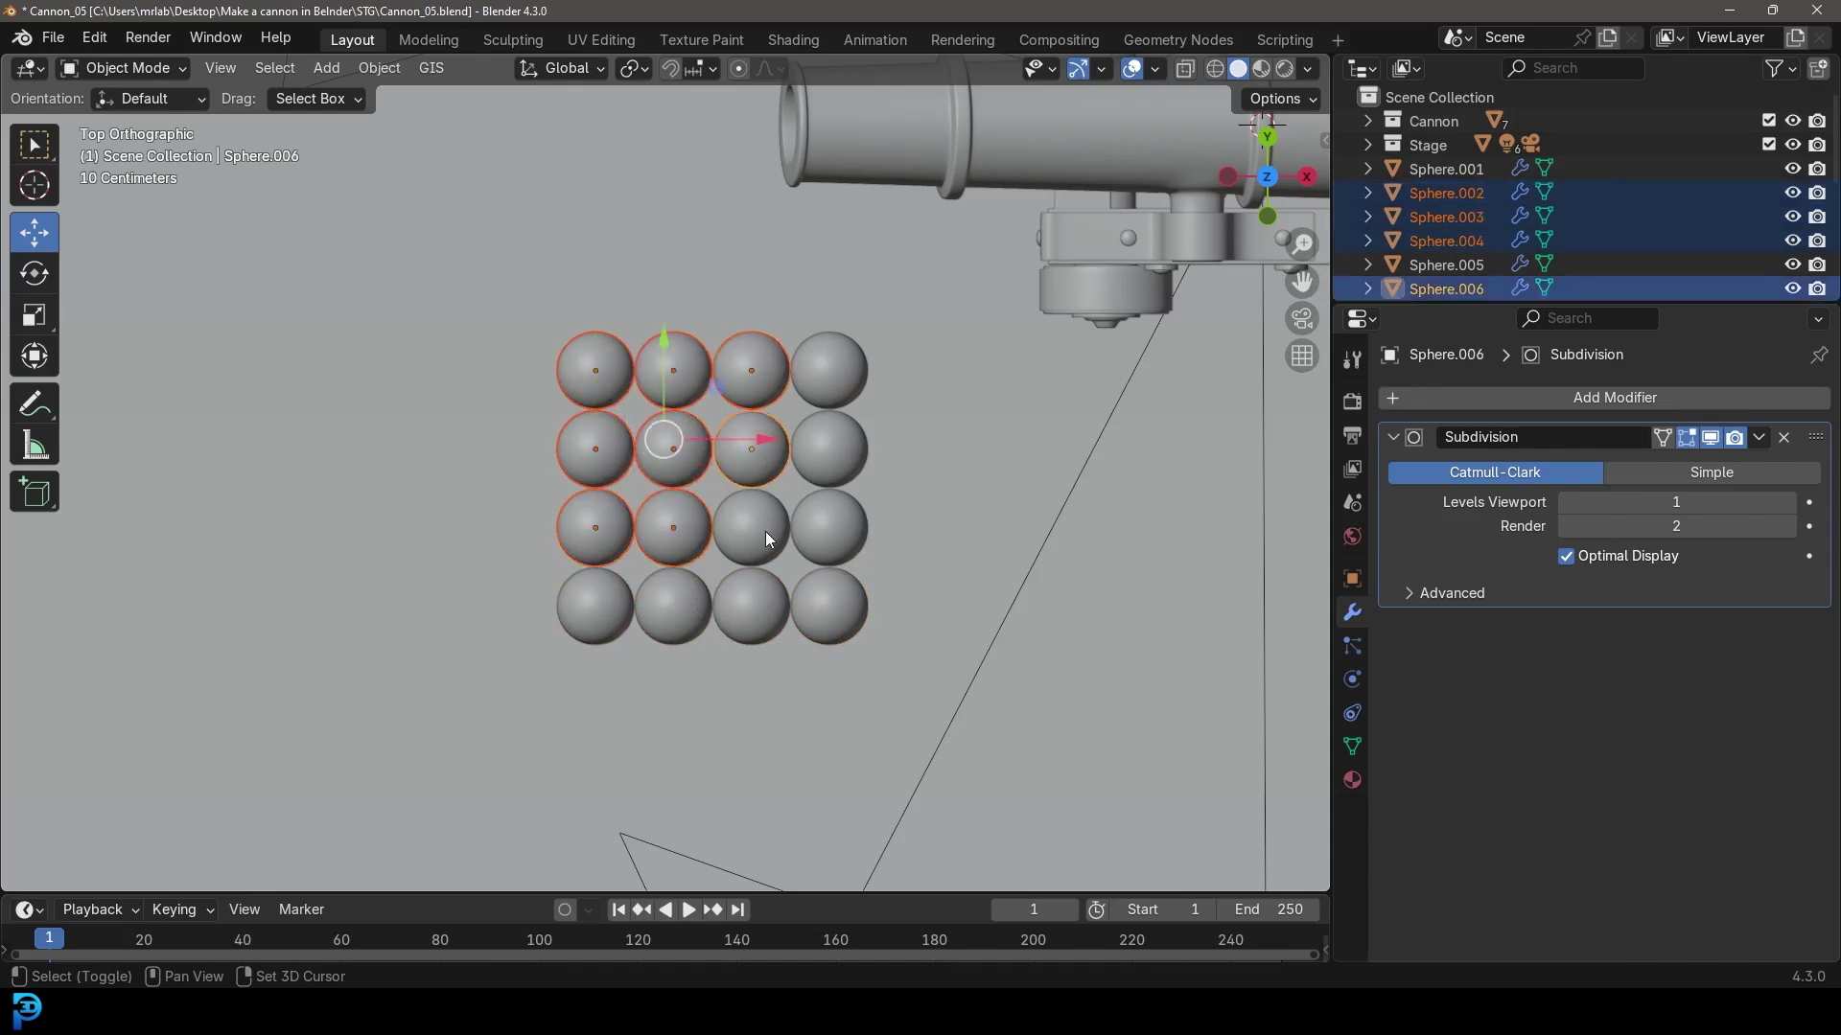
{"action": "left_click", "coordinate": [765, 531], "text": "shift"}
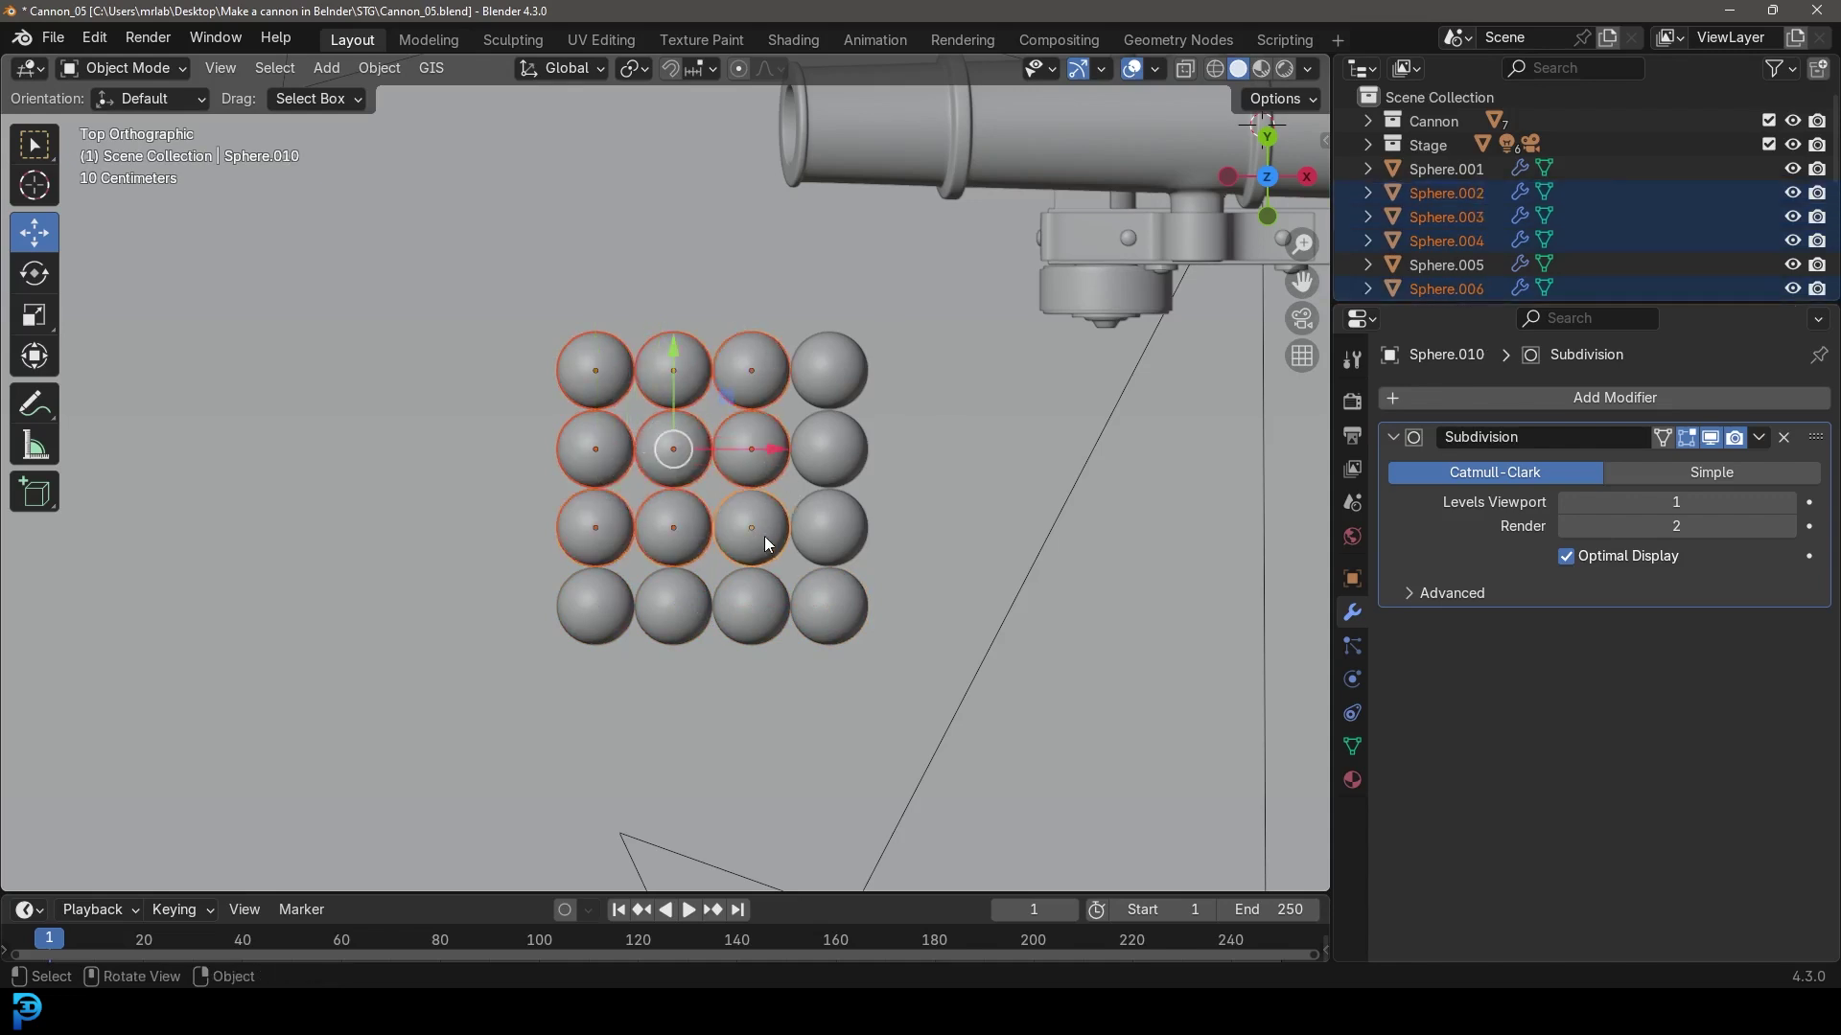
{"action": "scroll", "coordinate": [706, 475], "scroll_direction": "up", "scroll_amount": 2}
{"action": "scroll", "coordinate": [678, 432], "scroll_direction": "up", "scroll_amount": 2}
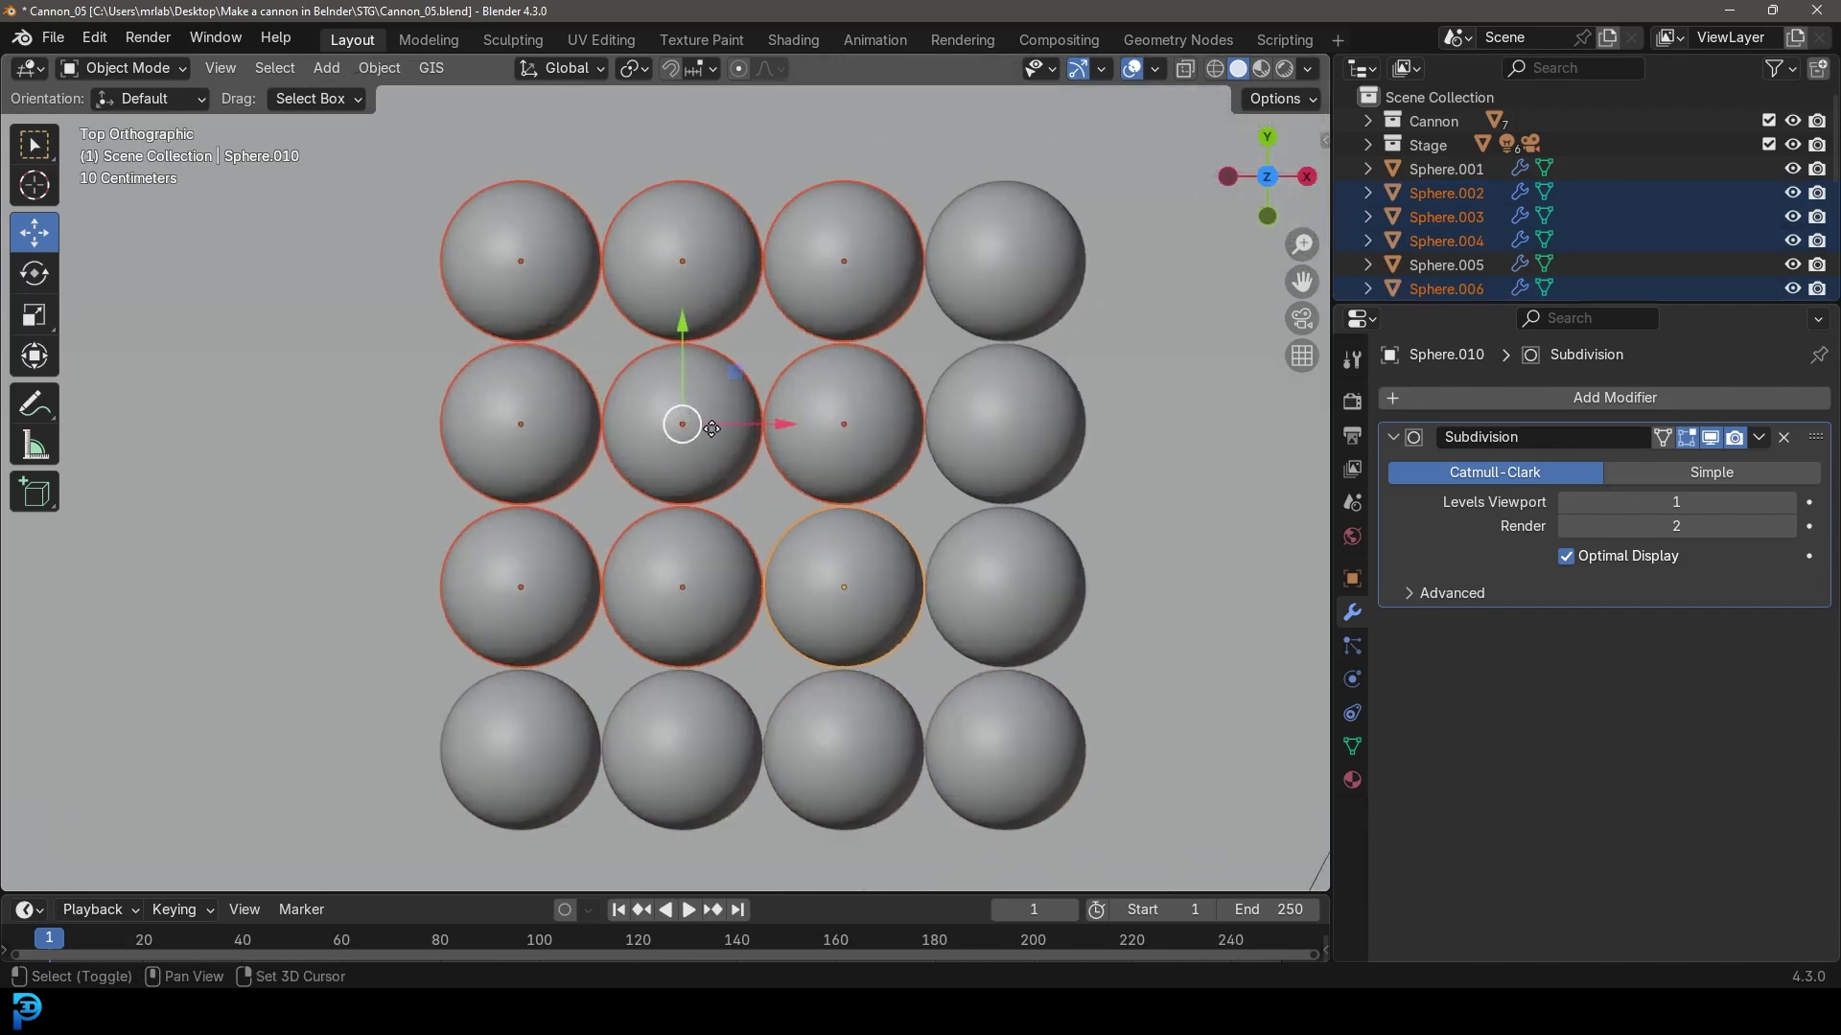
Duplicate the nine spheres into the base hollows and raise them onto the base layer.
{"action": "key", "text": "shift+d"}
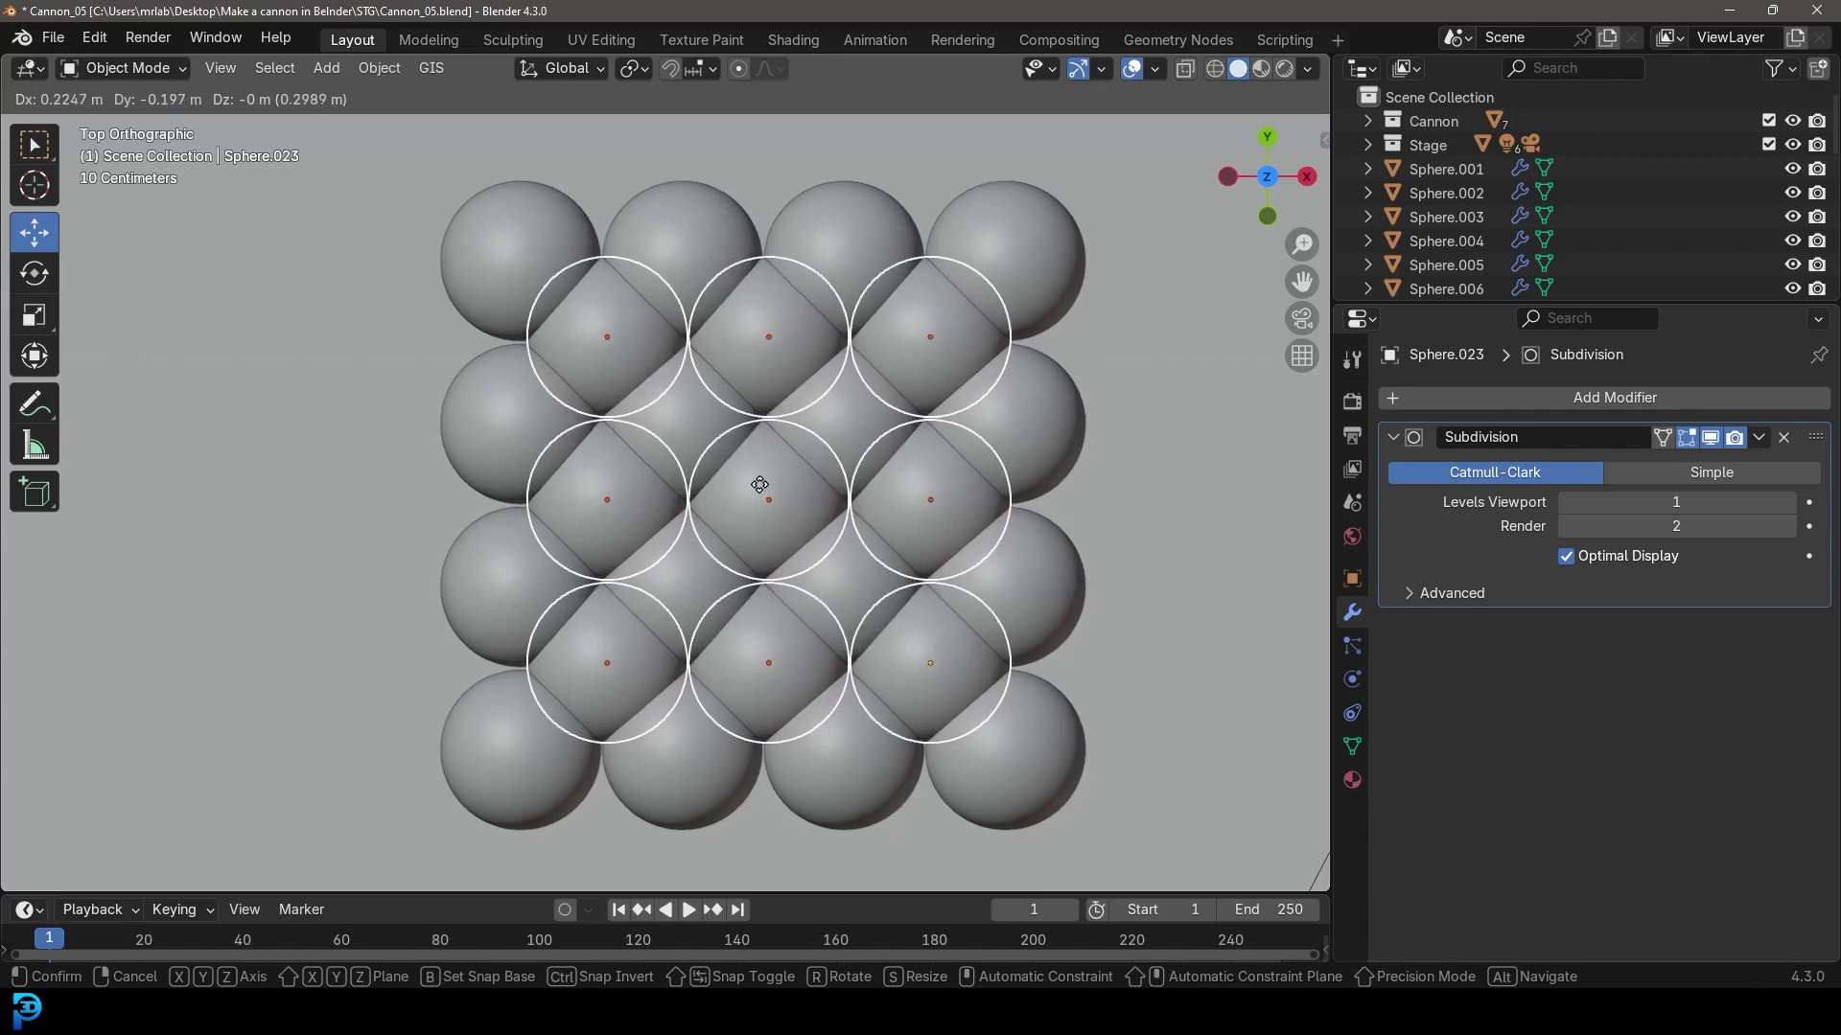
{"action": "left_click", "coordinate": [759, 484]}
{"action": "scroll", "coordinate": [786, 496], "scroll_direction": "down", "scroll_amount": 5}
{"action": "middle_click_drag", "start_coordinate": [787, 497], "coordinate": [800, 424]}
{"action": "scroll", "coordinate": [800, 423], "scroll_direction": "up", "scroll_amount": 6}
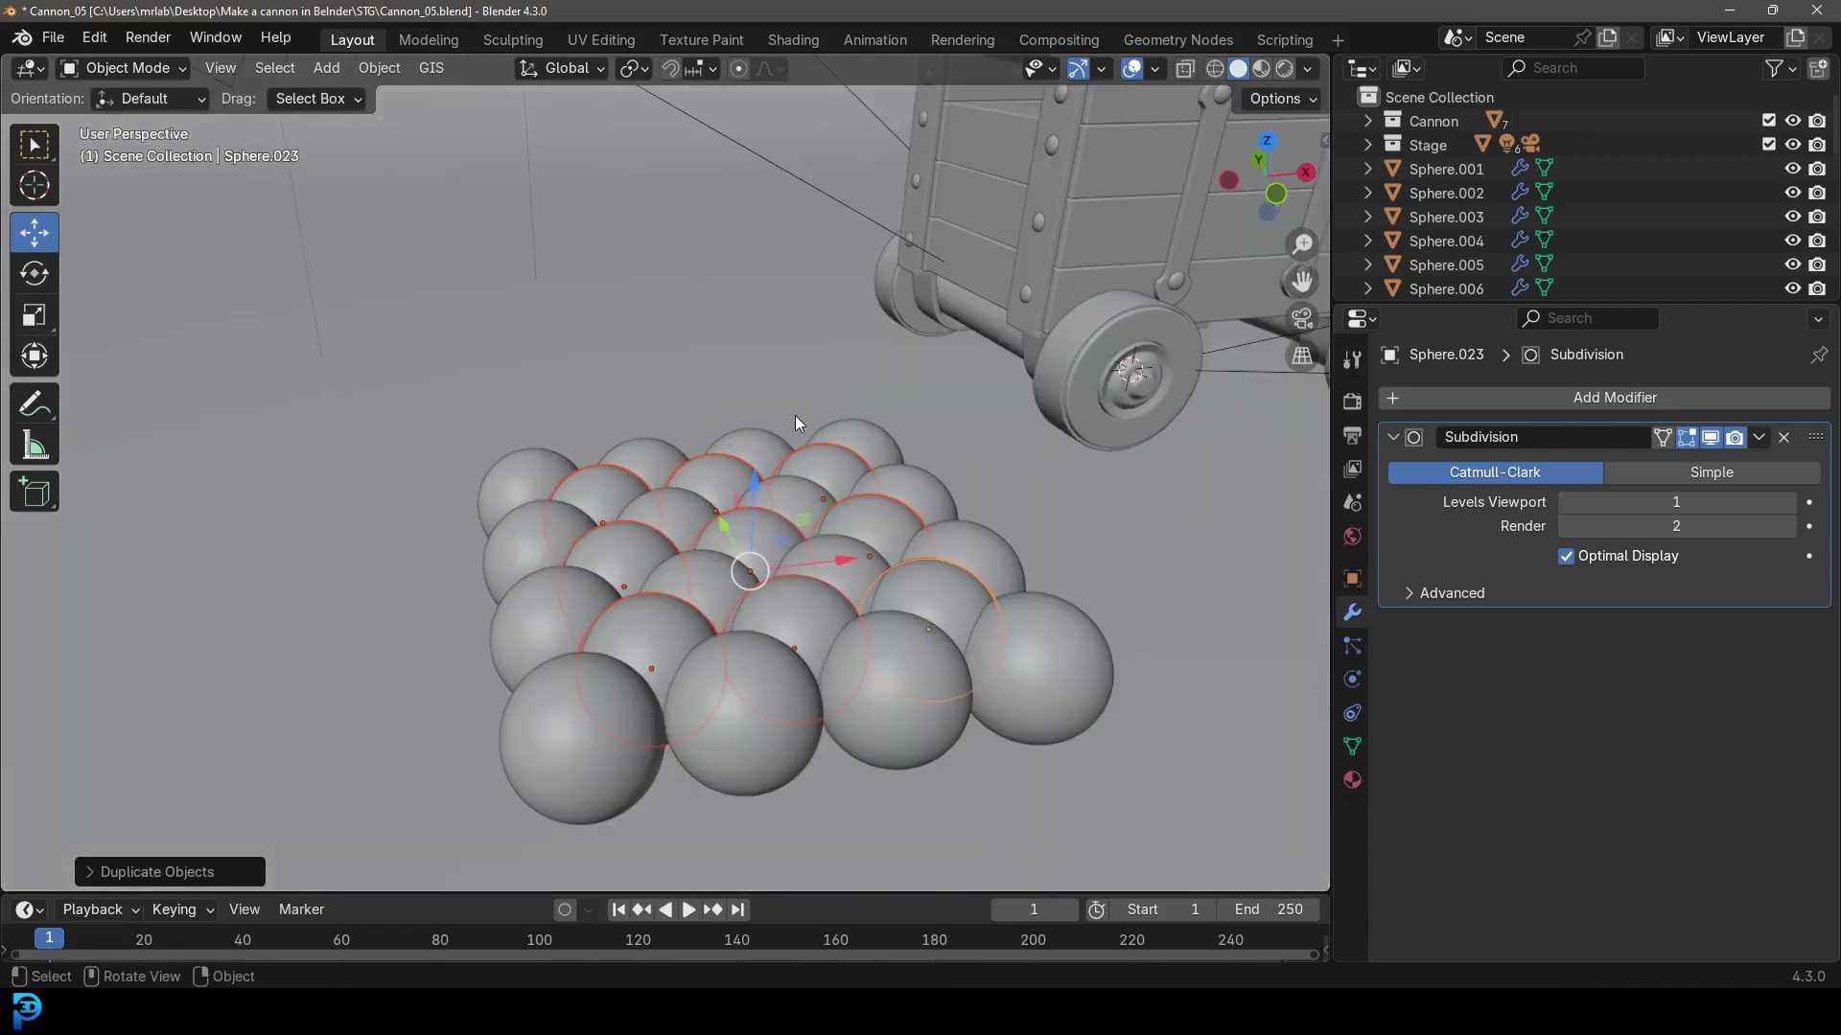
{"action": "left_click_drag", "start_coordinate": [761, 487], "coordinate": [761, 422]}
{"action": "mouse_move", "coordinate": [761, 422]}
{"action": "middle_mouse_down"}
{"action": "mouse_move", "coordinate": [675, 521]}
{"action": "mouse_move", "coordinate": [660, 491]}
{"action": "mouse_move", "coordinate": [686, 456]}
{"action": "mouse_move", "coordinate": [756, 439]}
{"action": "middle_mouse_up"}
{"action": "left_click_drag", "start_coordinate": [767, 429], "coordinate": [767, 415]}
{"action": "middle_click_drag", "start_coordinate": [673, 545], "coordinate": [636, 688]}
Select four spheres of the second layer.
{"action": "left_click", "coordinate": [757, 662], "text": "shift"}
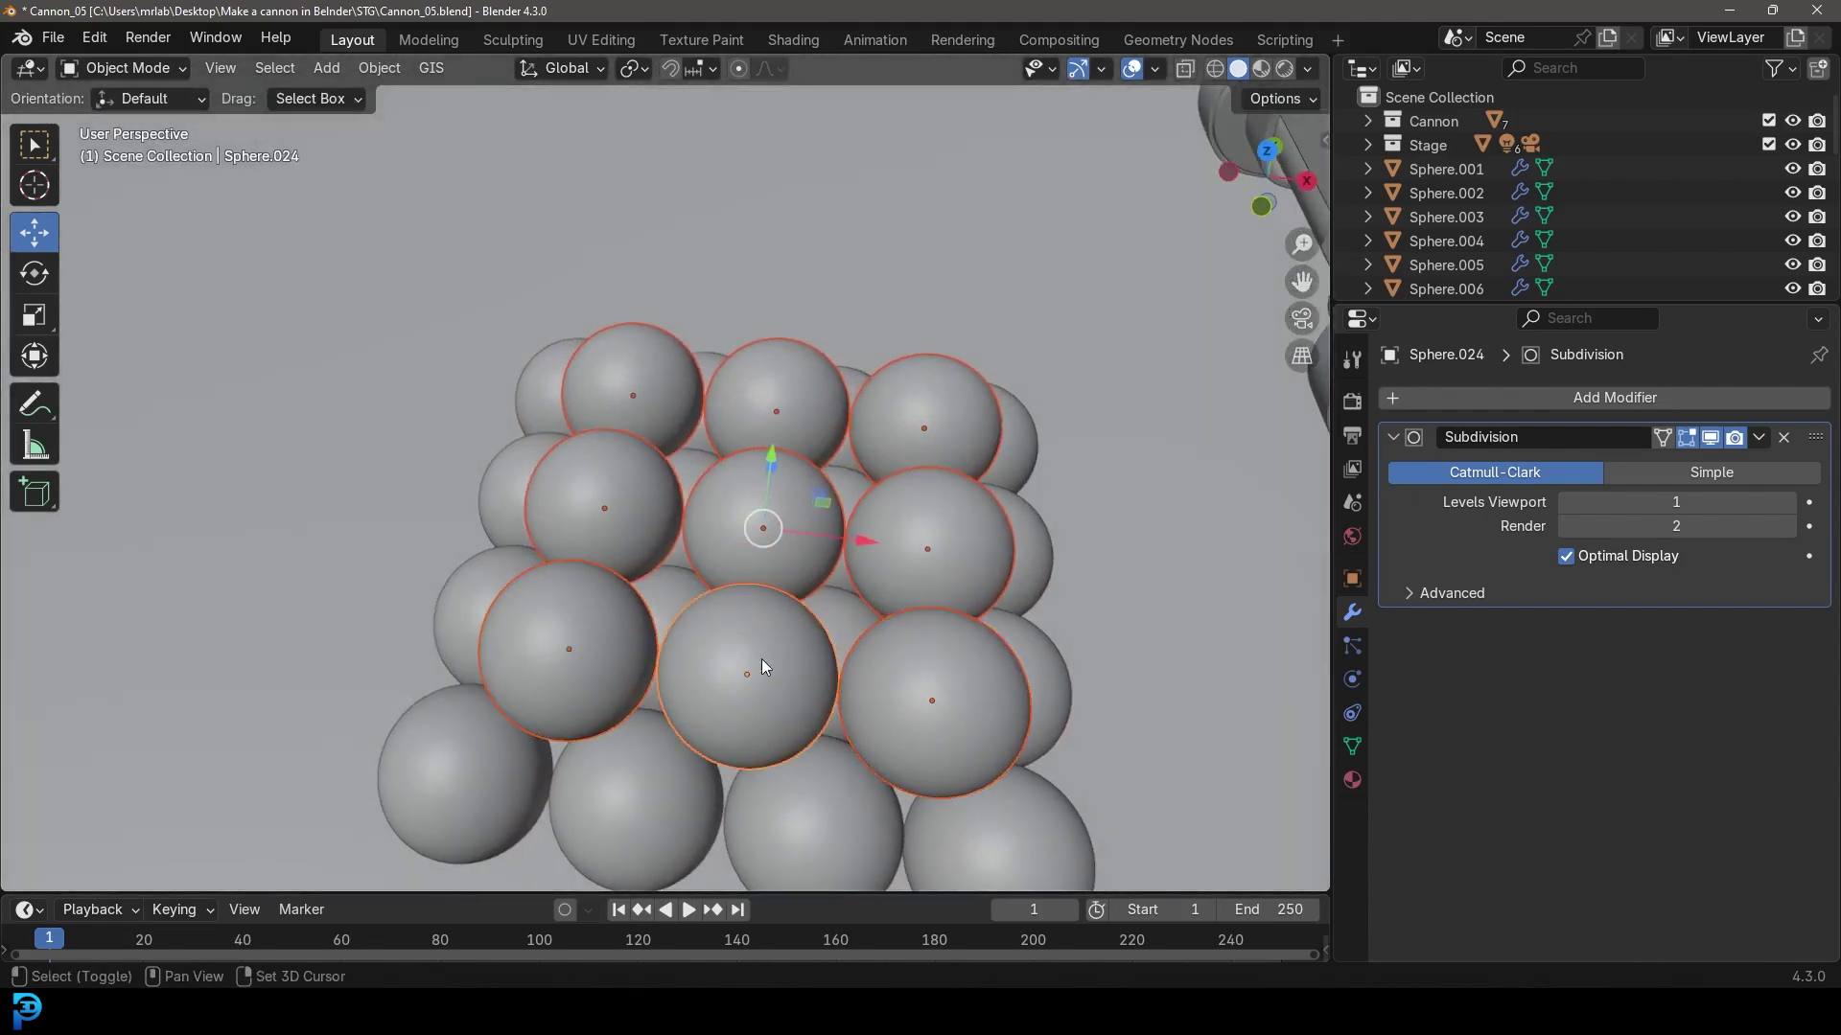
{"action": "left_click", "coordinate": [587, 481]}
{"action": "left_click", "coordinate": [760, 470], "text": "shift"}
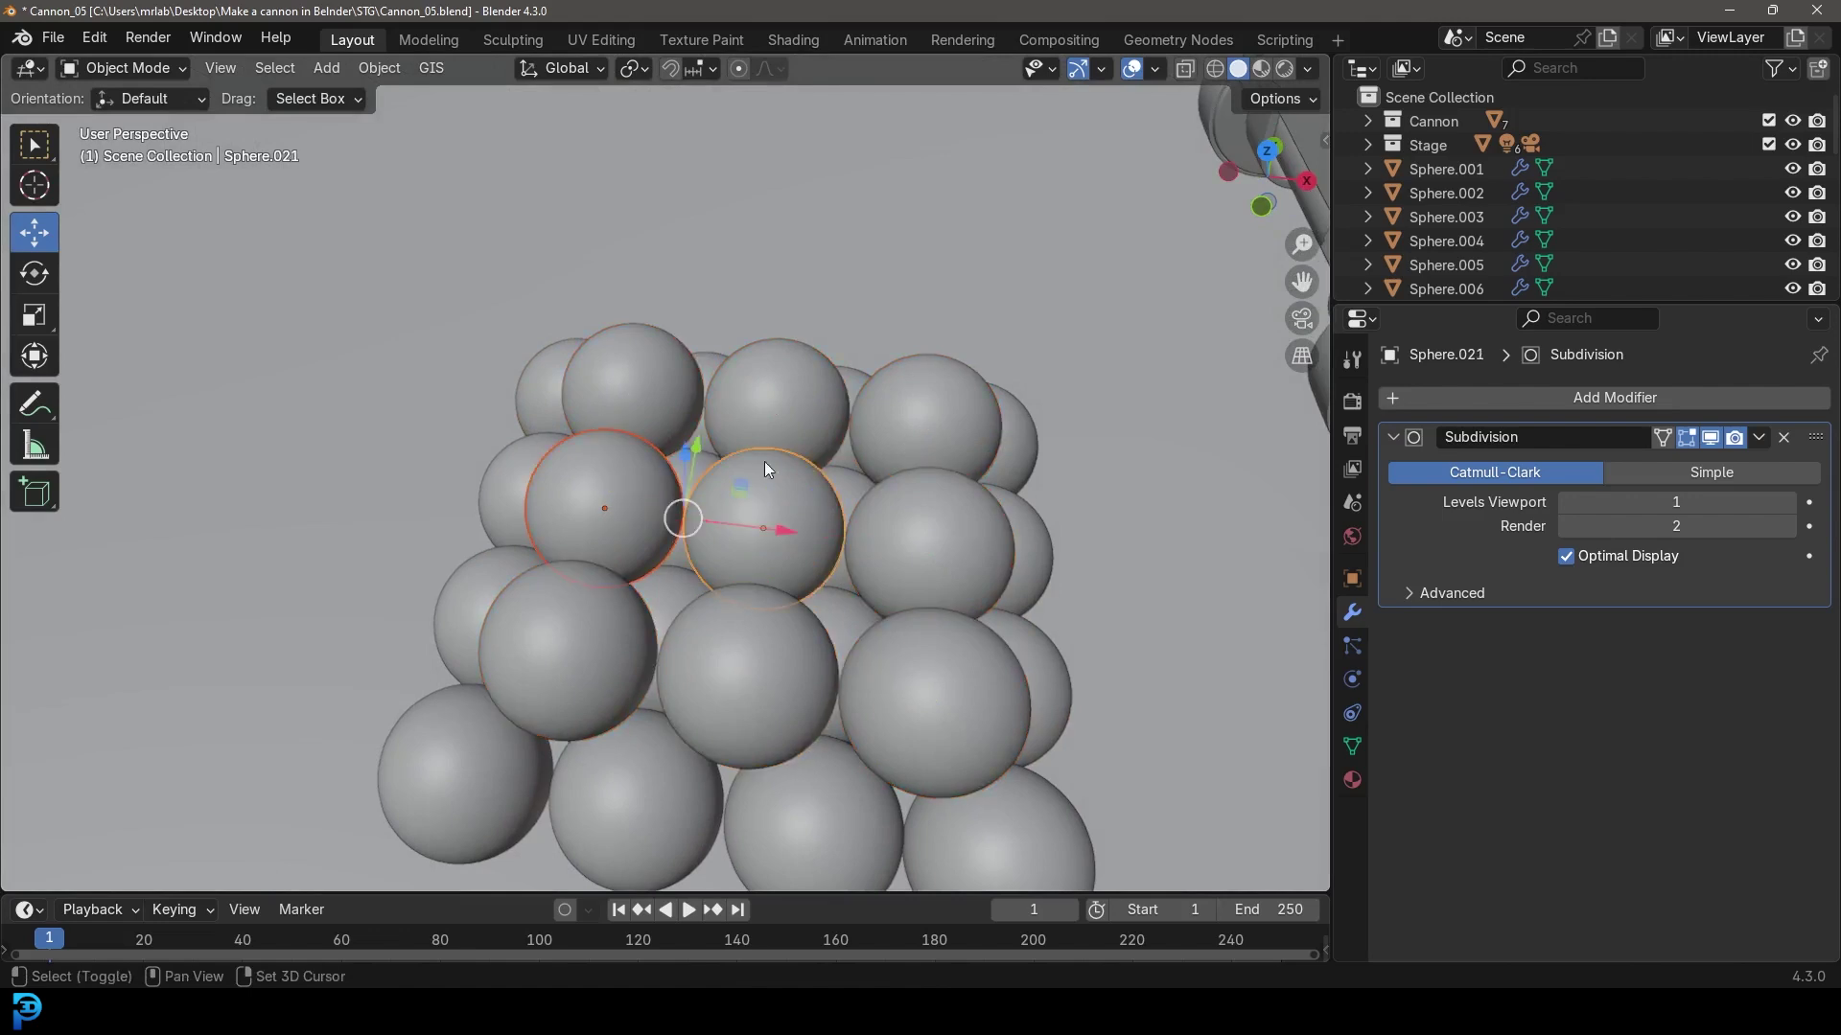
{"action": "left_click", "coordinate": [752, 427], "text": "shift"}
{"action": "left_click", "coordinate": [652, 376], "text": "shift"}
{"action": "key", "text": "KP_7"}
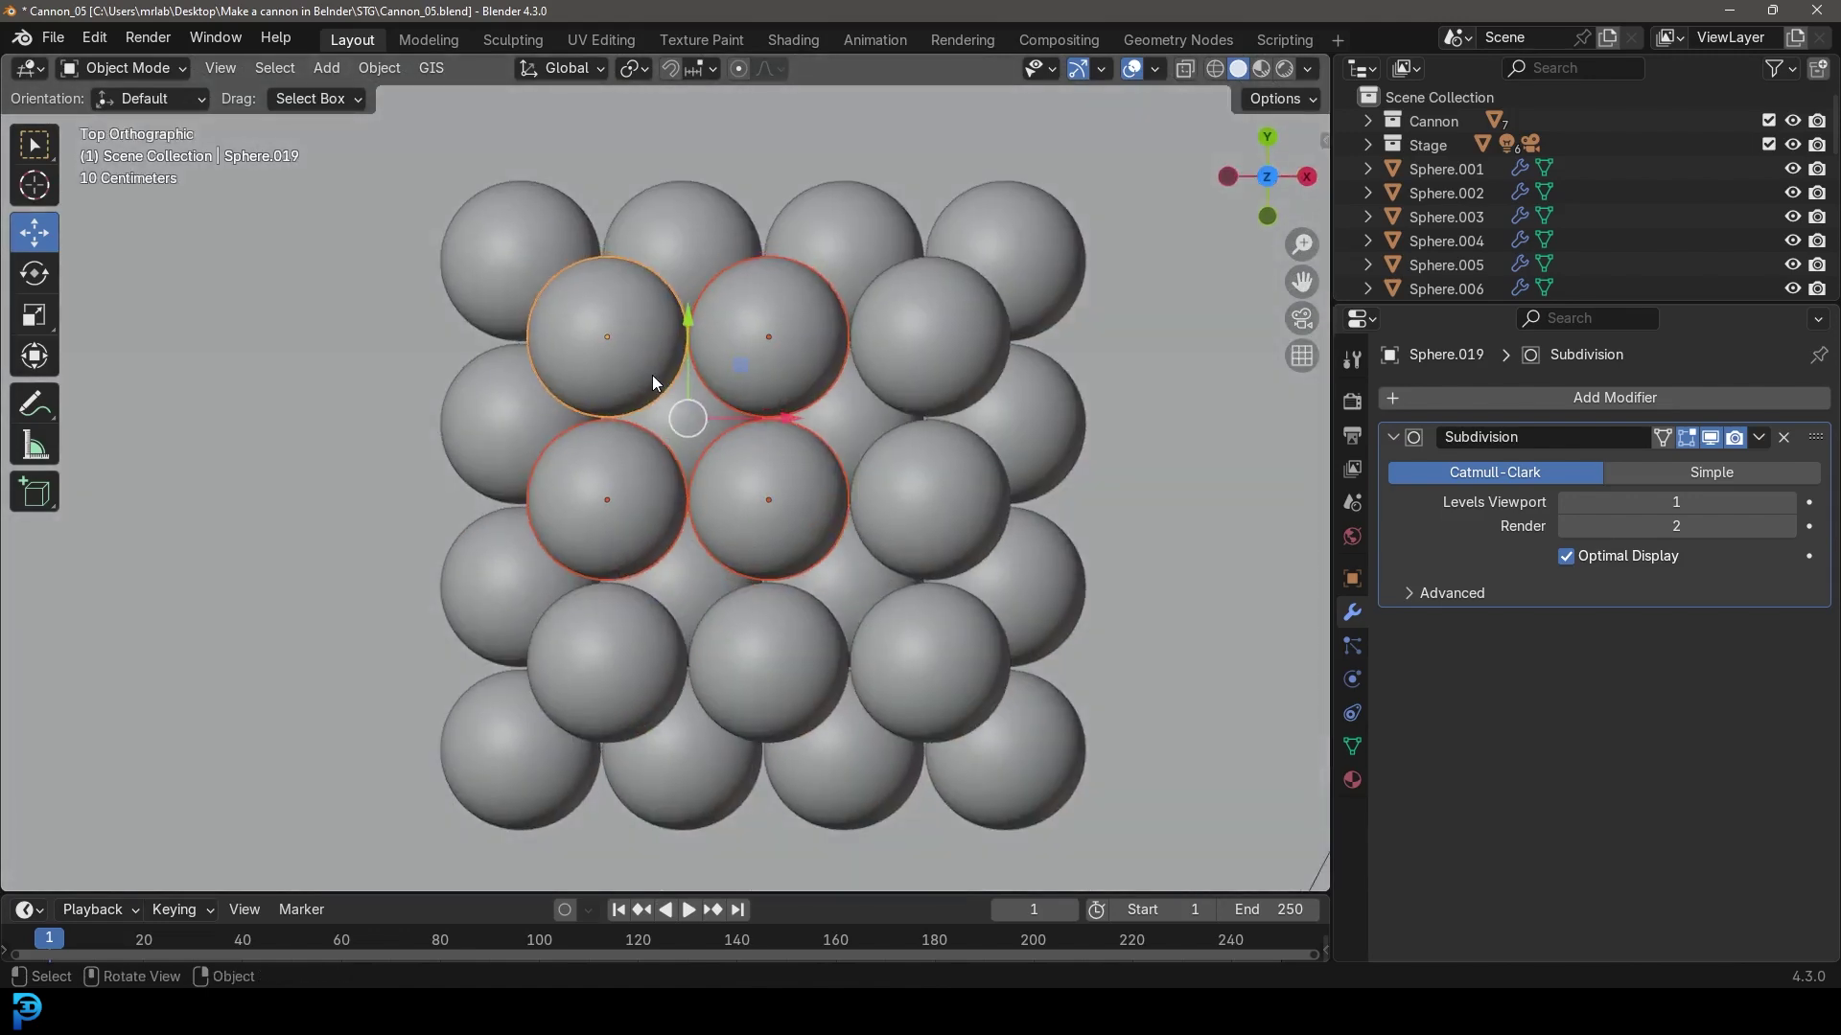
Duplicate the four spheres into the second-layer hollows and lift them into place.
{"action": "key", "text": "shift+d"}
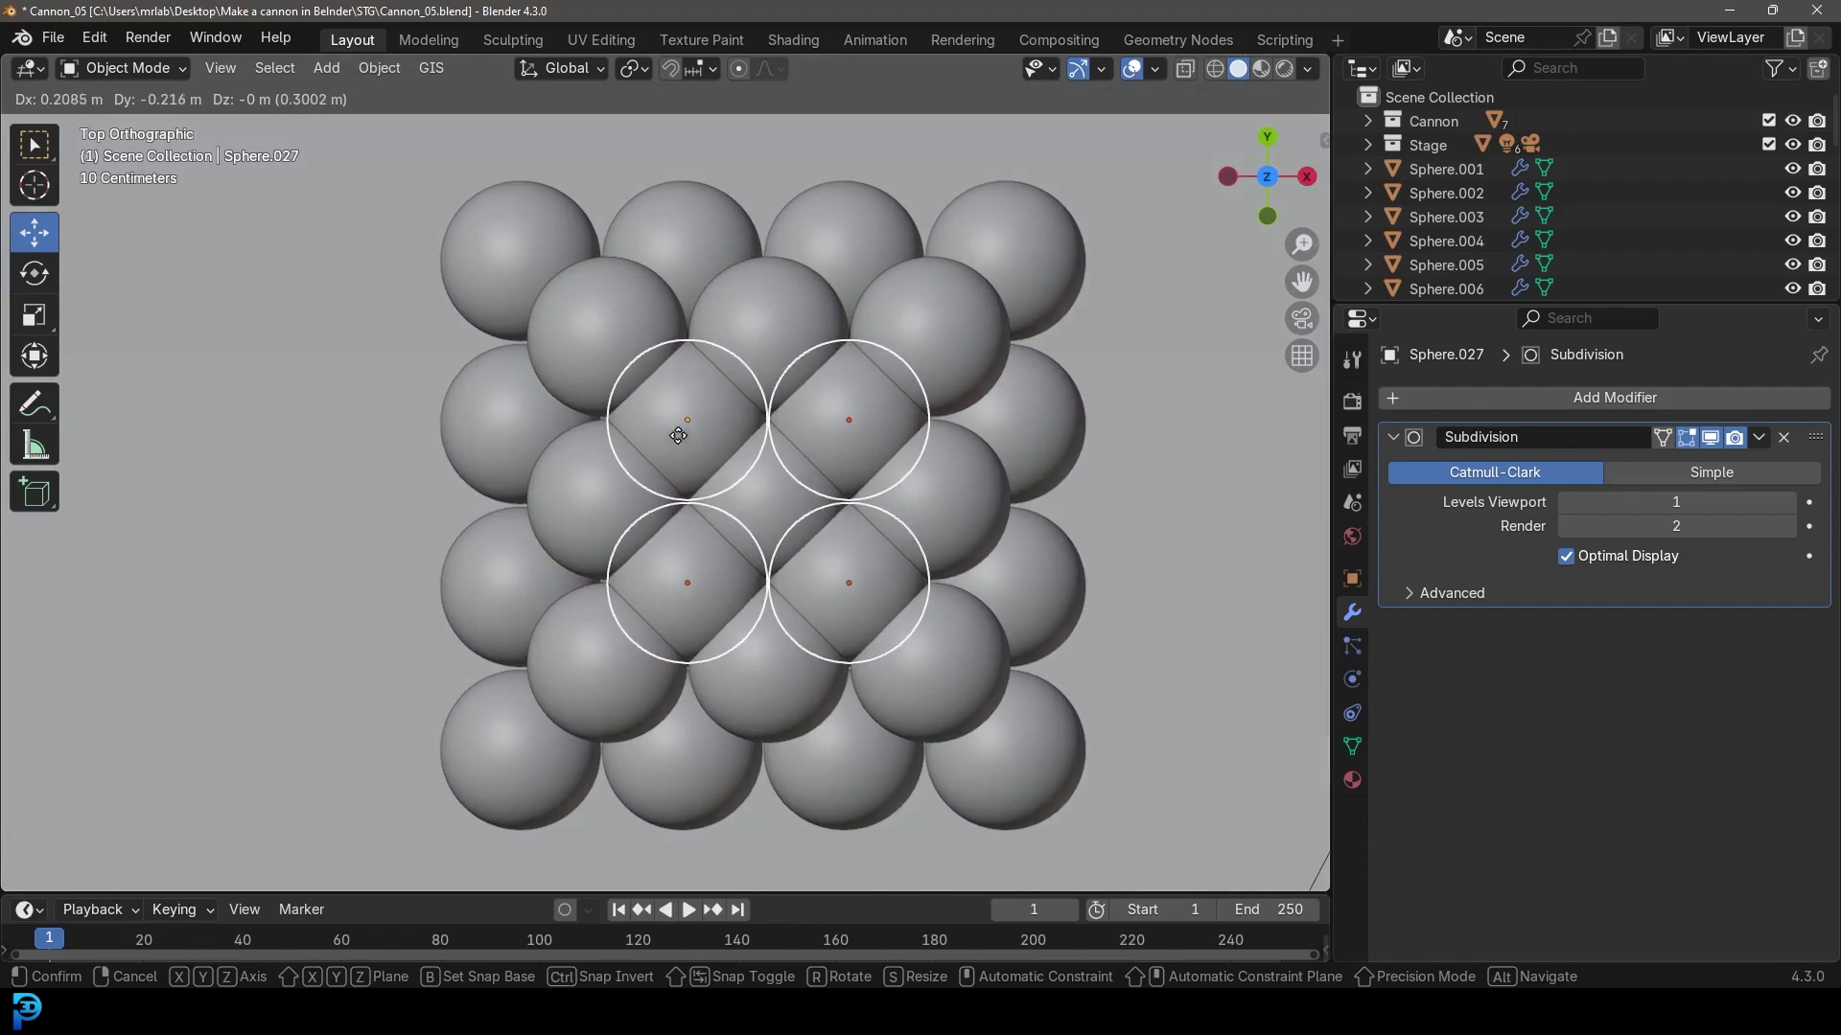
{"action": "left_click", "coordinate": [678, 436]}
{"action": "scroll", "coordinate": [707, 510], "scroll_direction": "down", "scroll_amount": 1}
{"action": "middle_click_drag", "start_coordinate": [708, 510], "coordinate": [807, 343]}
{"action": "scroll", "coordinate": [803, 345], "scroll_direction": "up", "scroll_amount": 3}
{"action": "left_click_drag", "start_coordinate": [769, 394], "coordinate": [773, 285]}
{"action": "middle_click_drag", "start_coordinate": [769, 331], "coordinate": [669, 316]}
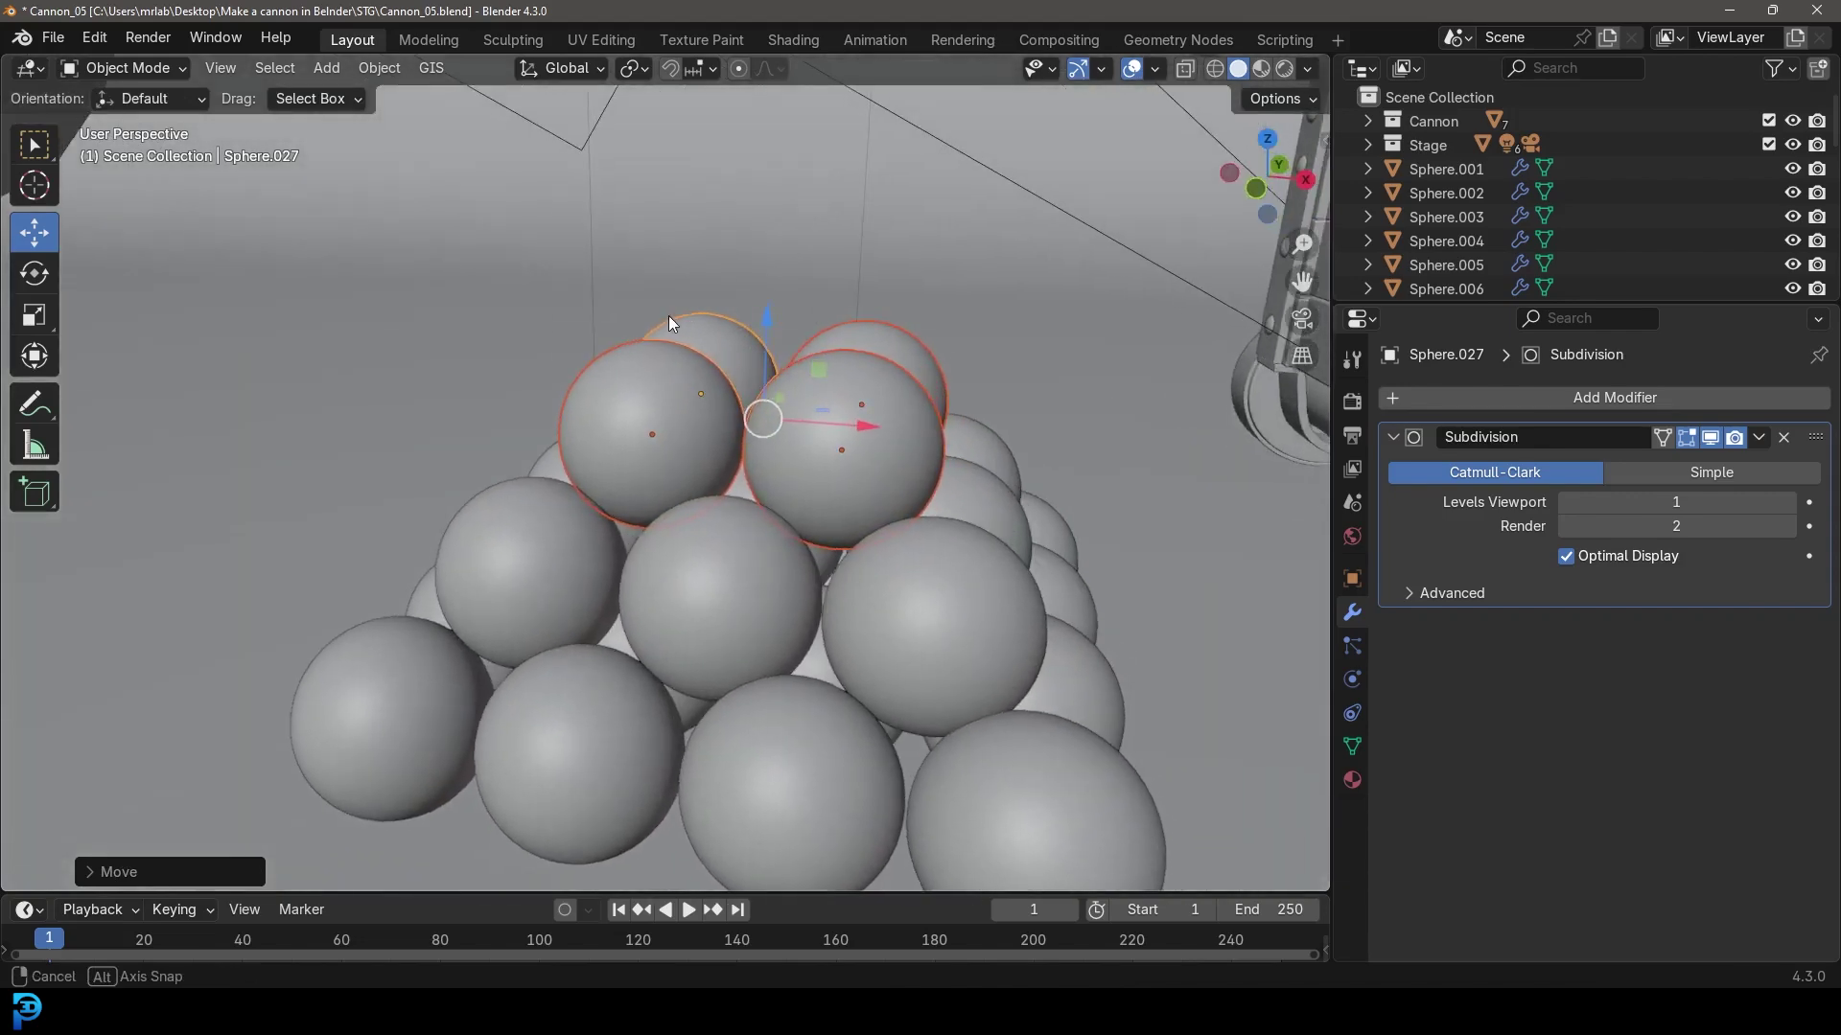
{"action": "left_click_drag", "start_coordinate": [768, 315], "coordinate": [768, 312]}
{"action": "middle_click_drag", "start_coordinate": [768, 343], "coordinate": [722, 355]}
Duplicate one sphere, centre it over the four-ball layer and raise it along Z.
{"action": "left_click", "coordinate": [721, 356]}
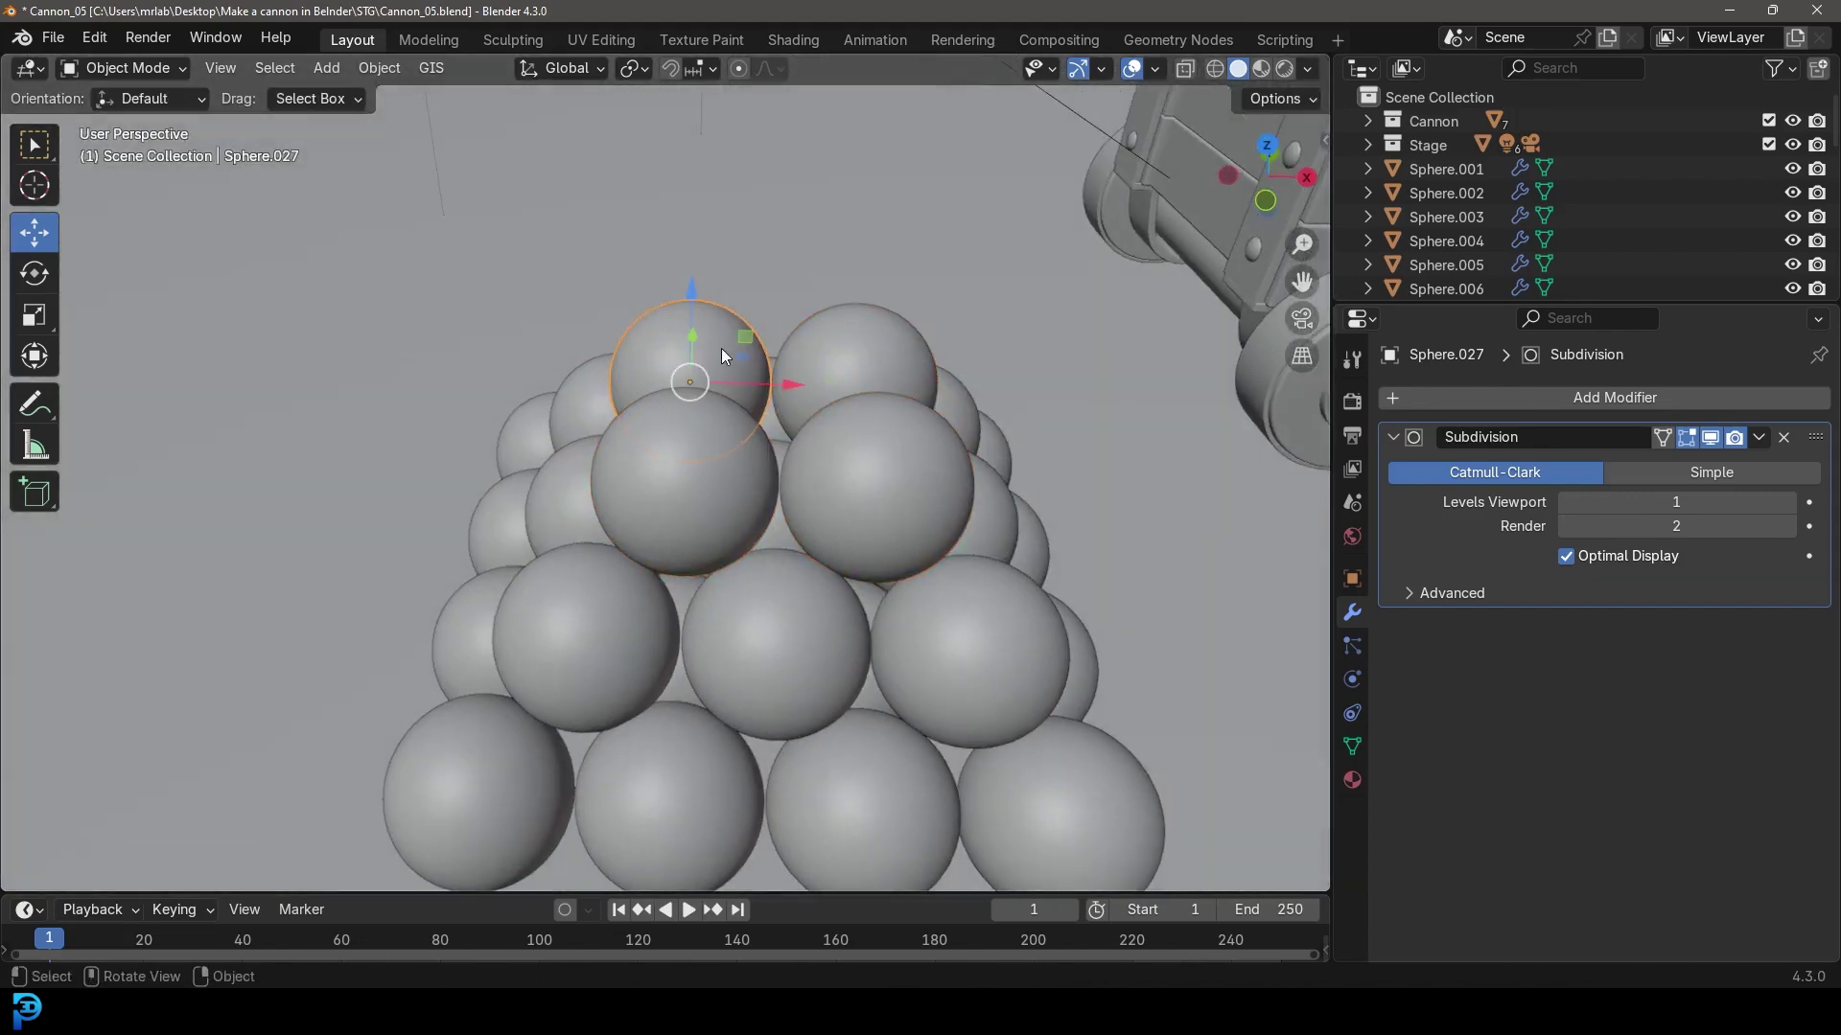
{"action": "key", "text": "KP_7"}
{"action": "scroll", "coordinate": [721, 348], "scroll_direction": "up", "scroll_amount": 2}
{"action": "key", "text": "shift+d"}
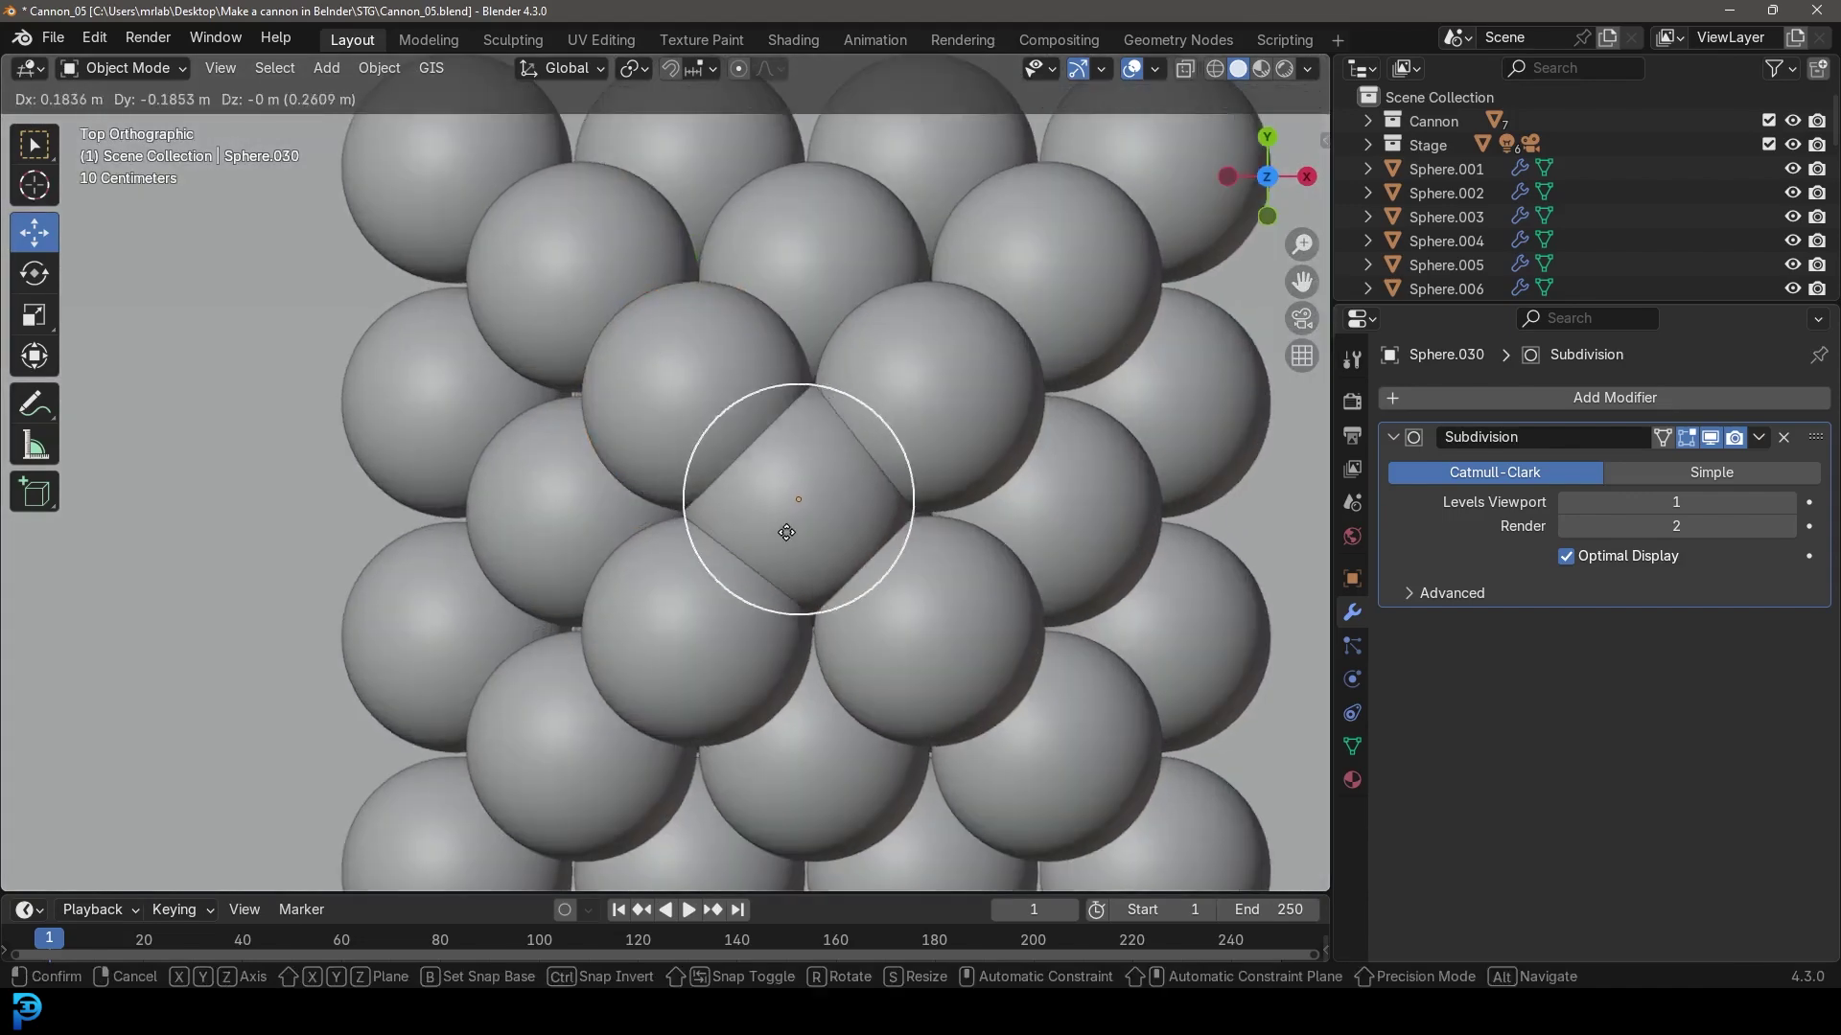
{"action": "left_click", "coordinate": [838, 504]}
{"action": "middle_click_drag", "start_coordinate": [832, 504], "coordinate": [825, 240]}
{"action": "key", "text": "g"}
{"action": "key", "text": "z"}
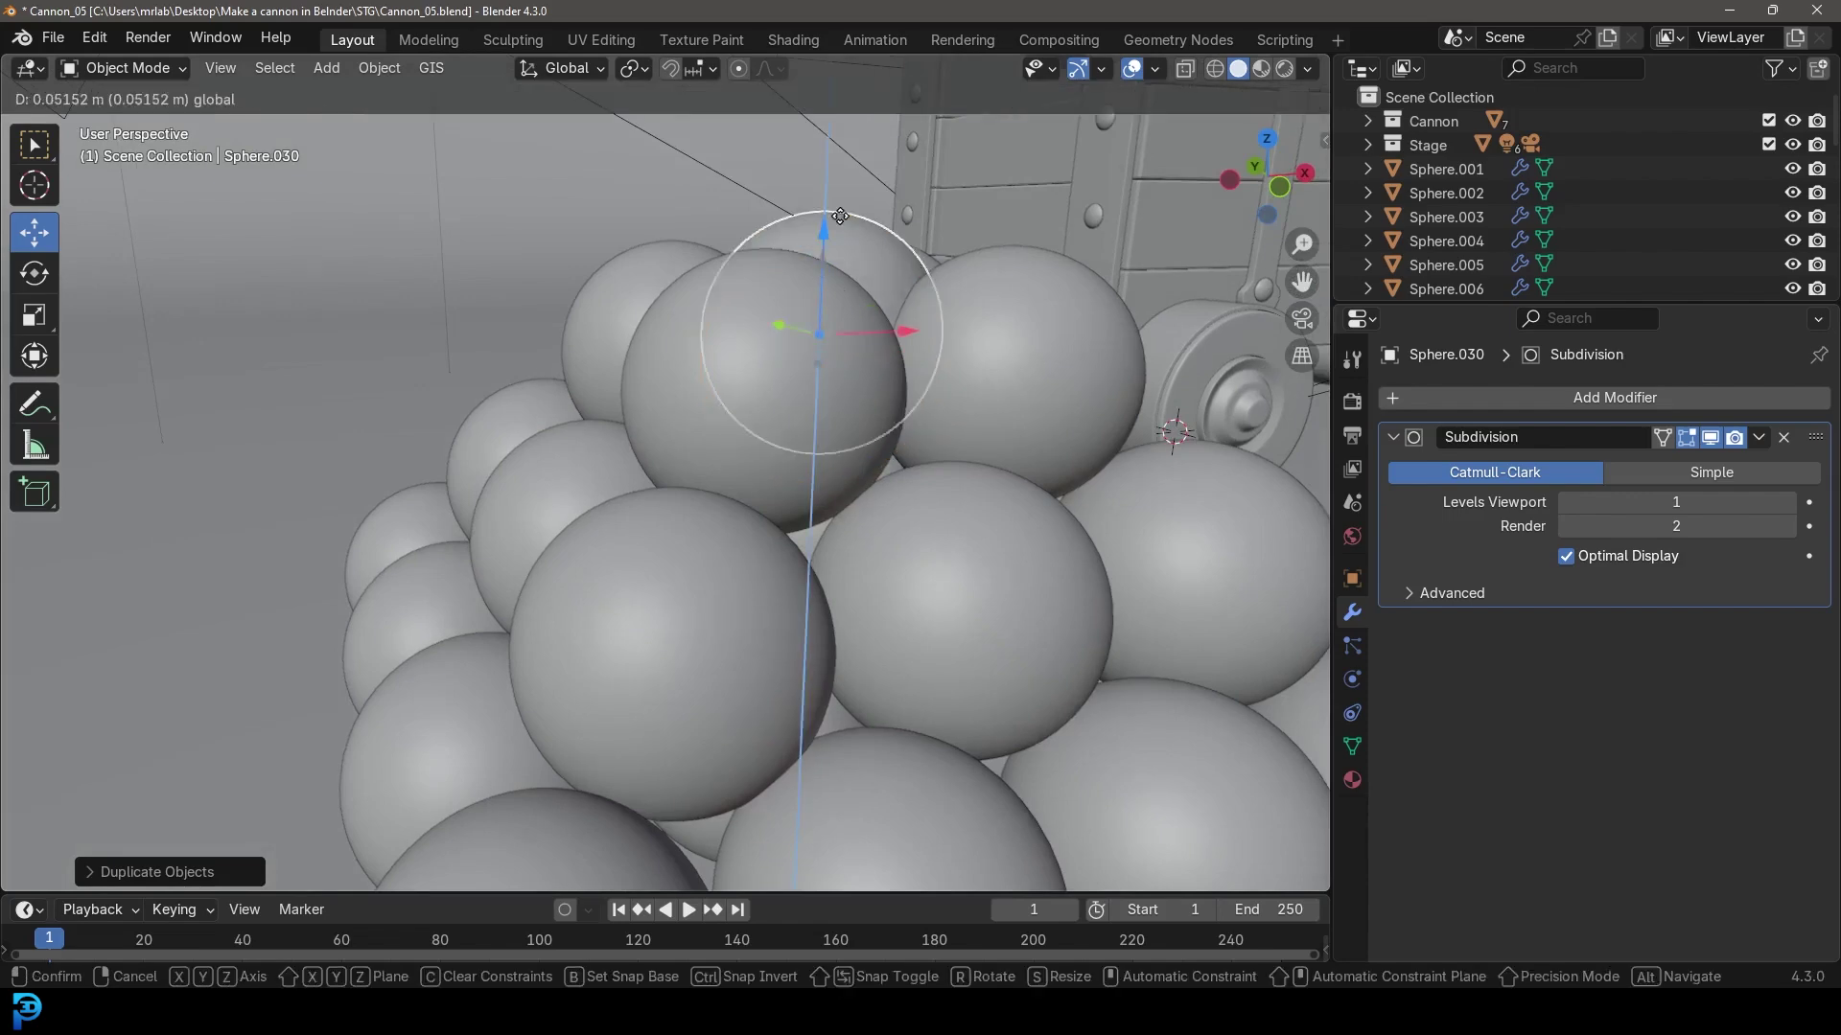
{"action": "left_click", "coordinate": [834, 105]}
Lower the peak sphere to rest on the four balls, then deselect it.
{"action": "middle_click_drag", "start_coordinate": [997, 209], "coordinate": [853, 223]}
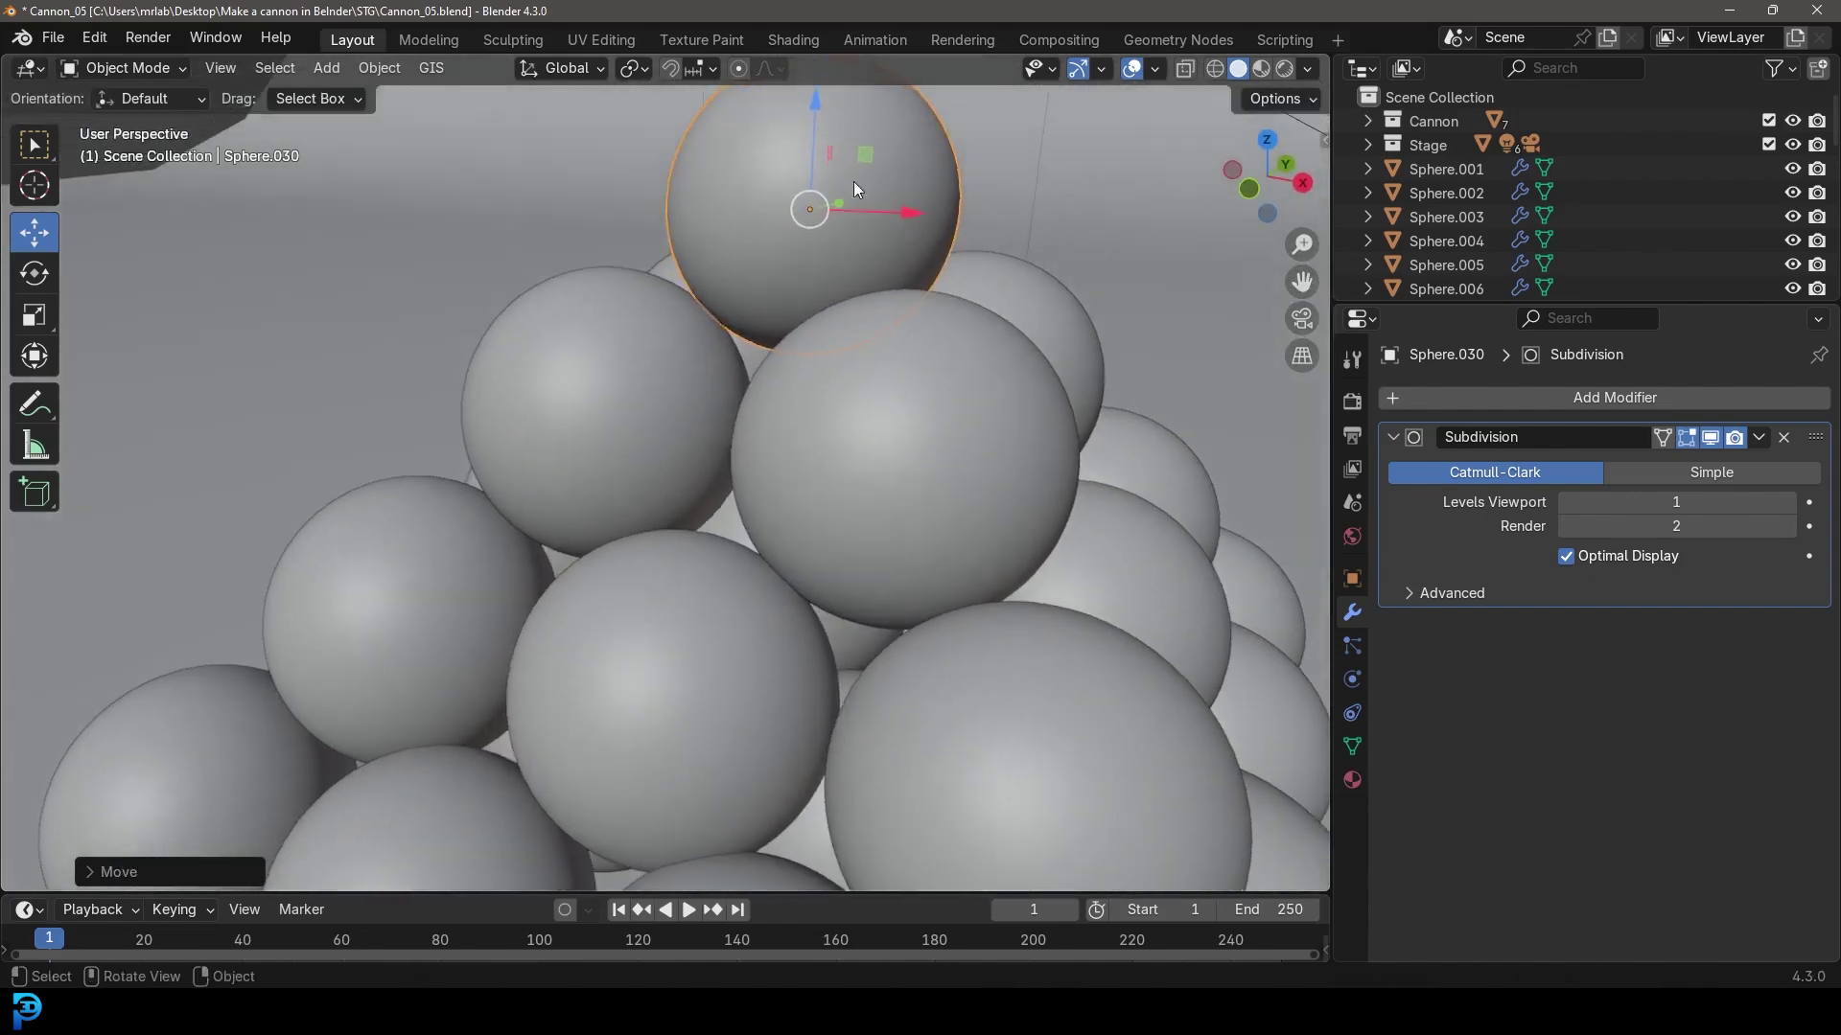
{"action": "left_click_drag", "start_coordinate": [814, 108], "coordinate": [819, 120]}
{"action": "scroll", "coordinate": [851, 218], "scroll_direction": "down", "scroll_amount": 8}
{"action": "left_click", "coordinate": [717, 620]}
{"action": "middle_click_drag", "start_coordinate": [717, 620], "coordinate": [916, 585]}
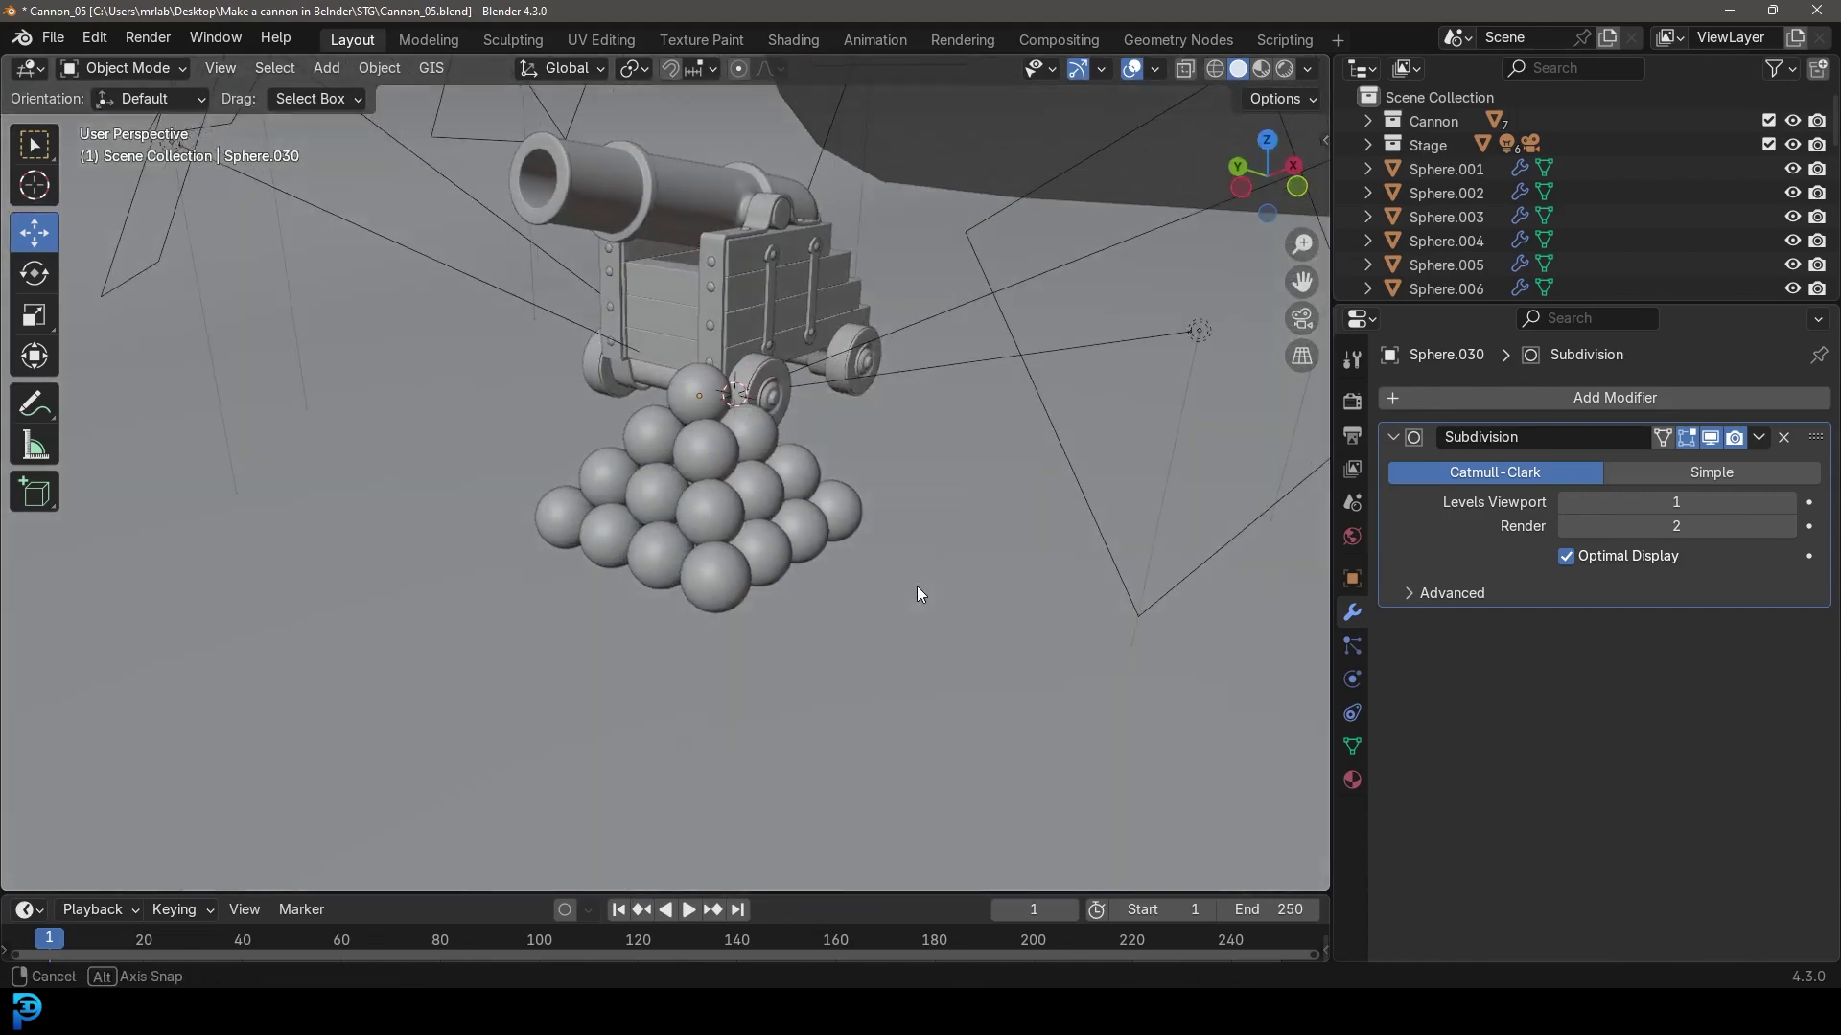
In top view, hide the Stage collection from the viewport.
{"action": "key", "text": "KP_7"}
{"action": "key", "text": "z"}
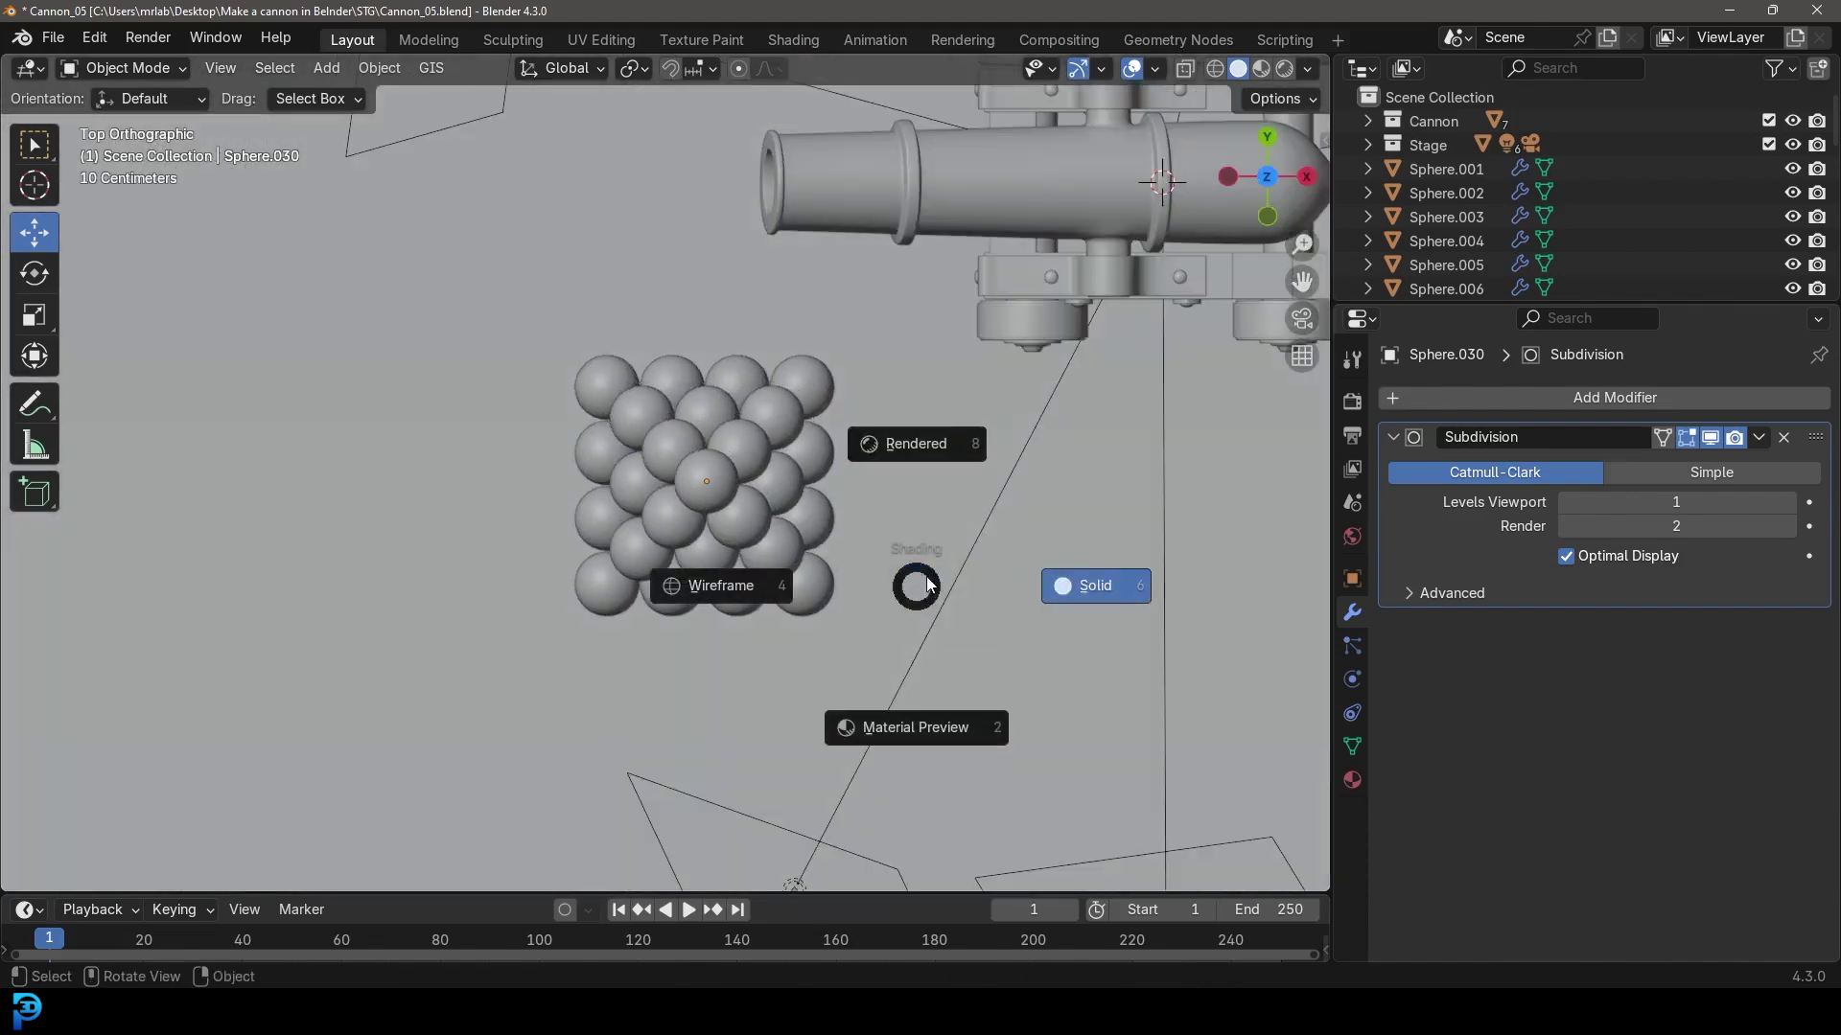
{"action": "left_click_drag", "start_coordinate": [1515, 305], "coordinate": [1538, 746]}
{"action": "left_click", "coordinate": [1792, 144]}
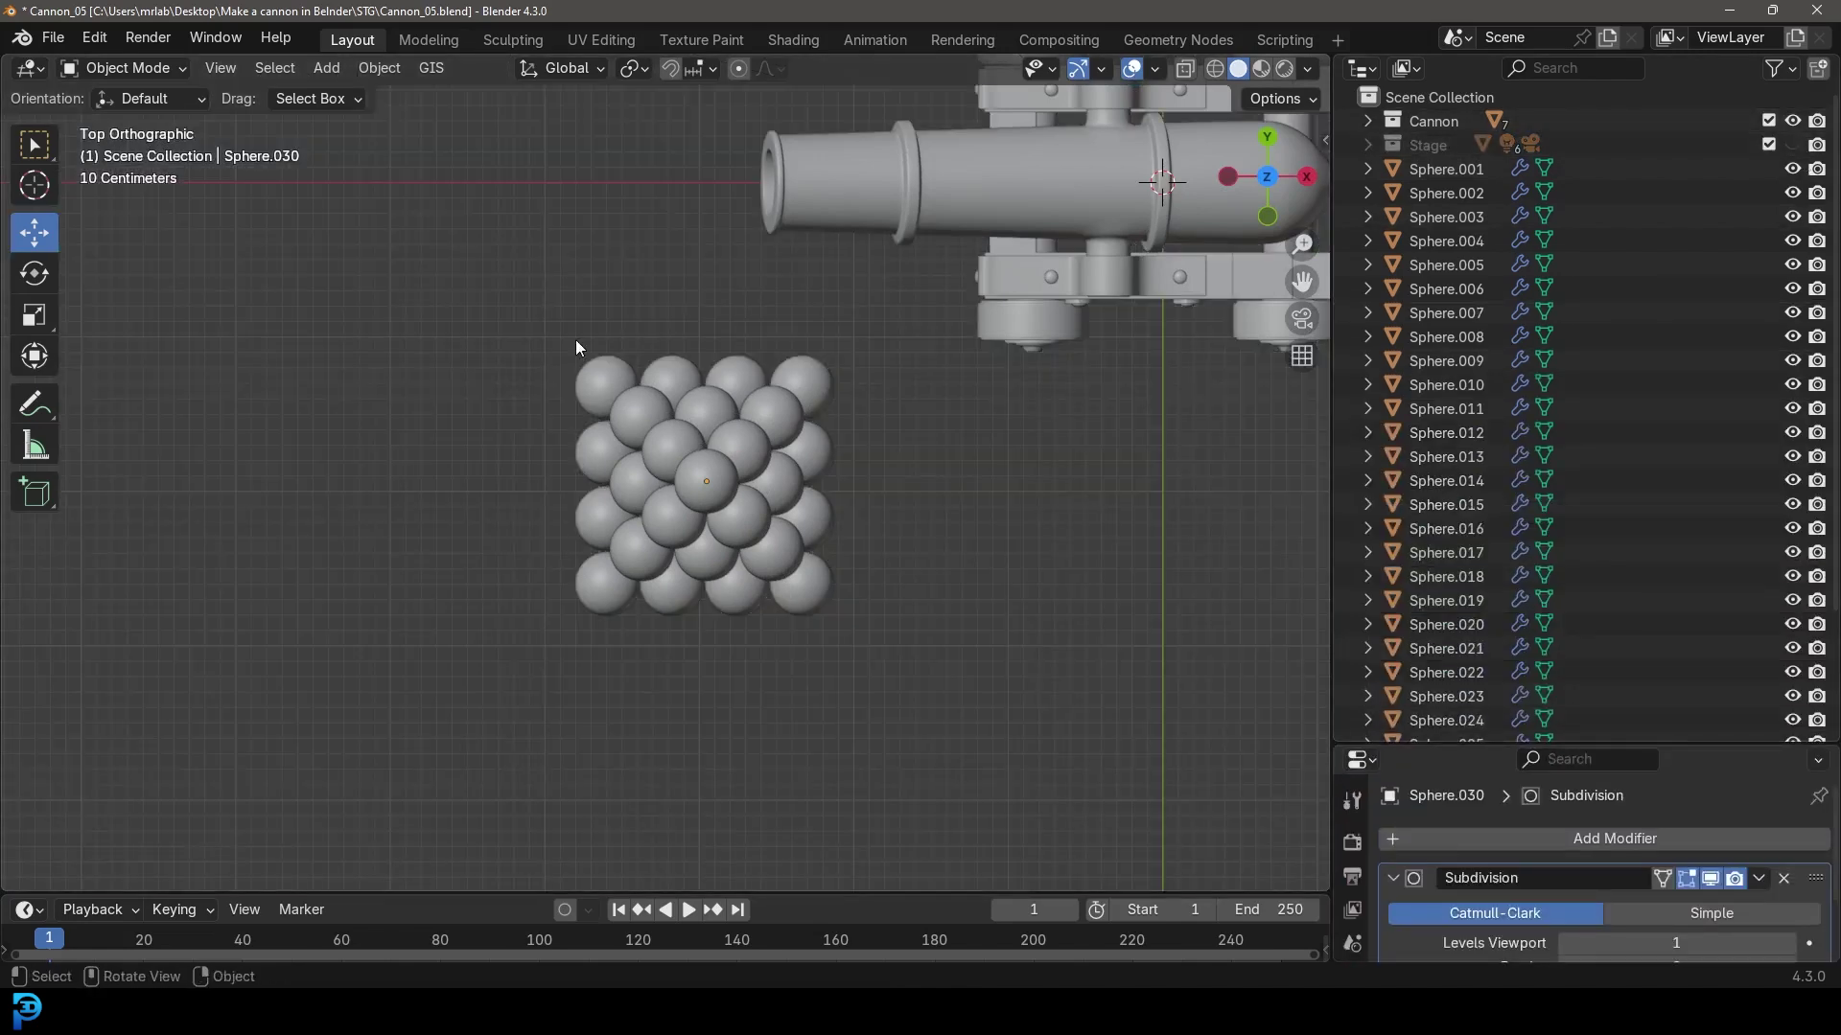
Box-select all the spheres and move them into a new collection named 'Balls'.
{"action": "left_click_drag", "start_coordinate": [578, 347], "coordinate": [853, 629]}
{"action": "key", "text": "m"}
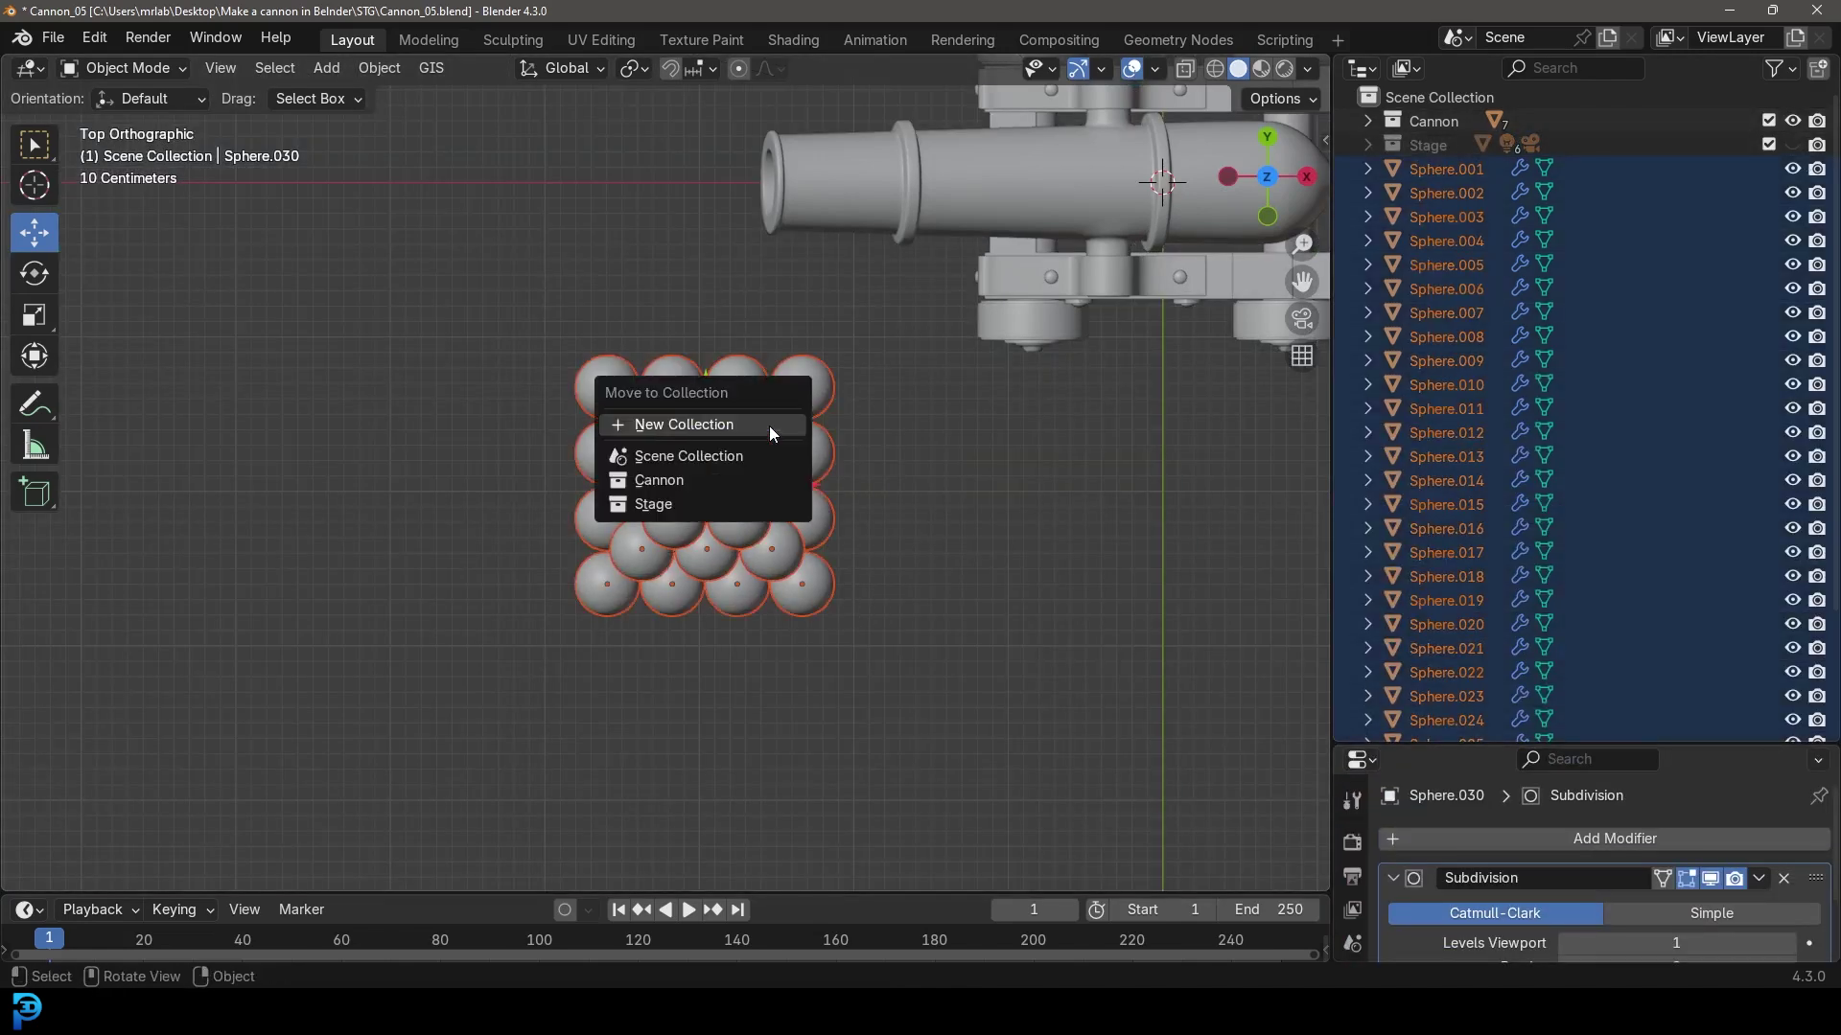
{"action": "left_click", "coordinate": [686, 434]}
{"action": "type", "text": "B"}
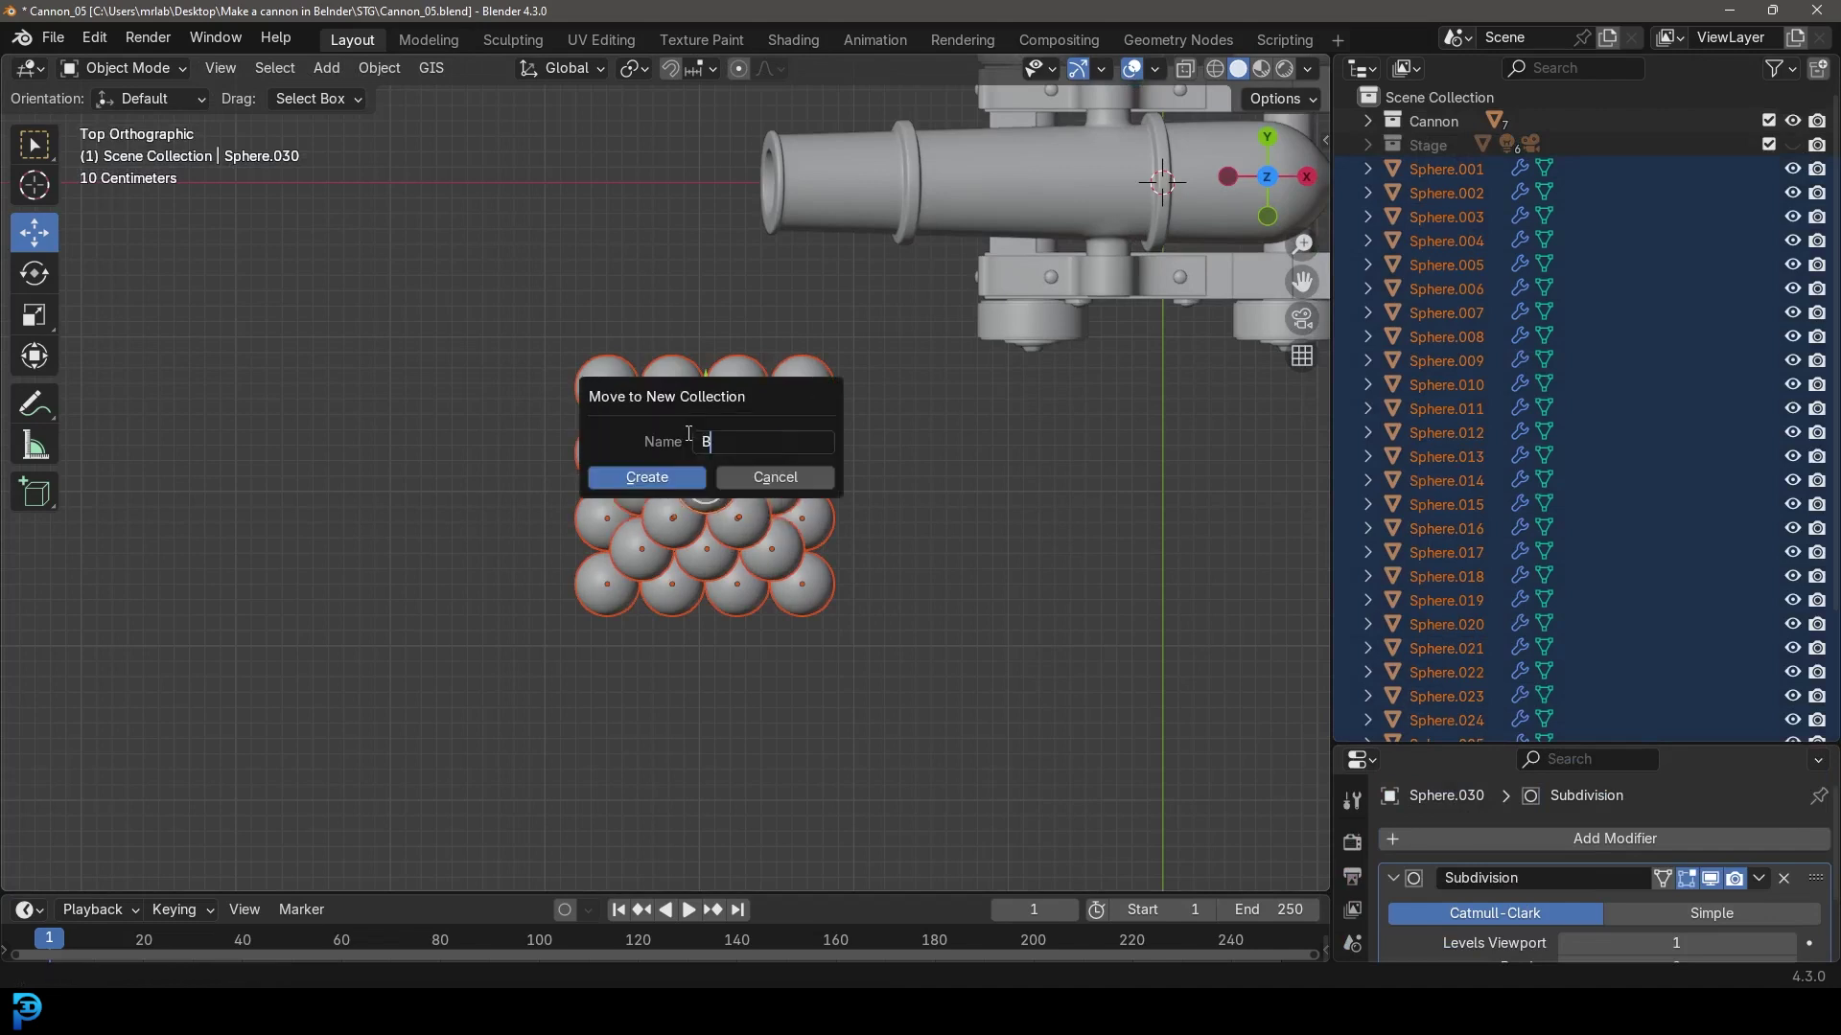
{"action": "type", "text": "alls"}
{"action": "left_click", "coordinate": [663, 471]}
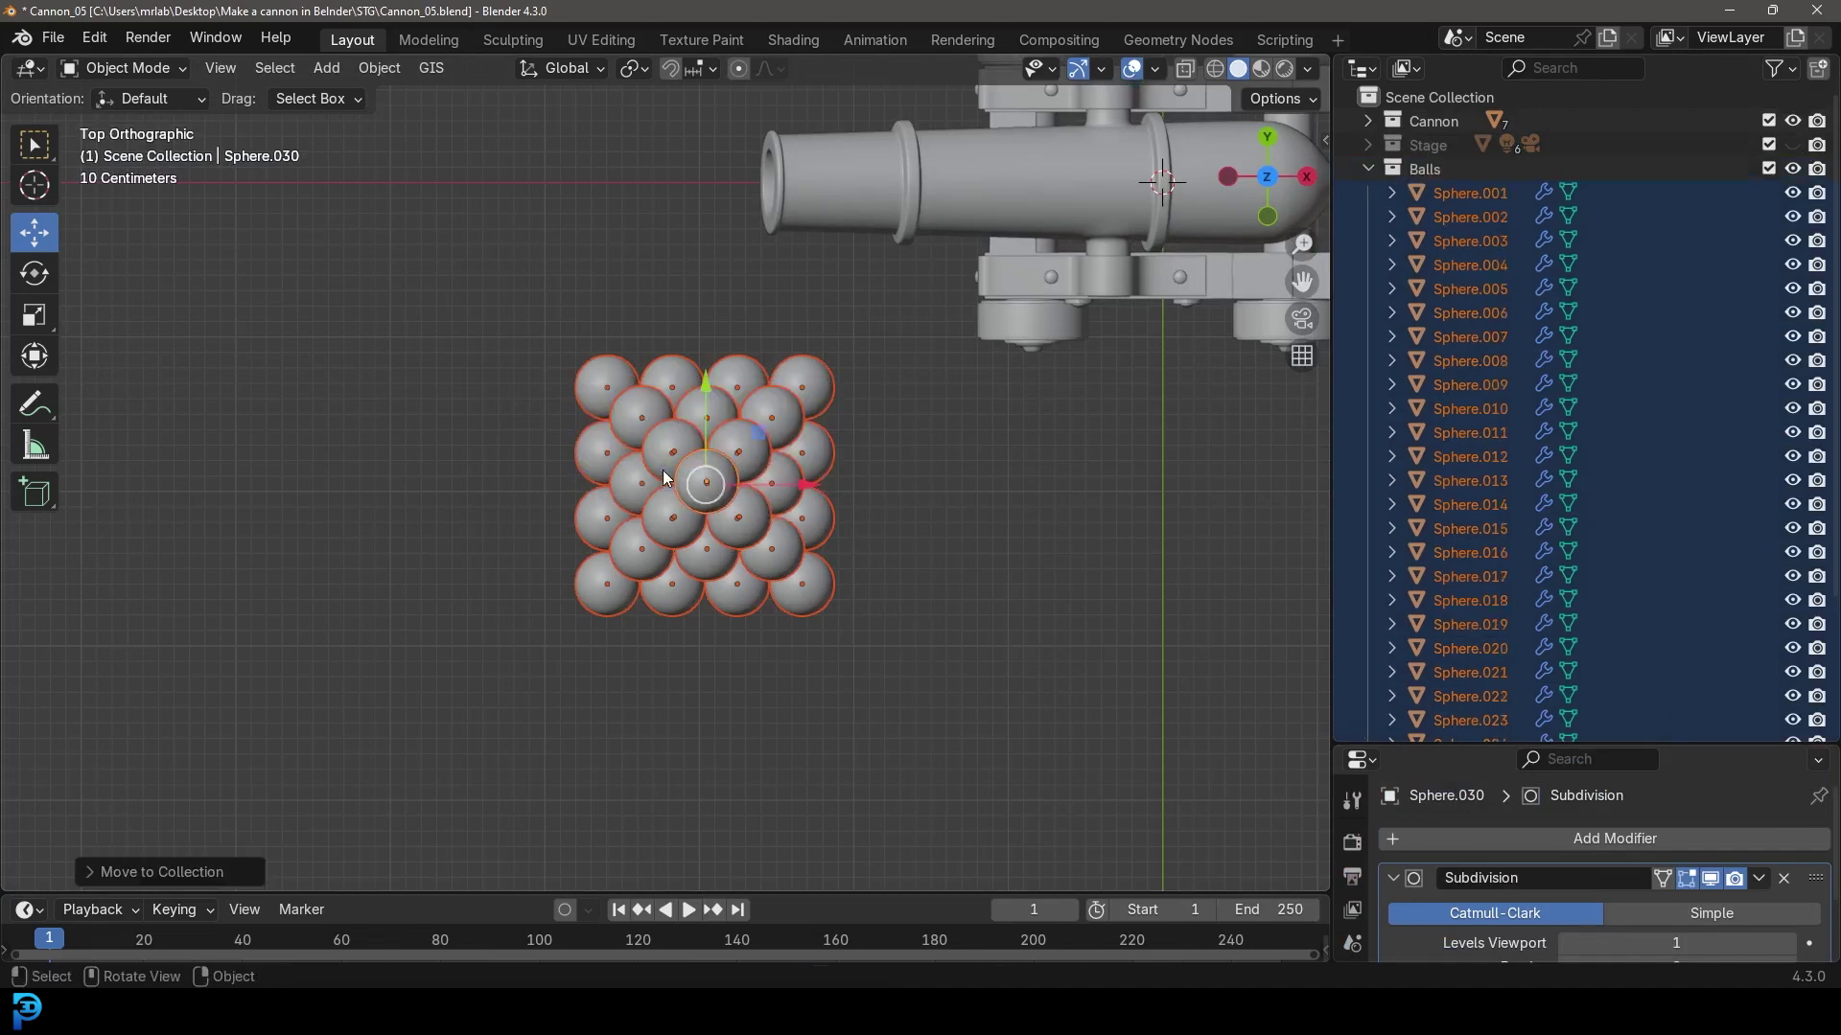
Collapse Balls, move it up next to Cannon in the Outliner, and reselect the spheres.
{"action": "left_click", "coordinate": [1368, 169]}
{"action": "left_click_drag", "start_coordinate": [1417, 169], "coordinate": [1447, 131]}
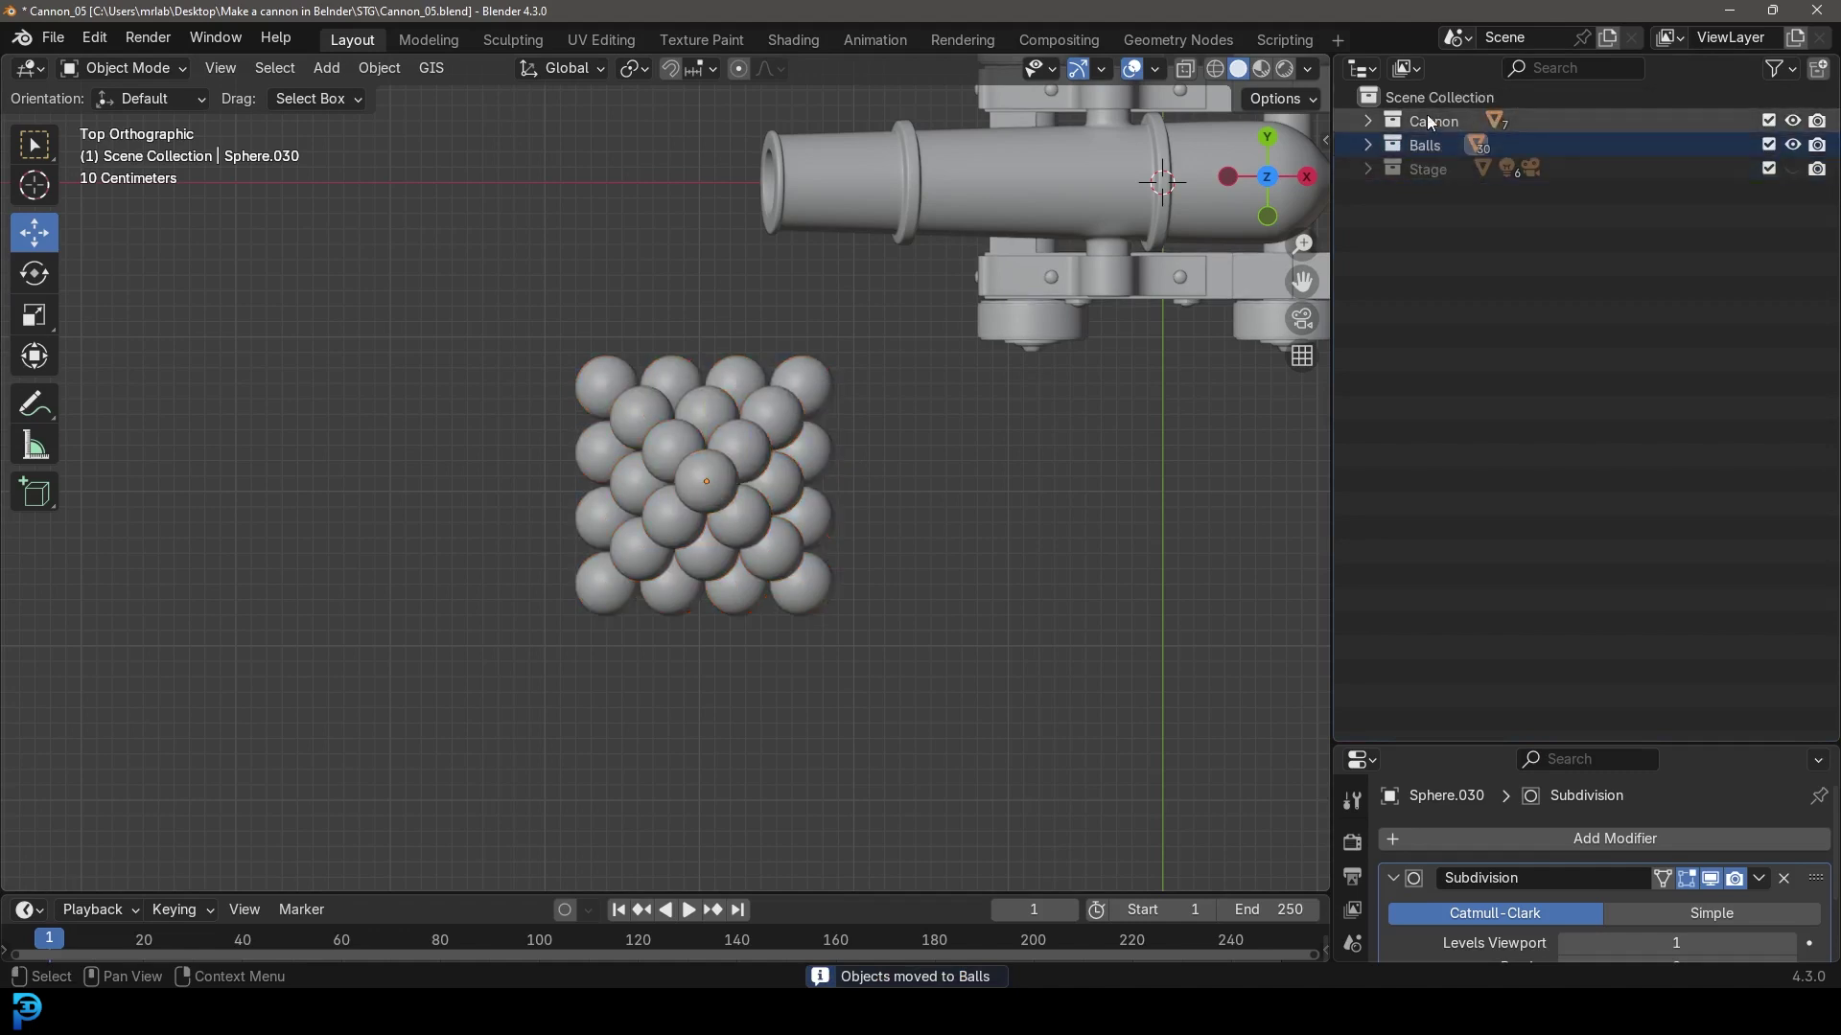
{"action": "left_click", "coordinate": [1792, 144]}
{"action": "left_click", "coordinate": [1793, 144]}
{"action": "left_click_drag", "start_coordinate": [559, 636], "coordinate": [848, 345]}
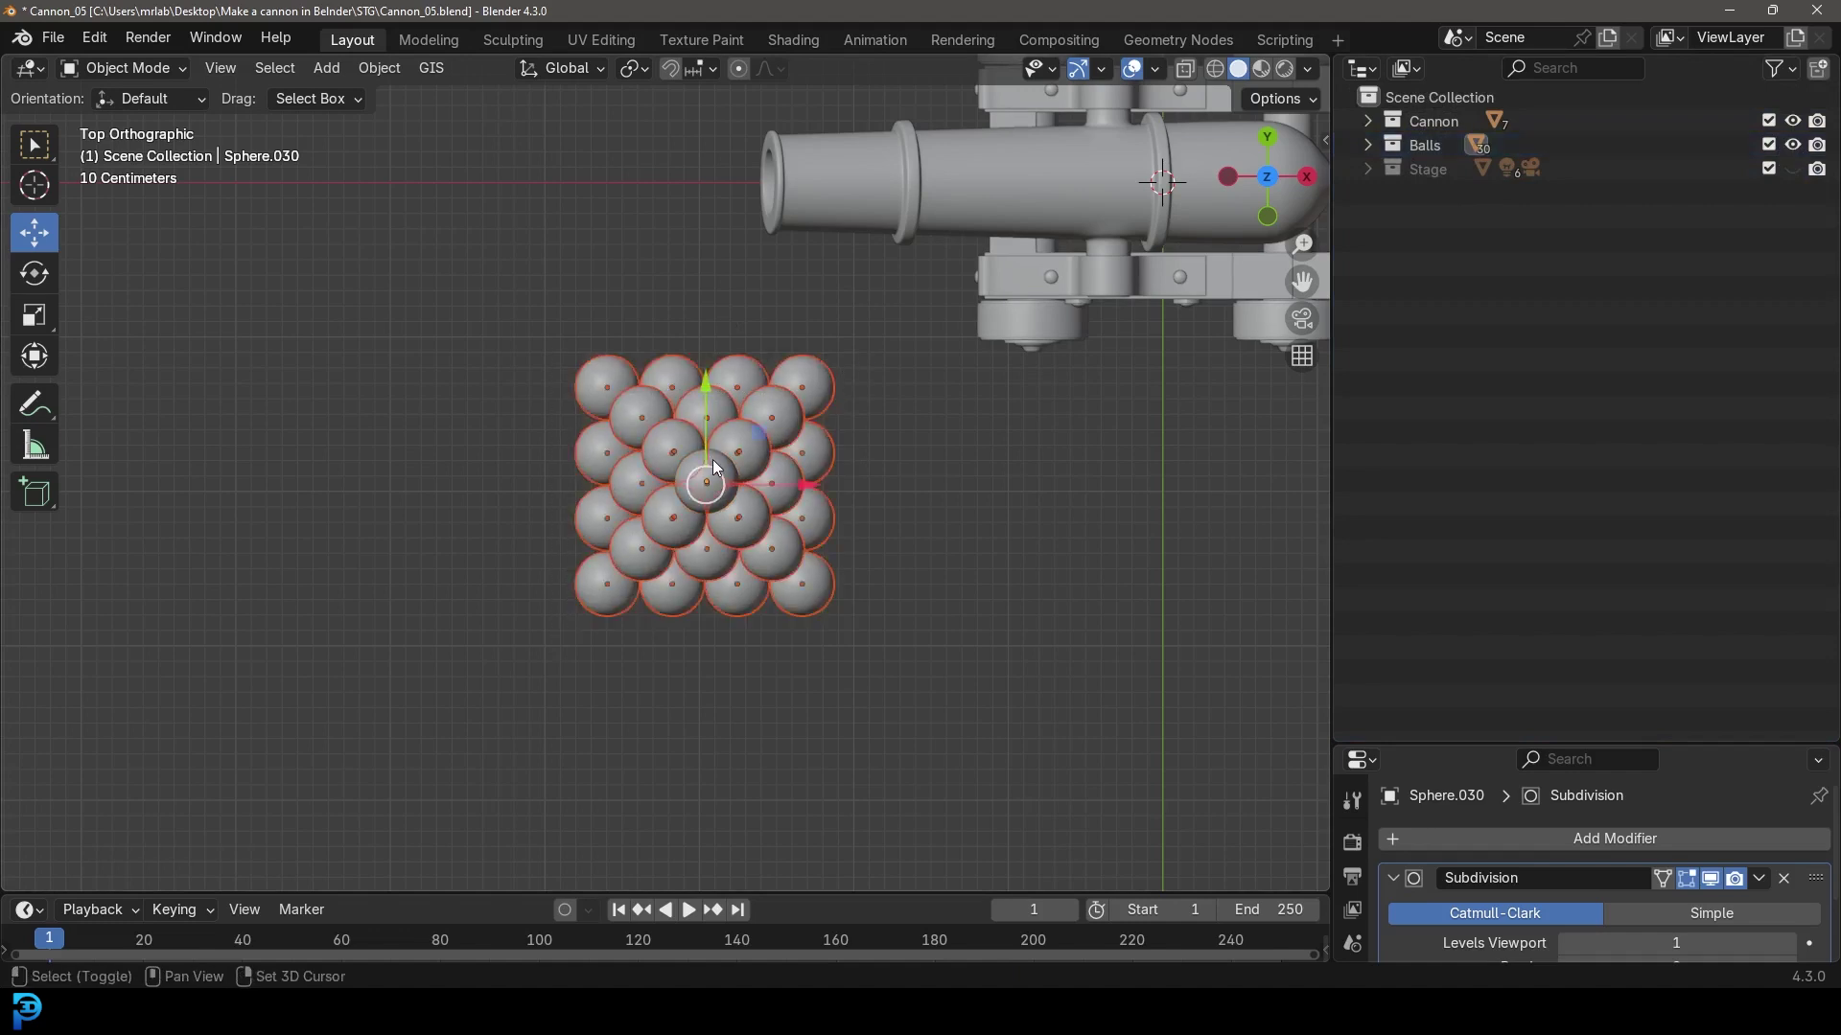
{"action": "middle_click_drag", "start_coordinate": [726, 476], "coordinate": [783, 328]}
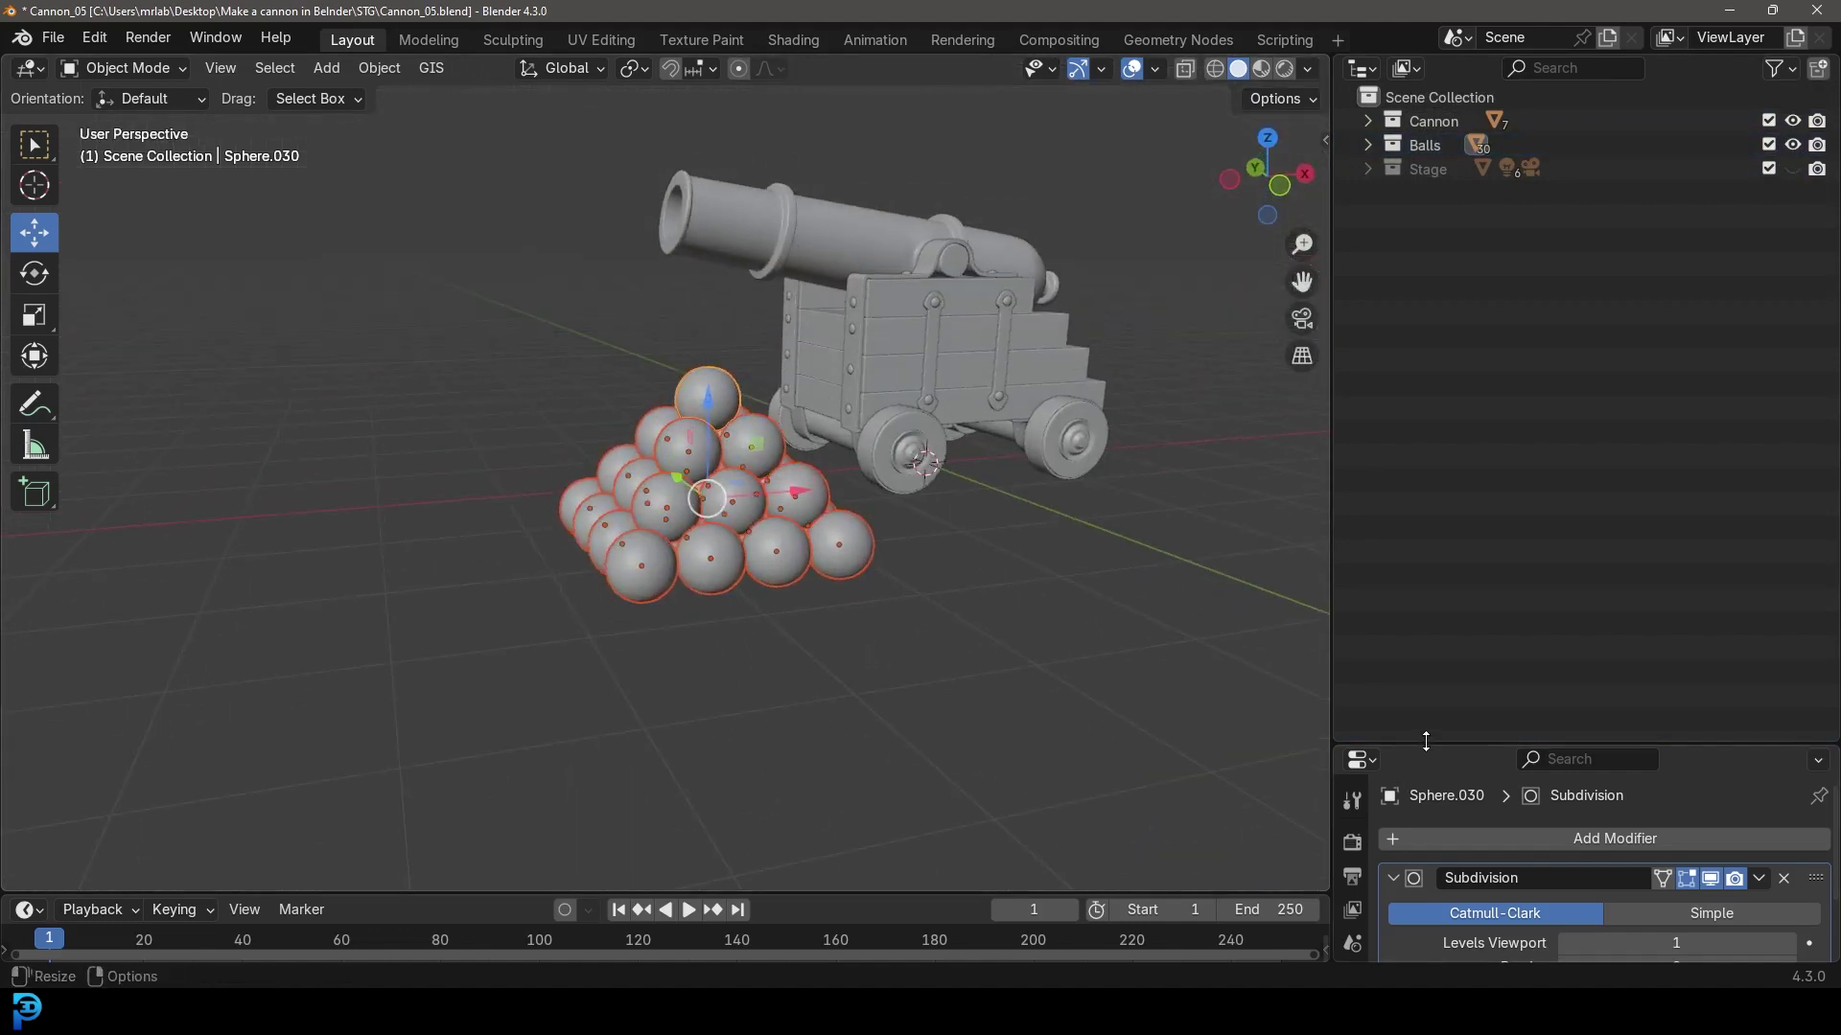
Assign the rust_coarse_01 material to the active sphere and rename it 'cannon'.
{"action": "left_click_drag", "start_coordinate": [1426, 744], "coordinate": [1457, 216]}
{"action": "left_click", "coordinate": [1351, 688]}
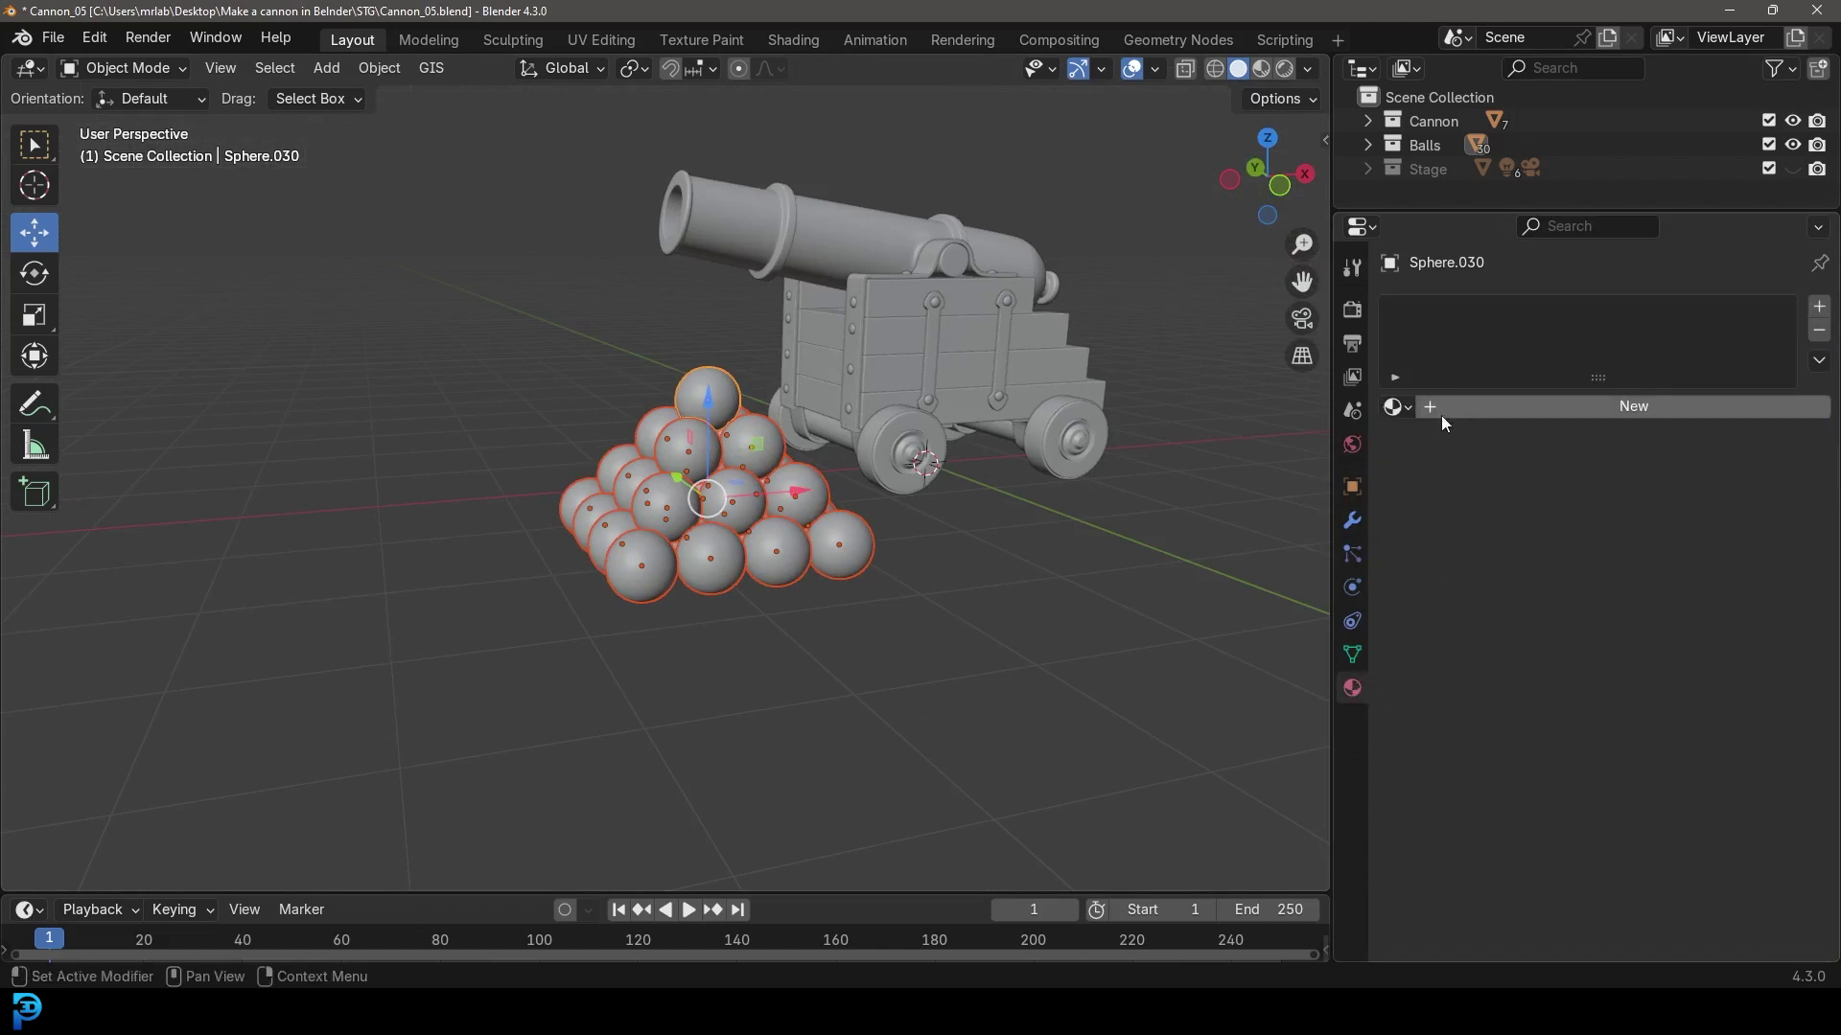
{"action": "left_click", "coordinate": [1416, 402]}
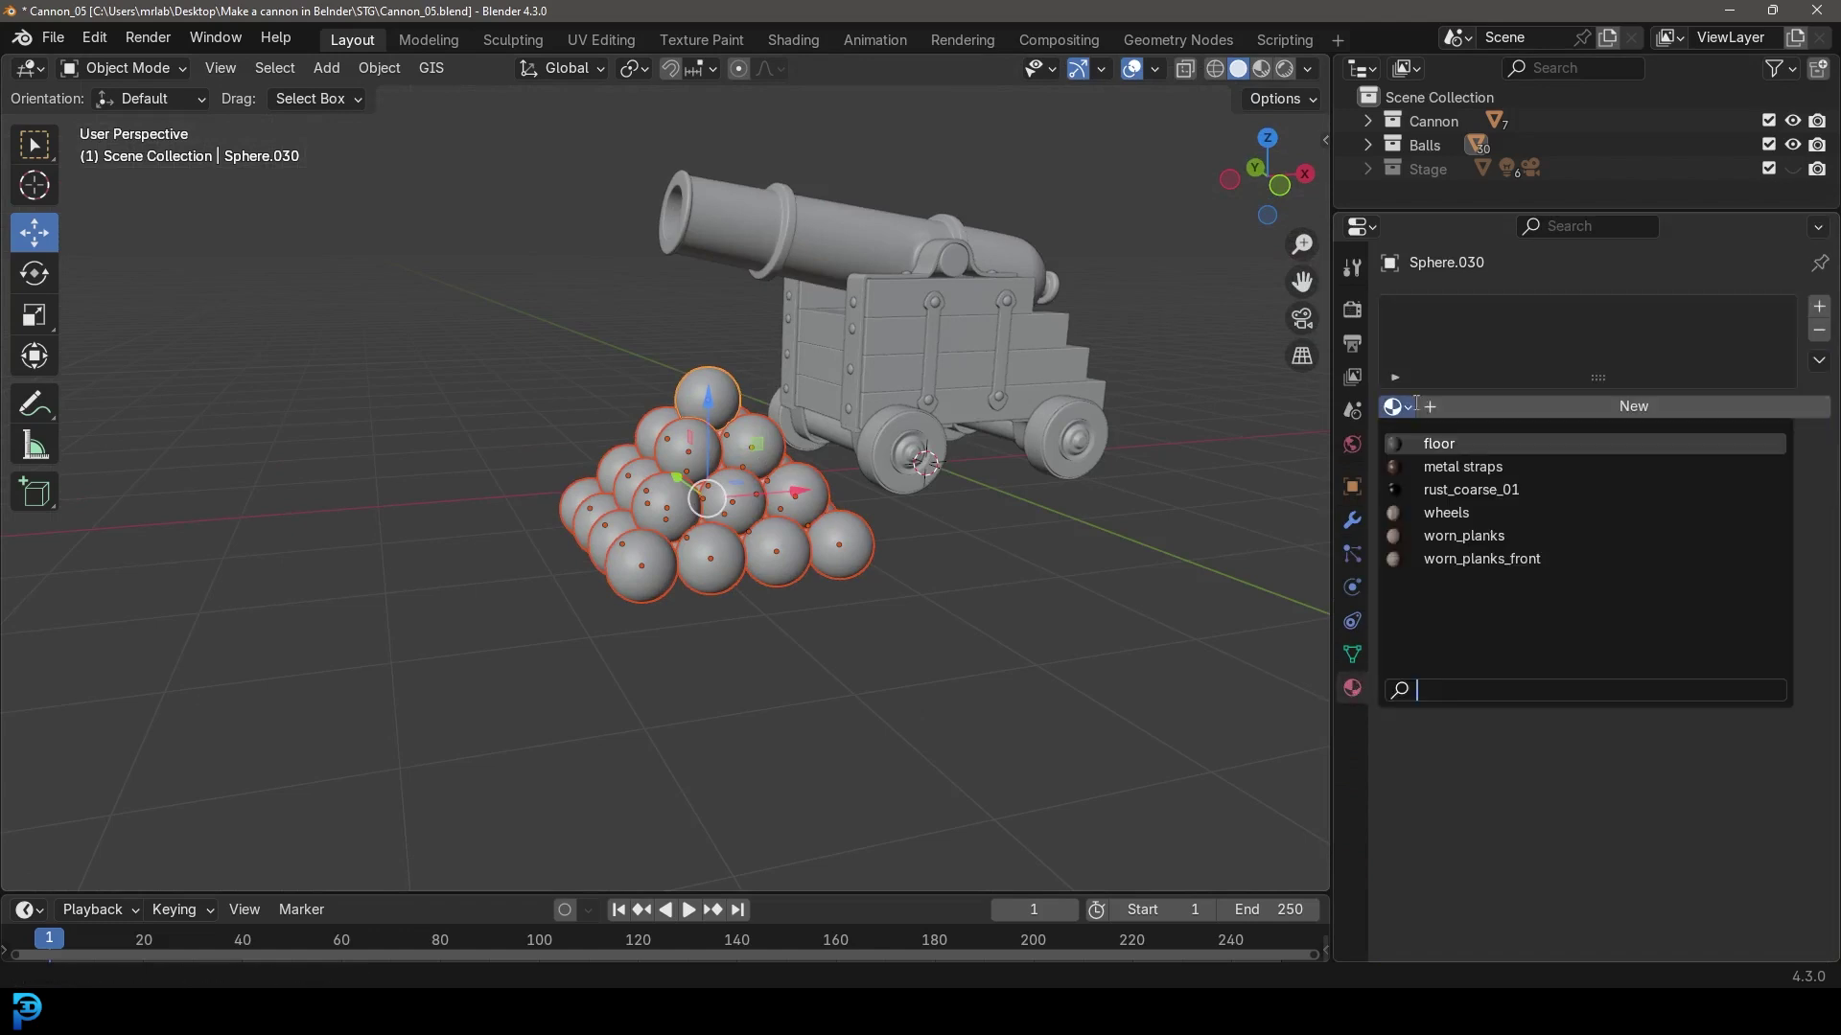
{"action": "left_click", "coordinate": [1497, 488]}
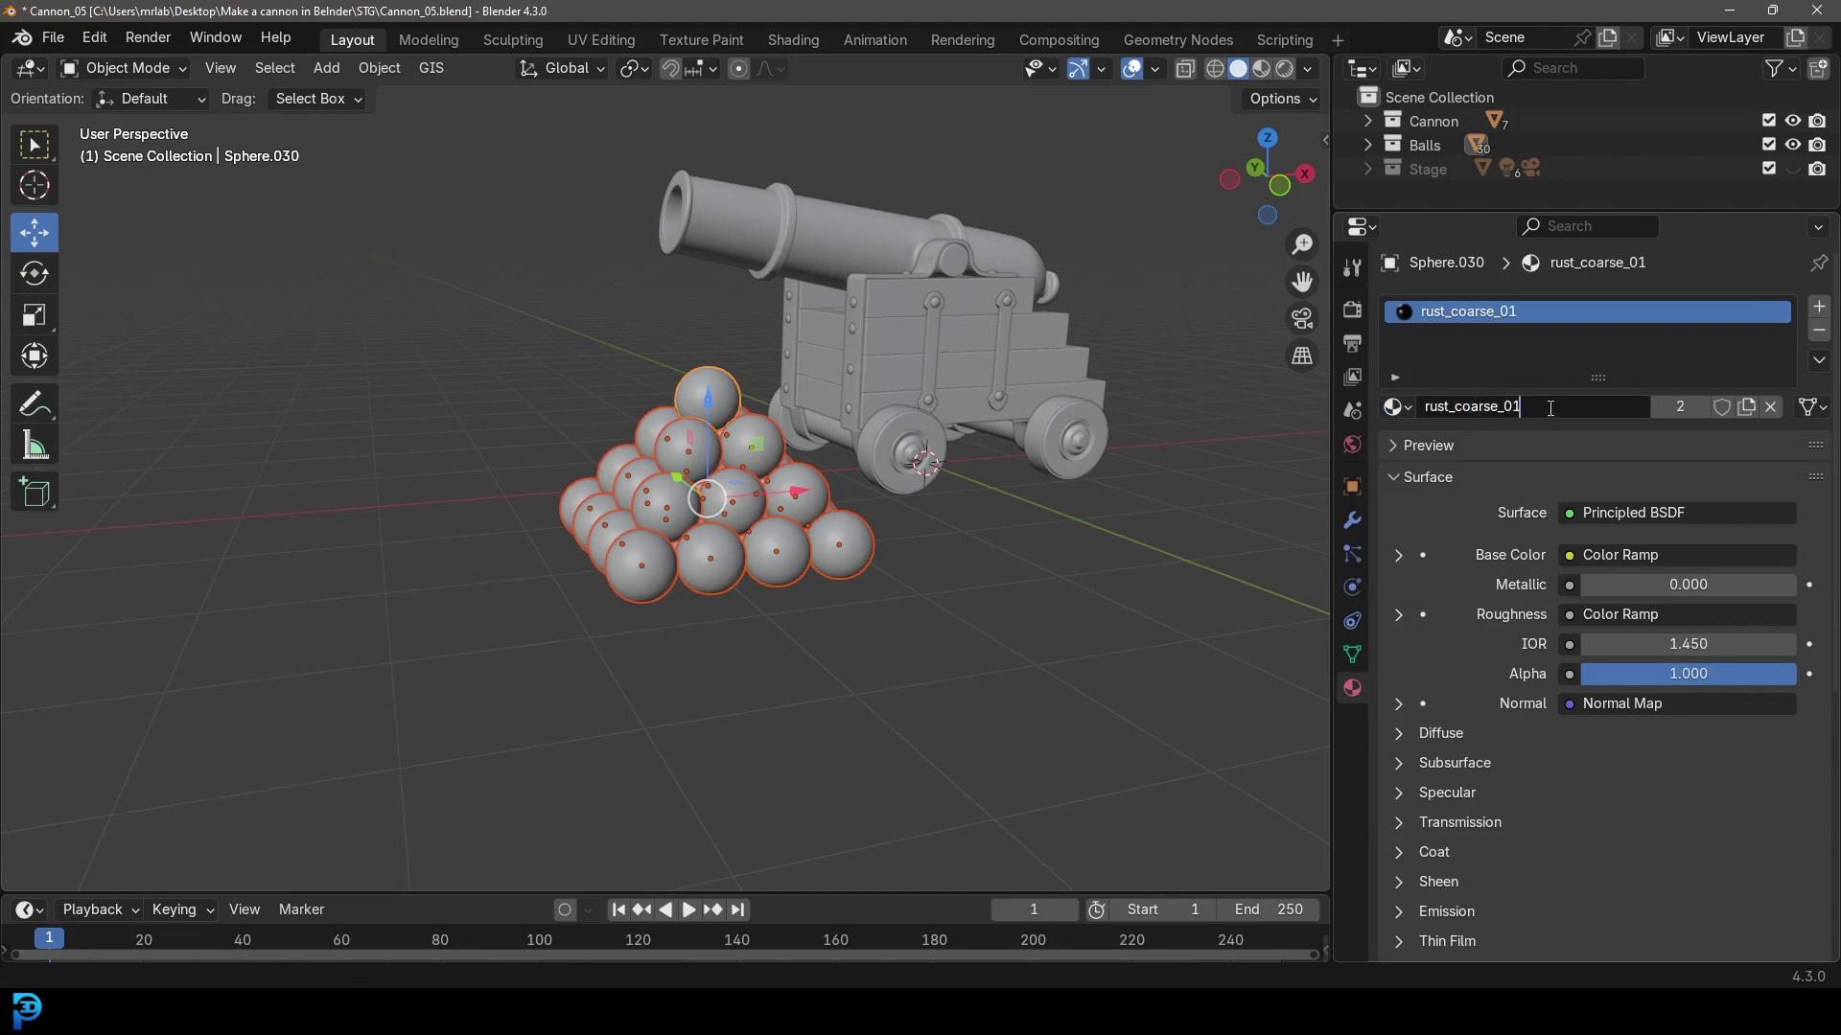
{"action": "key", "text": "ctrl+a"}
{"action": "type", "text": "can"}
{"action": "key", "text": "Return"}
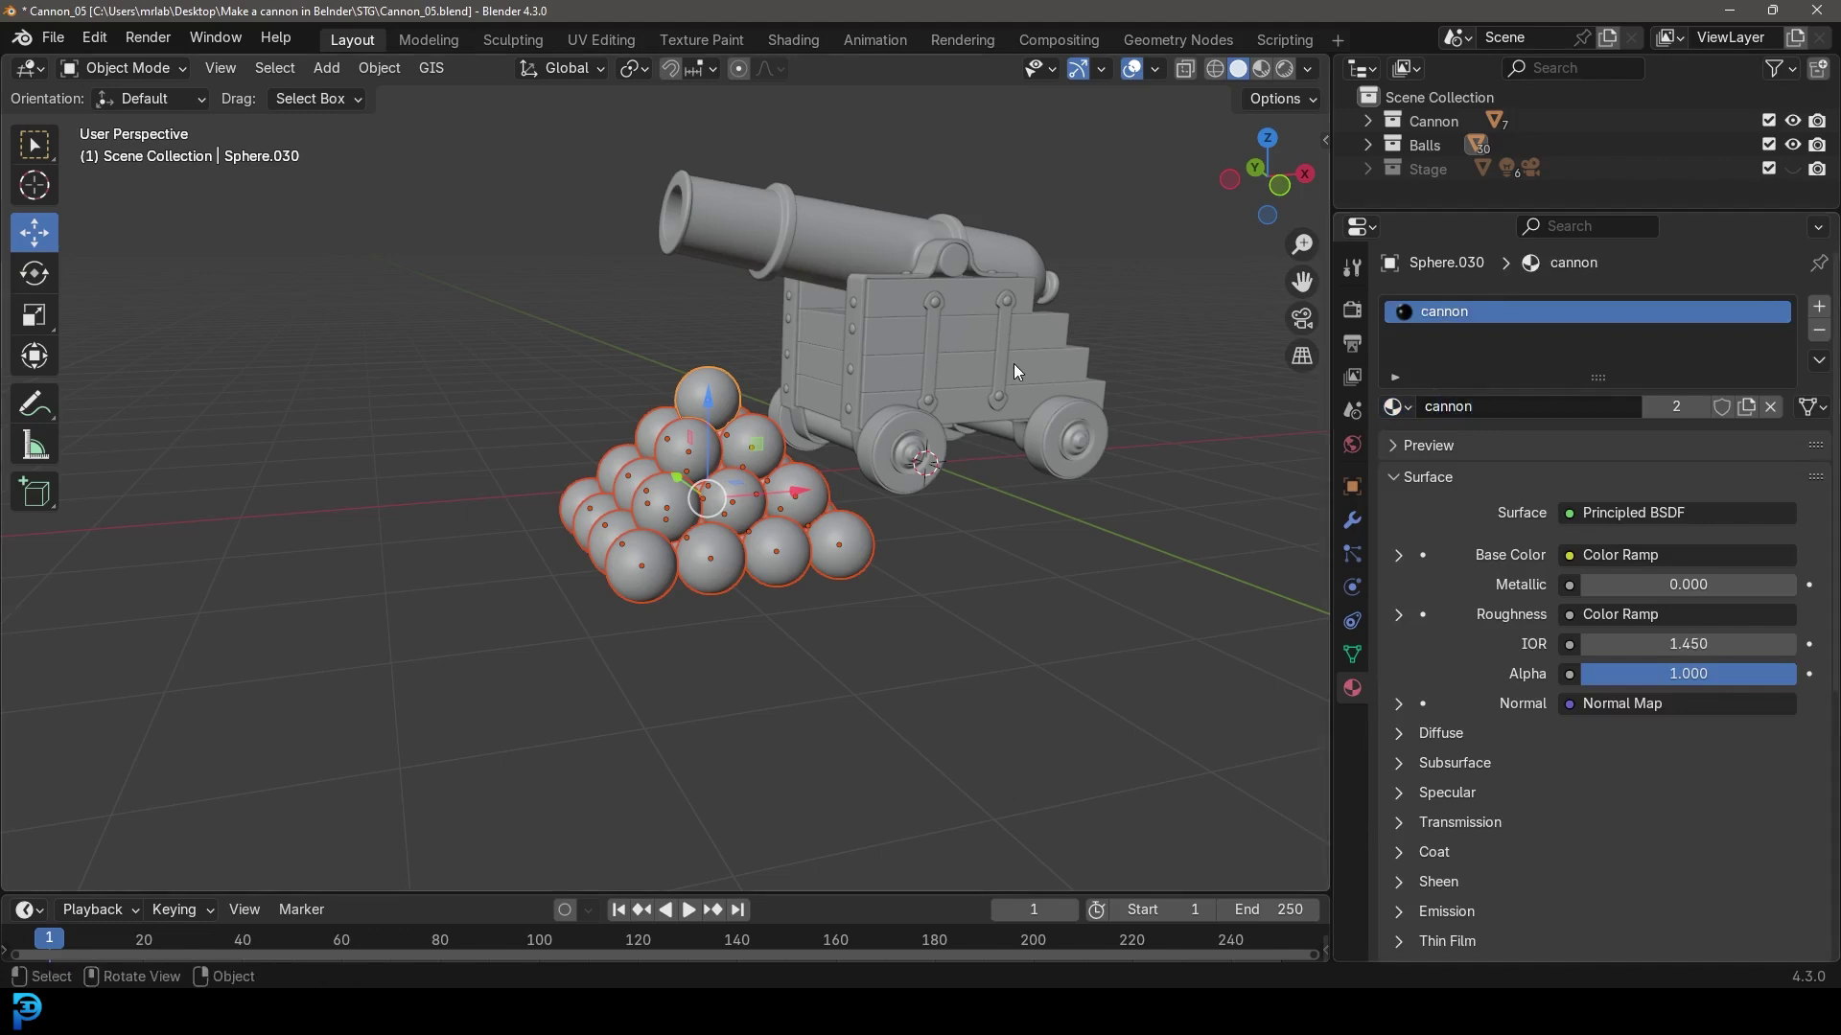
Link the cannon material to every selected ball, then view through the camera.
{"action": "mouse_move", "coordinate": [678, 421]}
{"action": "middle_mouse_down"}
{"action": "mouse_move", "coordinate": [721, 447]}
{"action": "mouse_move", "coordinate": [706, 411]}
{"action": "middle_mouse_up"}
{"action": "scroll", "coordinate": [705, 405], "scroll_direction": "up", "scroll_amount": 2}
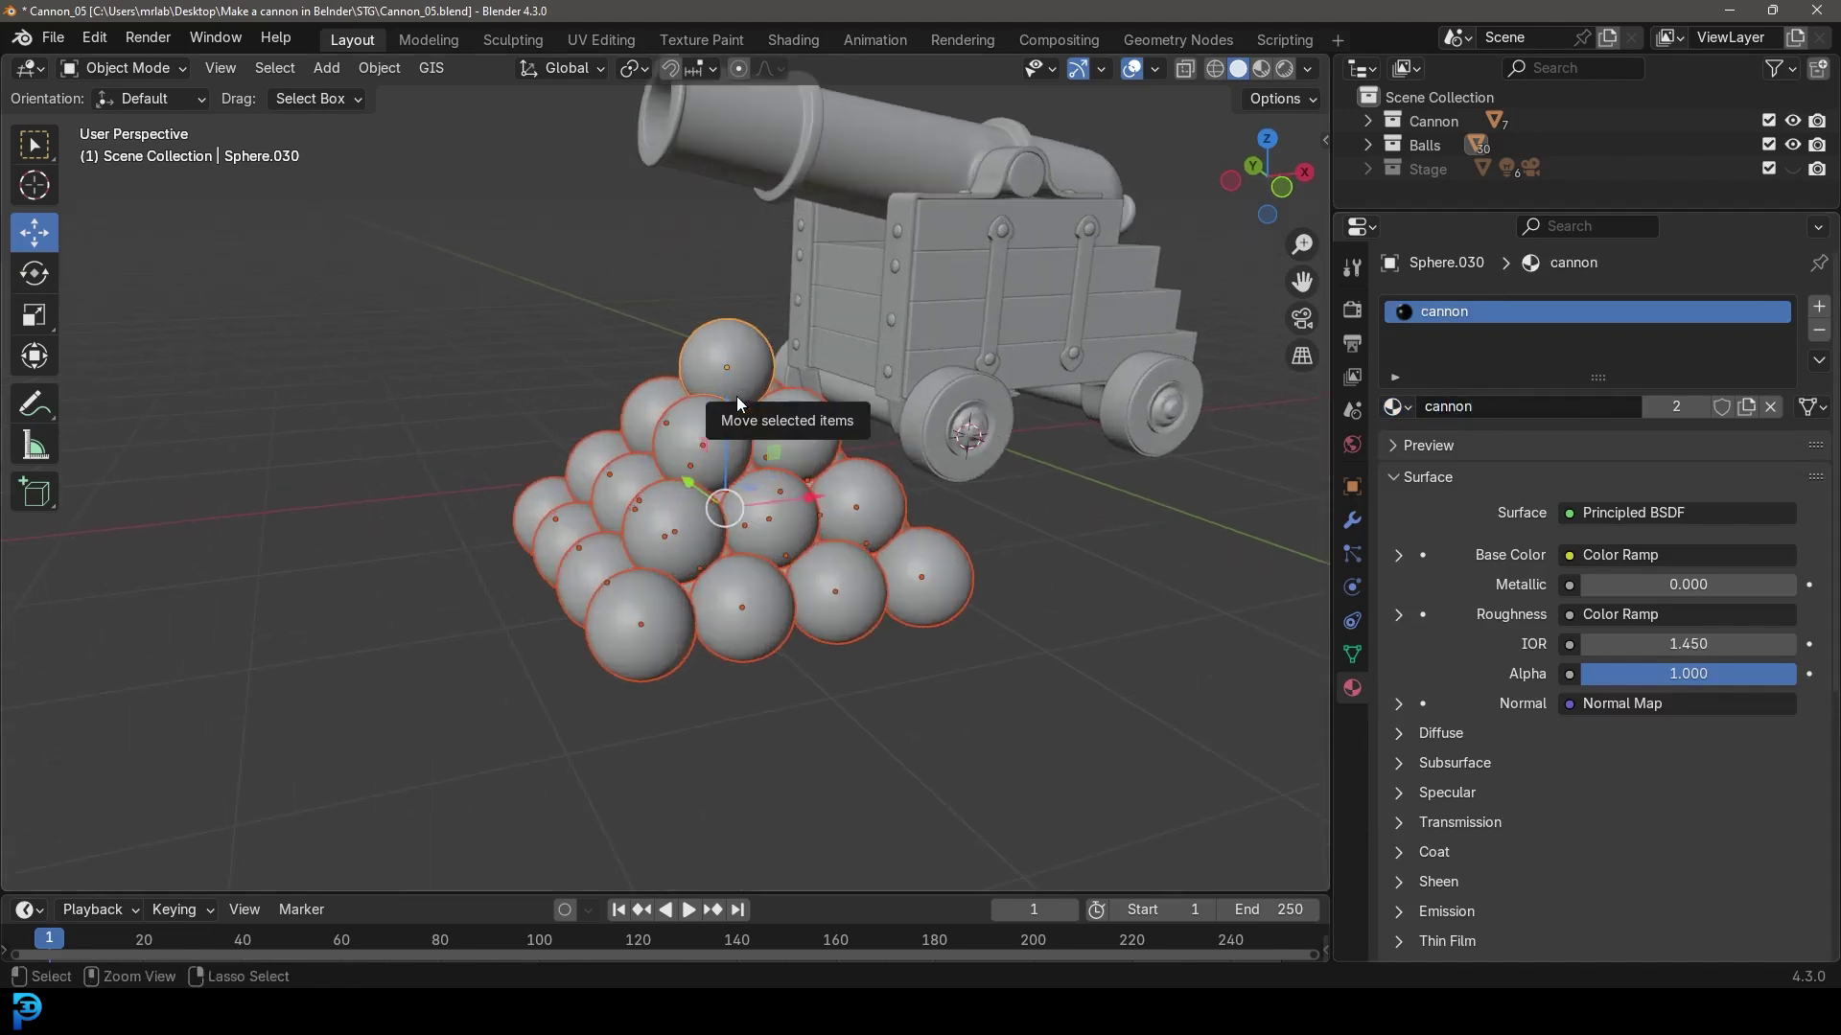
{"action": "key", "text": "ctrl+l"}
{"action": "mouse_move", "coordinate": [737, 397]}
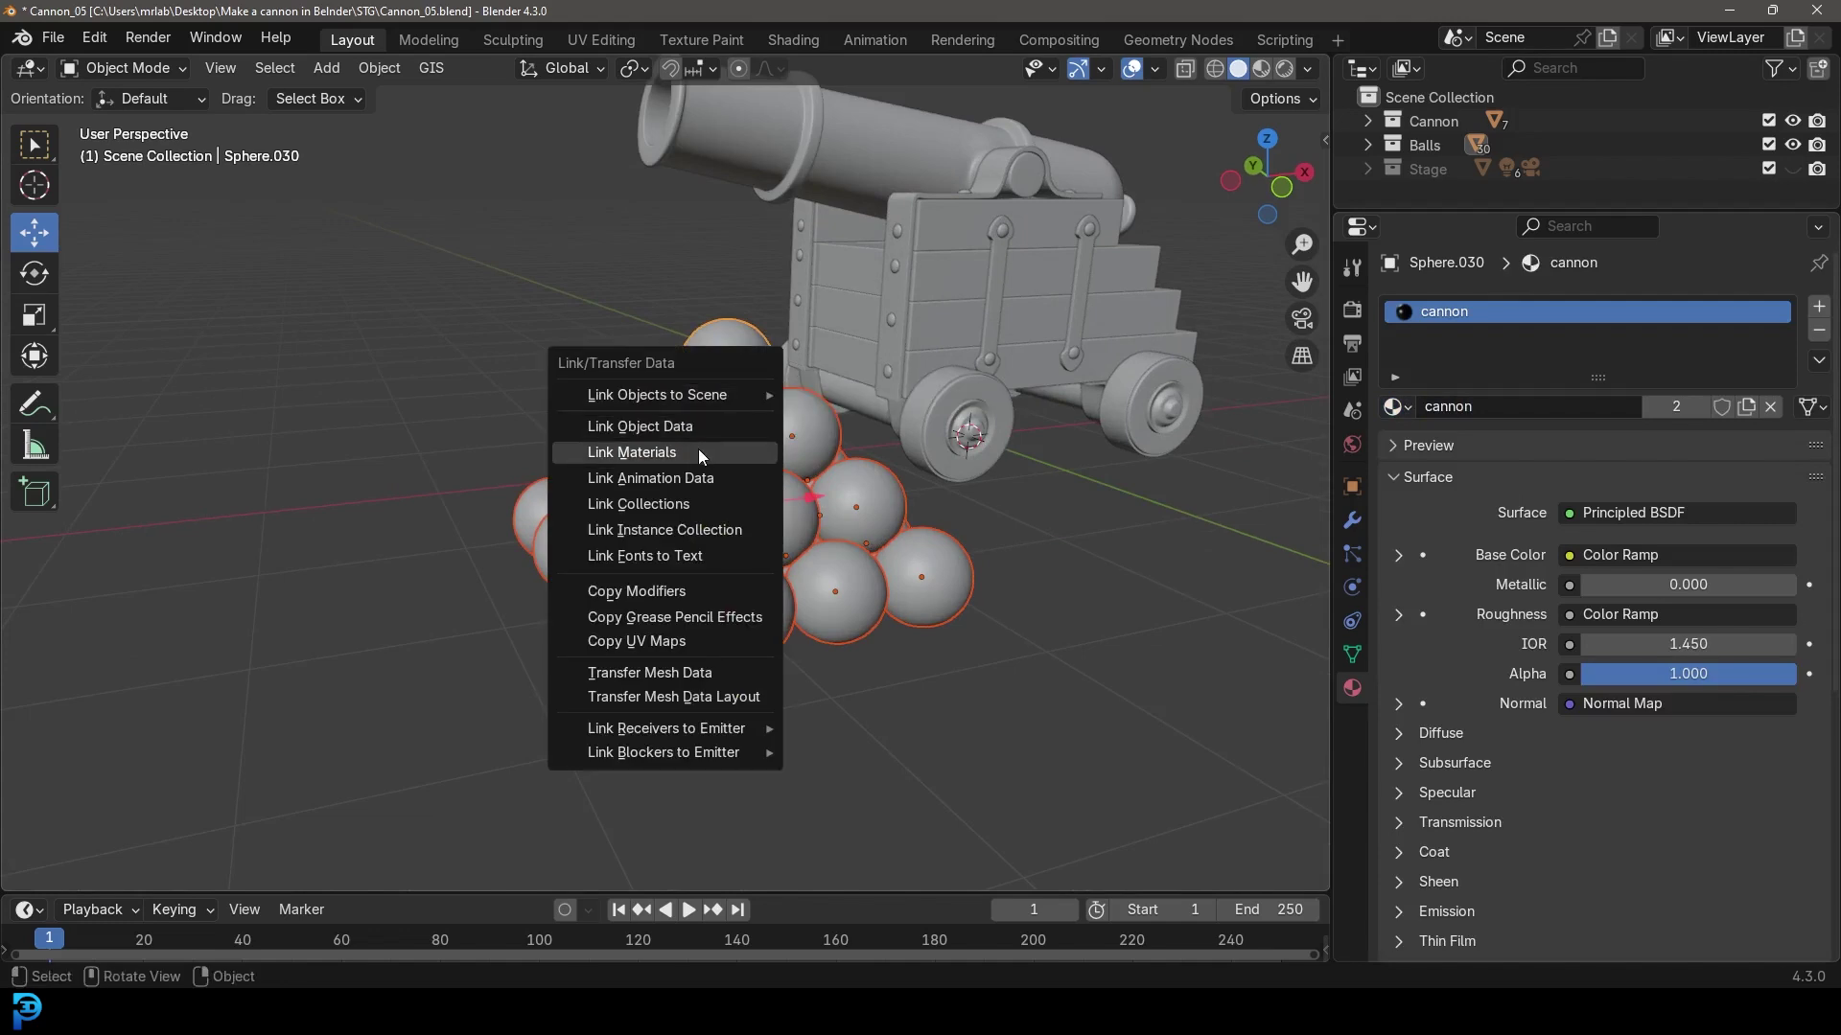
{"action": "left_click", "coordinate": [698, 451]}
{"action": "scroll", "coordinate": [780, 491], "scroll_direction": "down", "scroll_amount": 2}
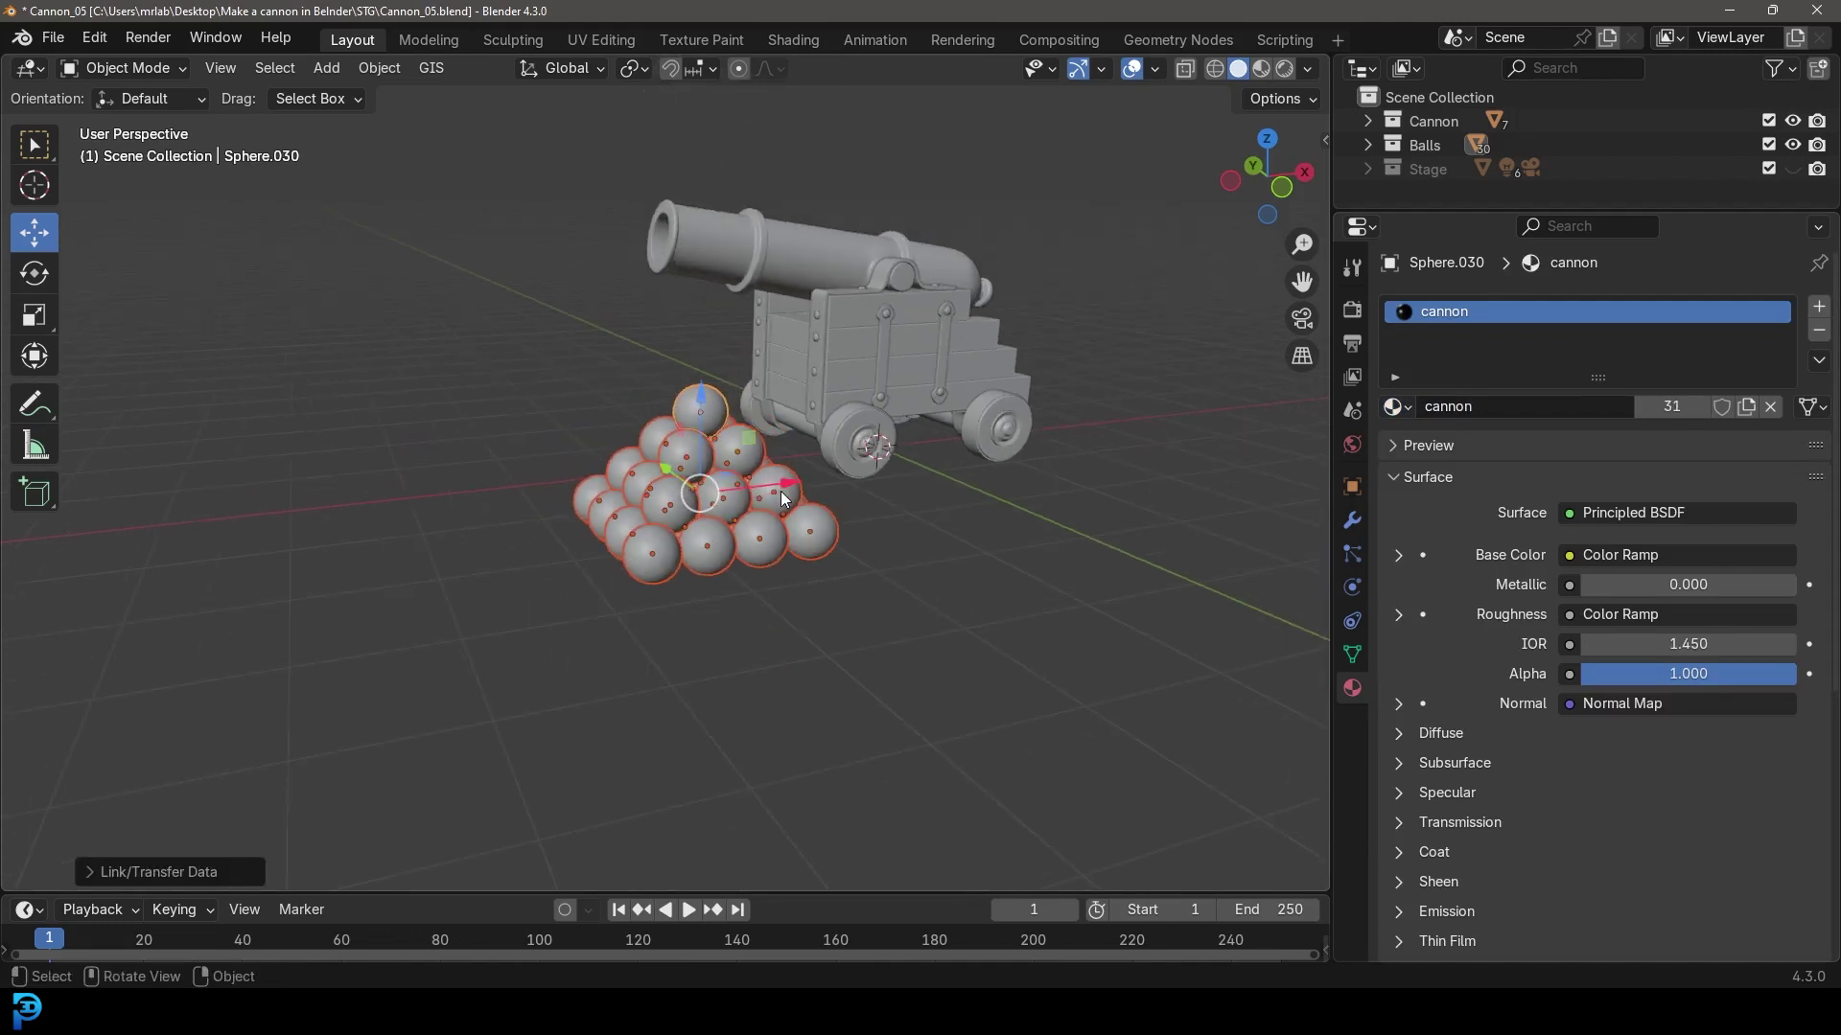
{"action": "key", "text": "KP_0"}
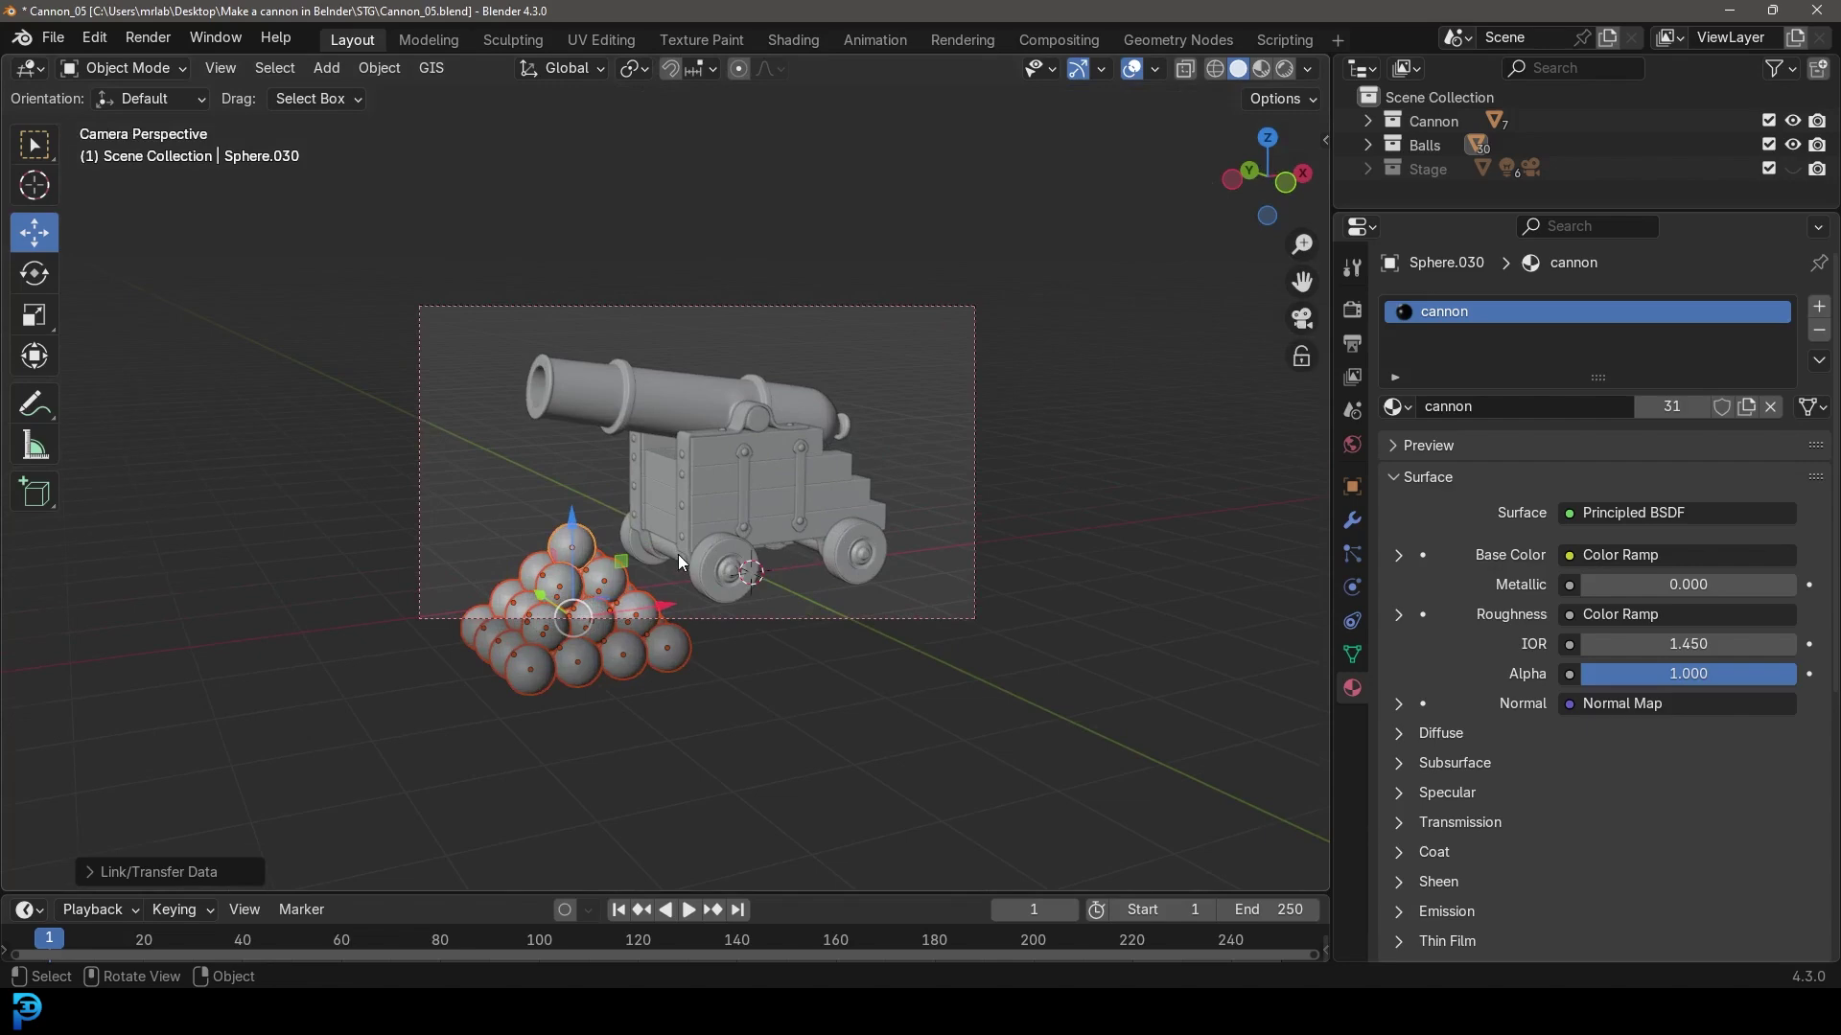
Show the Stage again and, in top view, move the pile beside the cannon rotated about 45°.
{"action": "left_click", "coordinate": [1793, 169]}
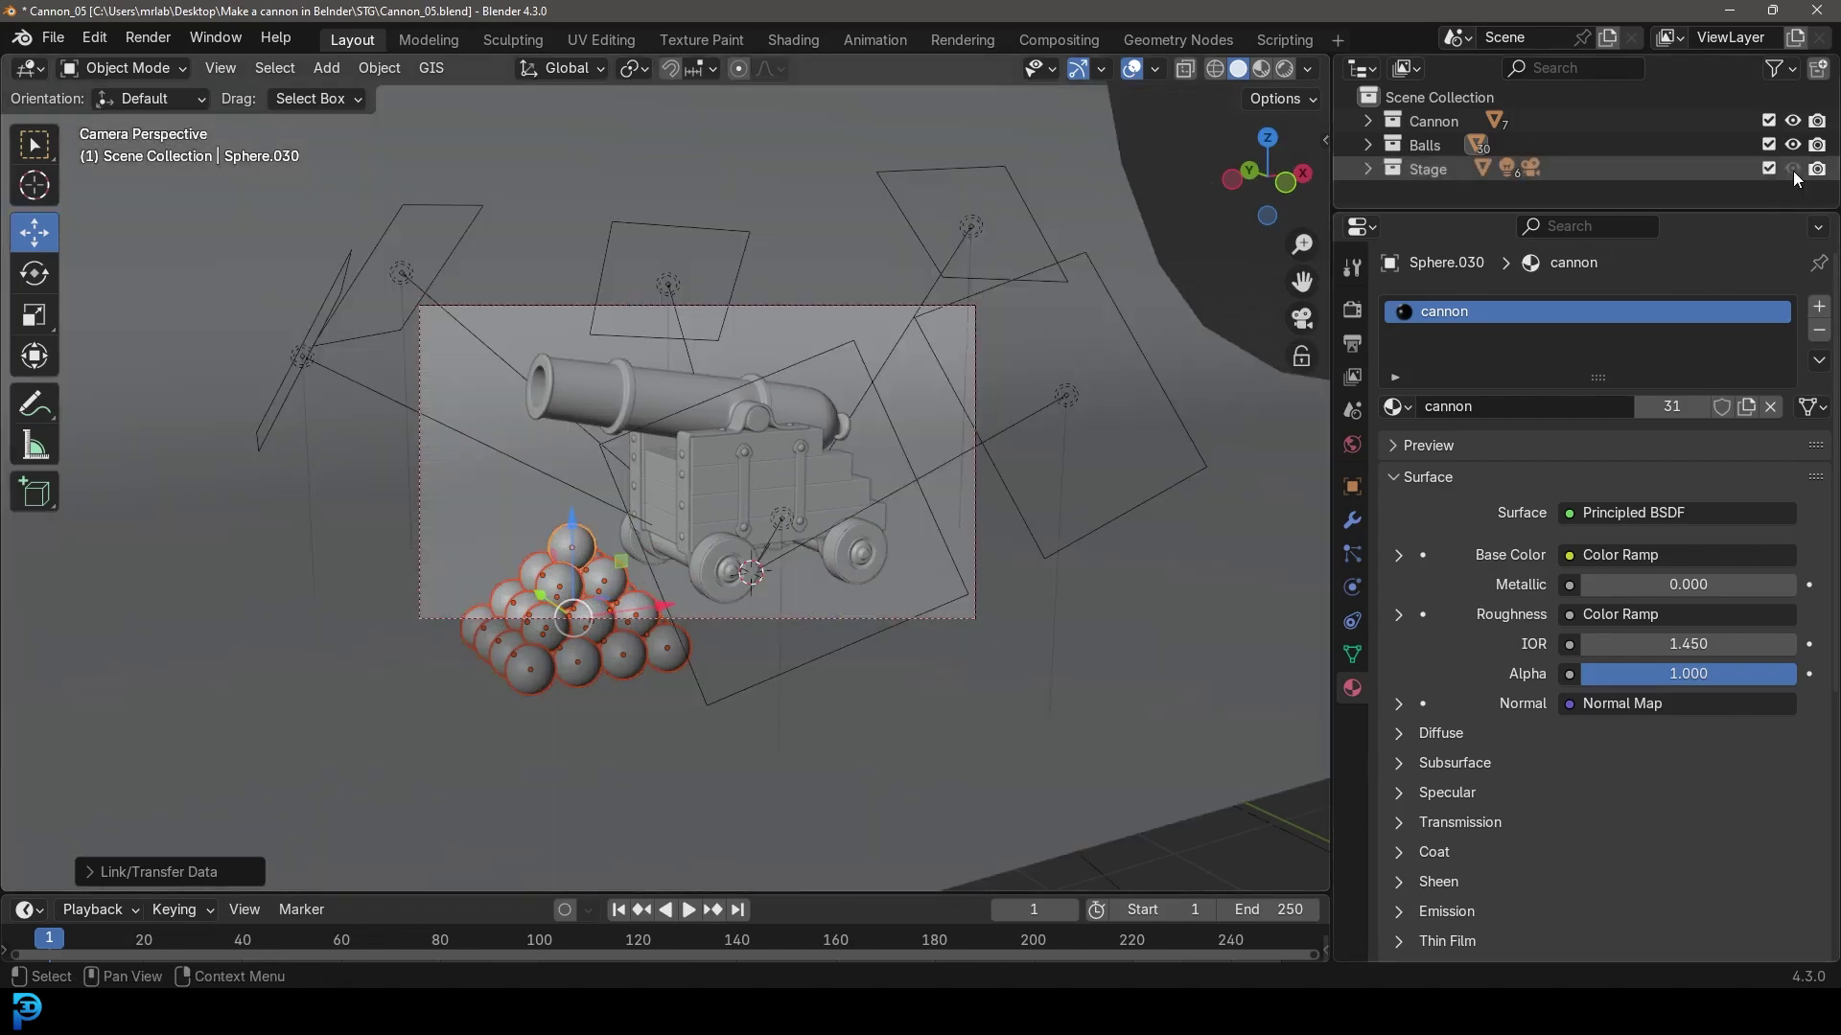
{"action": "key", "text": "KP_7"}
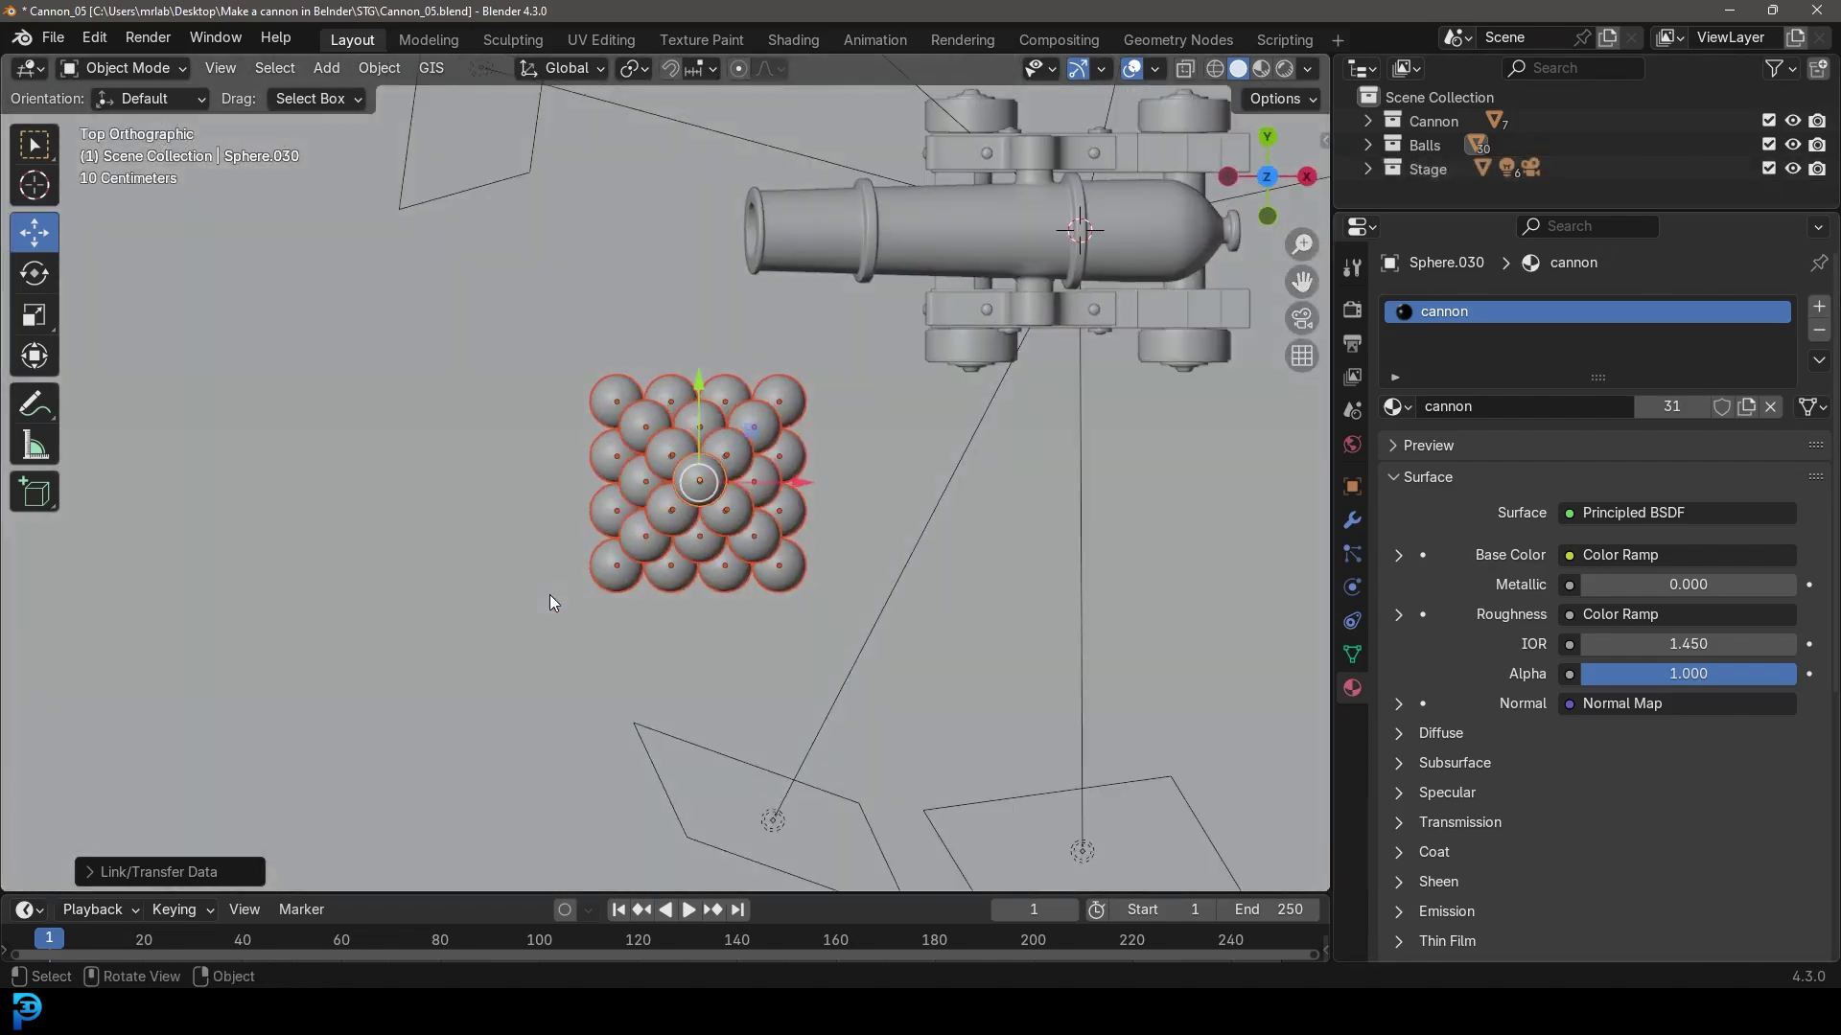
{"action": "left_click_drag", "start_coordinate": [576, 606], "coordinate": [662, 574]}
{"action": "key", "text": "r"}
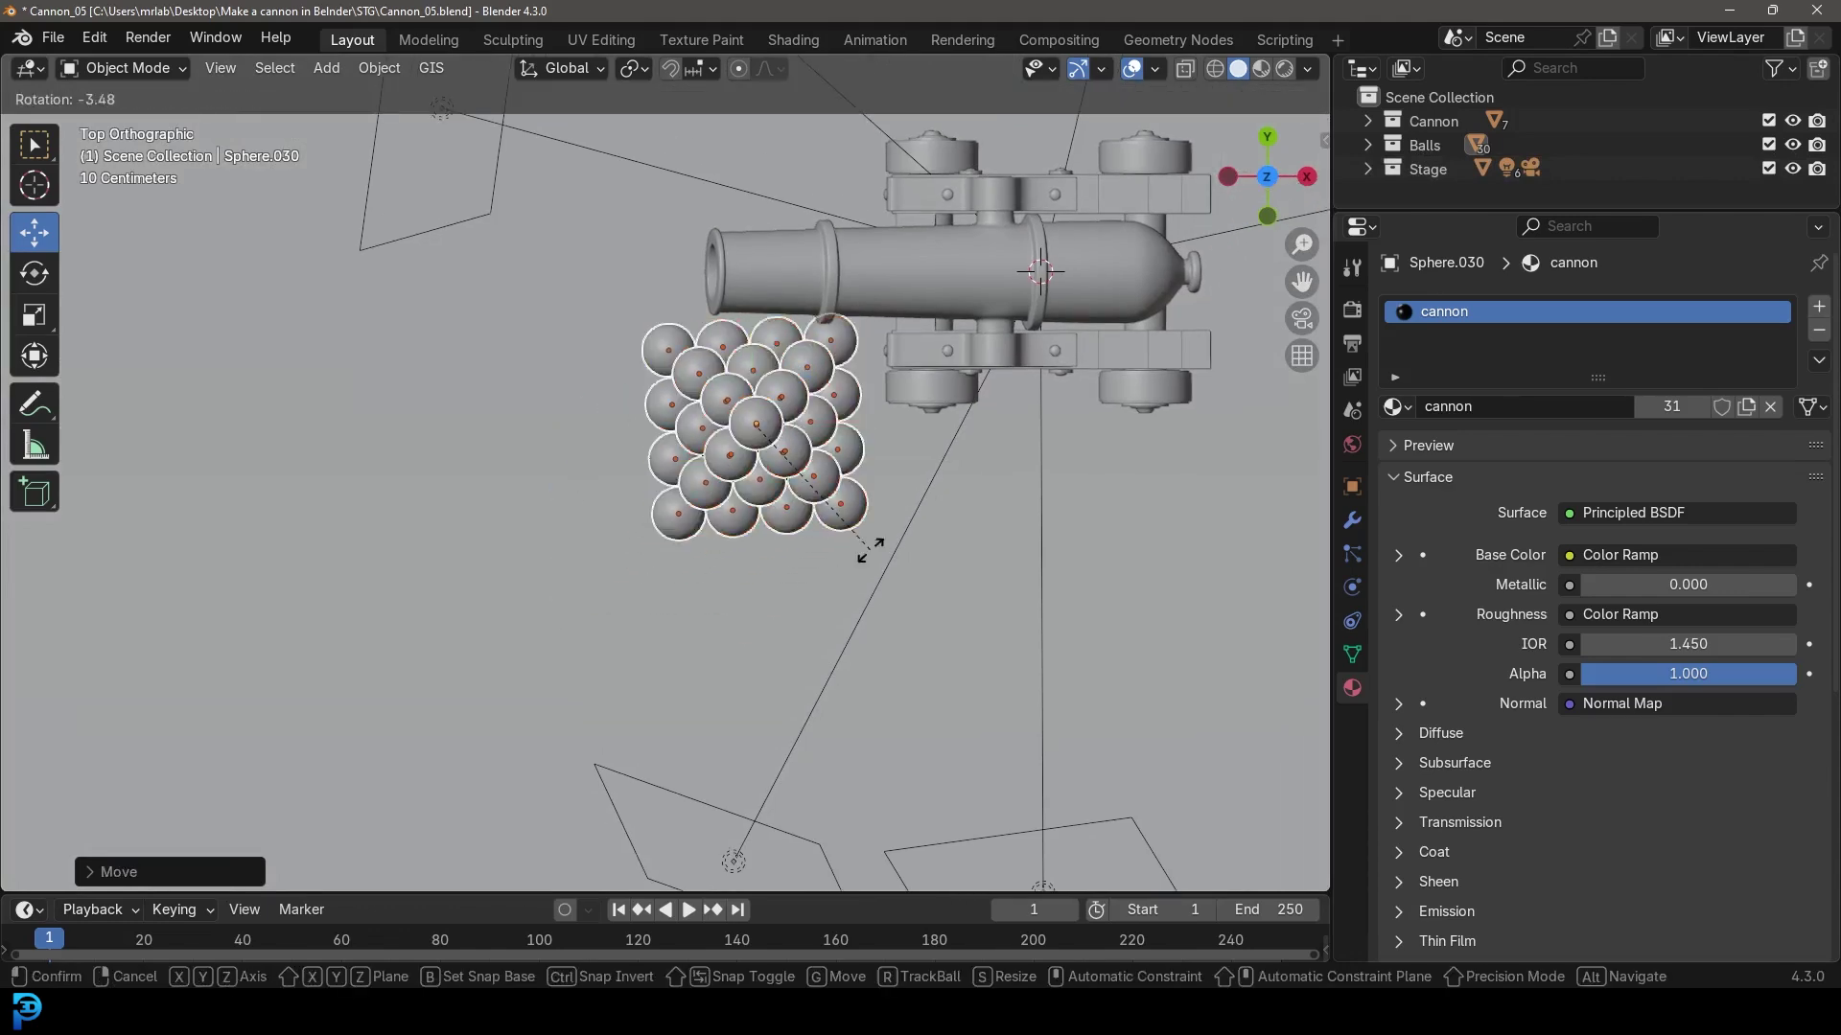
{"action": "left_click", "coordinate": [895, 456]}
{"action": "left_click", "coordinate": [910, 478]}
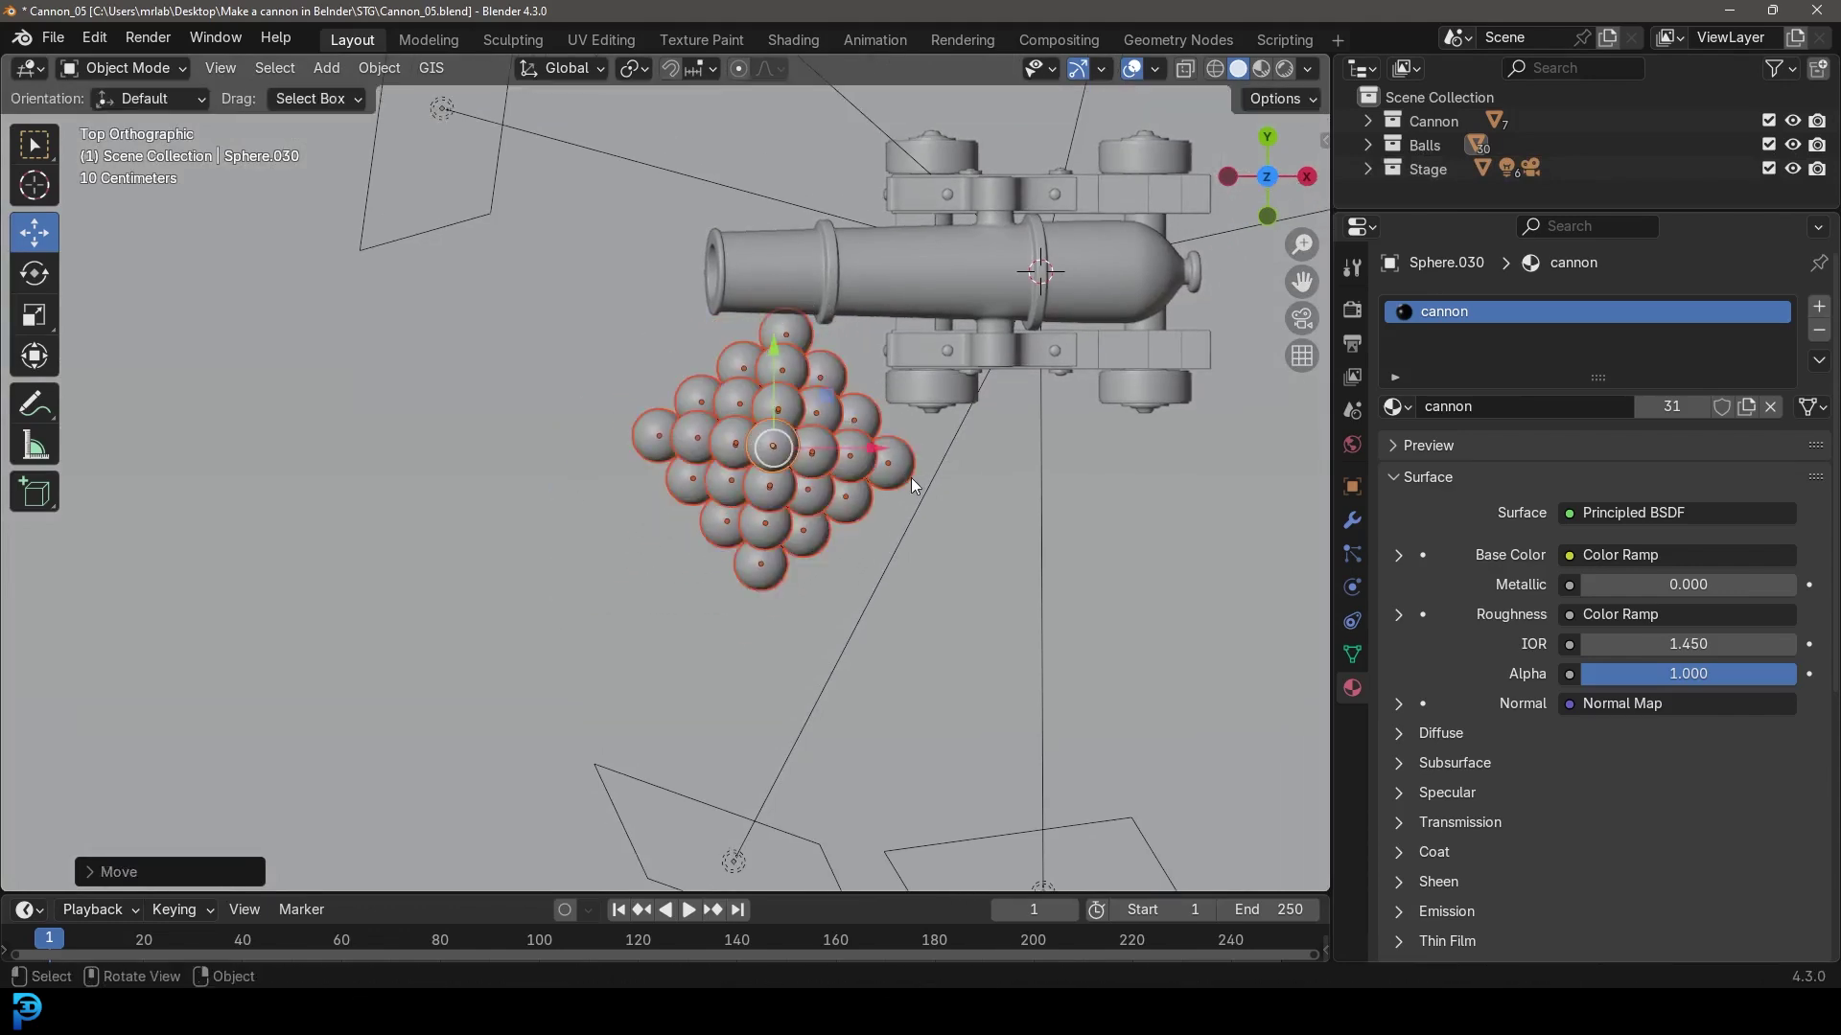
{"action": "key", "text": "KP_0"}
{"action": "left_click", "coordinate": [912, 477]}
In camera view, shift the ball pile left along the X axis and deselect it.
{"action": "middle_click_drag", "start_coordinate": [710, 565], "coordinate": [752, 544], "text": "shift"}
{"action": "scroll", "coordinate": [751, 583], "scroll_direction": "up", "scroll_amount": 1}
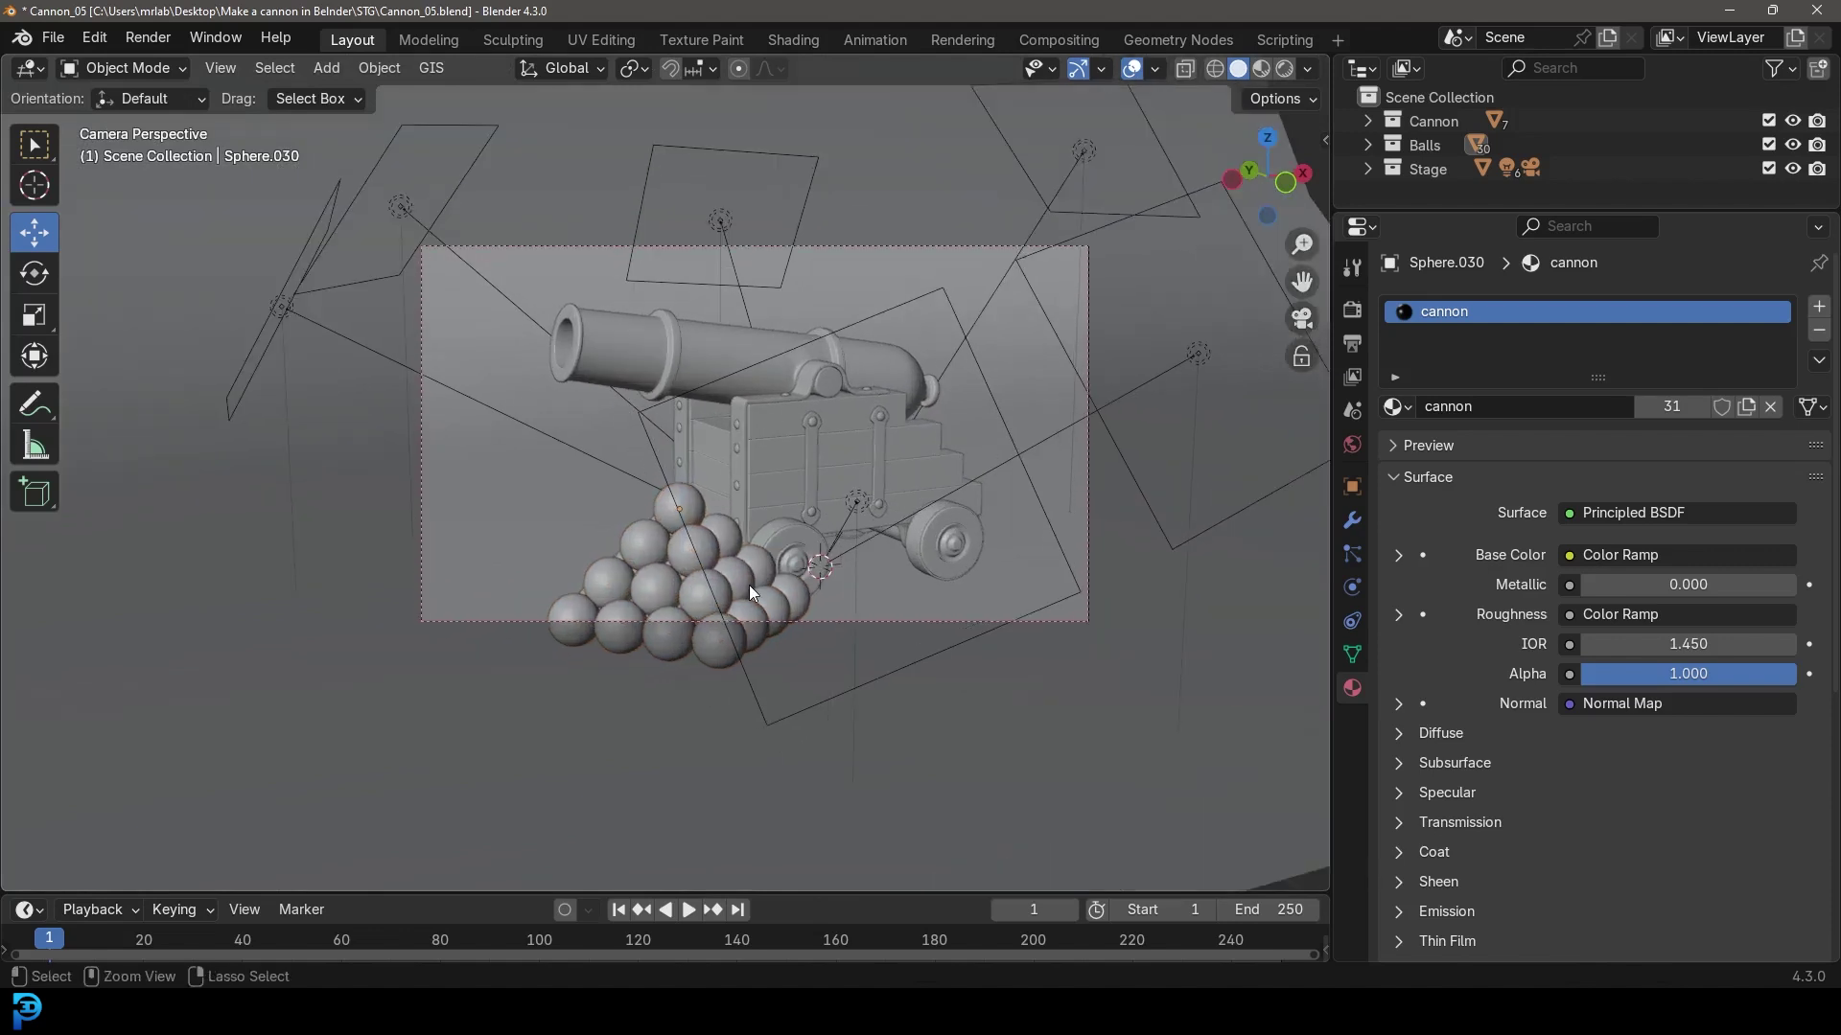
{"action": "left_click", "coordinate": [749, 585]}
{"action": "key", "text": "g"}
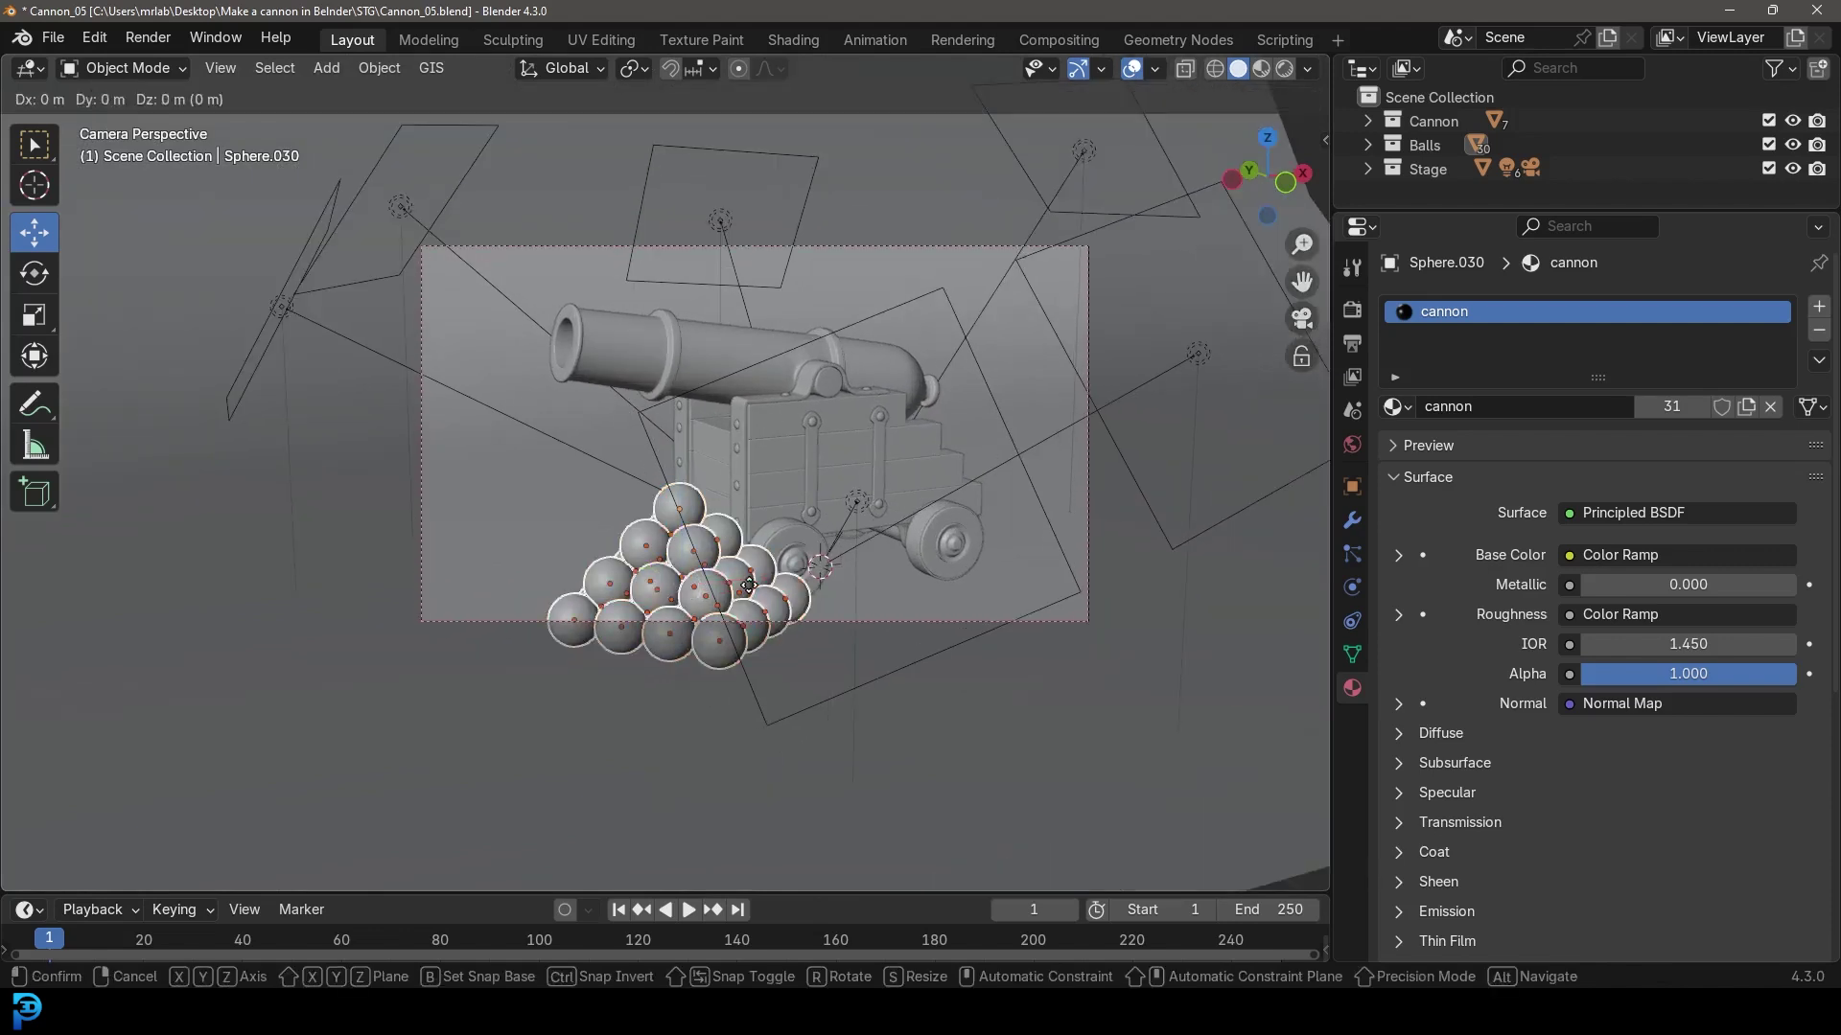
{"action": "key", "text": "x"}
{"action": "left_click", "coordinate": [663, 575]}
{"action": "key", "text": "alt+a"}
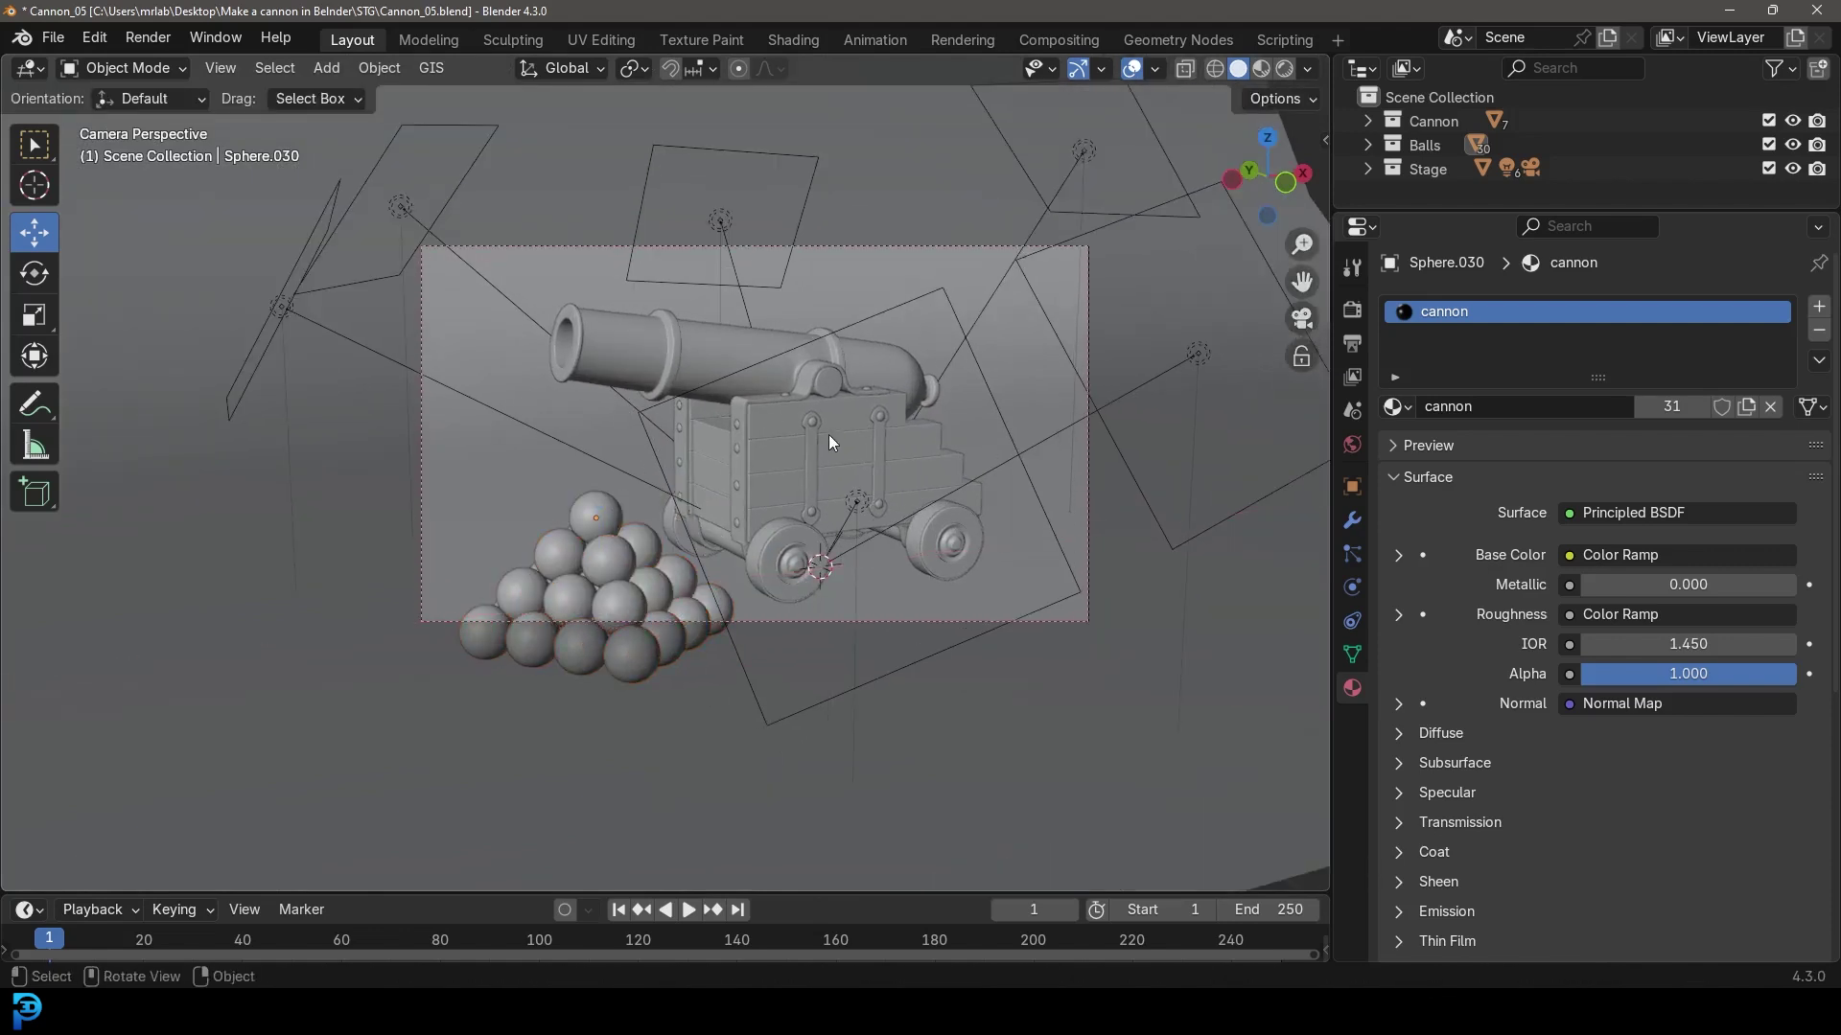
{"action": "key", "text": "z"}
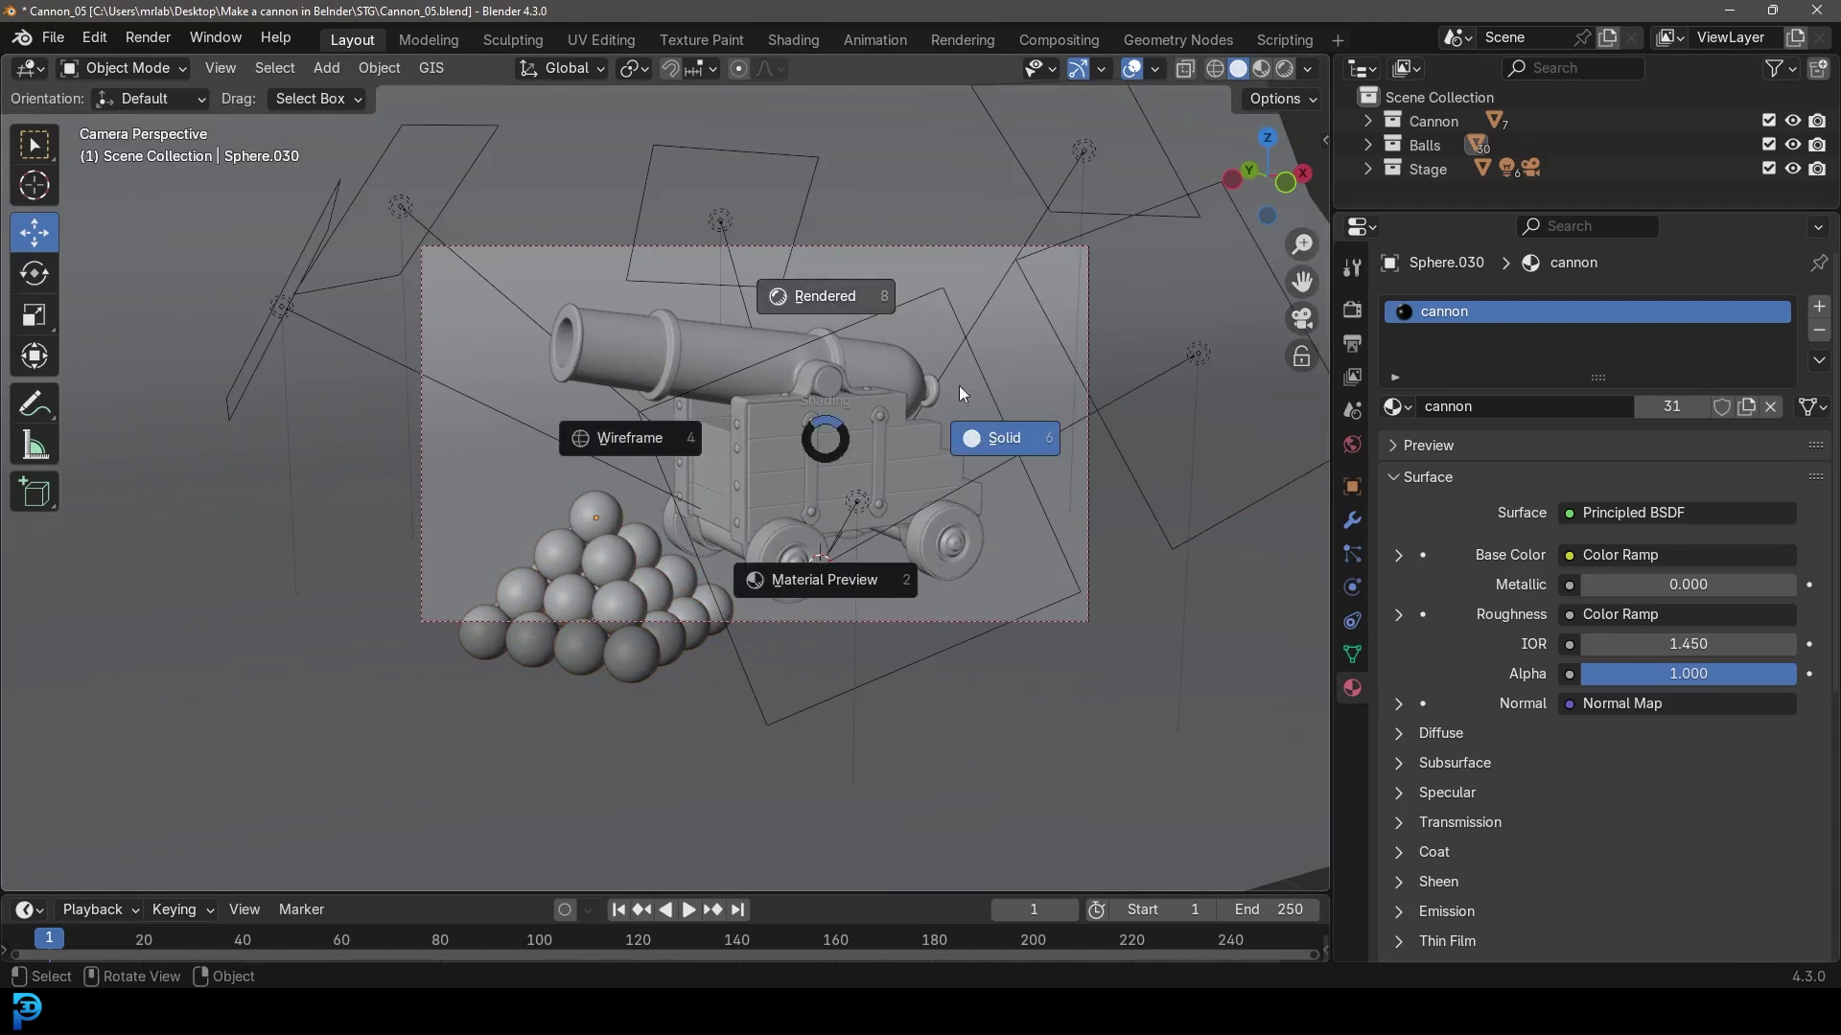
Switch the viewport to Rendered shading, select the Area.004 light, and save.
{"action": "left_click", "coordinate": [836, 301]}
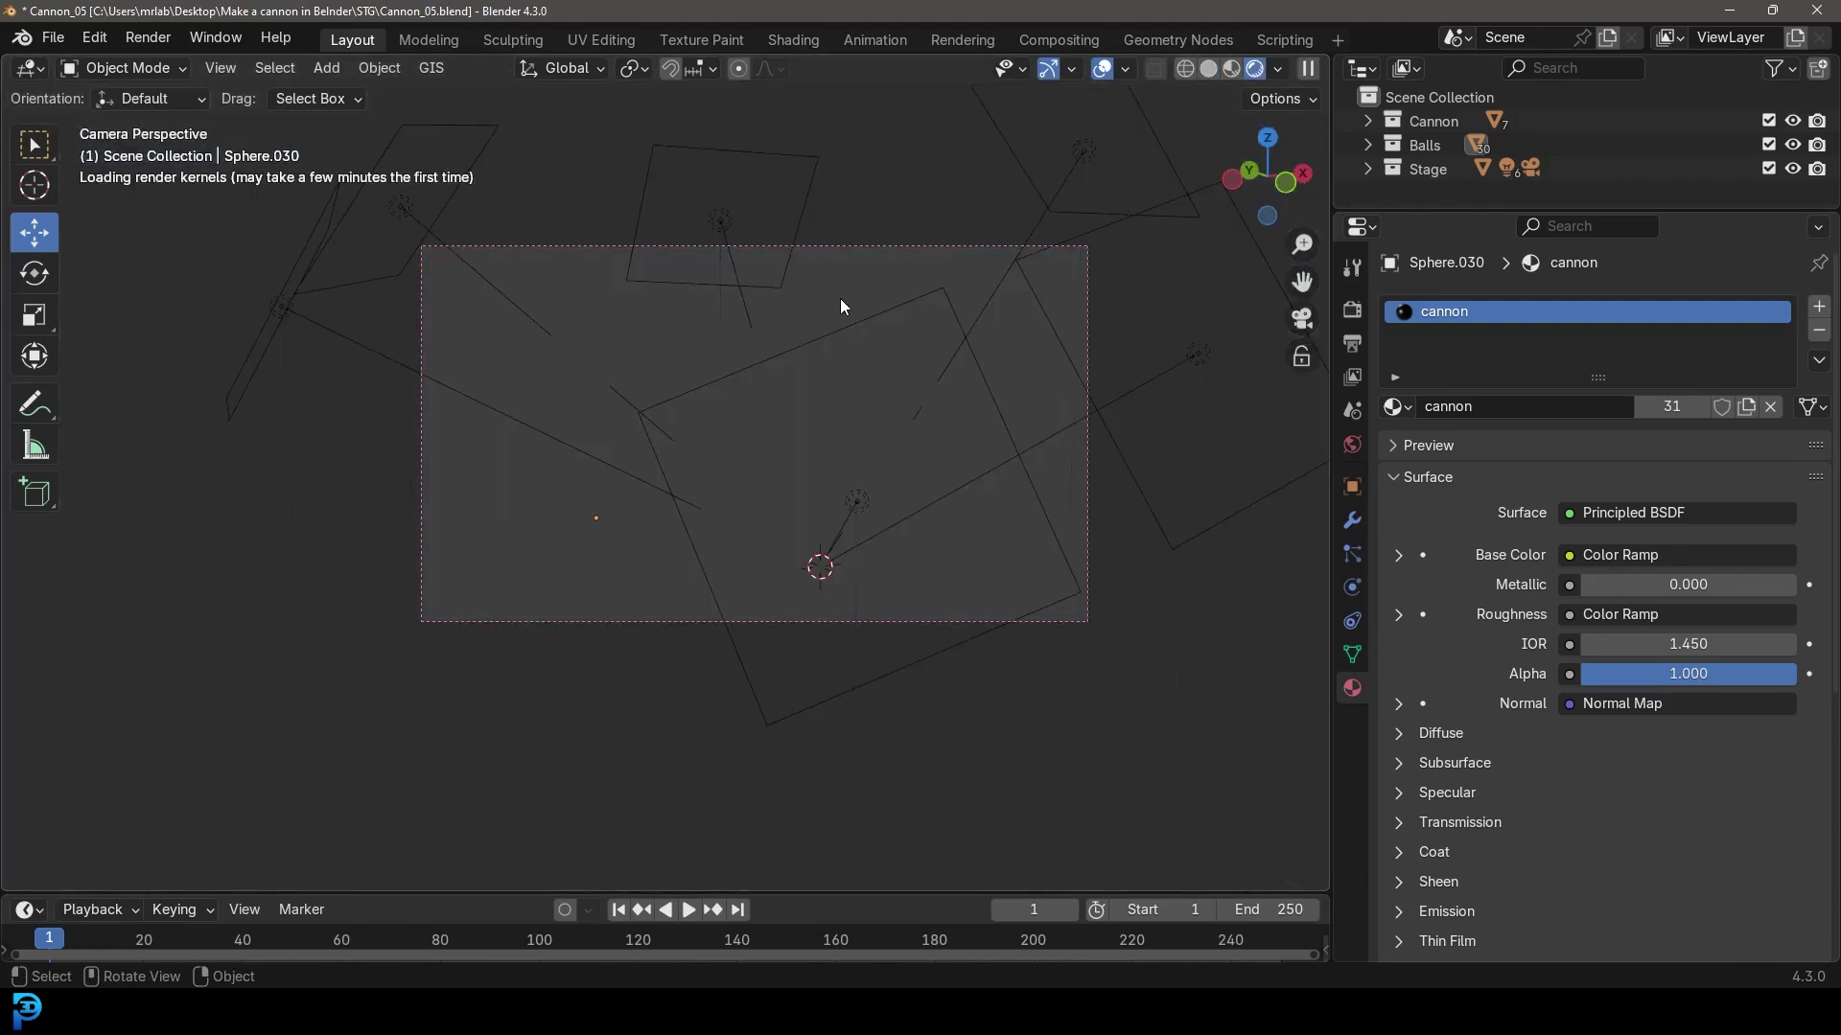
{"action": "key", "text": "ctrl+s"}
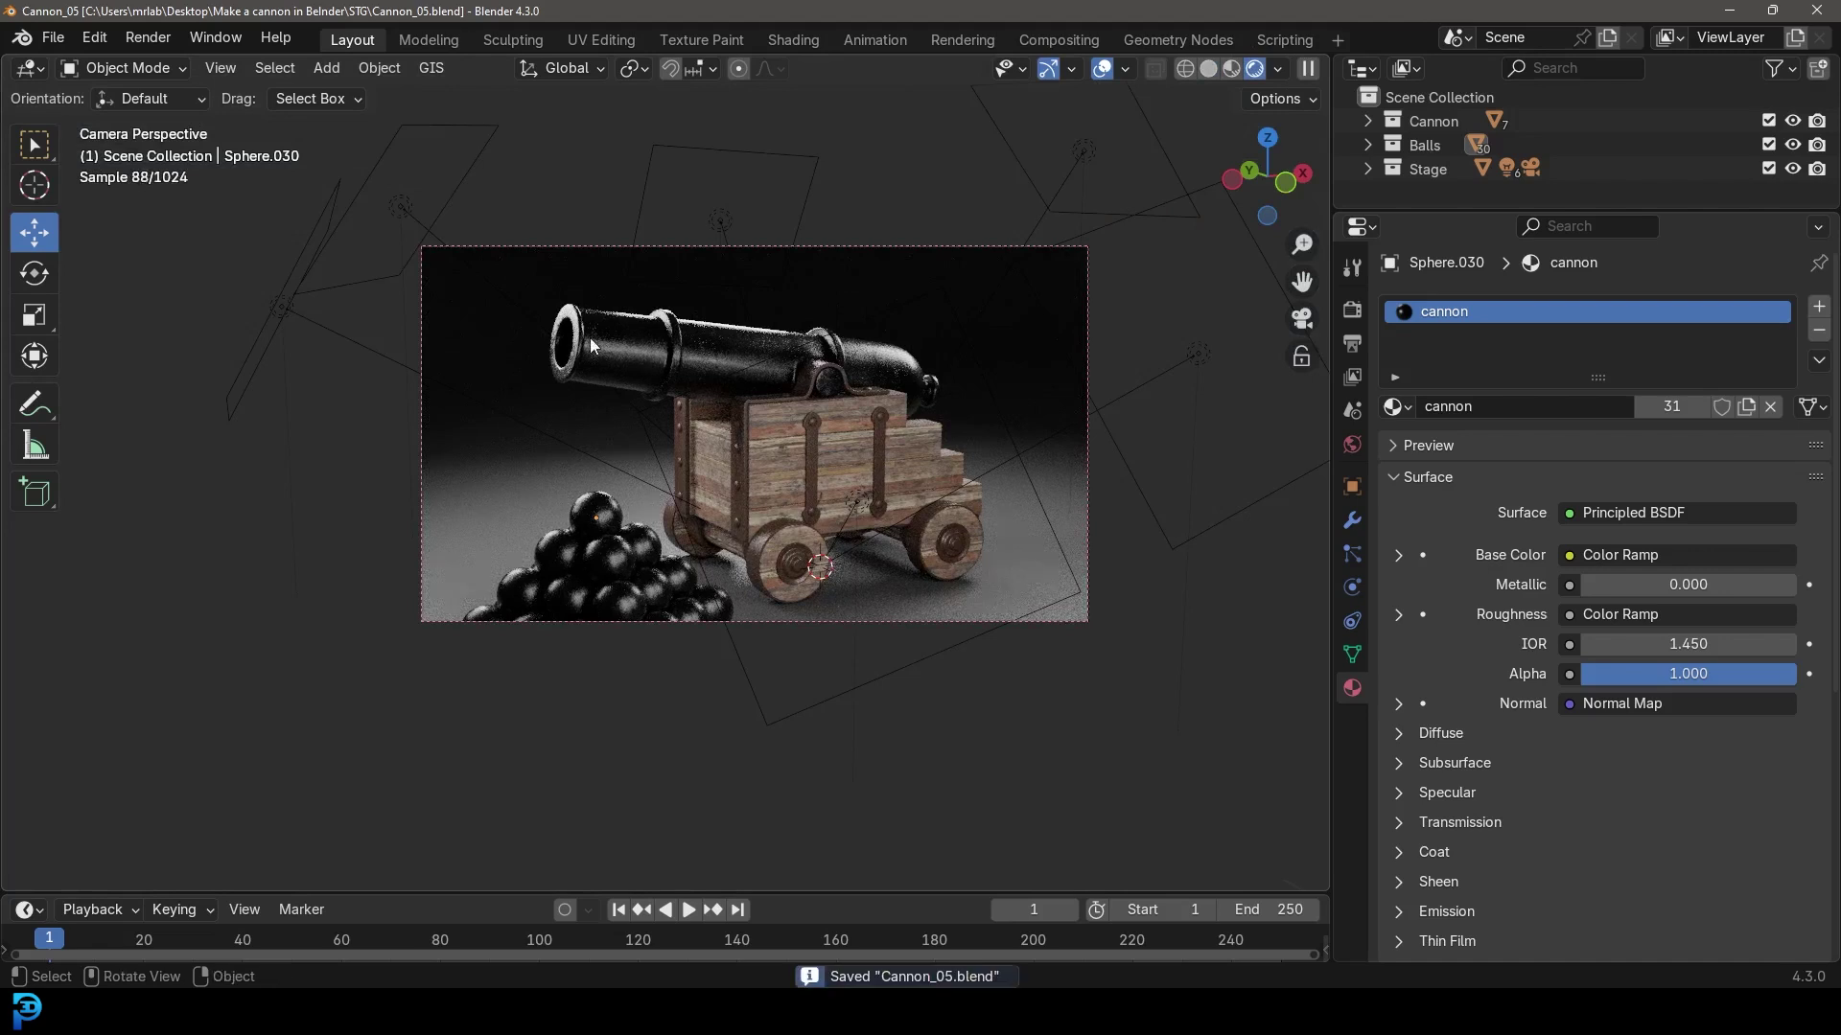
{"action": "left_click", "coordinate": [295, 324]}
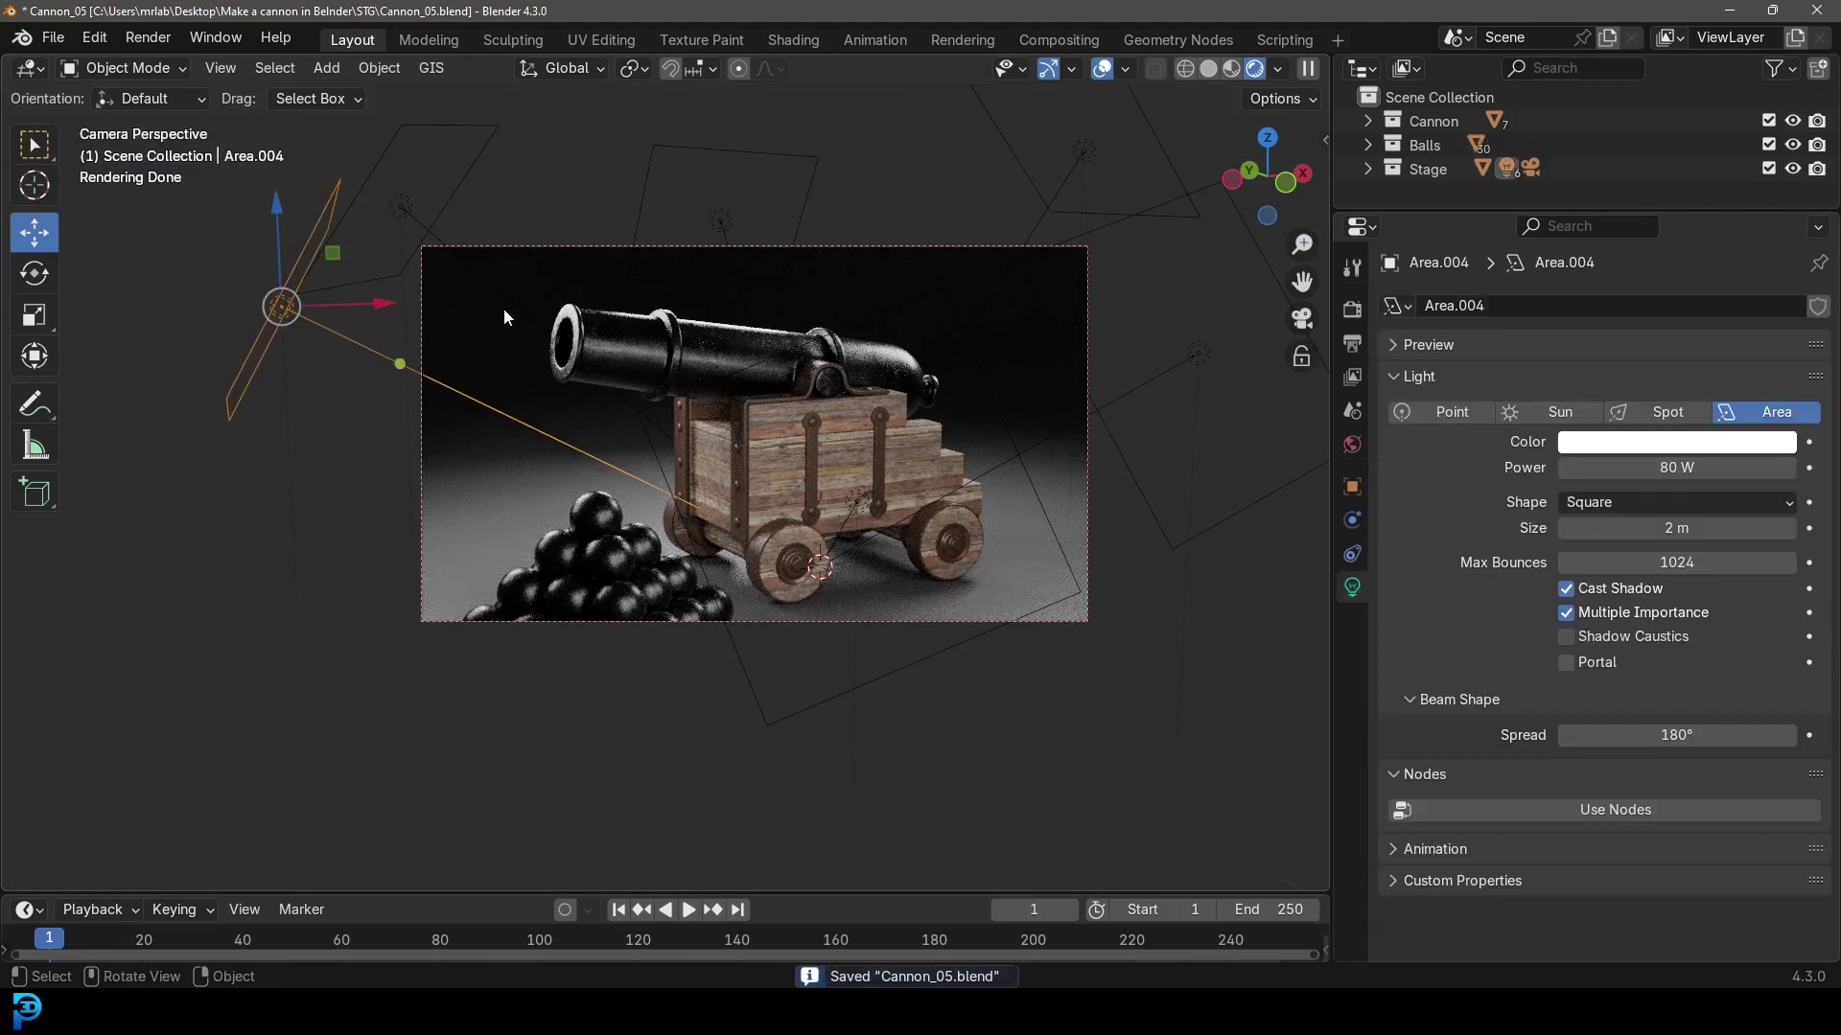
{"action": "scroll", "coordinate": [862, 393], "scroll_direction": "up", "scroll_amount": 2}
{"action": "key", "text": "ctrl+s"}
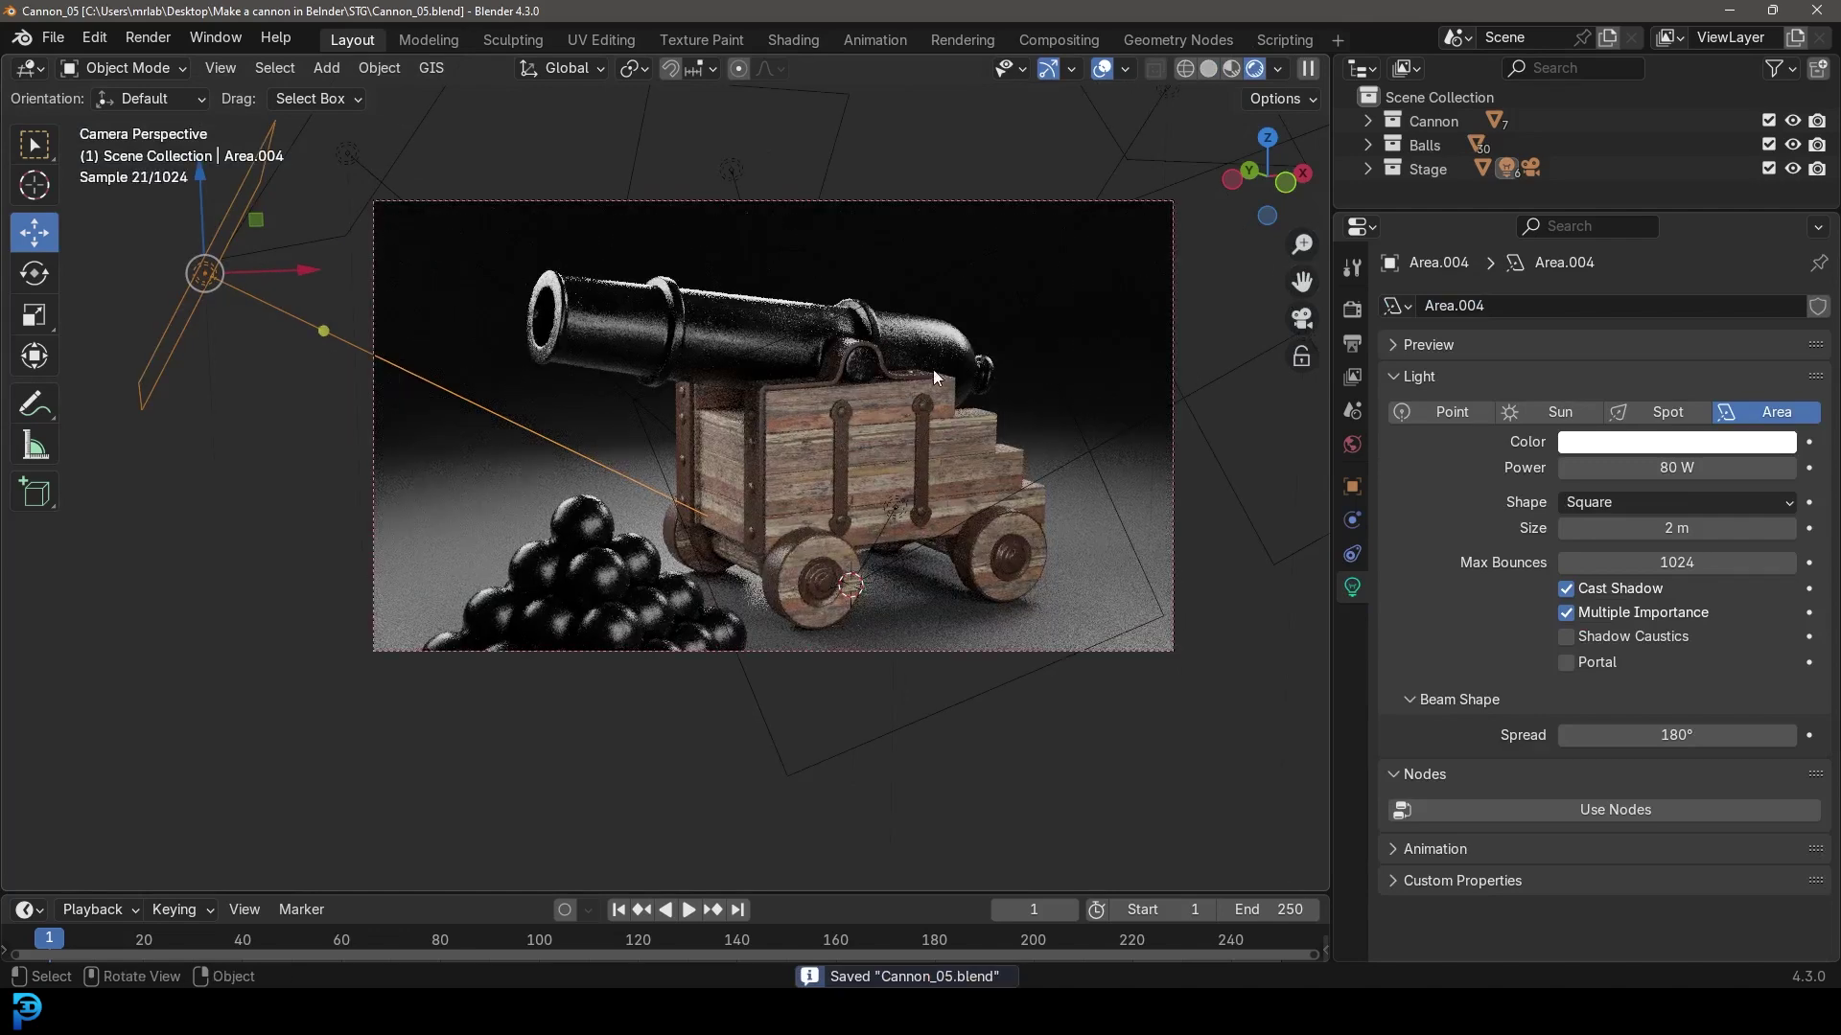
Raise the World background colour to mid grey (value 0.254) and save.
{"action": "left_click", "coordinate": [1351, 445]}
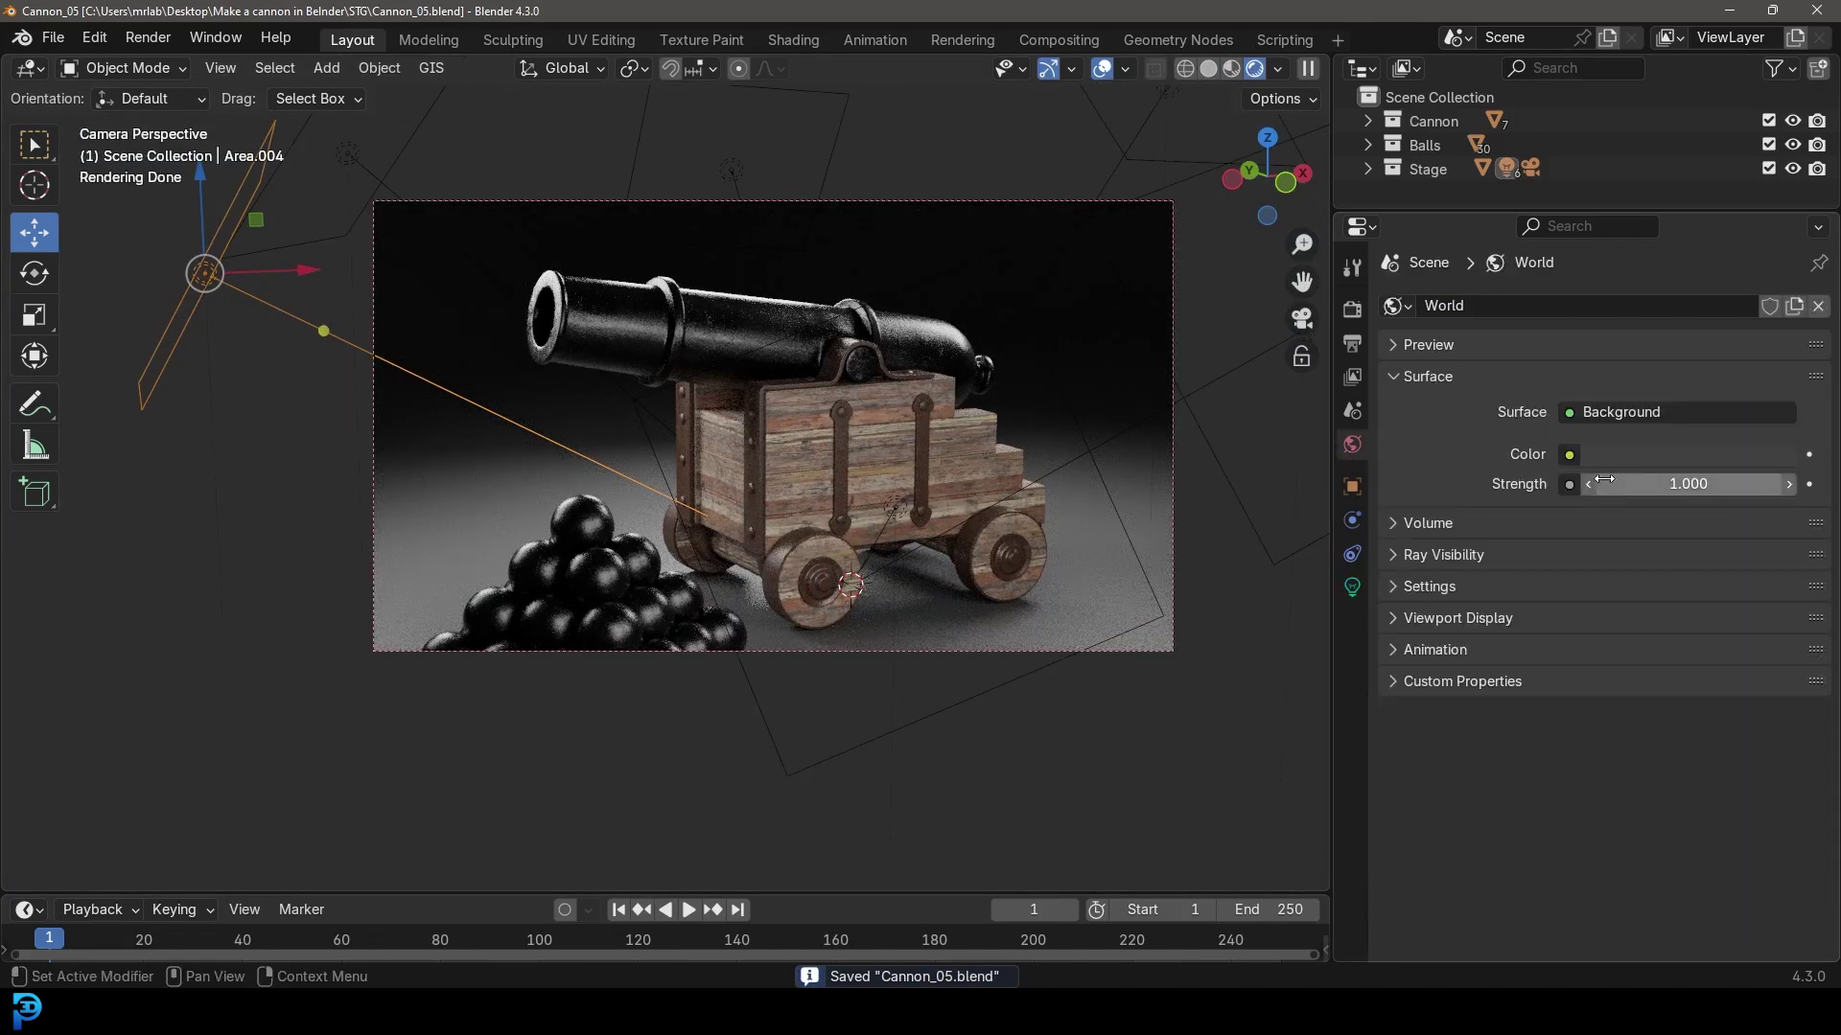
{"action": "left_click", "coordinate": [1572, 462]}
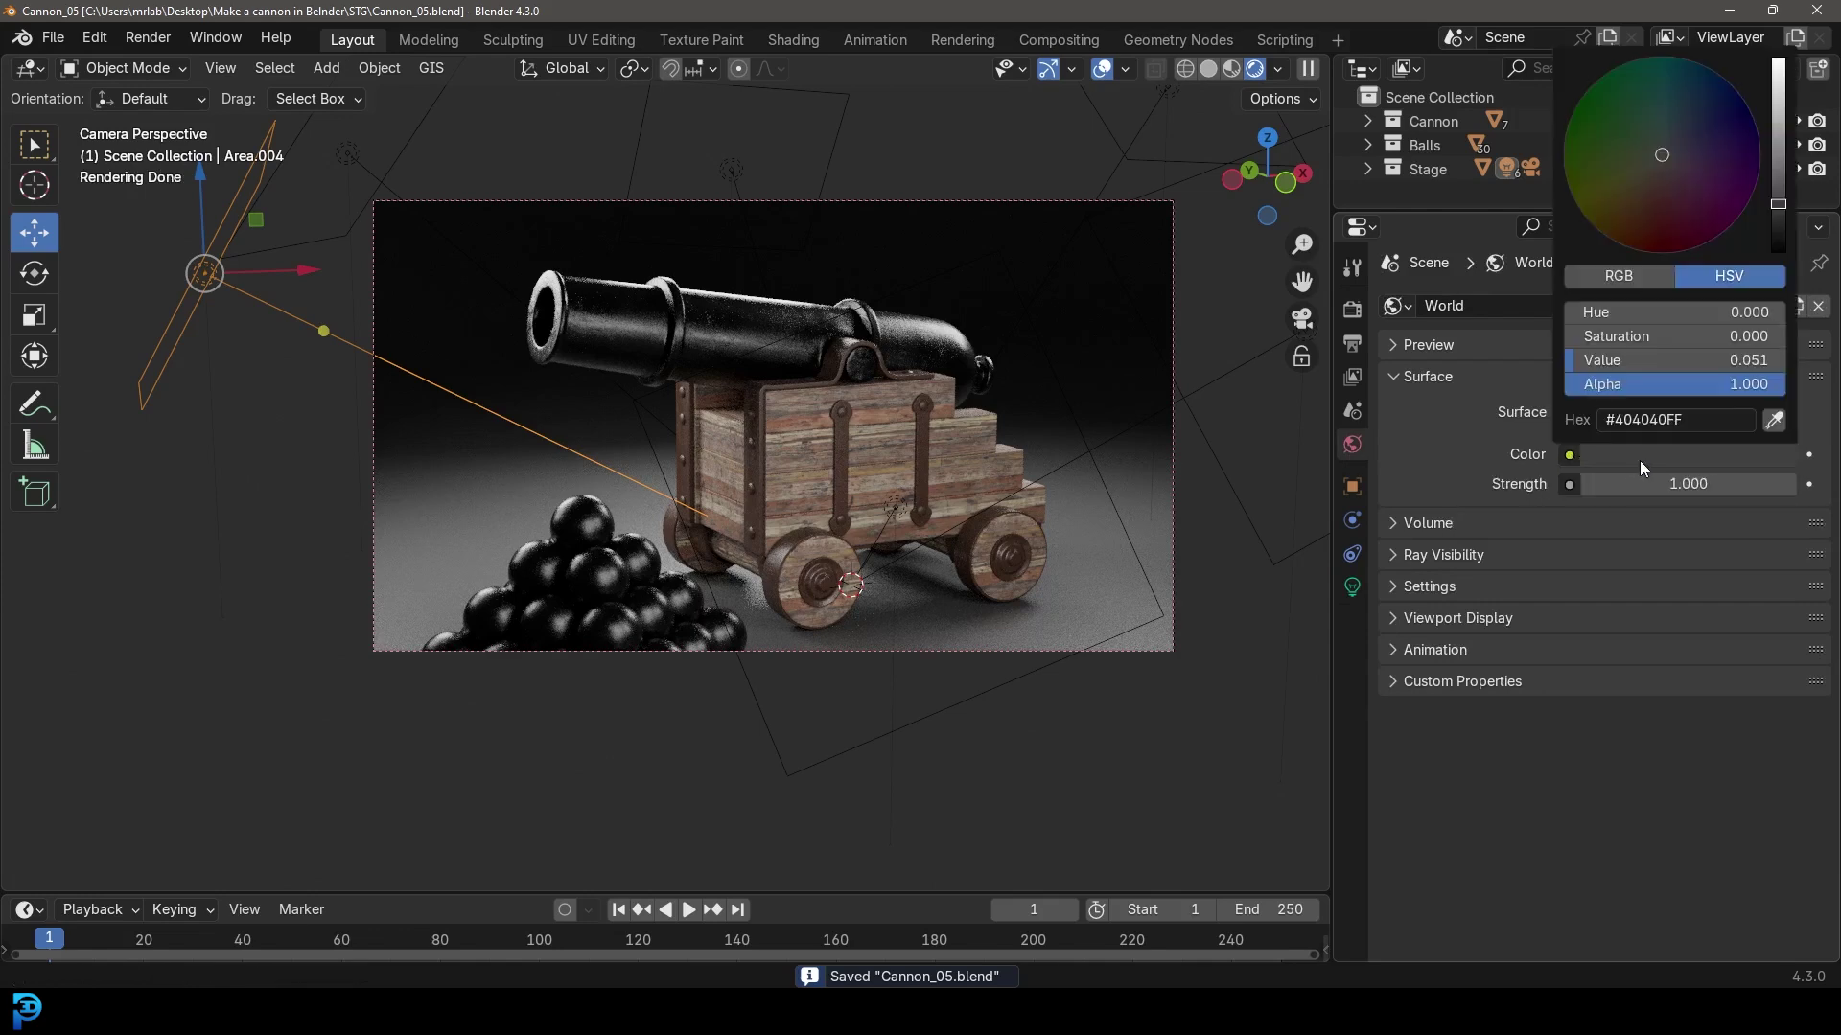
{"action": "left_click_drag", "start_coordinate": [1777, 203], "coordinate": [1777, 146]}
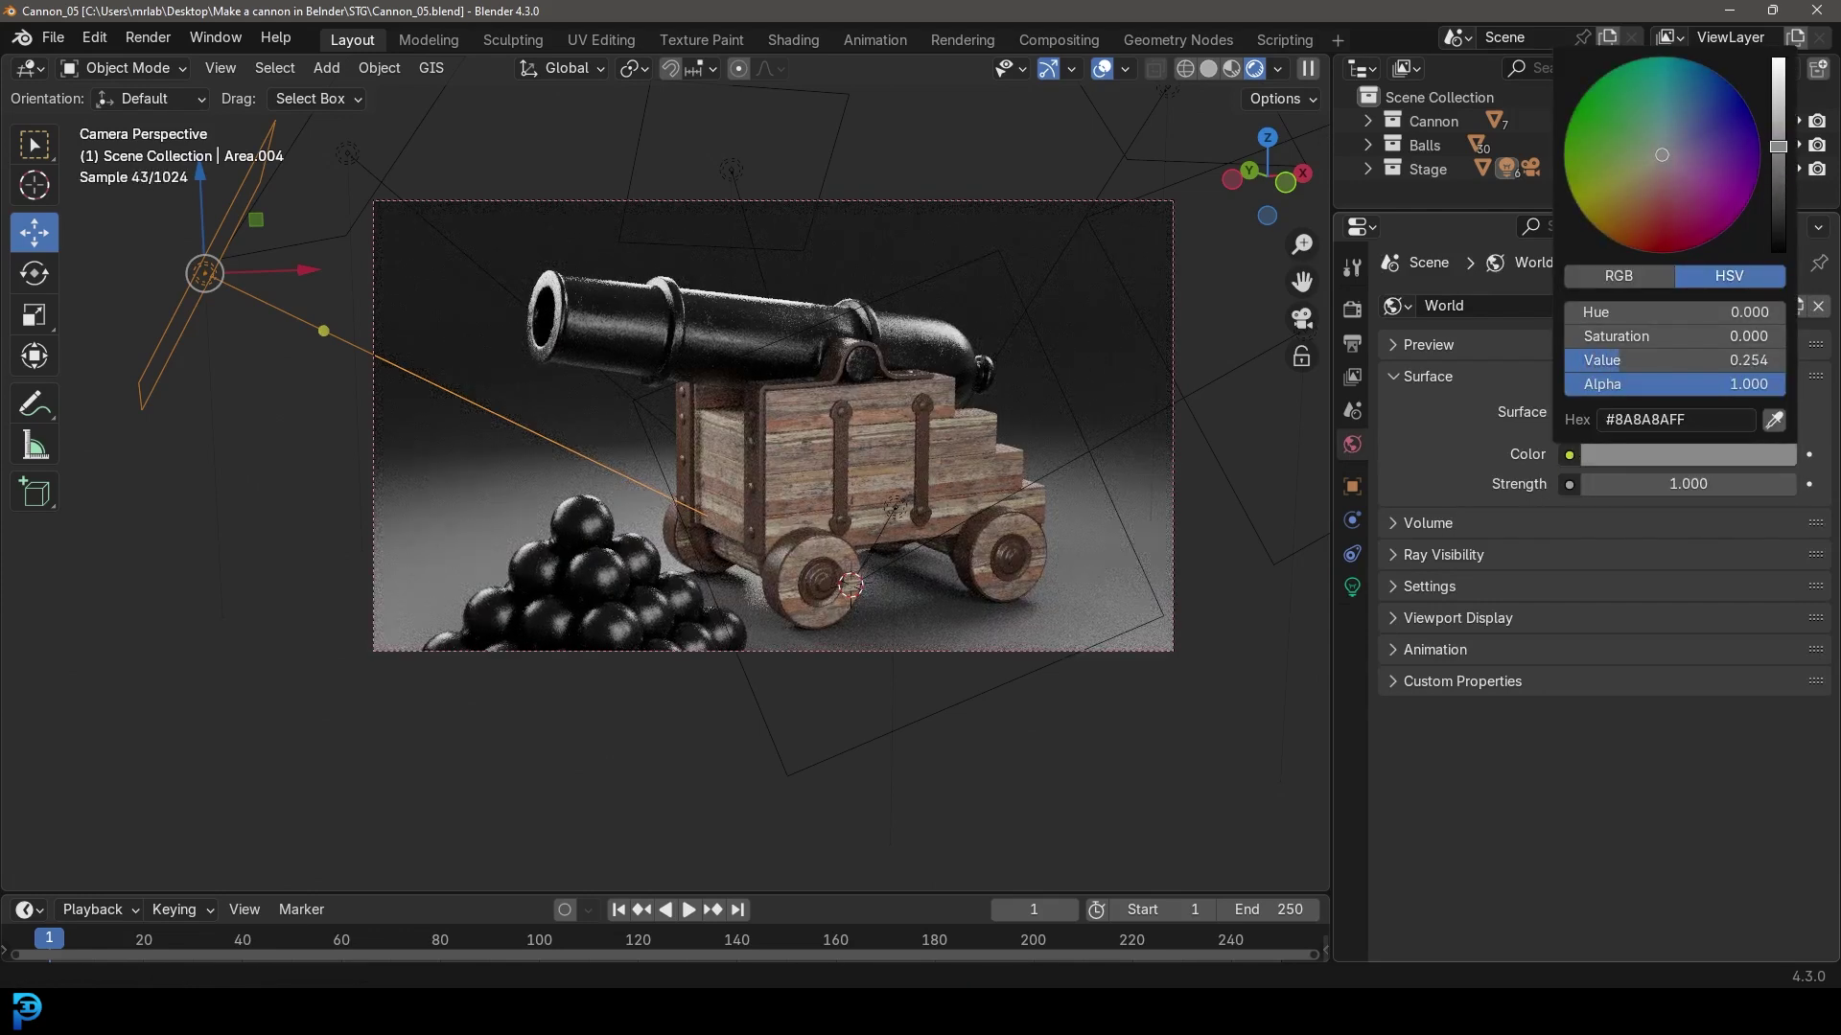
{"action": "key", "text": "ctrl+s"}
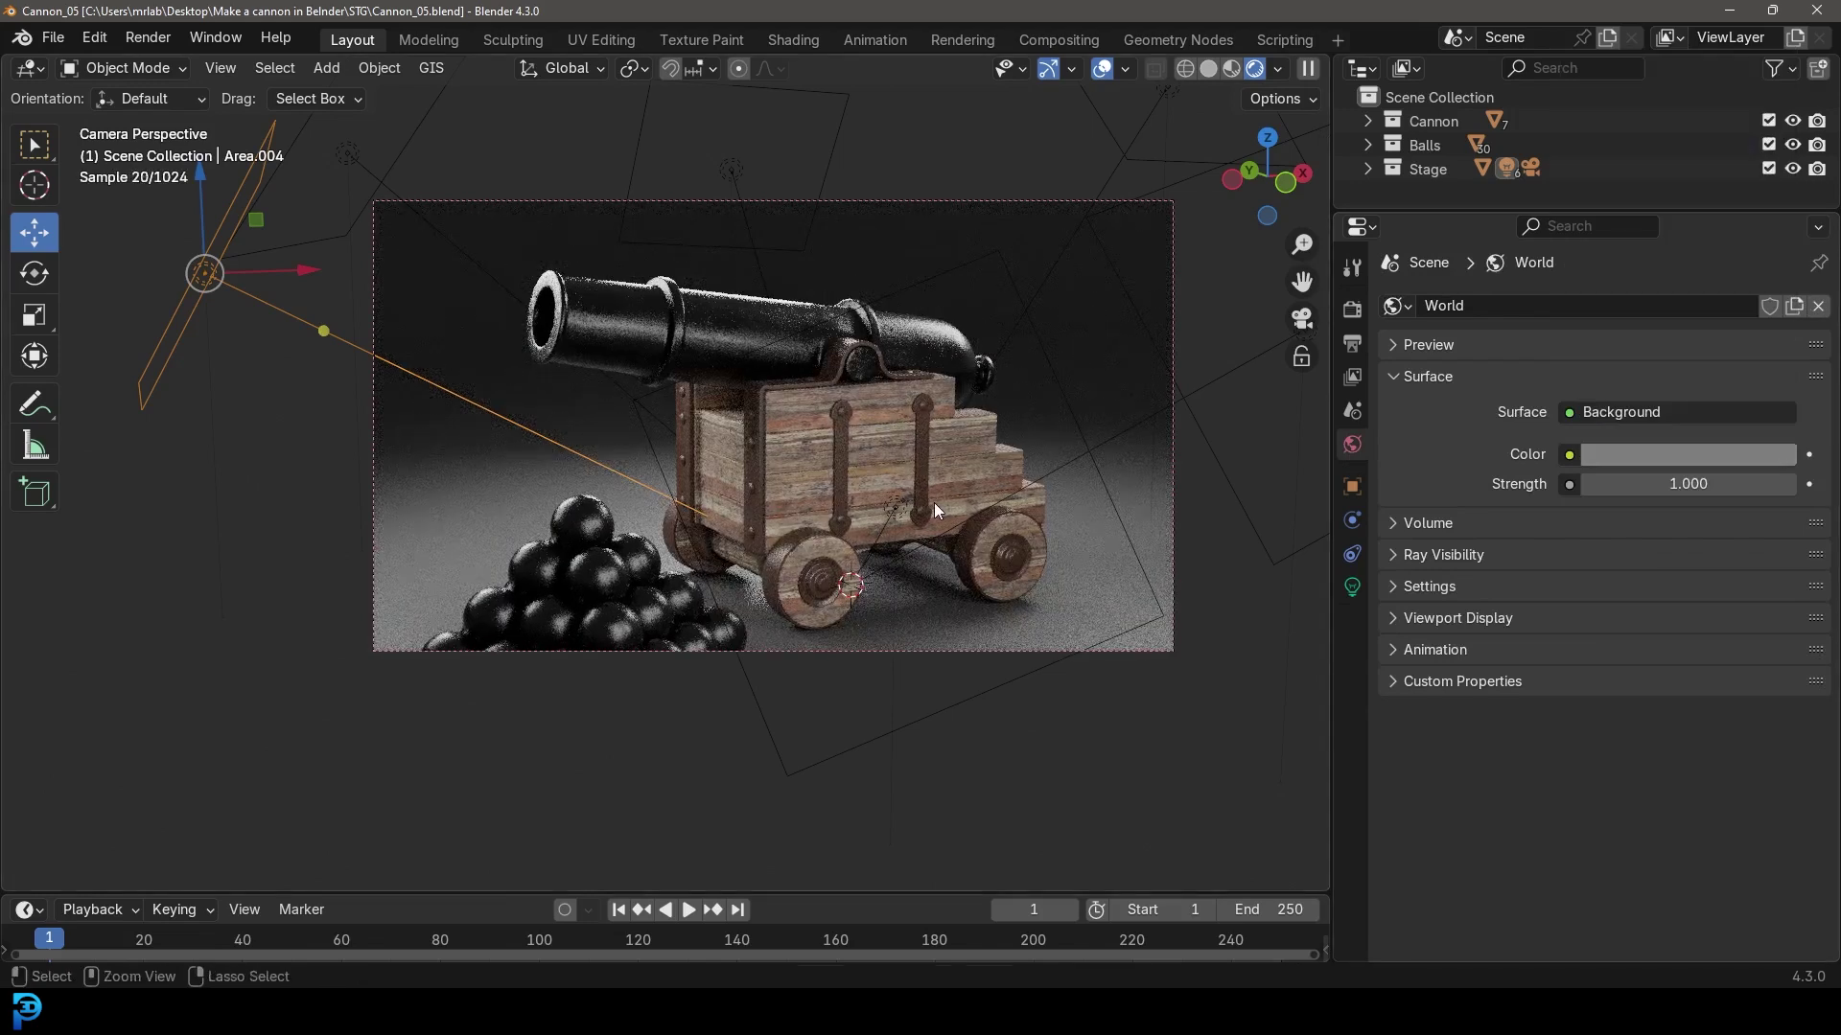
Set the pivot to the 3D cursor and swing the light copy around to a new spot.
{"action": "left_click", "coordinate": [194, 280]}
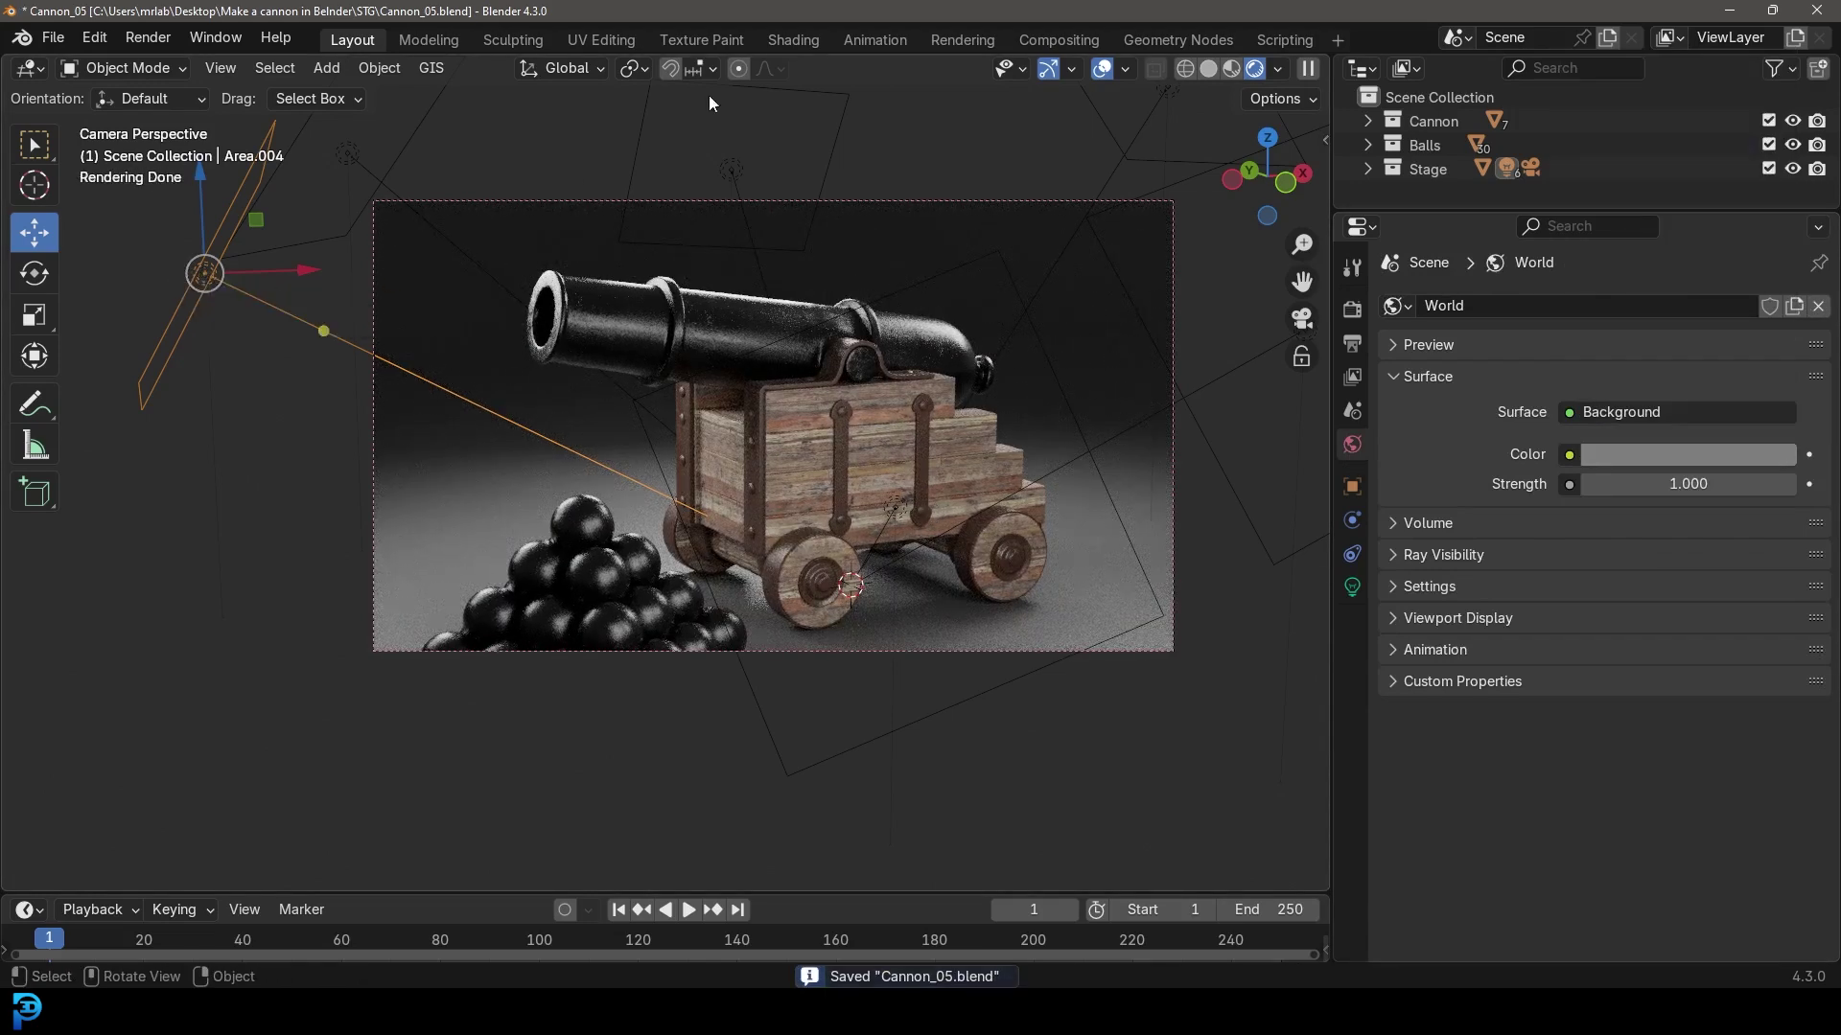
{"action": "left_click", "coordinate": [631, 68]}
{"action": "left_click", "coordinate": [668, 159]}
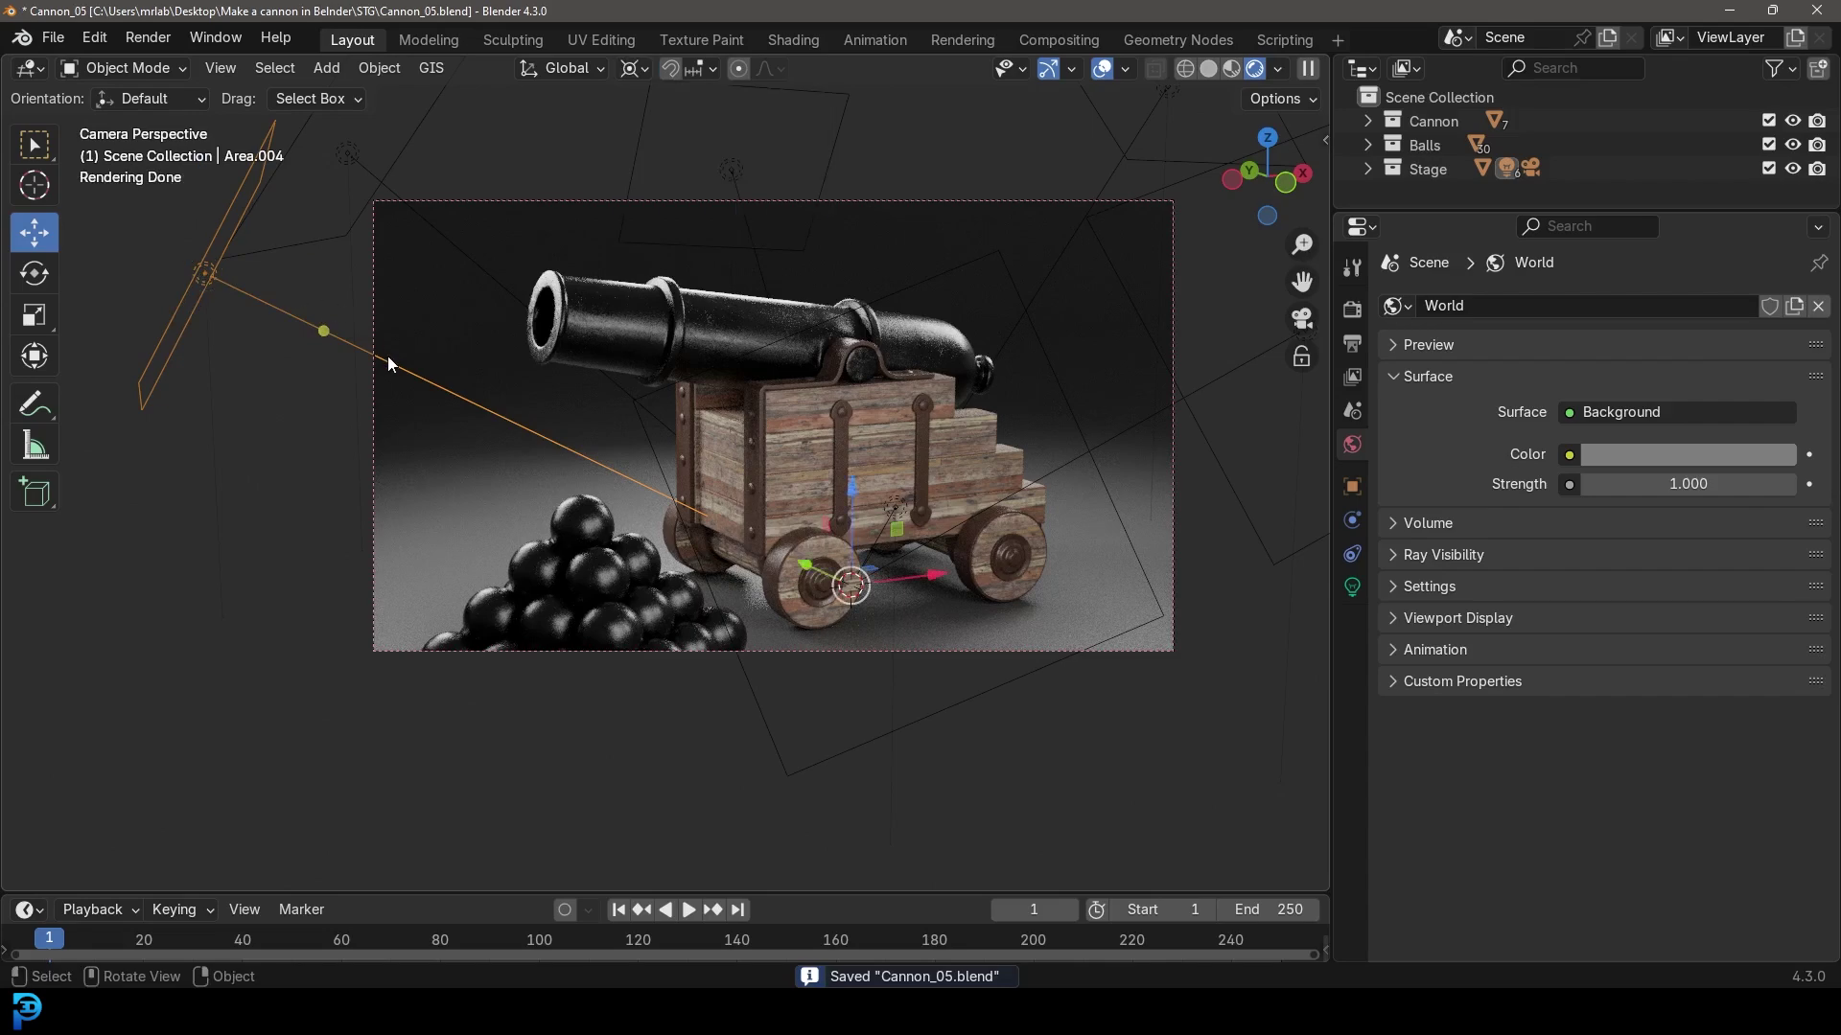
{"action": "key", "text": "r"}
{"action": "key", "text": "r"}
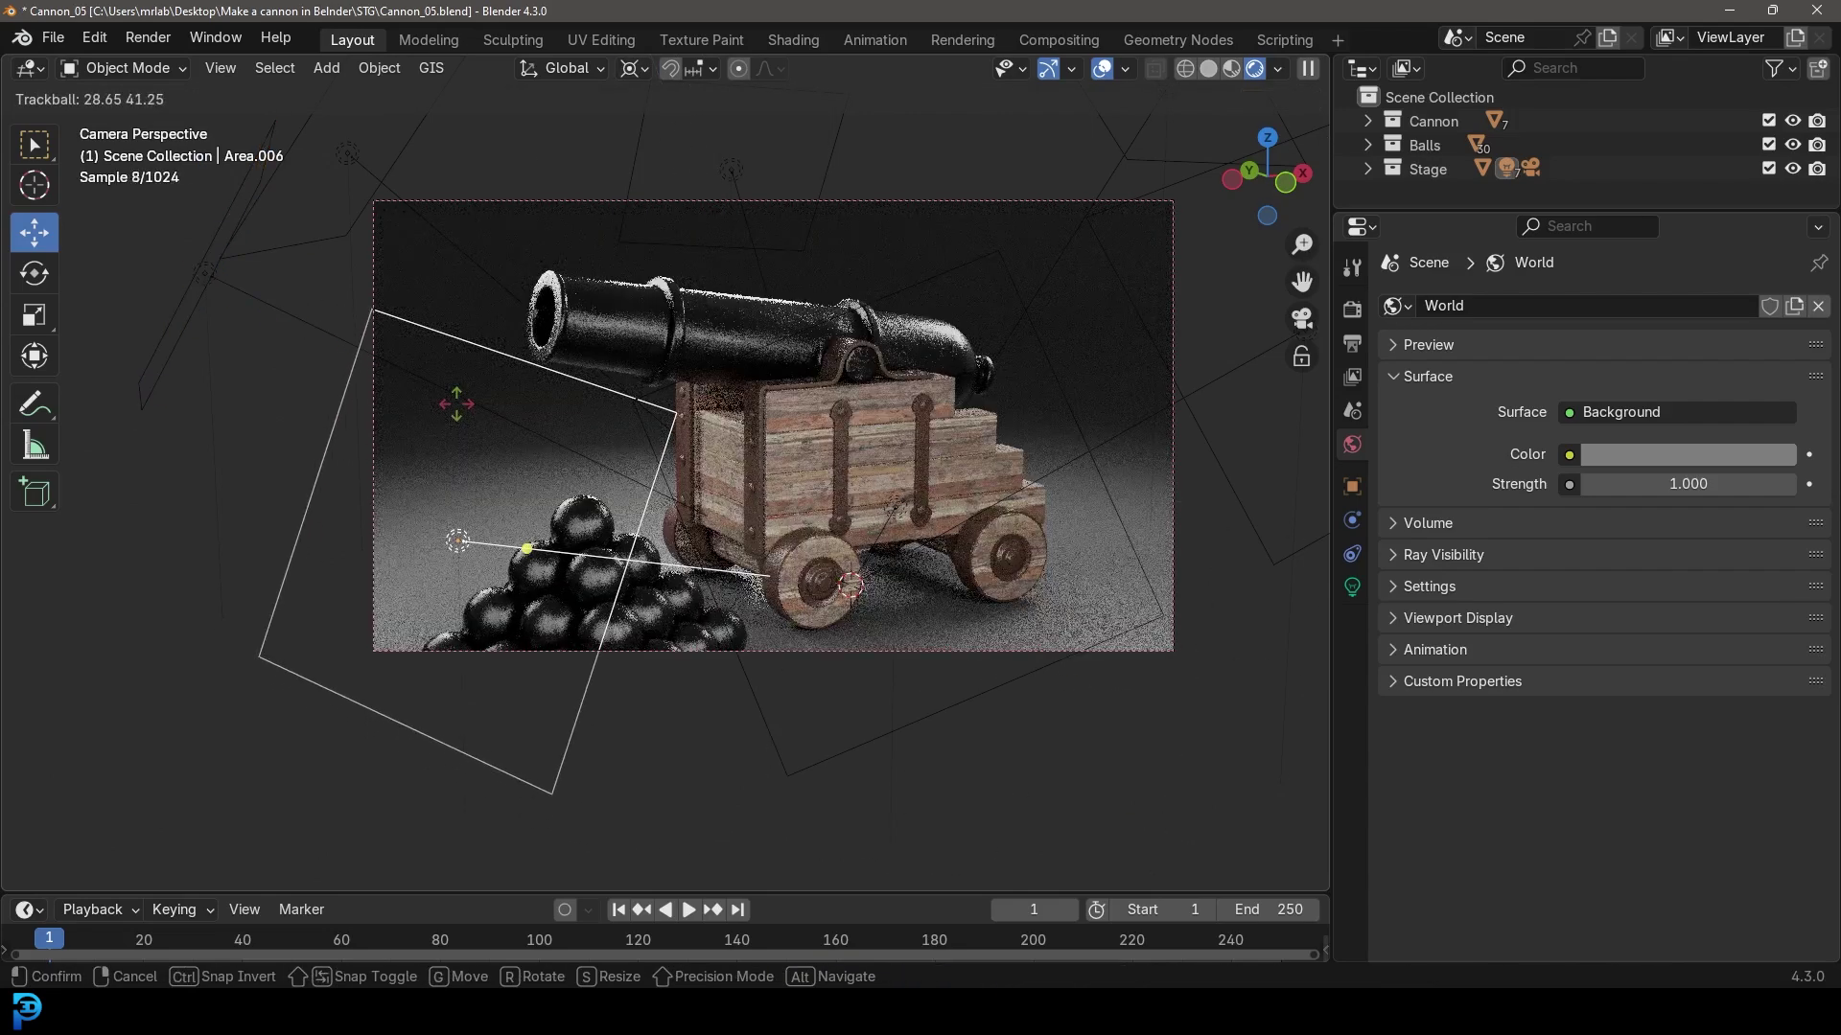
{"action": "left_click", "coordinate": [456, 403]}
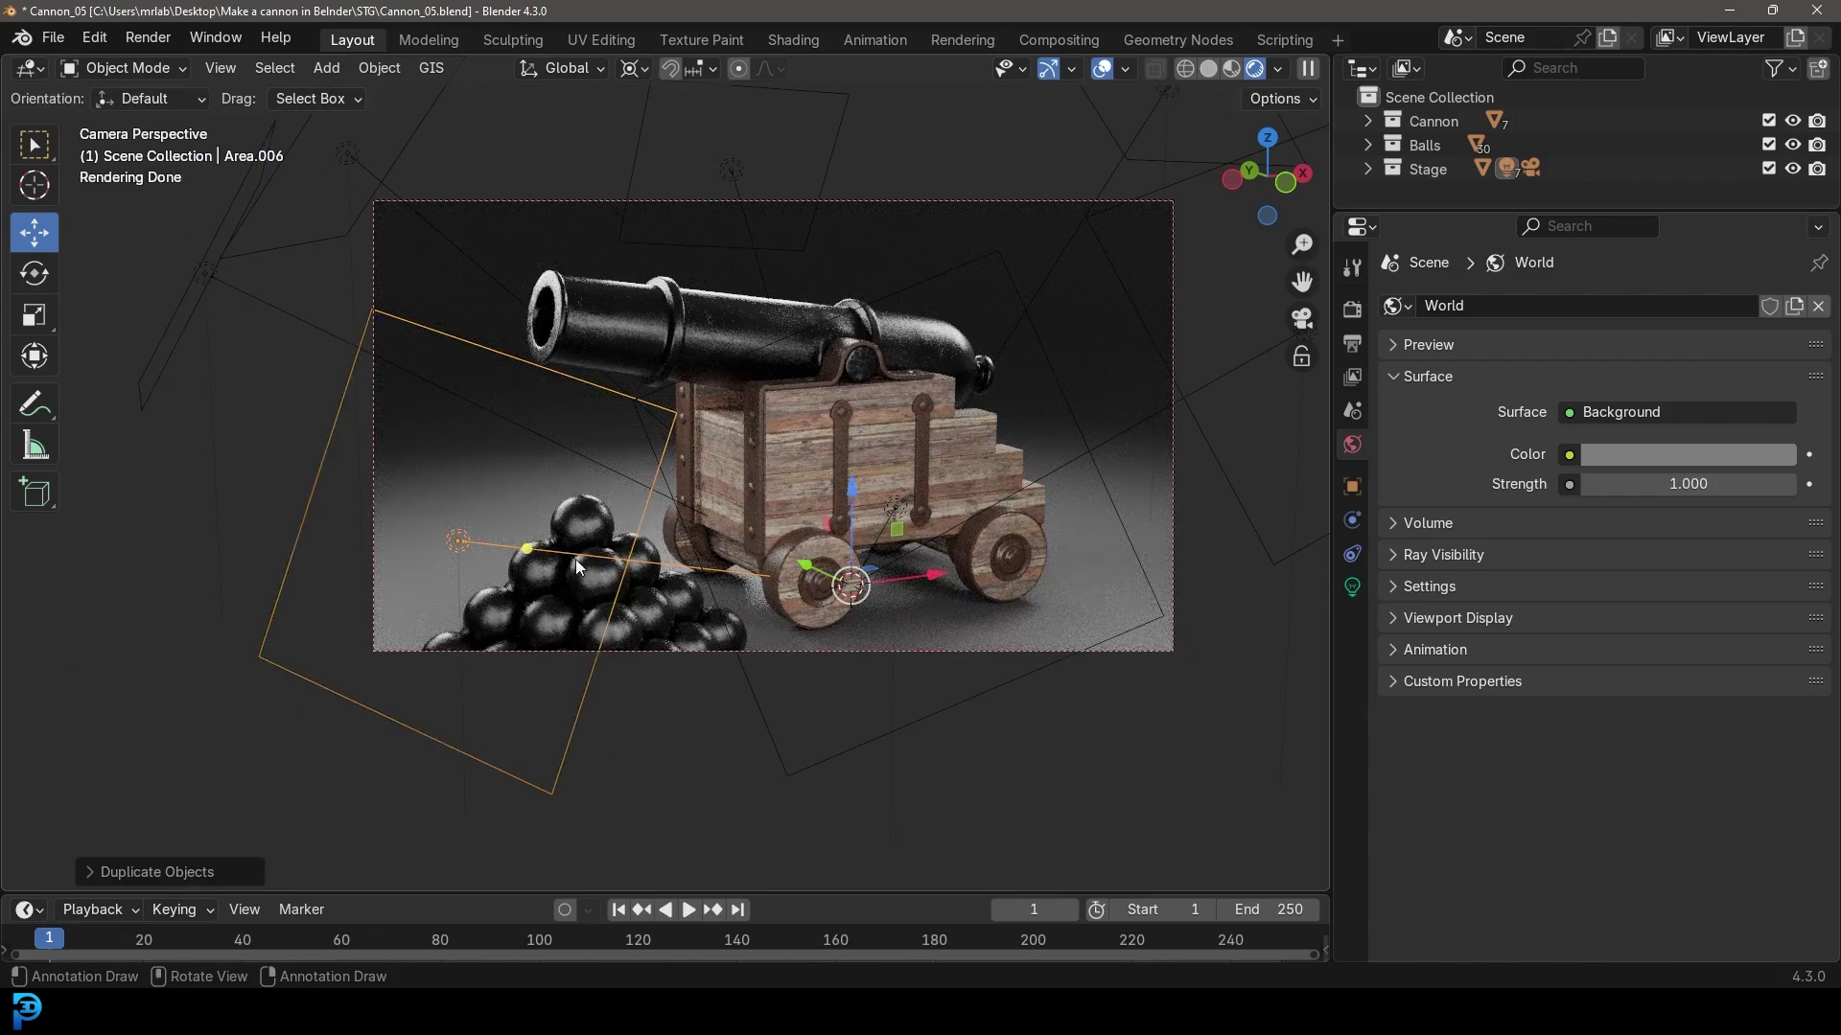
Adjust the camera view to check the lighting and save Cannon_05.blend.
{"action": "middle_click_drag", "start_coordinate": [566, 628], "coordinate": [553, 533], "text": "shift"}
{"action": "scroll", "coordinate": [556, 527], "scroll_direction": "up", "scroll_amount": 1}
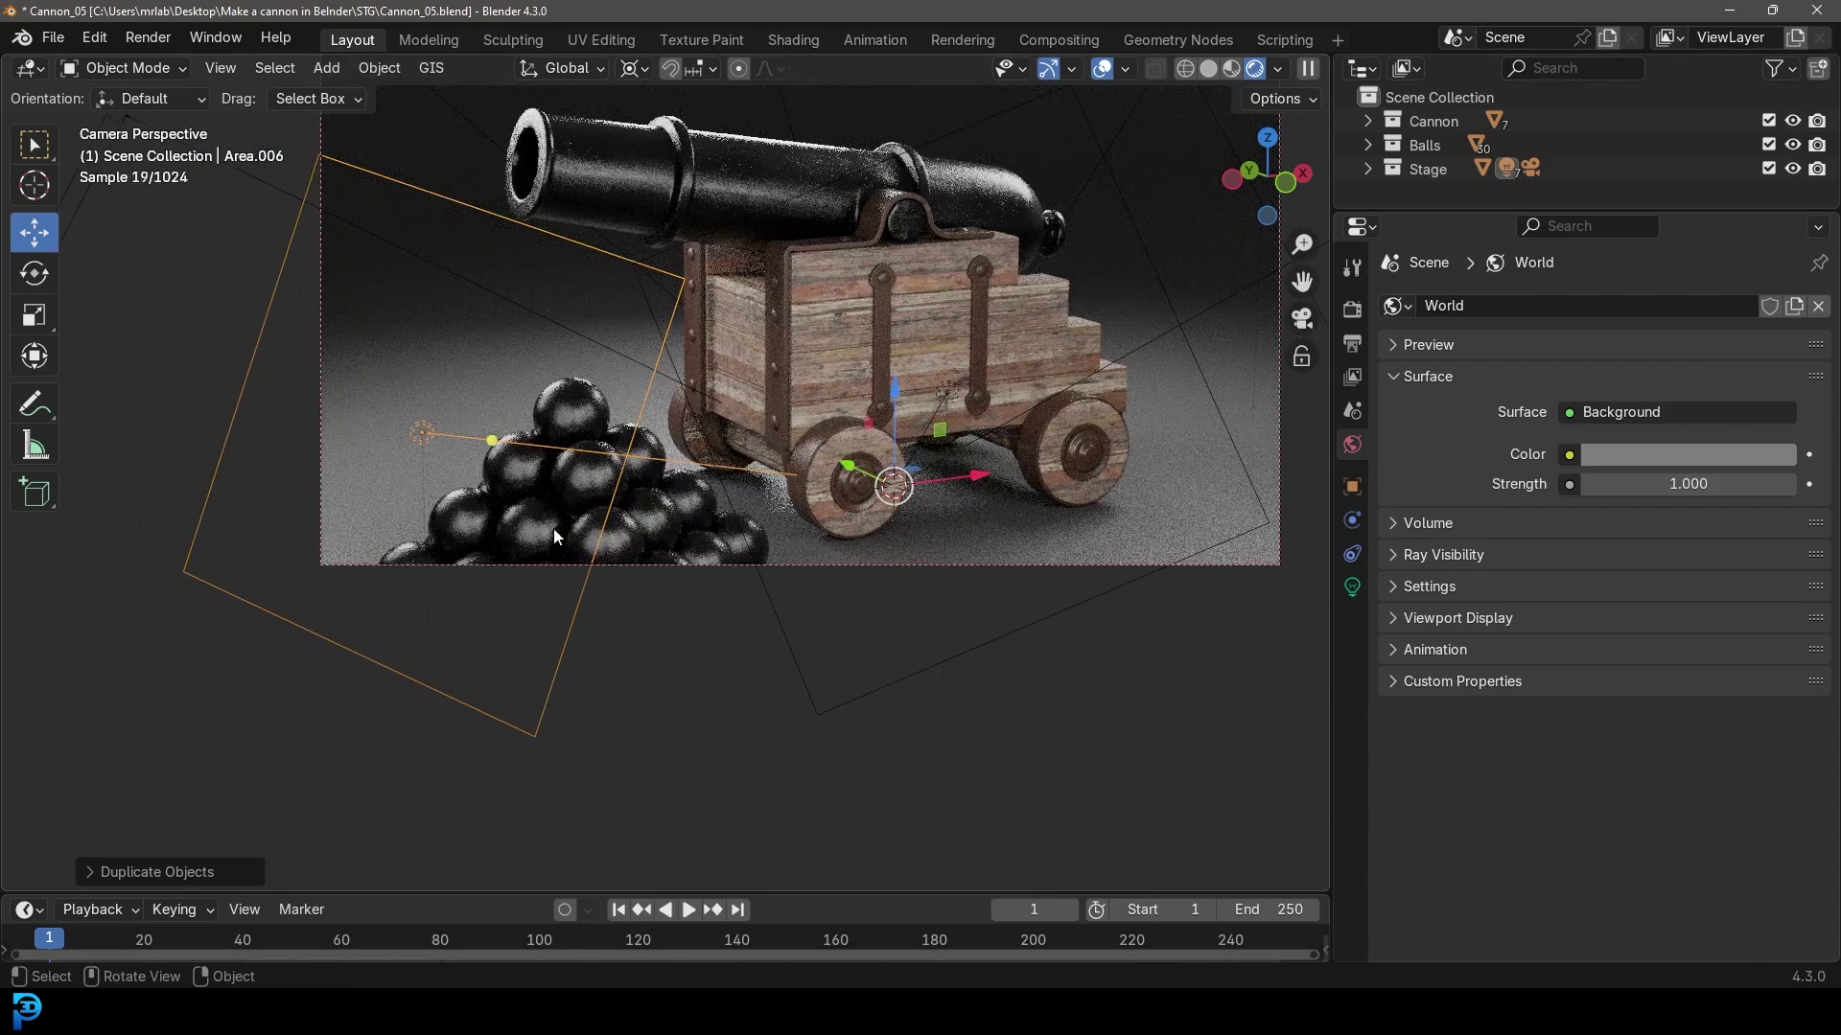
{"action": "scroll", "coordinate": [696, 495], "scroll_direction": "down", "scroll_amount": 2}
{"action": "scroll", "coordinate": [738, 389], "scroll_direction": "up", "scroll_amount": 2}
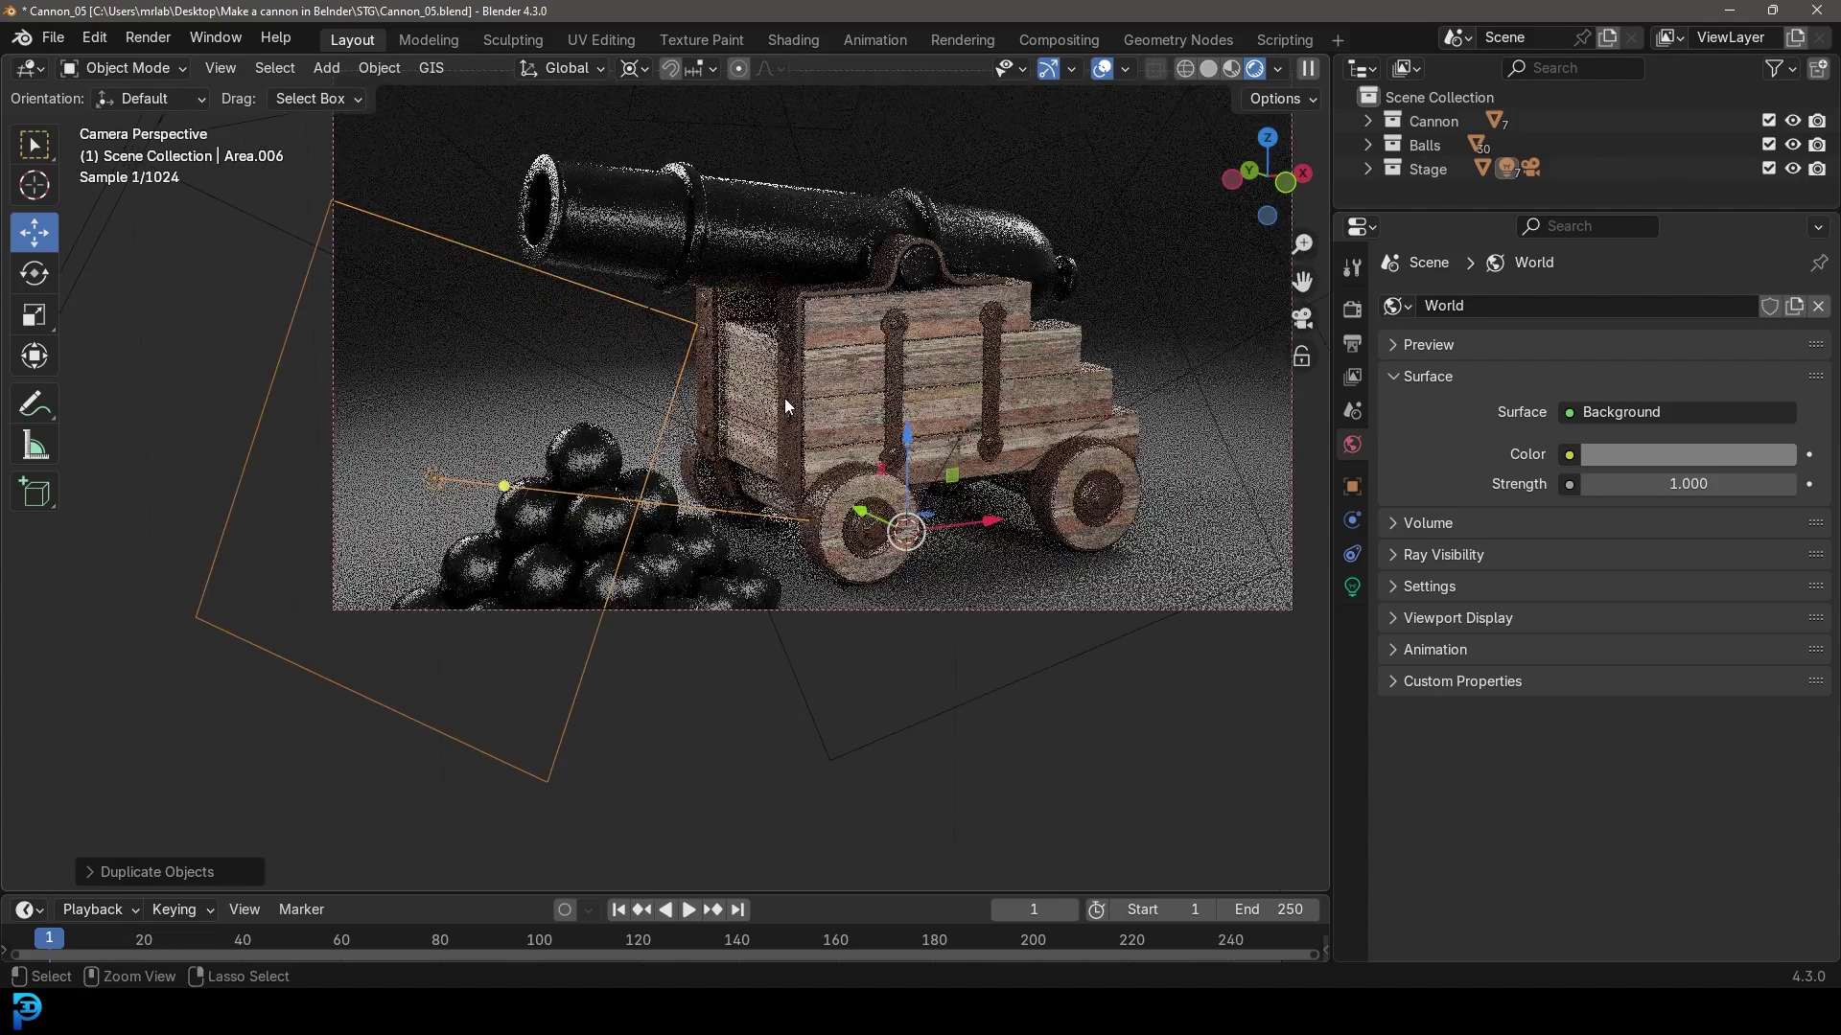
{"action": "key", "text": "ctrl+s"}
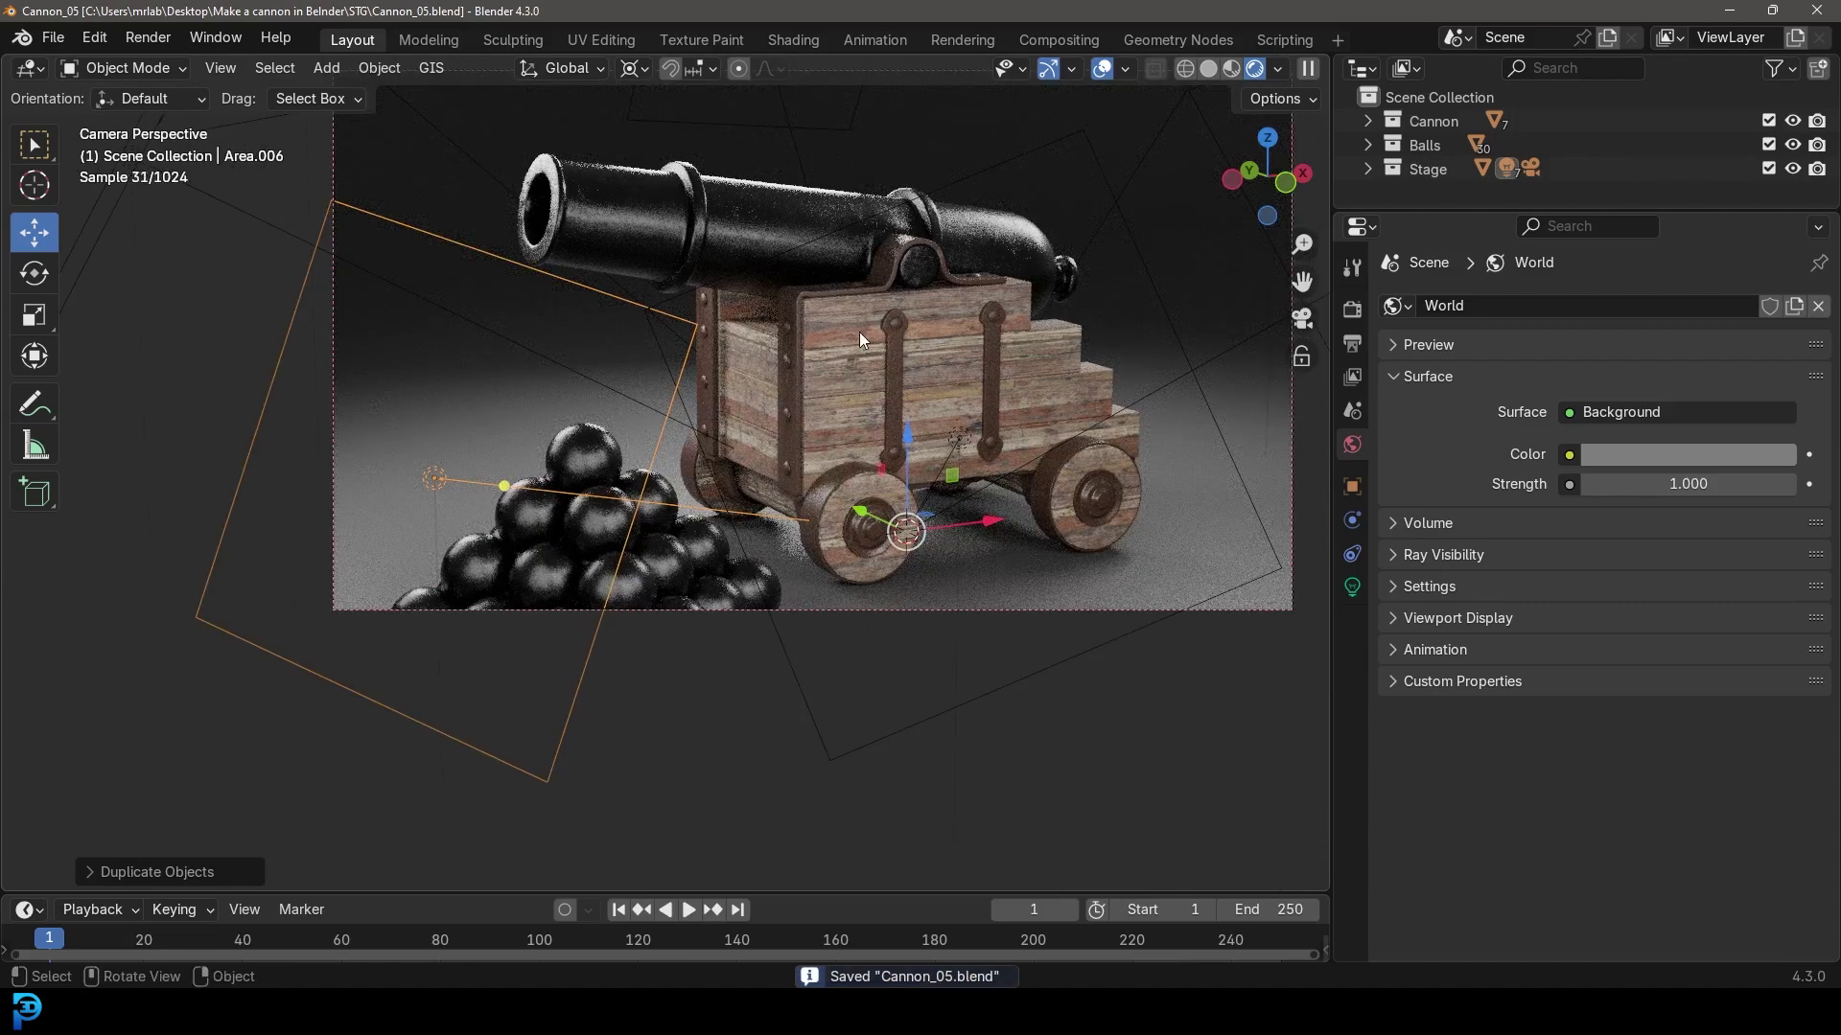
{"action": "middle_click_drag", "start_coordinate": [878, 287], "coordinate": [830, 381], "text": "shift"}
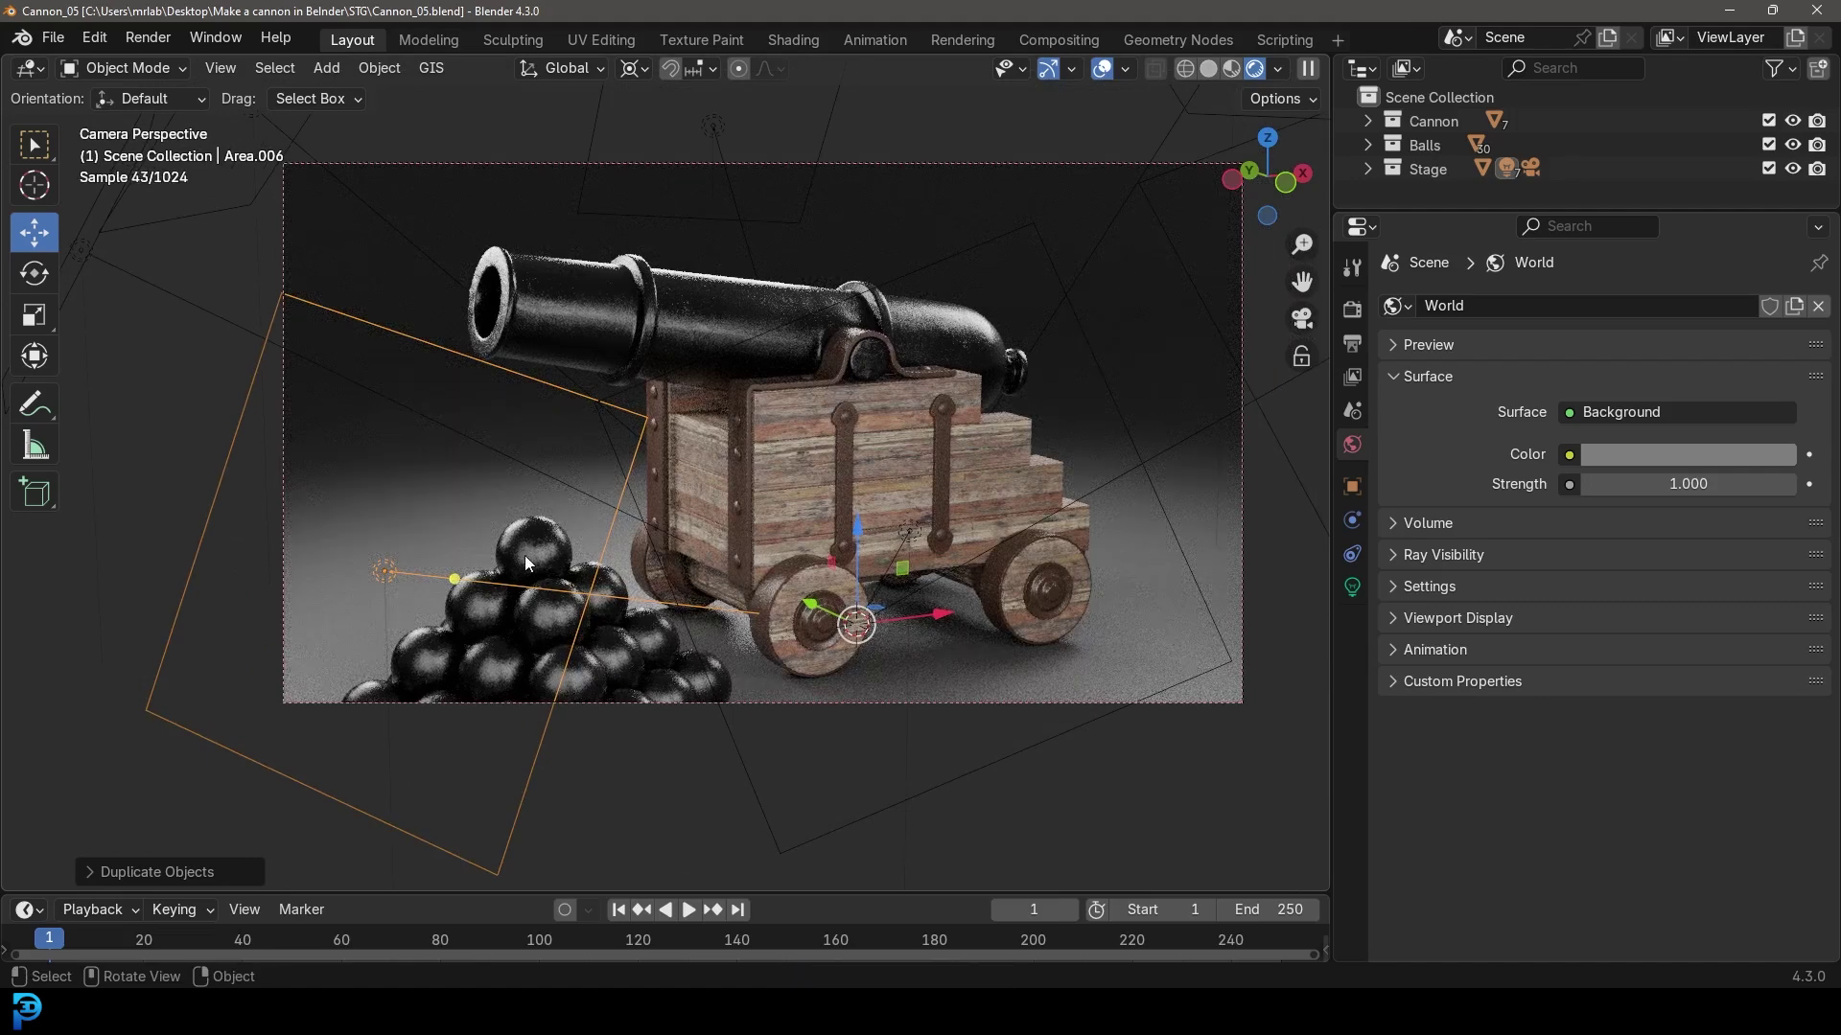
{"action": "scroll", "coordinate": [995, 418], "scroll_direction": "down", "scroll_amount": 2}
Duplicate the upper-right Area.001 light and roughly rotate and move the copy.
{"action": "left_click", "coordinate": [1049, 186]}
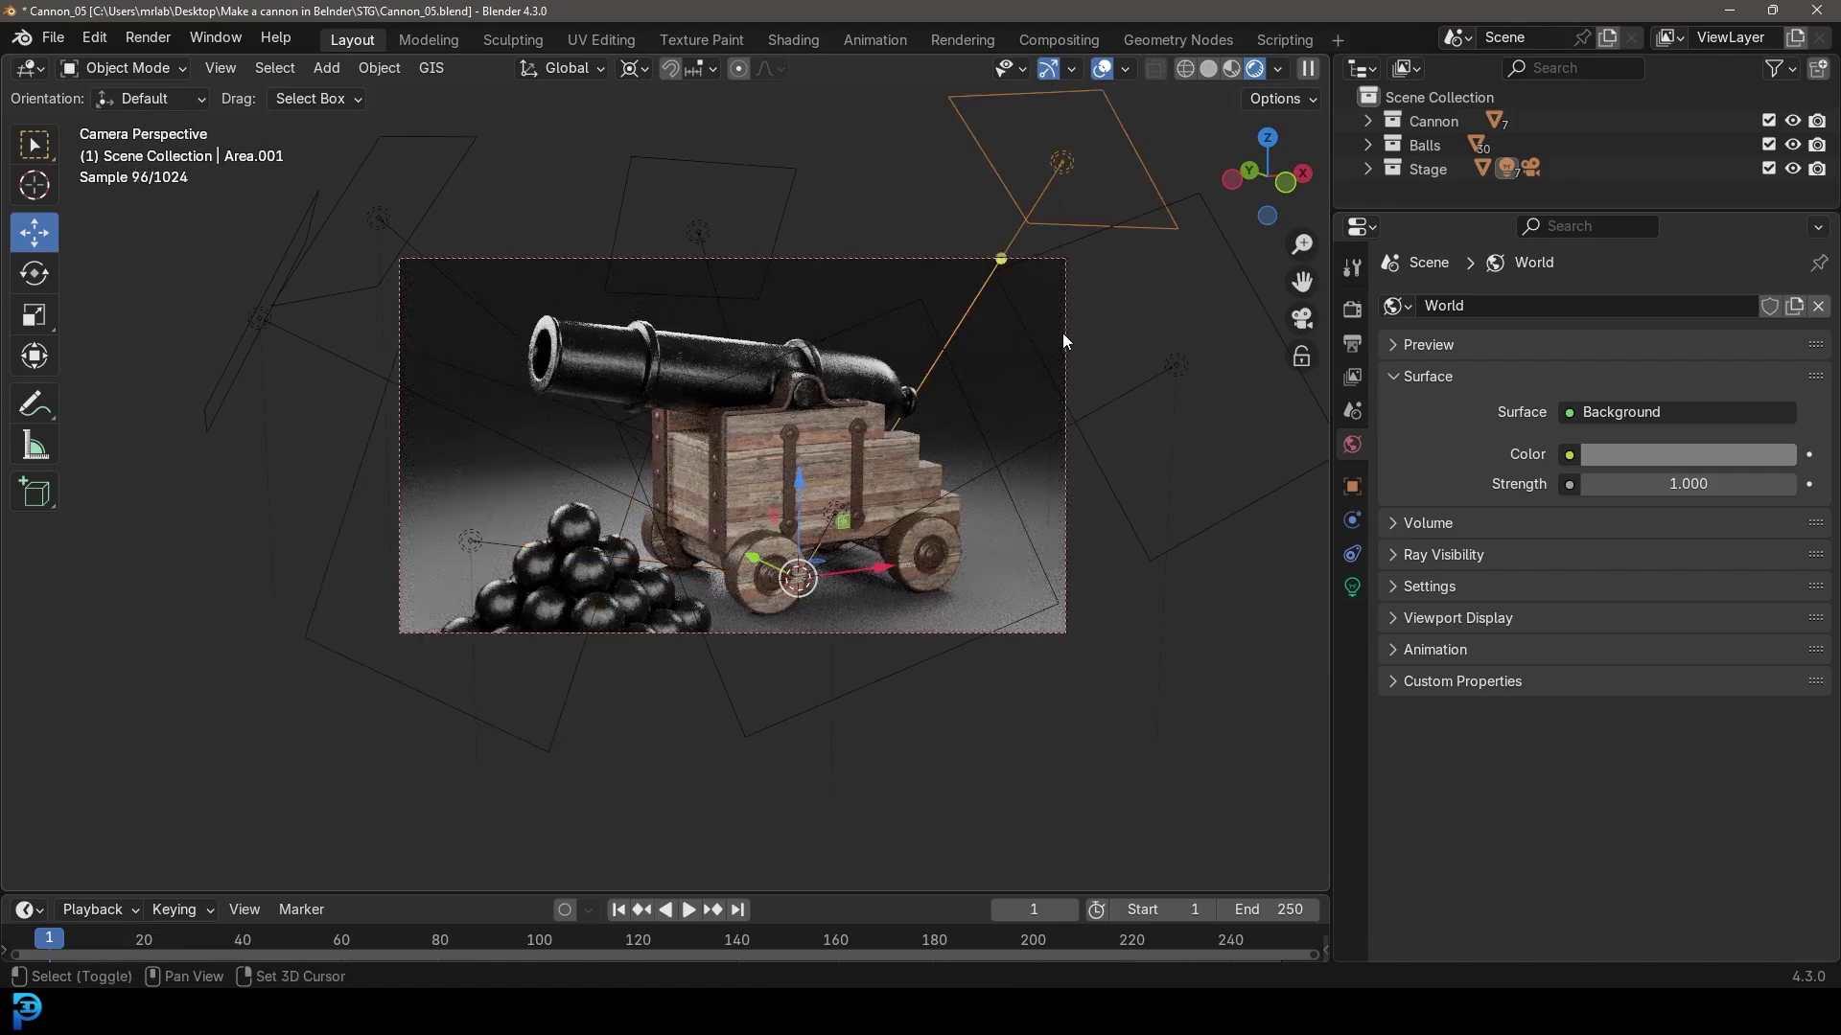
{"action": "key", "text": "shift+d"}
{"action": "key", "text": "r"}
{"action": "key", "text": "r"}
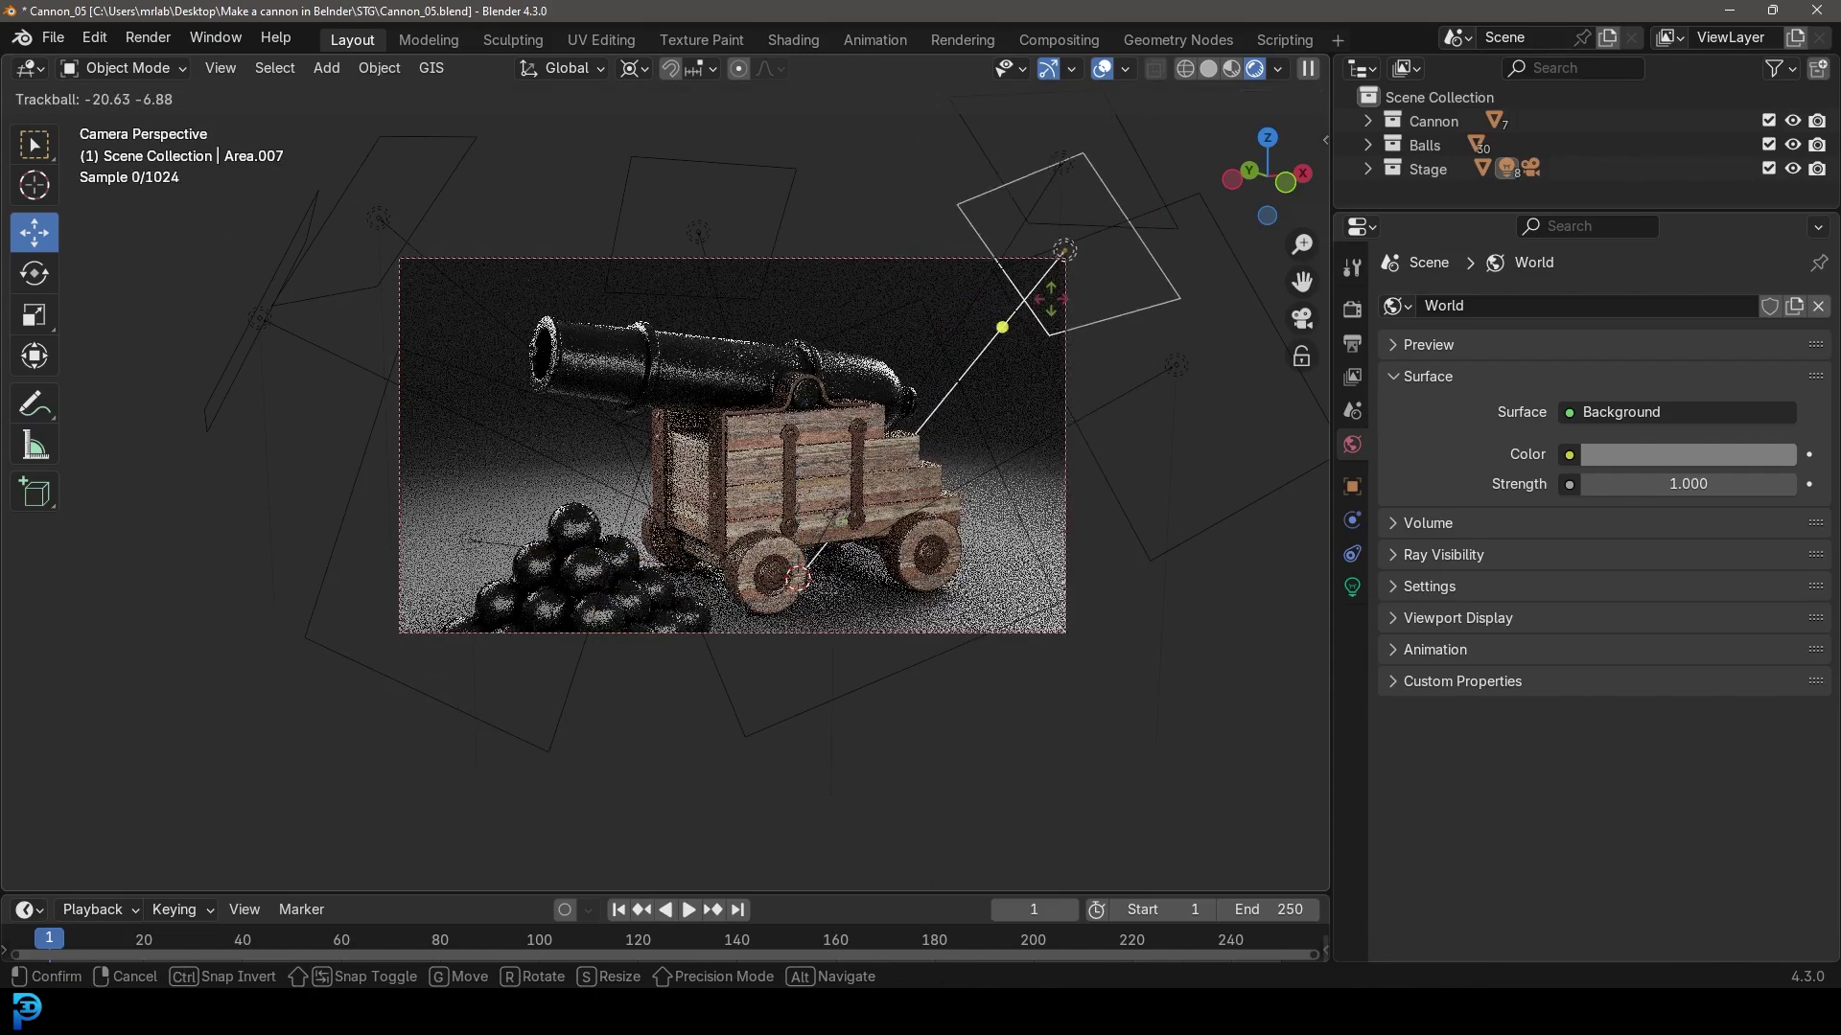
{"action": "left_click", "coordinate": [1064, 366]}
{"action": "middle_click_drag", "start_coordinate": [1064, 367], "coordinate": [731, 399]}
{"action": "key", "text": "g"}
{"action": "left_click", "coordinate": [989, 503]}
{"action": "key", "text": "KP_0"}
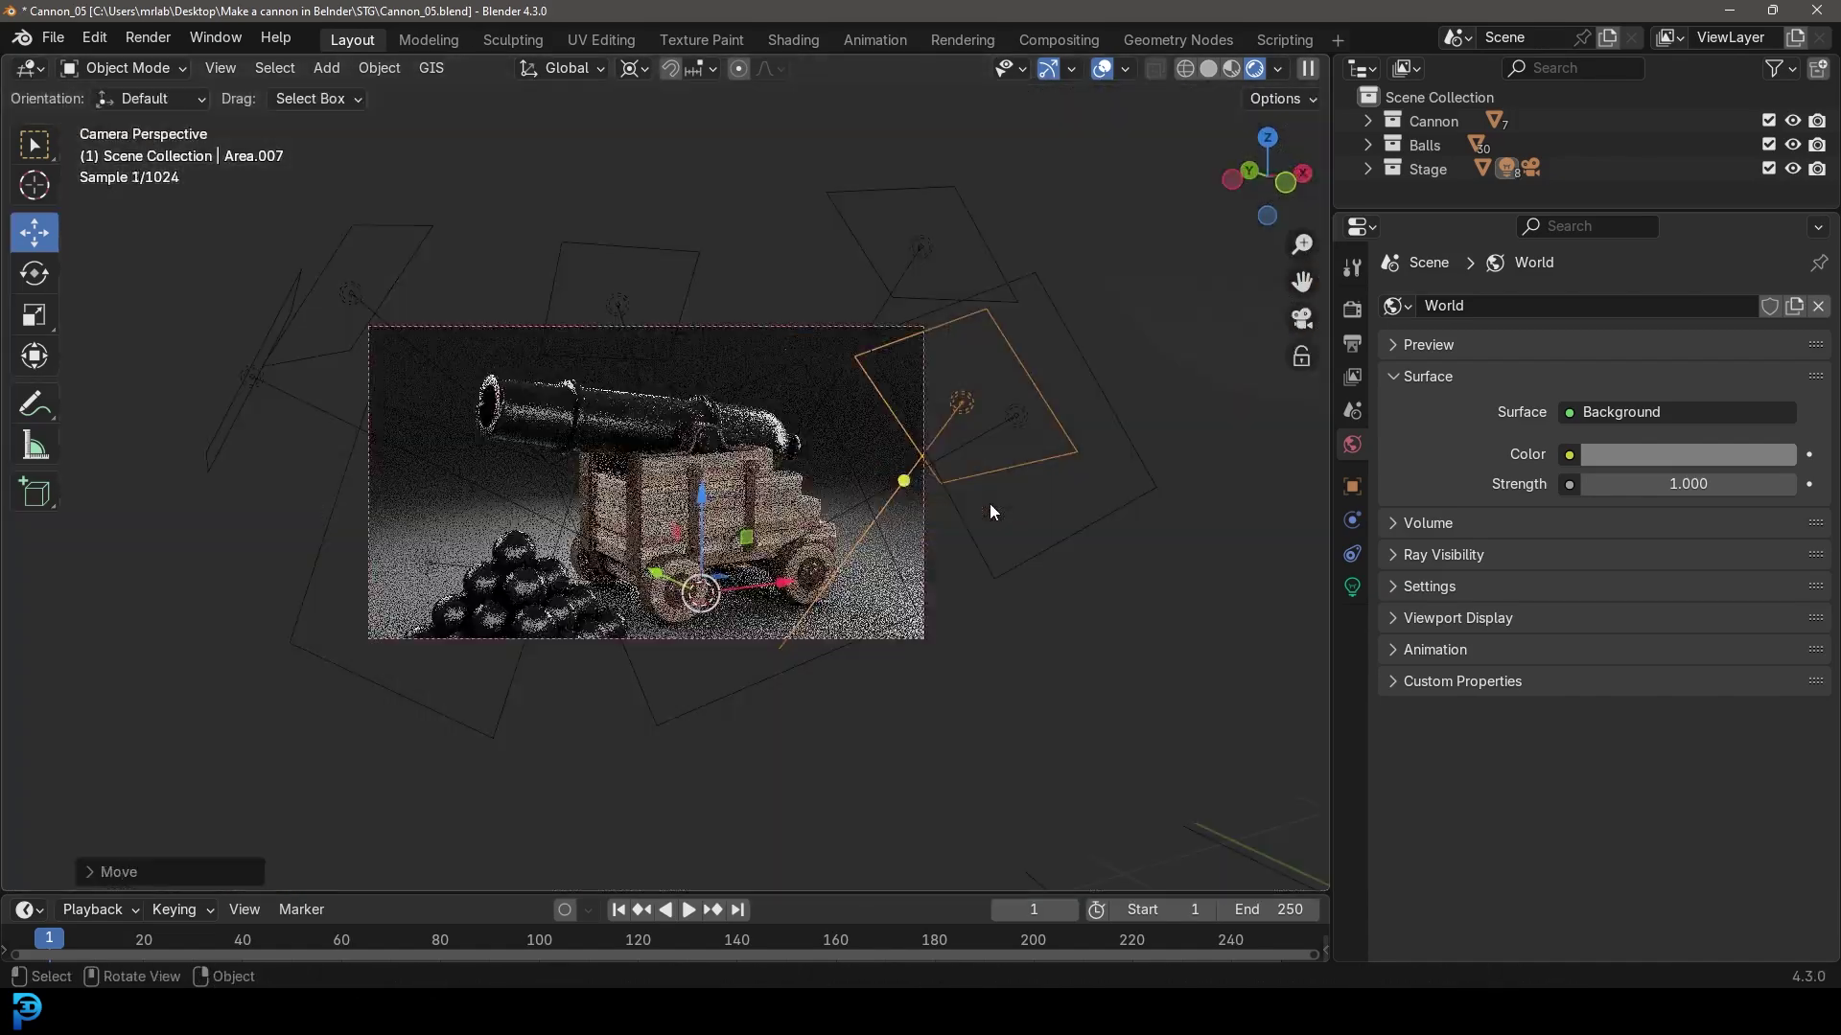
{"action": "scroll", "coordinate": [833, 458], "scroll_direction": "up", "scroll_amount": 2}
Turn the light copy about the Z axis and move it to aim at the cannon.
{"action": "key", "text": "r"}
{"action": "key", "text": "r"}
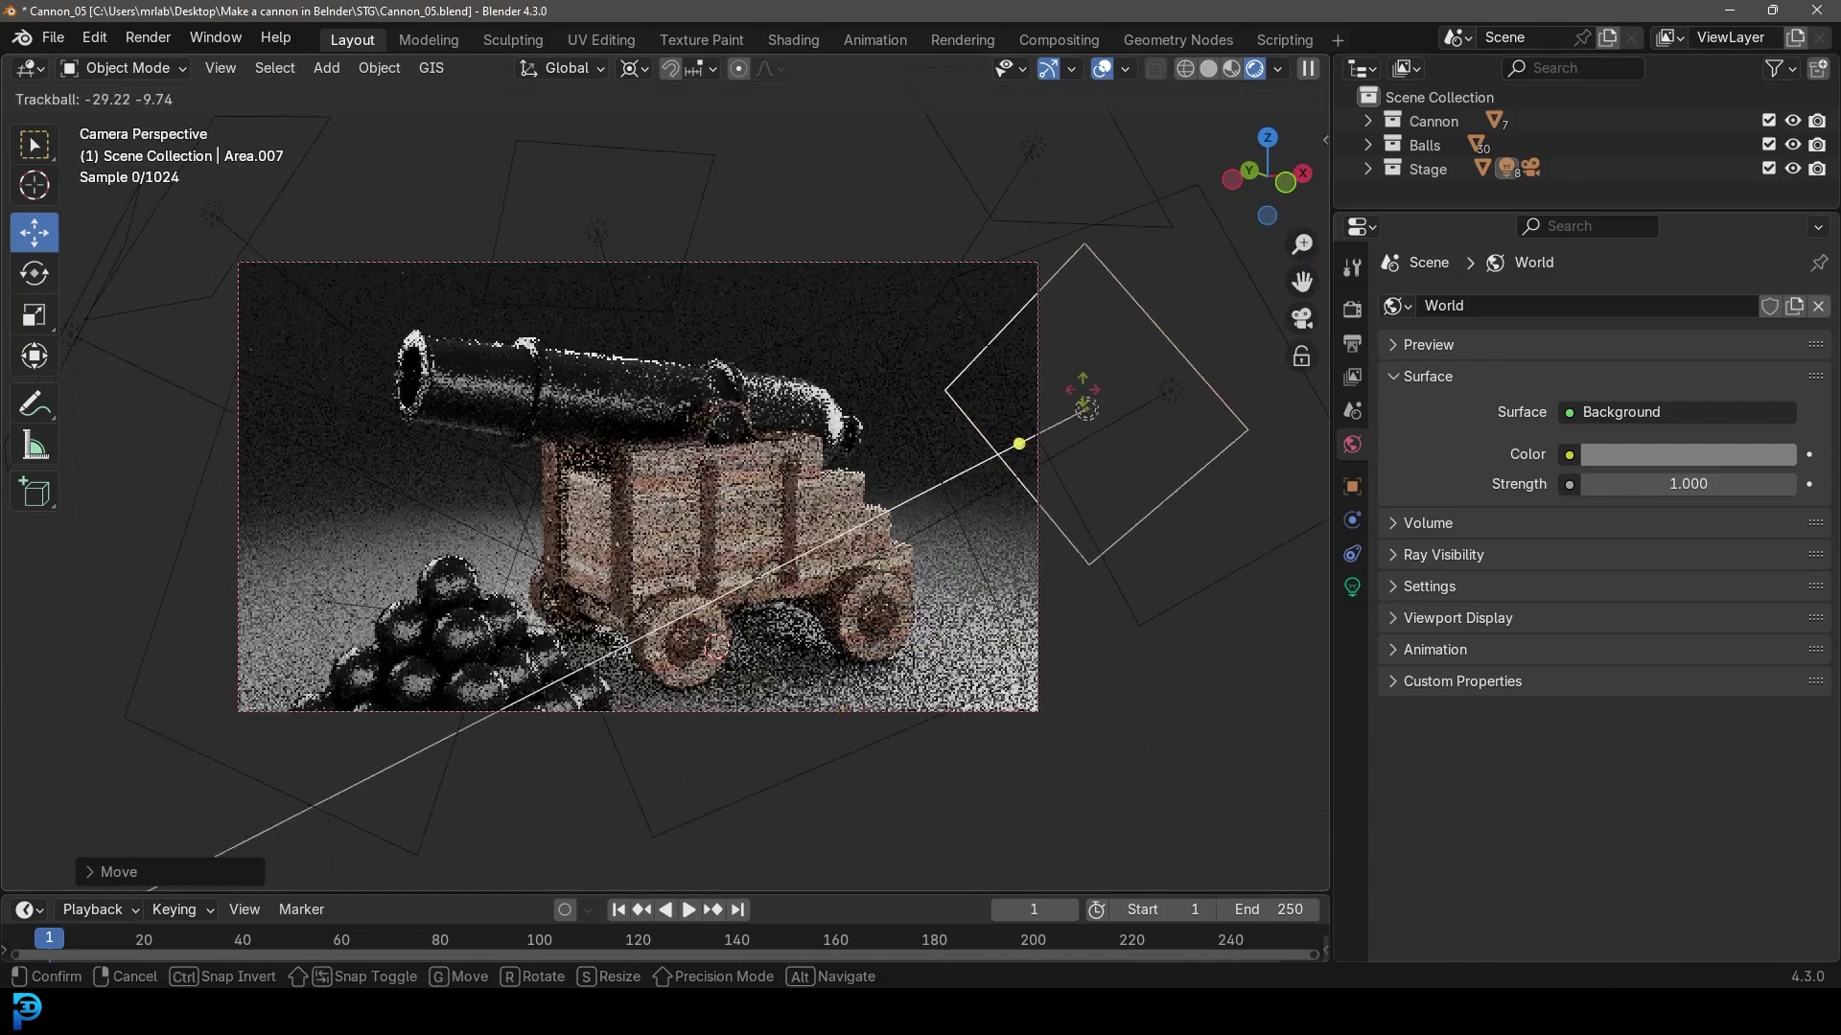
{"action": "left_click", "coordinate": [1206, 417]}
{"action": "key", "text": "r"}
{"action": "key", "text": "z"}
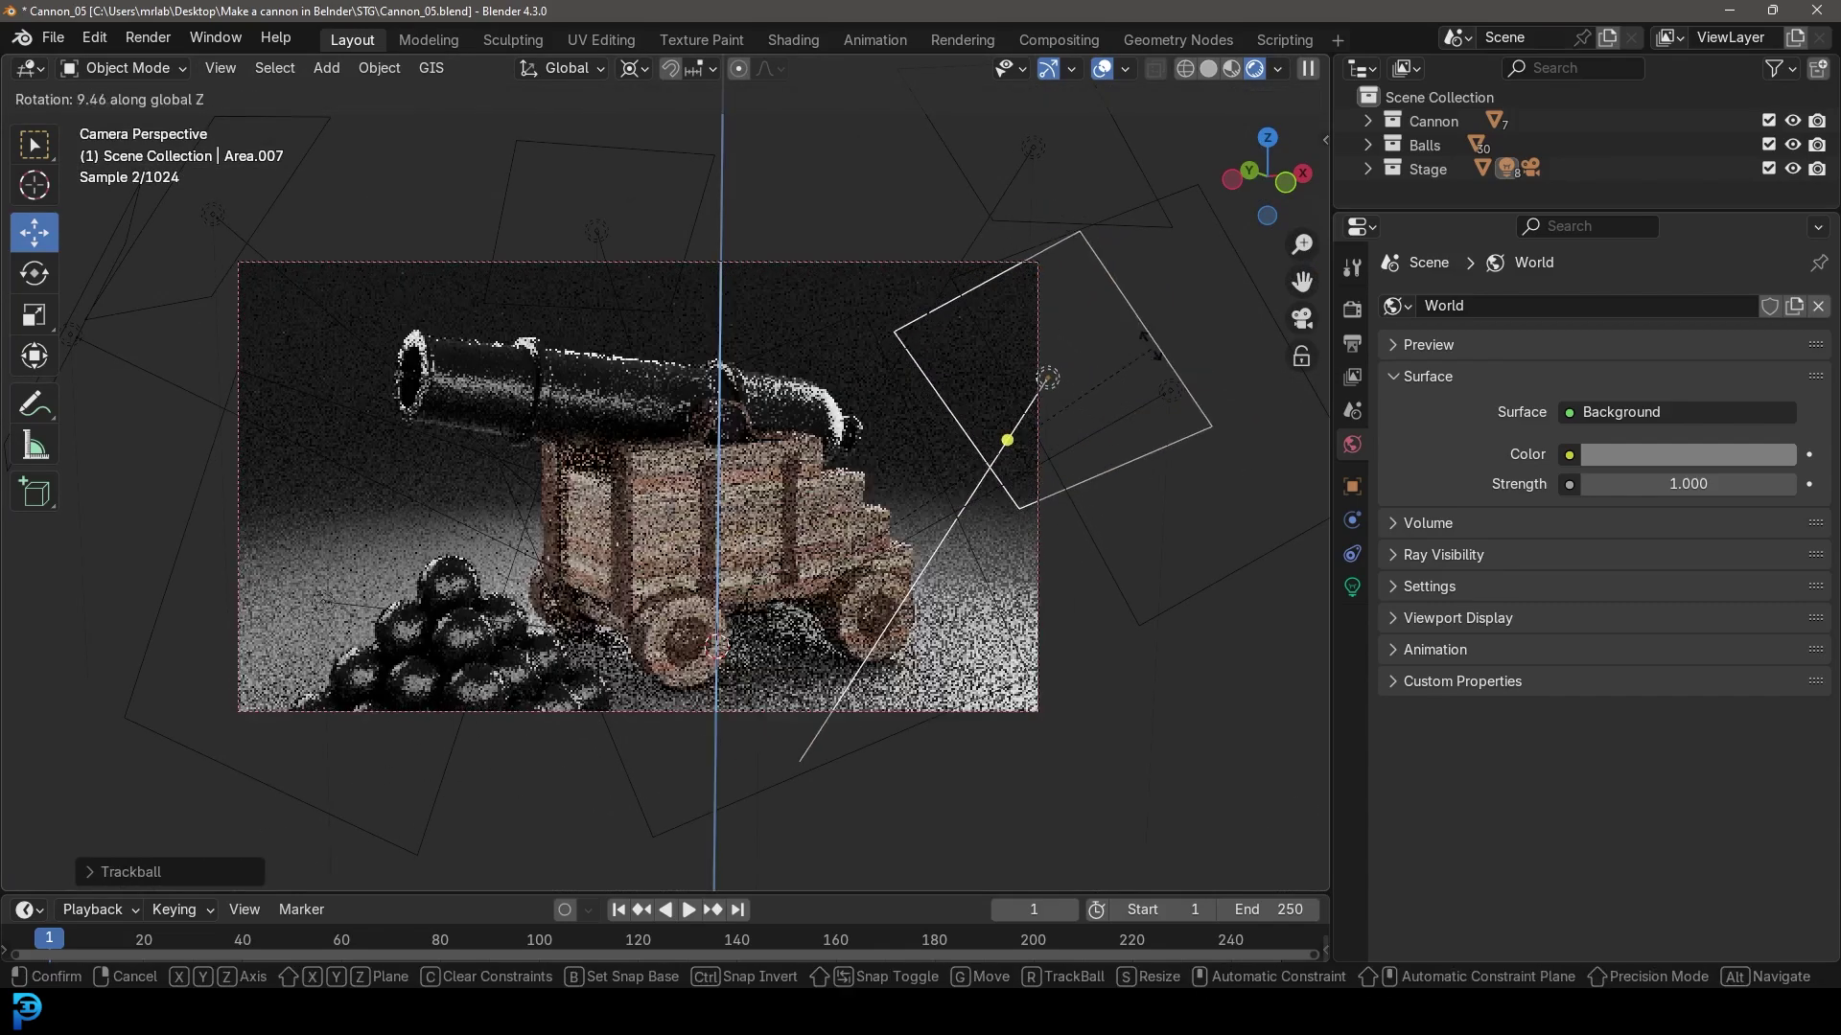
{"action": "left_click", "coordinate": [1118, 331]}
{"action": "key", "text": "g"}
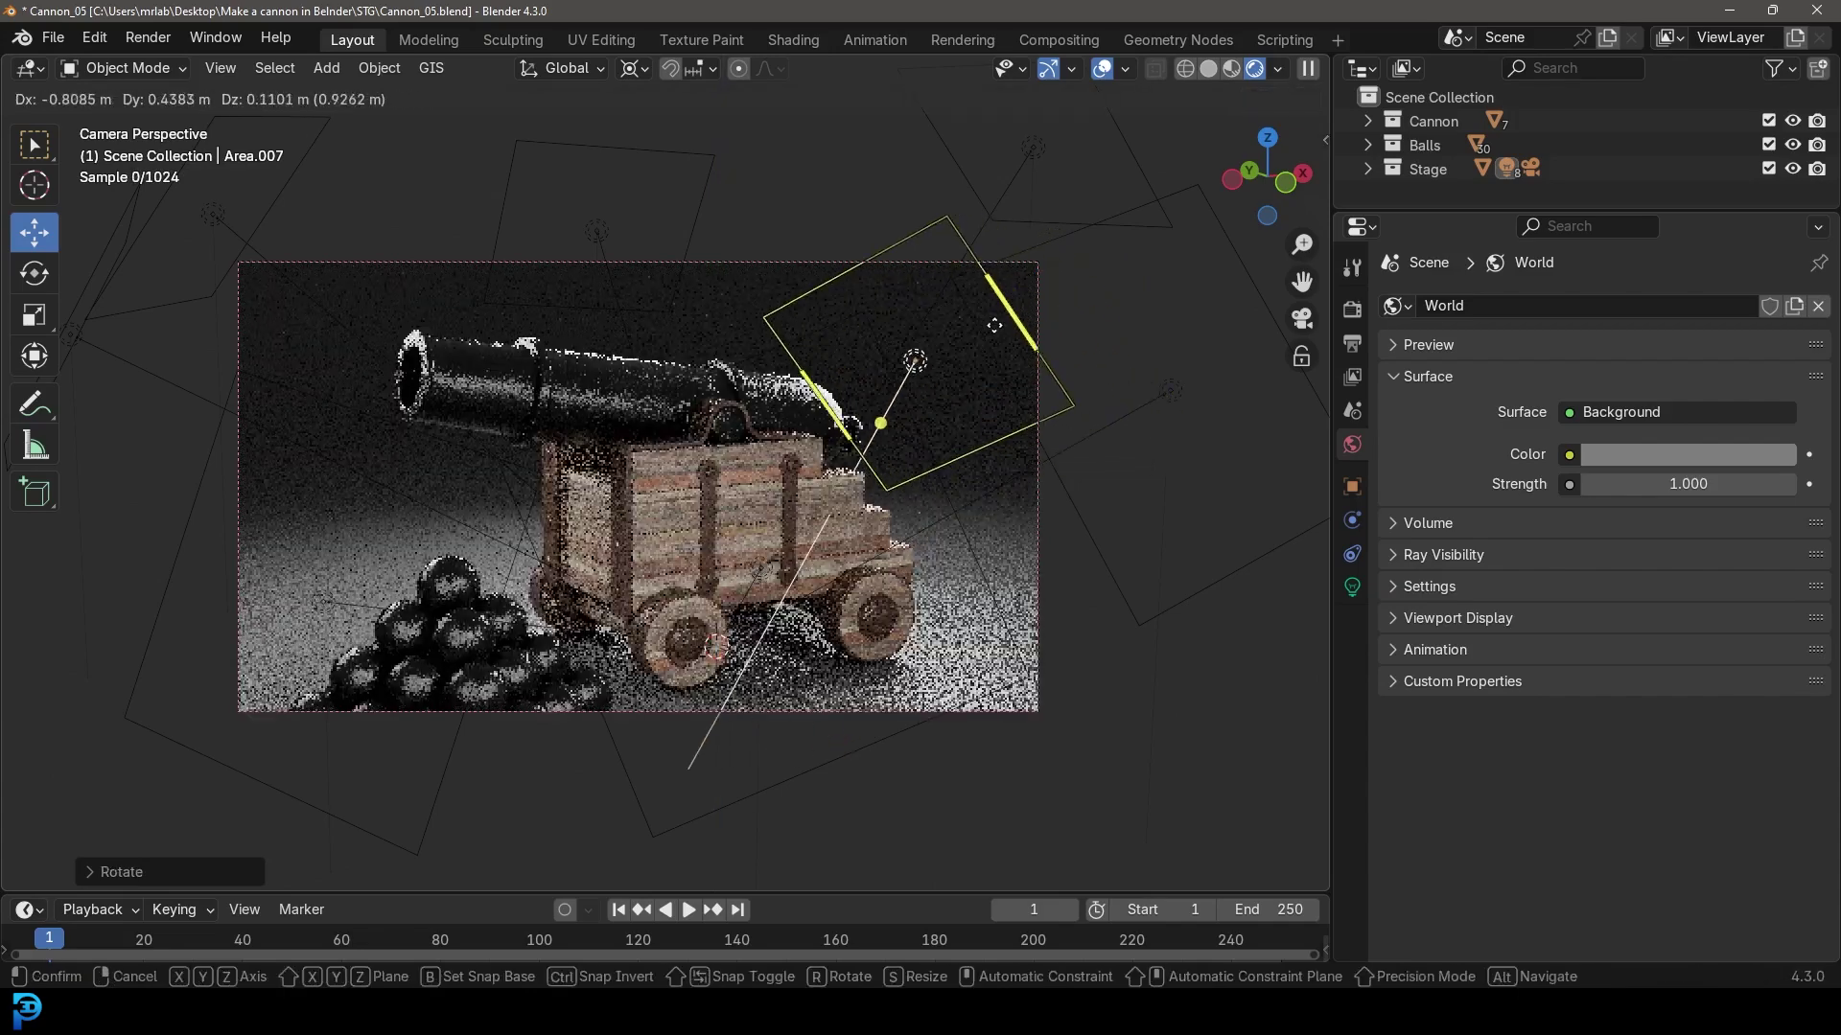
{"action": "left_click", "coordinate": [971, 422]}
{"action": "key", "text": "r"}
{"action": "key", "text": "r"}
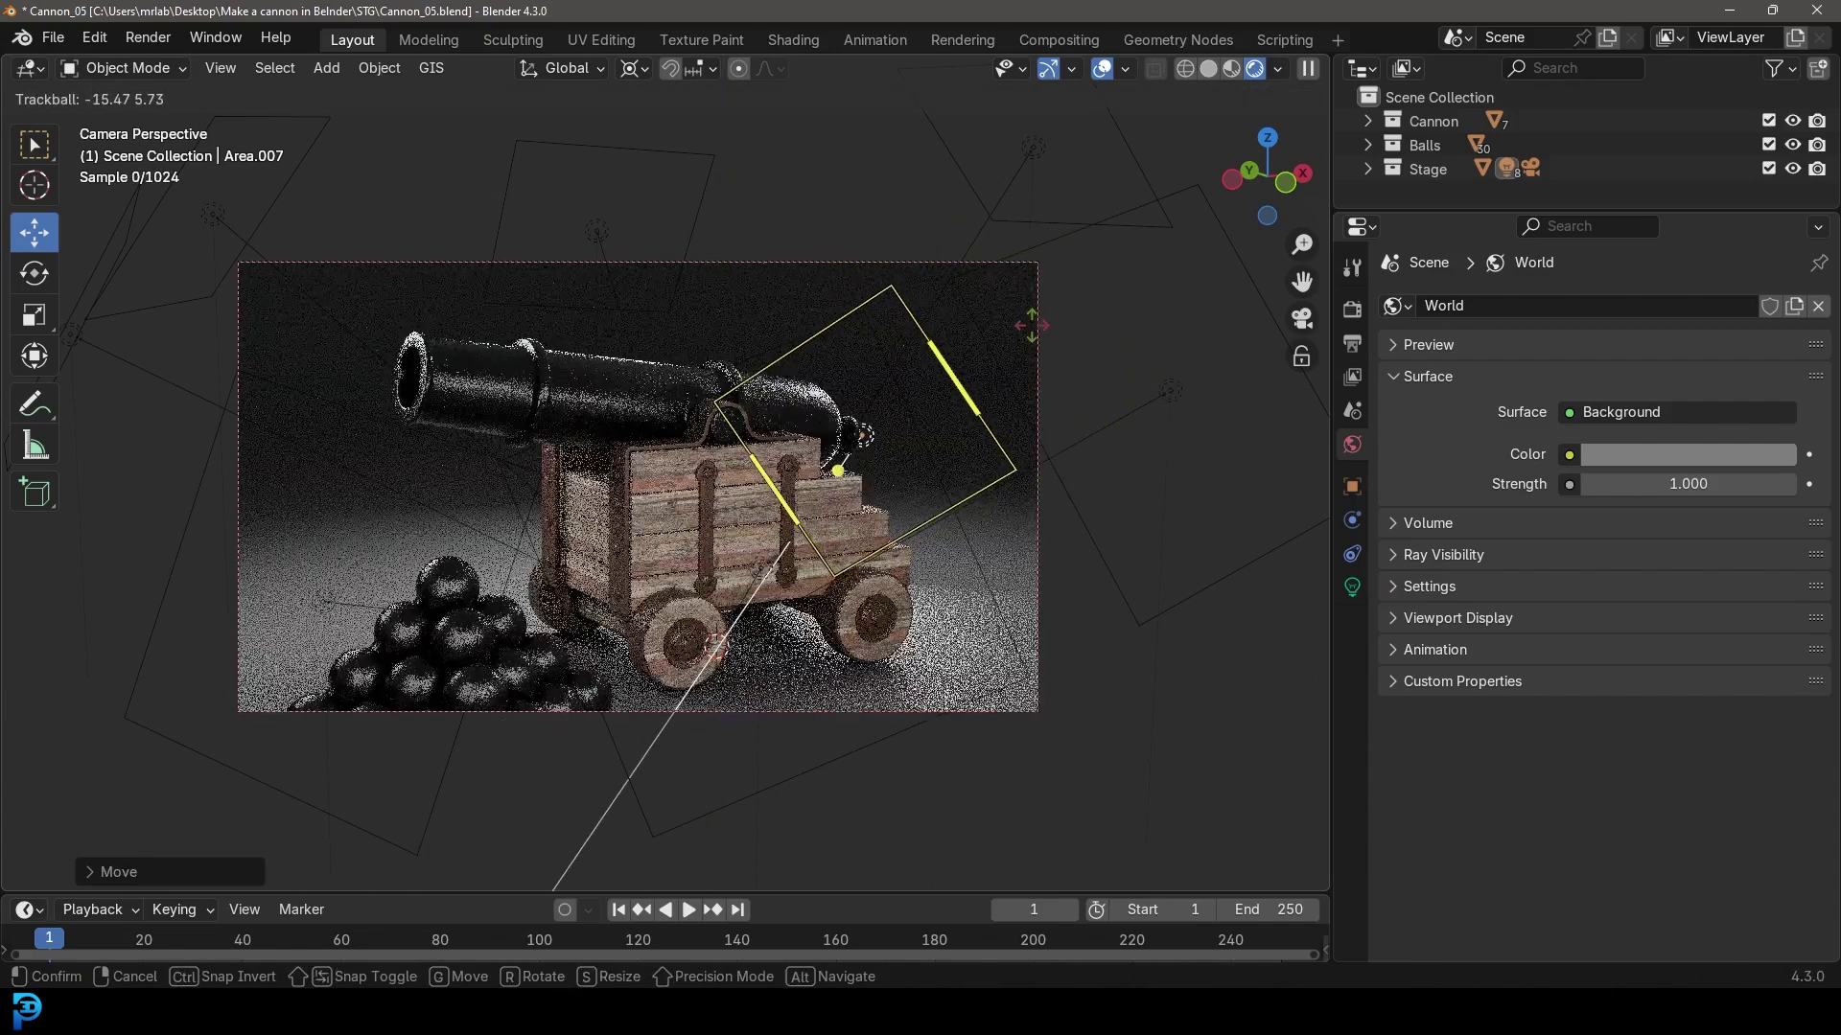
{"action": "left_click", "coordinate": [1026, 345]}
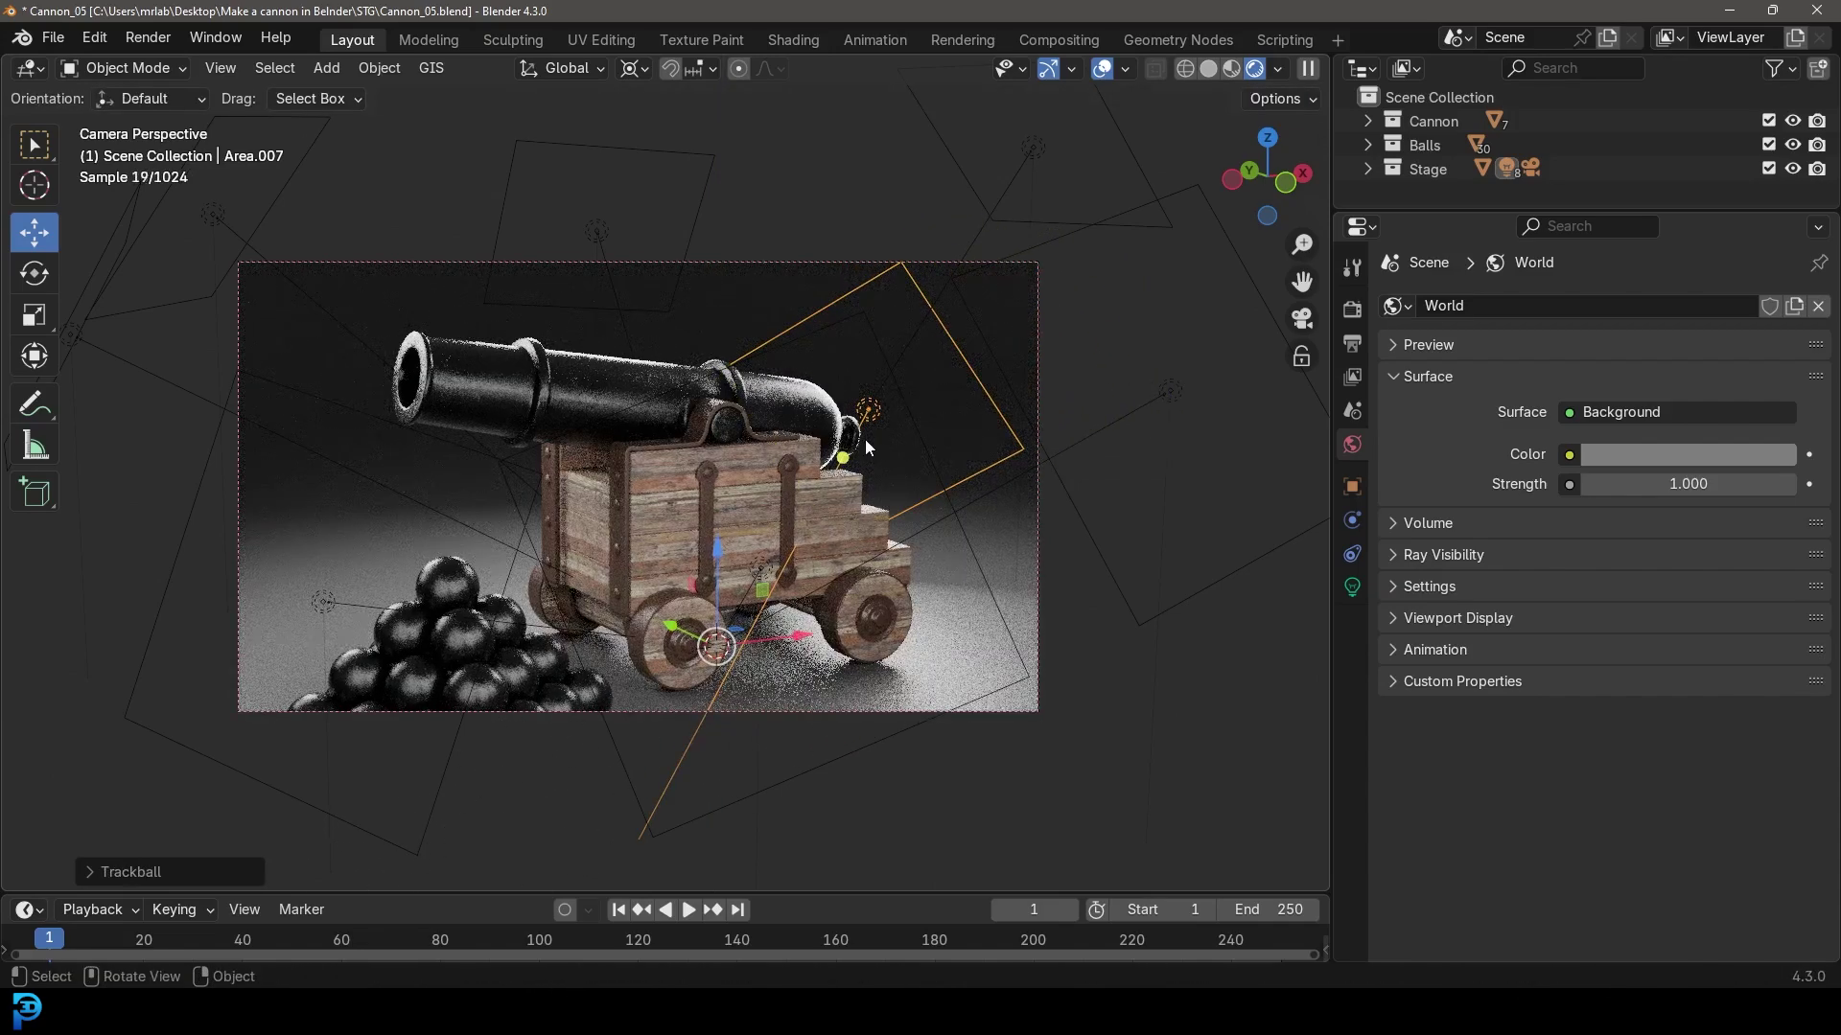
Fine-tune the Area.007 light's position and angle from the camera view.
{"action": "middle_click_drag", "start_coordinate": [844, 441], "coordinate": [967, 528]}
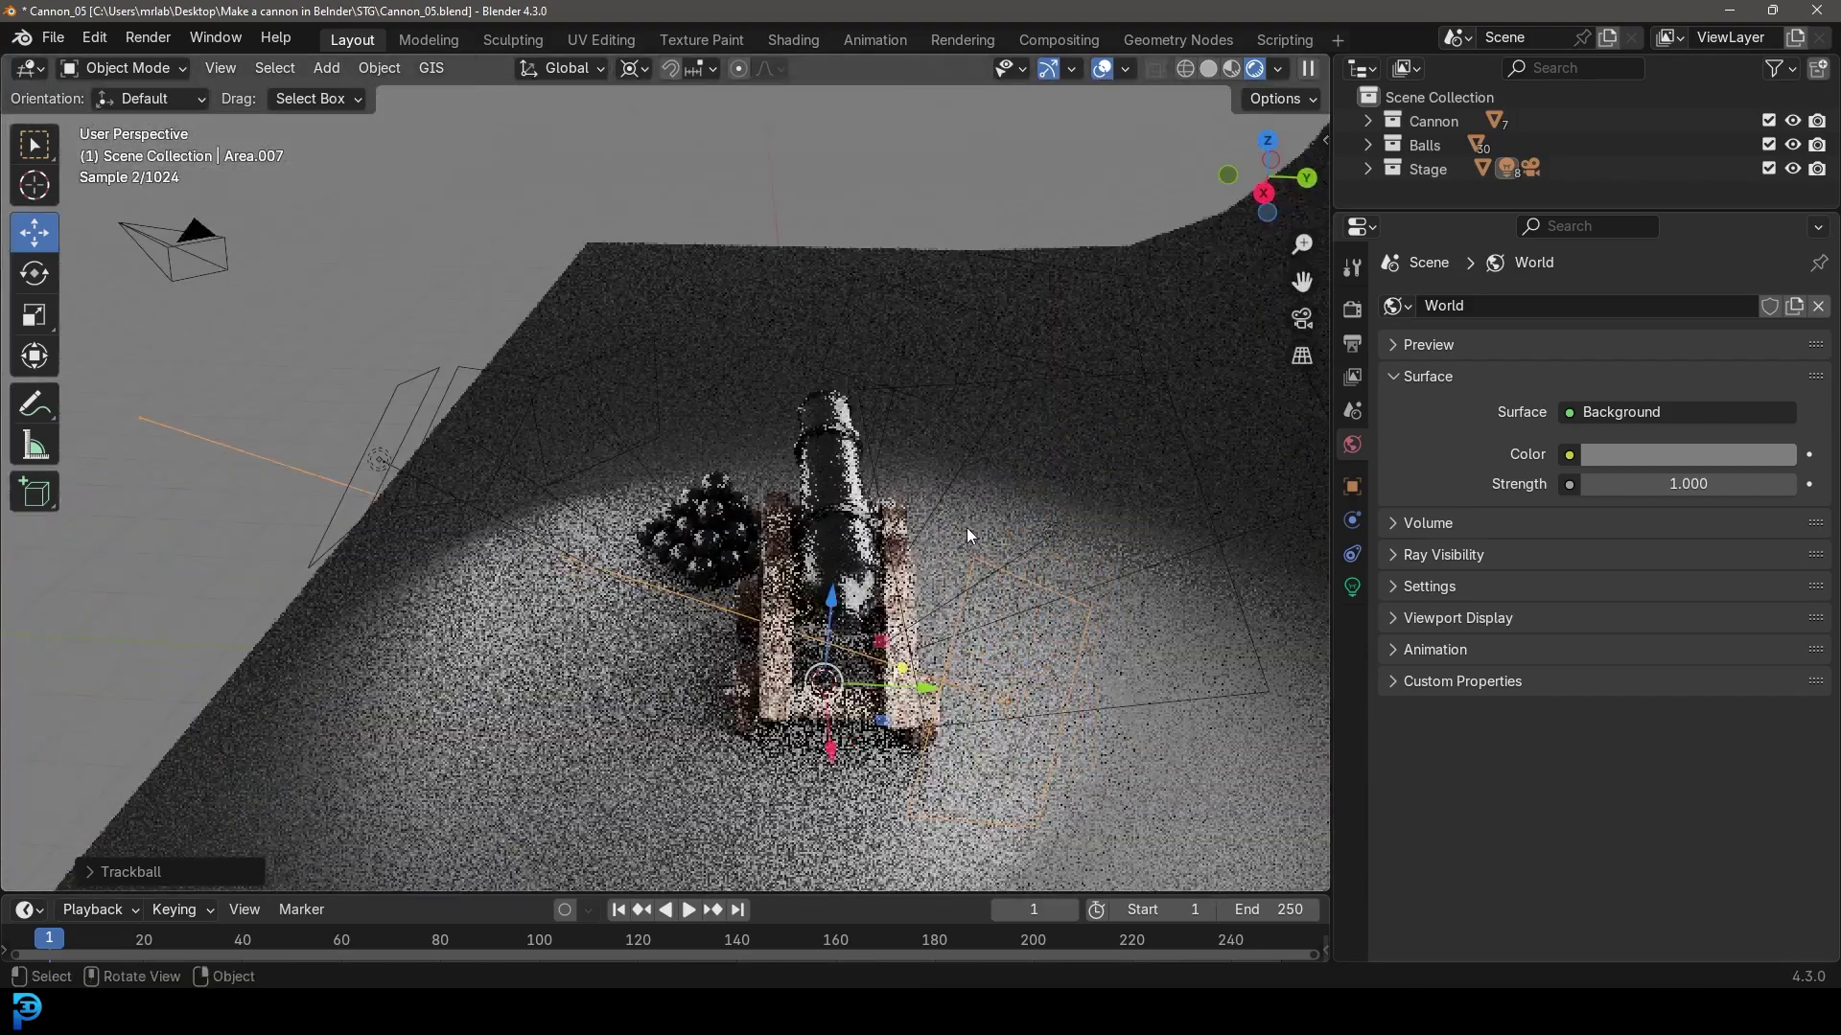
{"action": "key", "text": "g"}
{"action": "left_click", "coordinate": [1038, 508]}
{"action": "key", "text": "KP_0"}
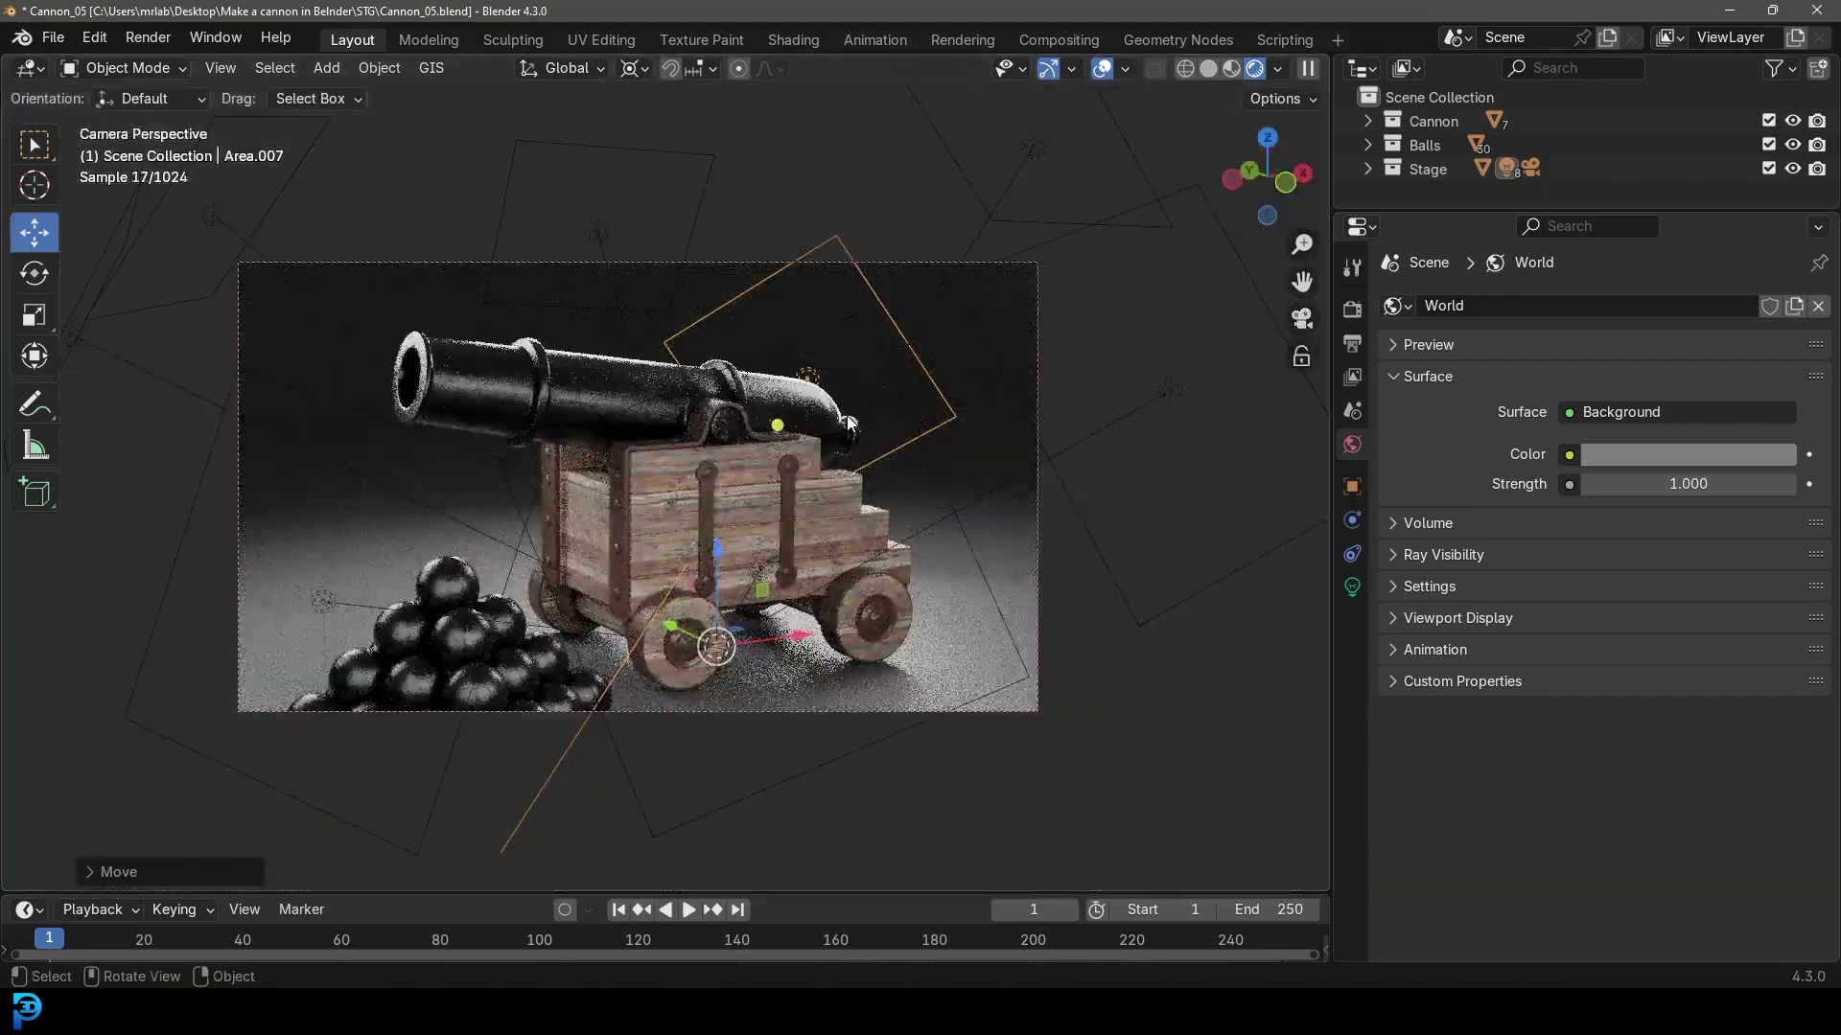
{"action": "key", "text": "r"}
{"action": "key", "text": "r"}
{"action": "left_click", "coordinate": [782, 398]}
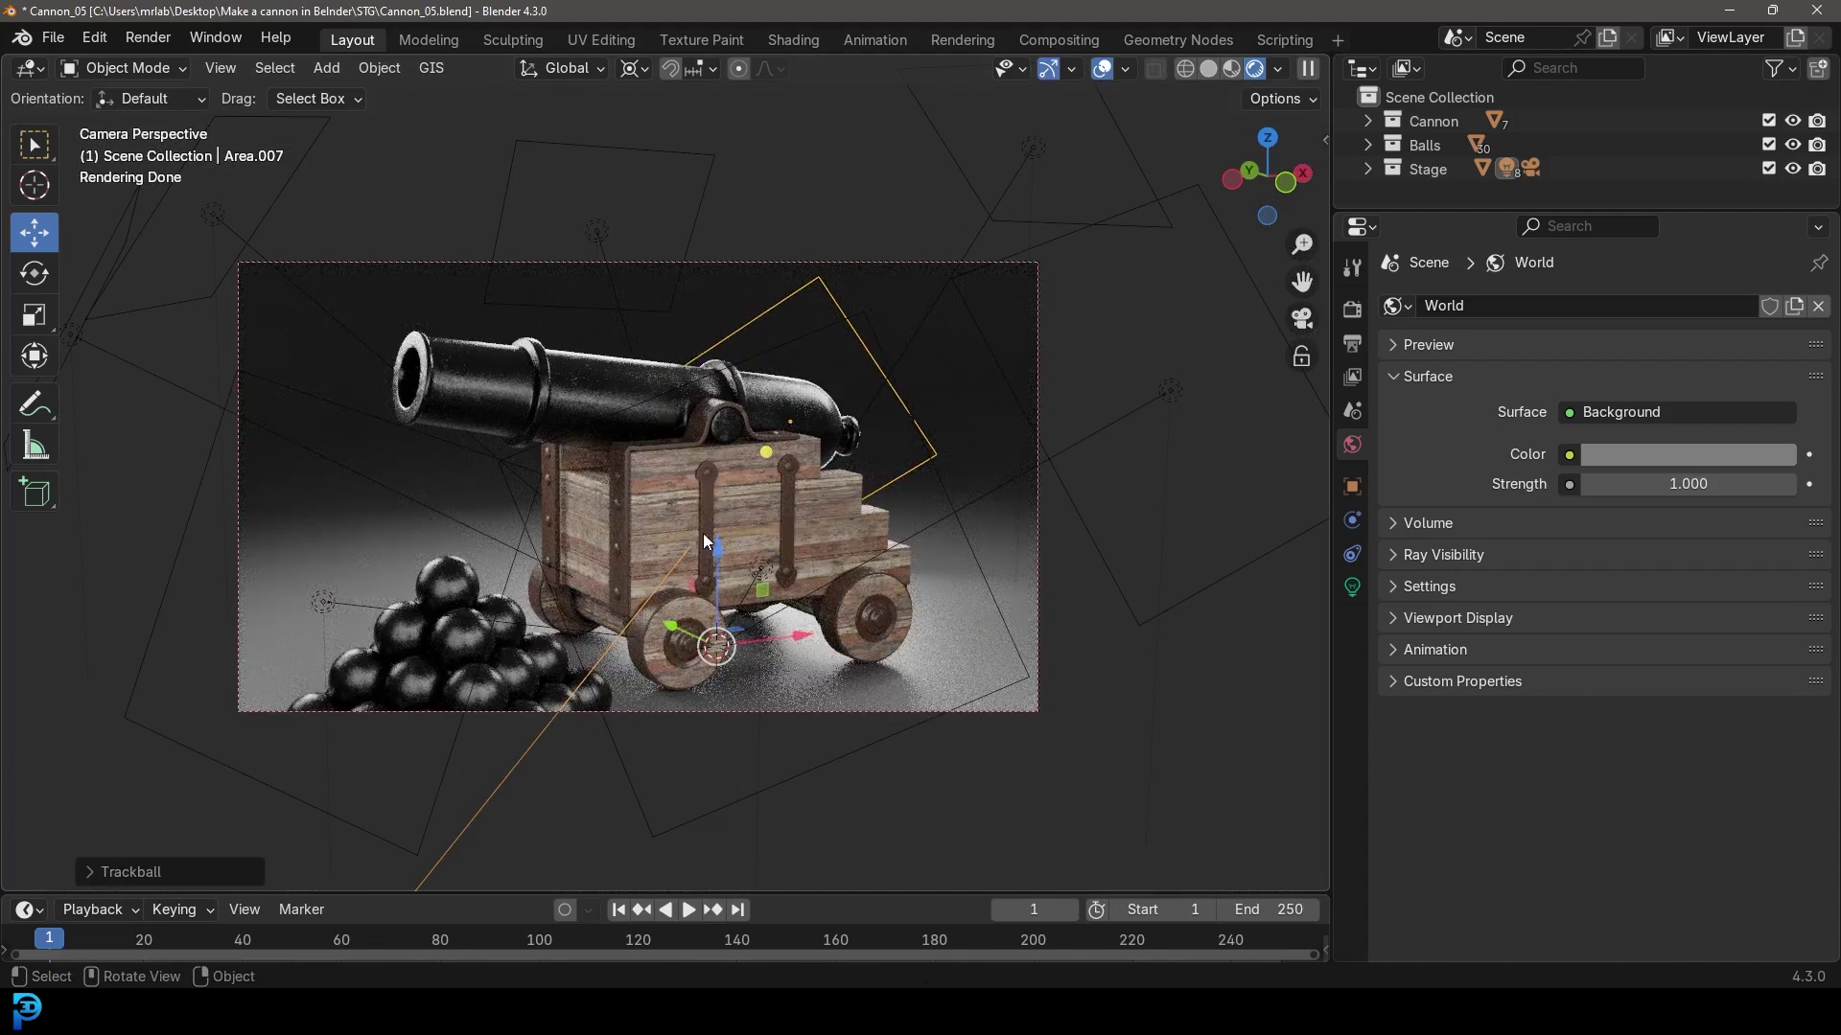
Duplicate the light again as Area.008 and rotate it around the Z axis.
{"action": "key", "text": "shift+d"}
{"action": "key", "text": "r"}
{"action": "key", "text": "z"}
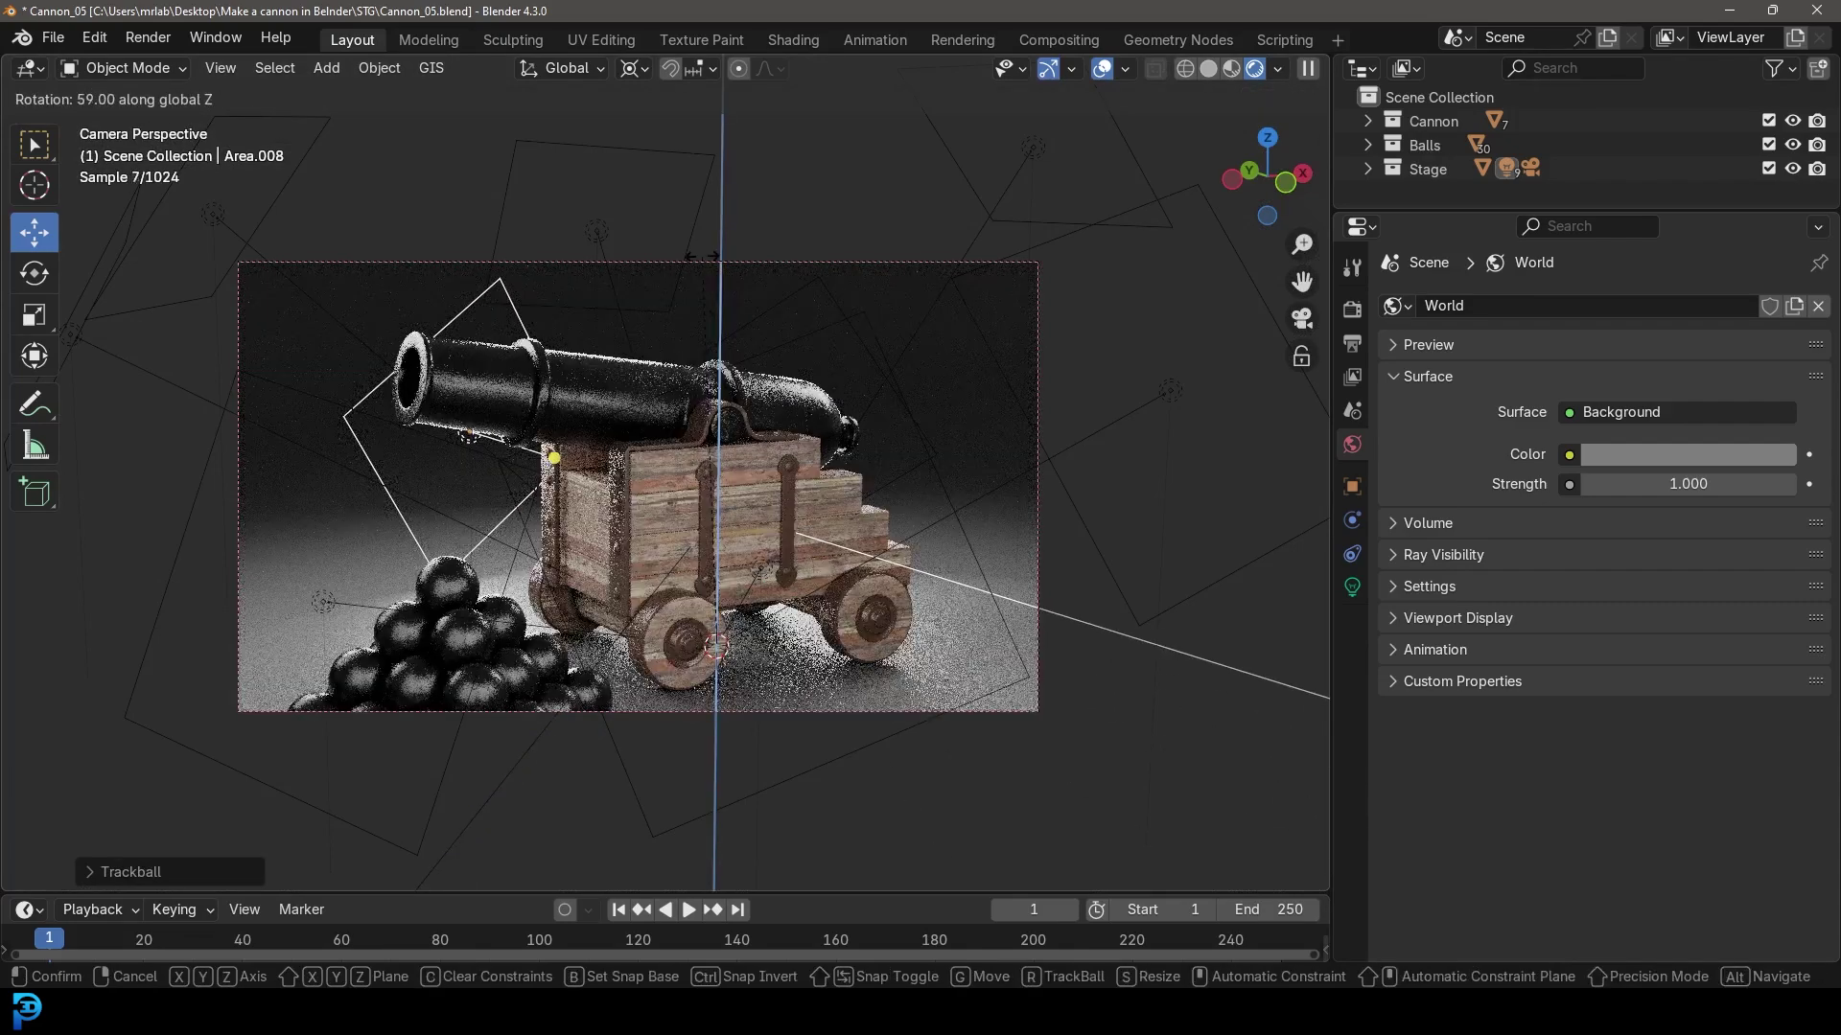
Swing Area.008 to the left side and set its power to 120 W.
{"action": "left_click", "coordinate": [751, 457]}
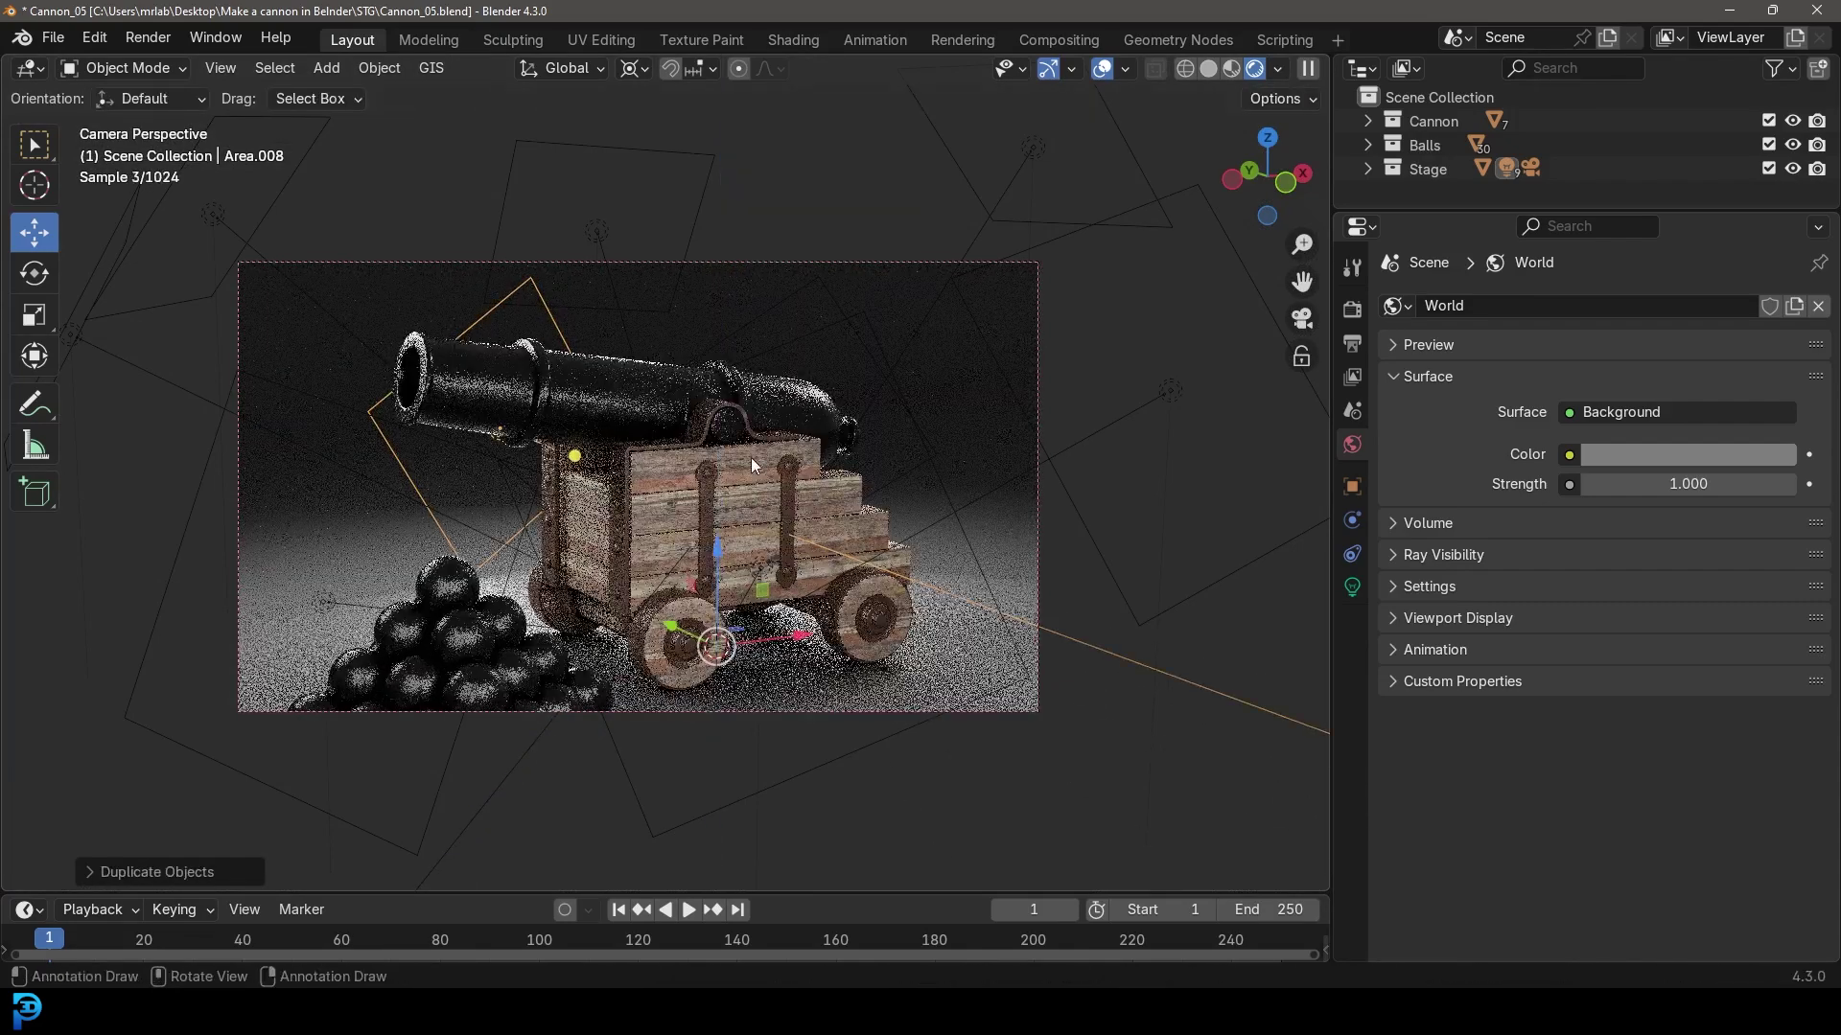
{"action": "left_click", "coordinate": [1352, 587]}
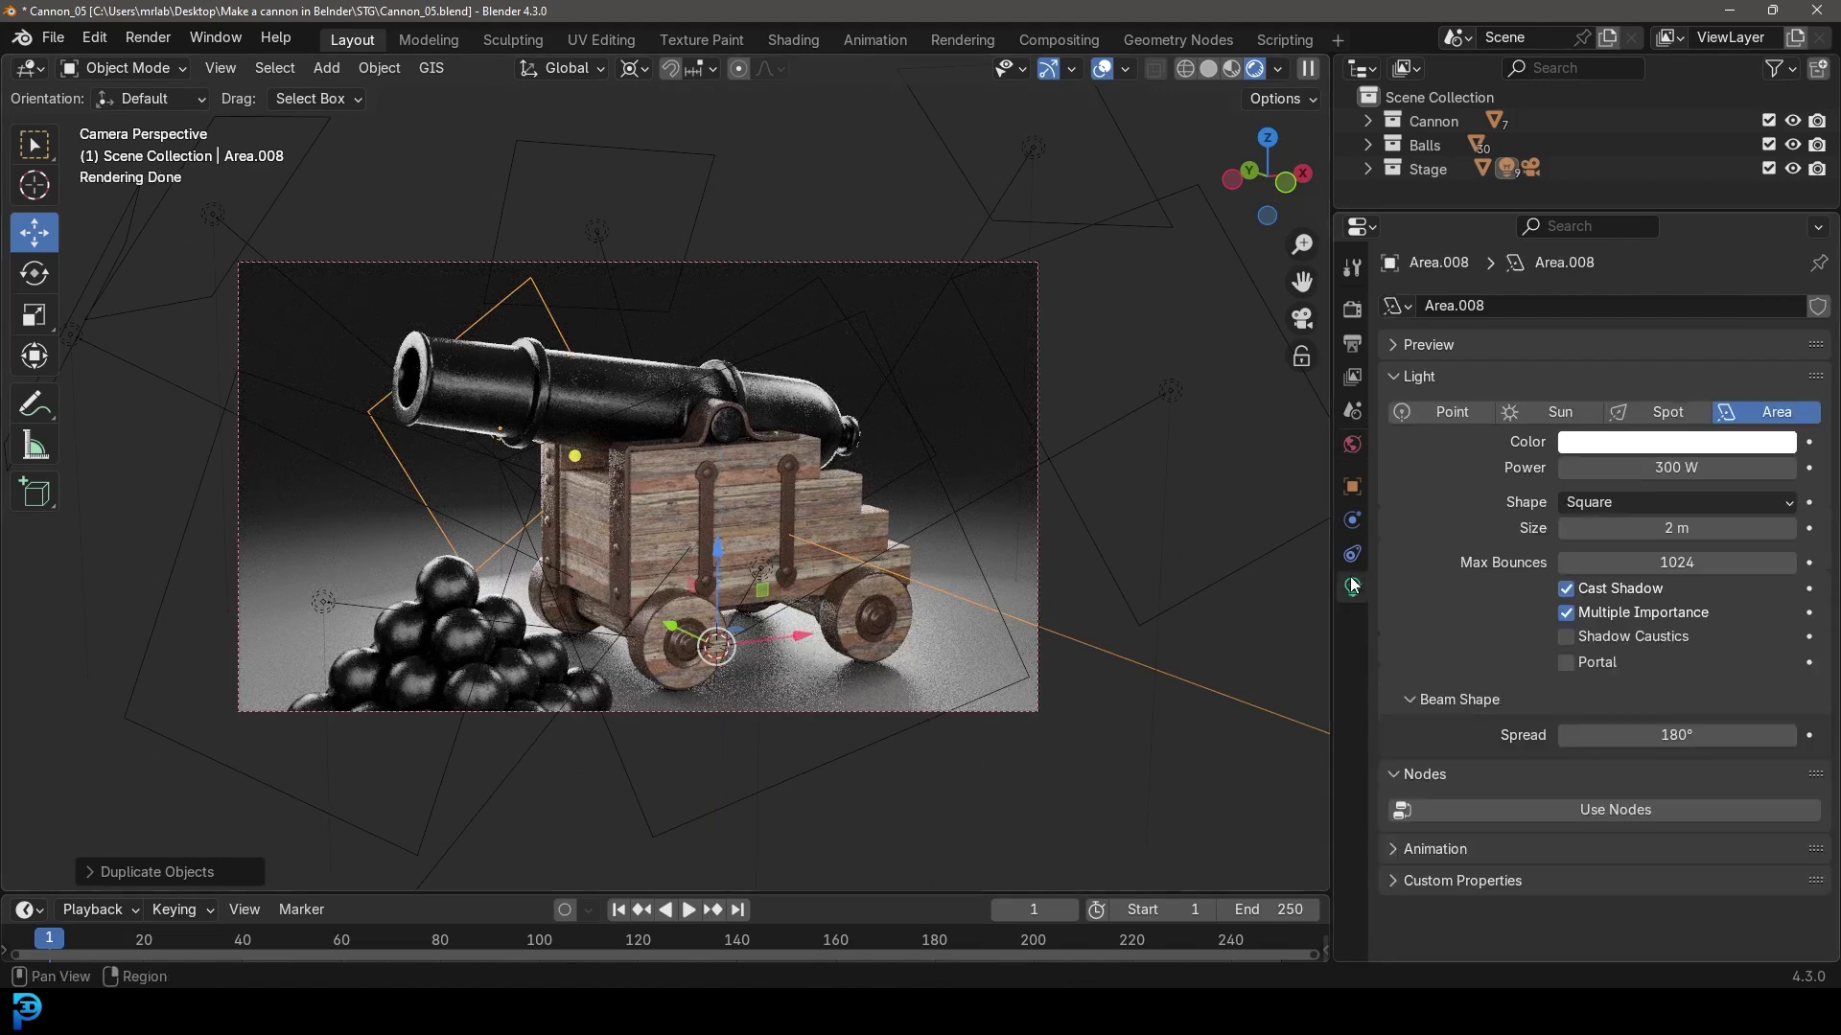
{"action": "left_click", "coordinate": [1669, 464]}
{"action": "type", "text": "120"}
{"action": "key", "text": "Return"}
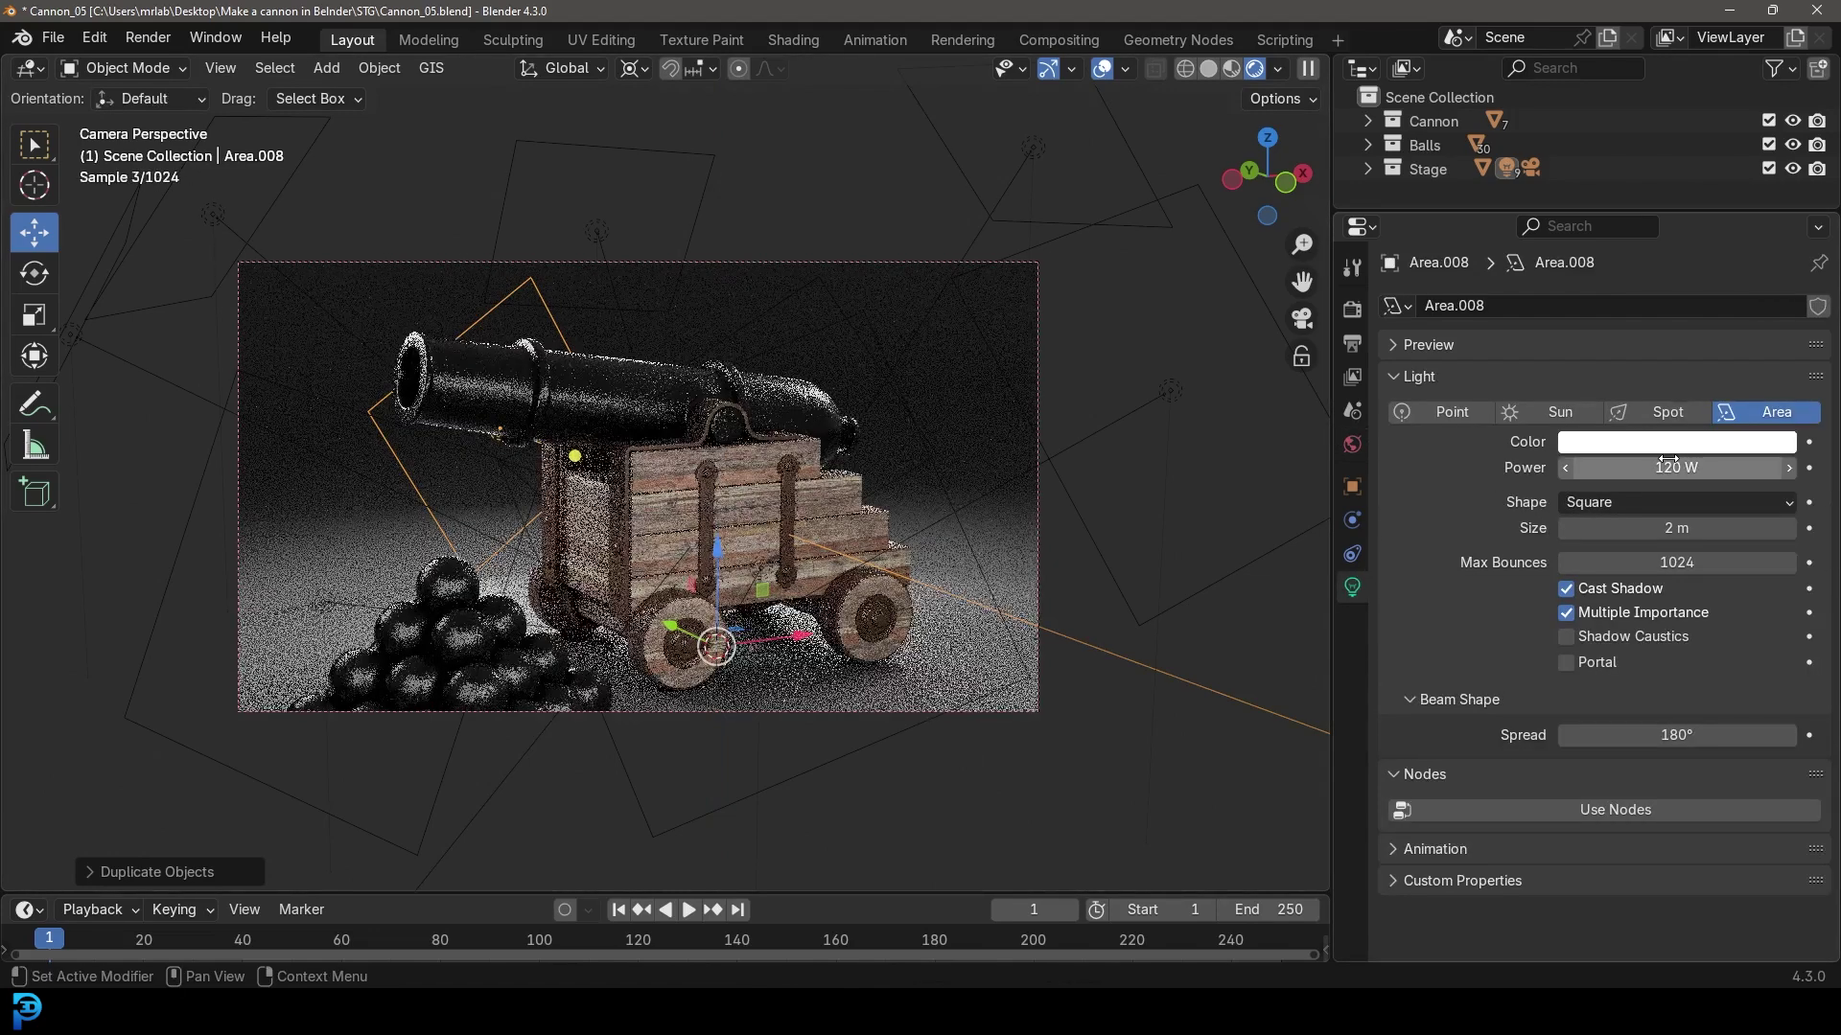
{"action": "key", "text": "alt+a"}
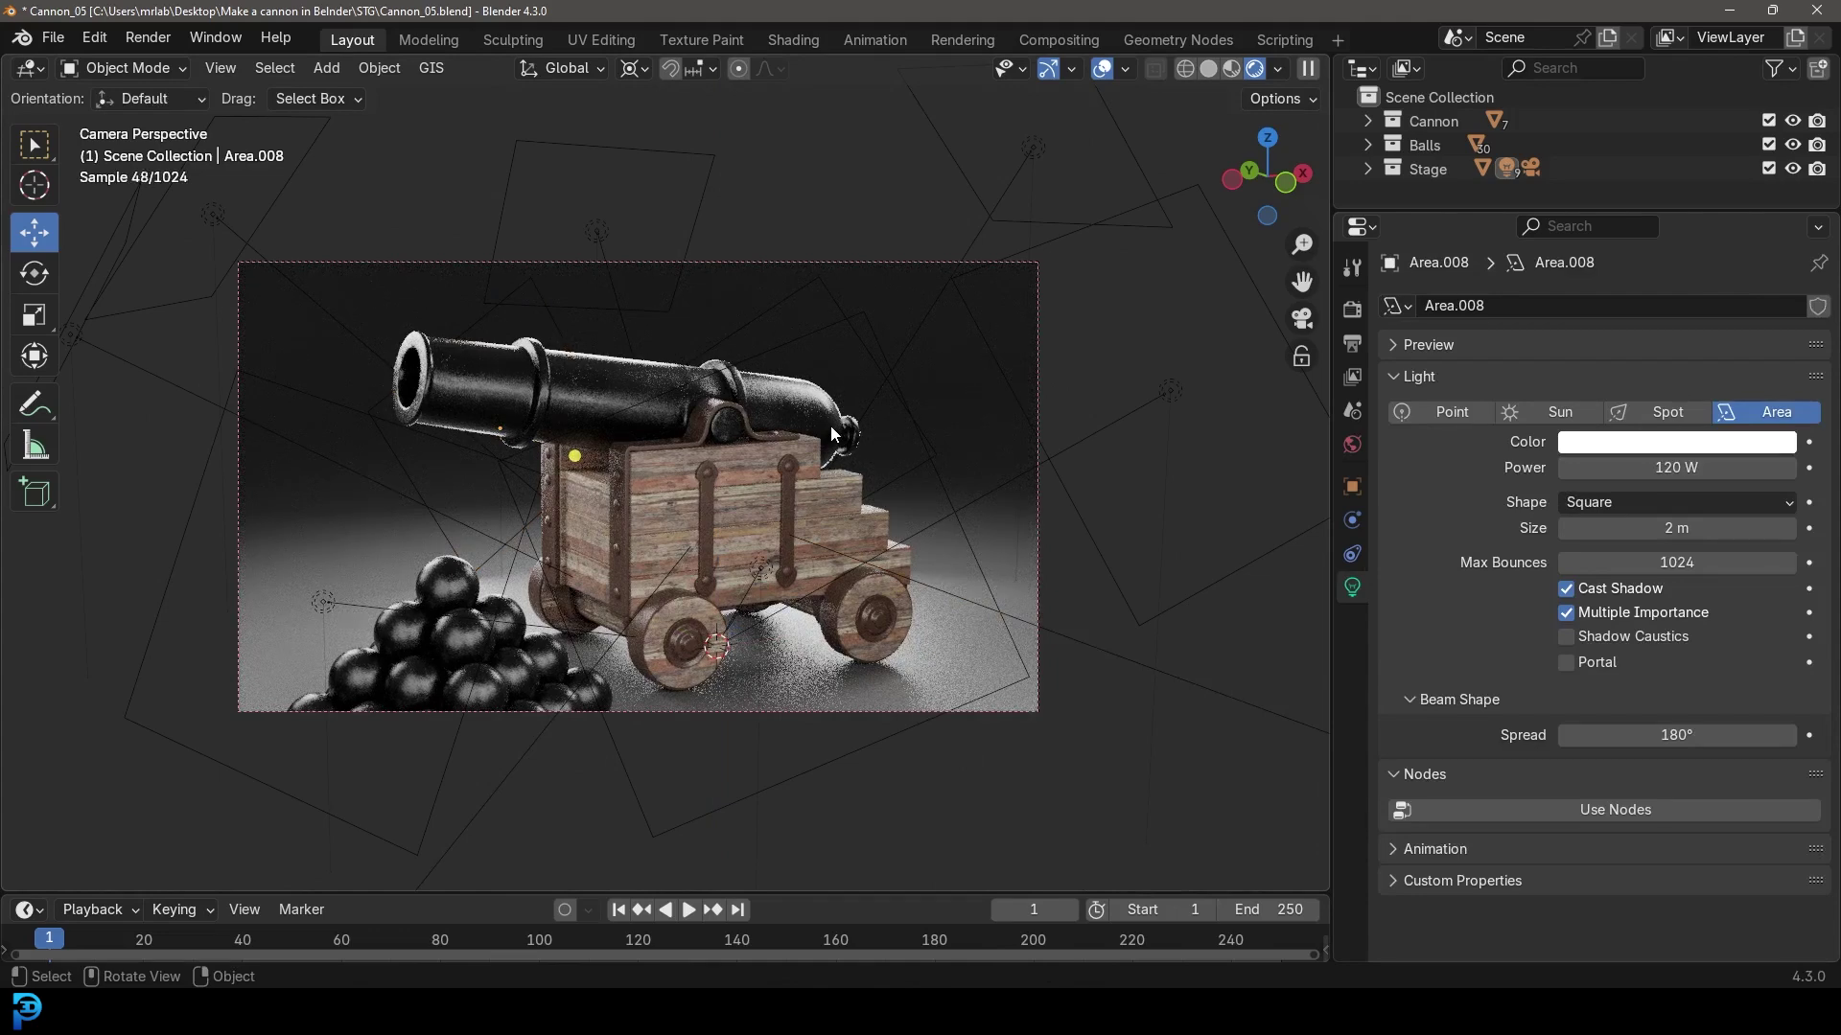
Save the file, switch to Solid shading, and render the final image.
{"action": "middle_click_drag", "start_coordinate": [830, 425], "coordinate": [912, 410], "text": "shift"}
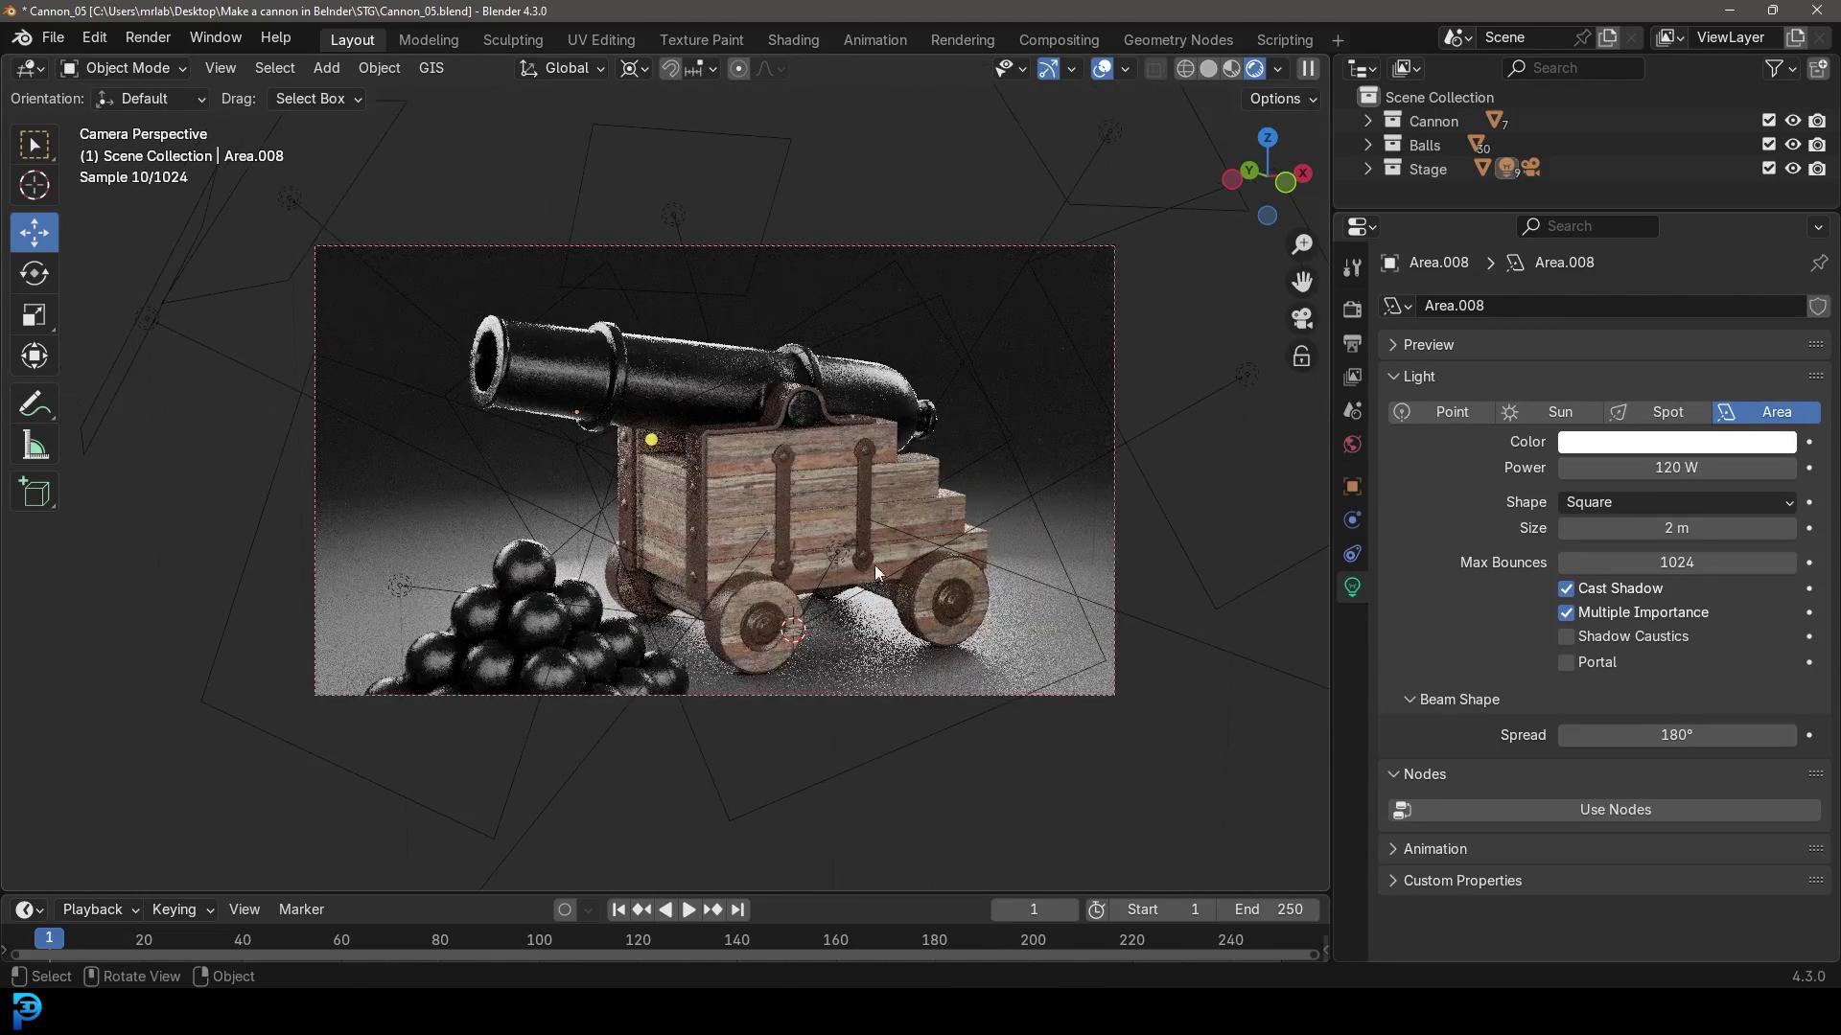
{"action": "key", "text": "ctrl+s"}
{"action": "key", "text": "z"}
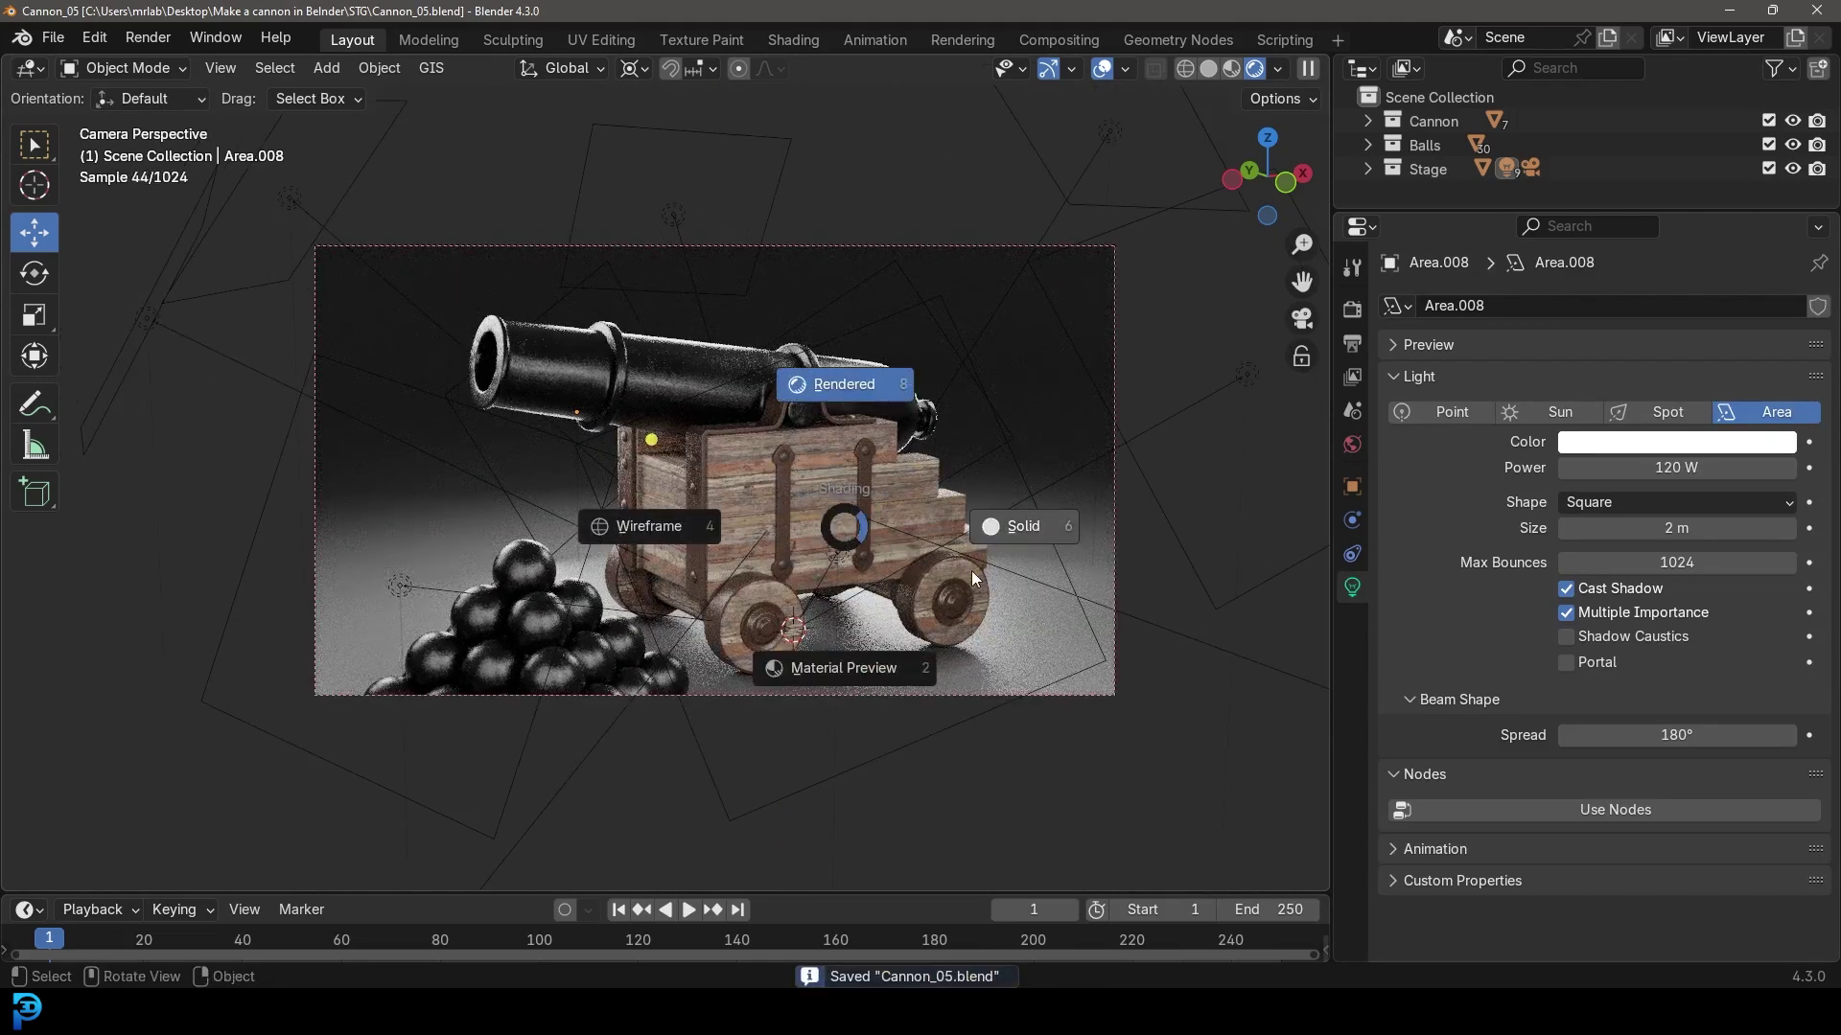
{"action": "left_click", "coordinate": [970, 571]}
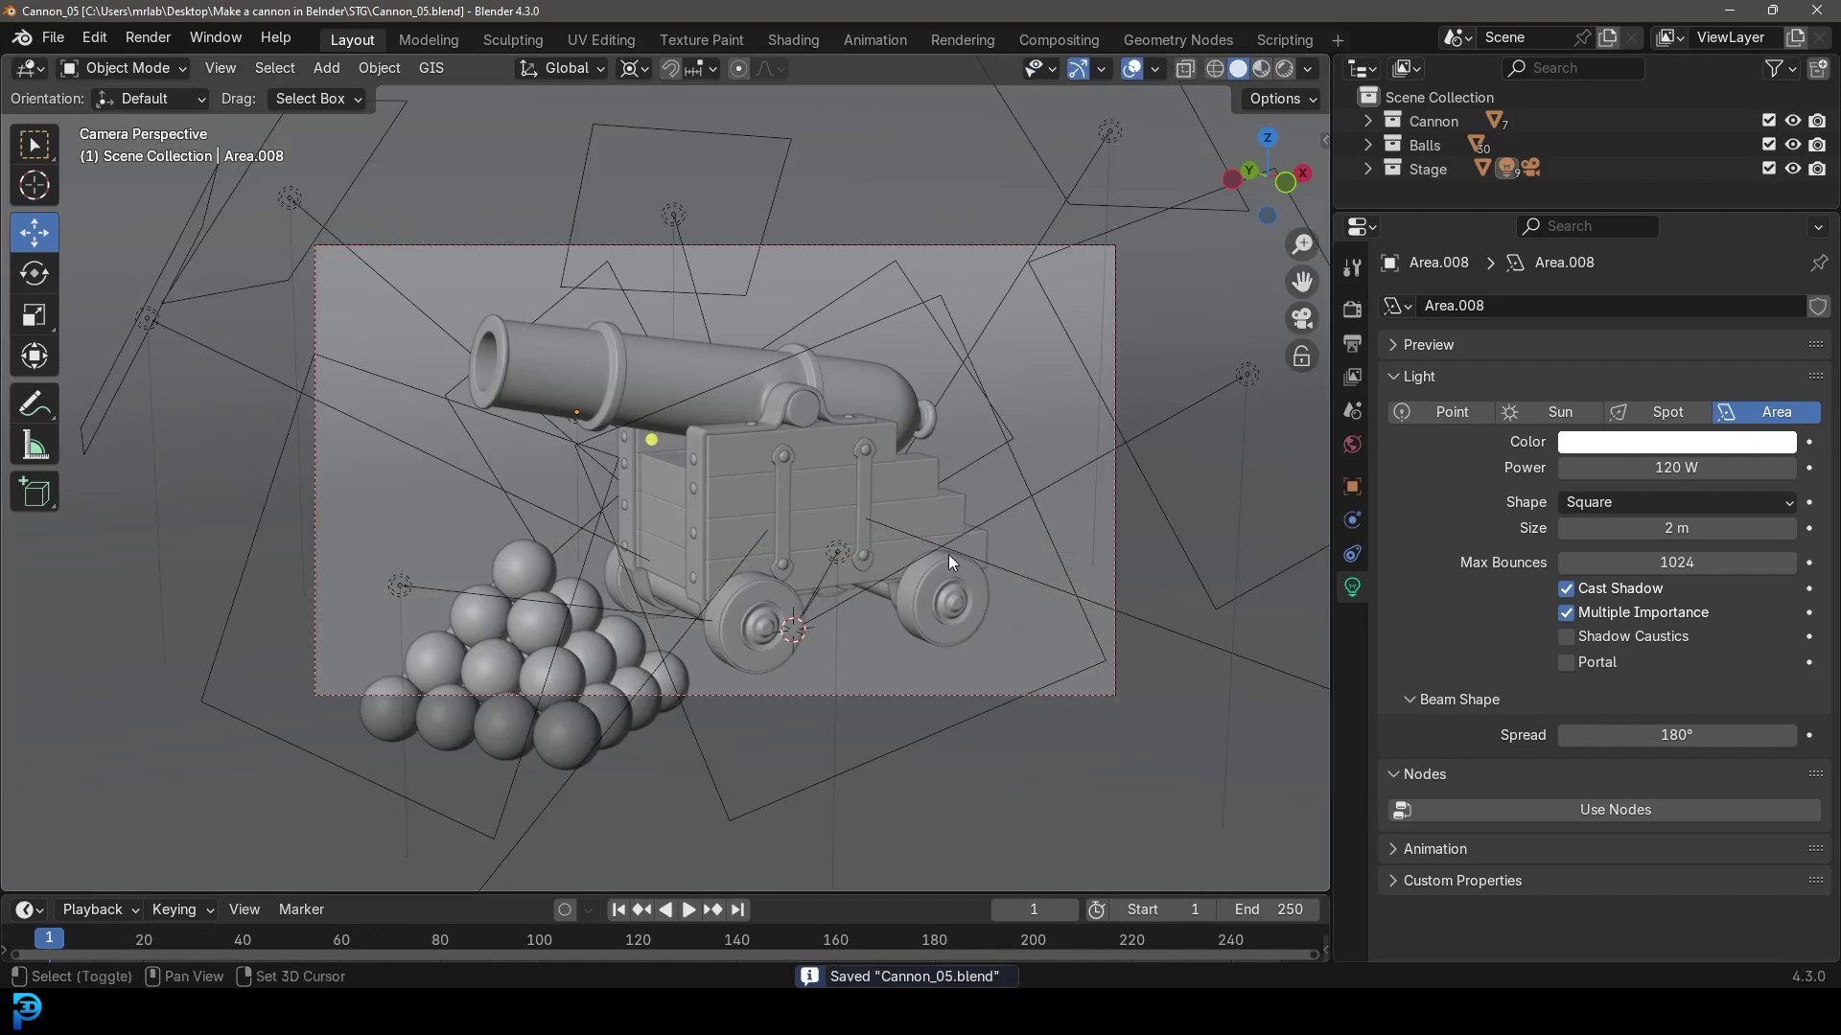
{"action": "left_click", "coordinate": [163, 38]}
{"action": "left_click", "coordinate": [267, 66]}
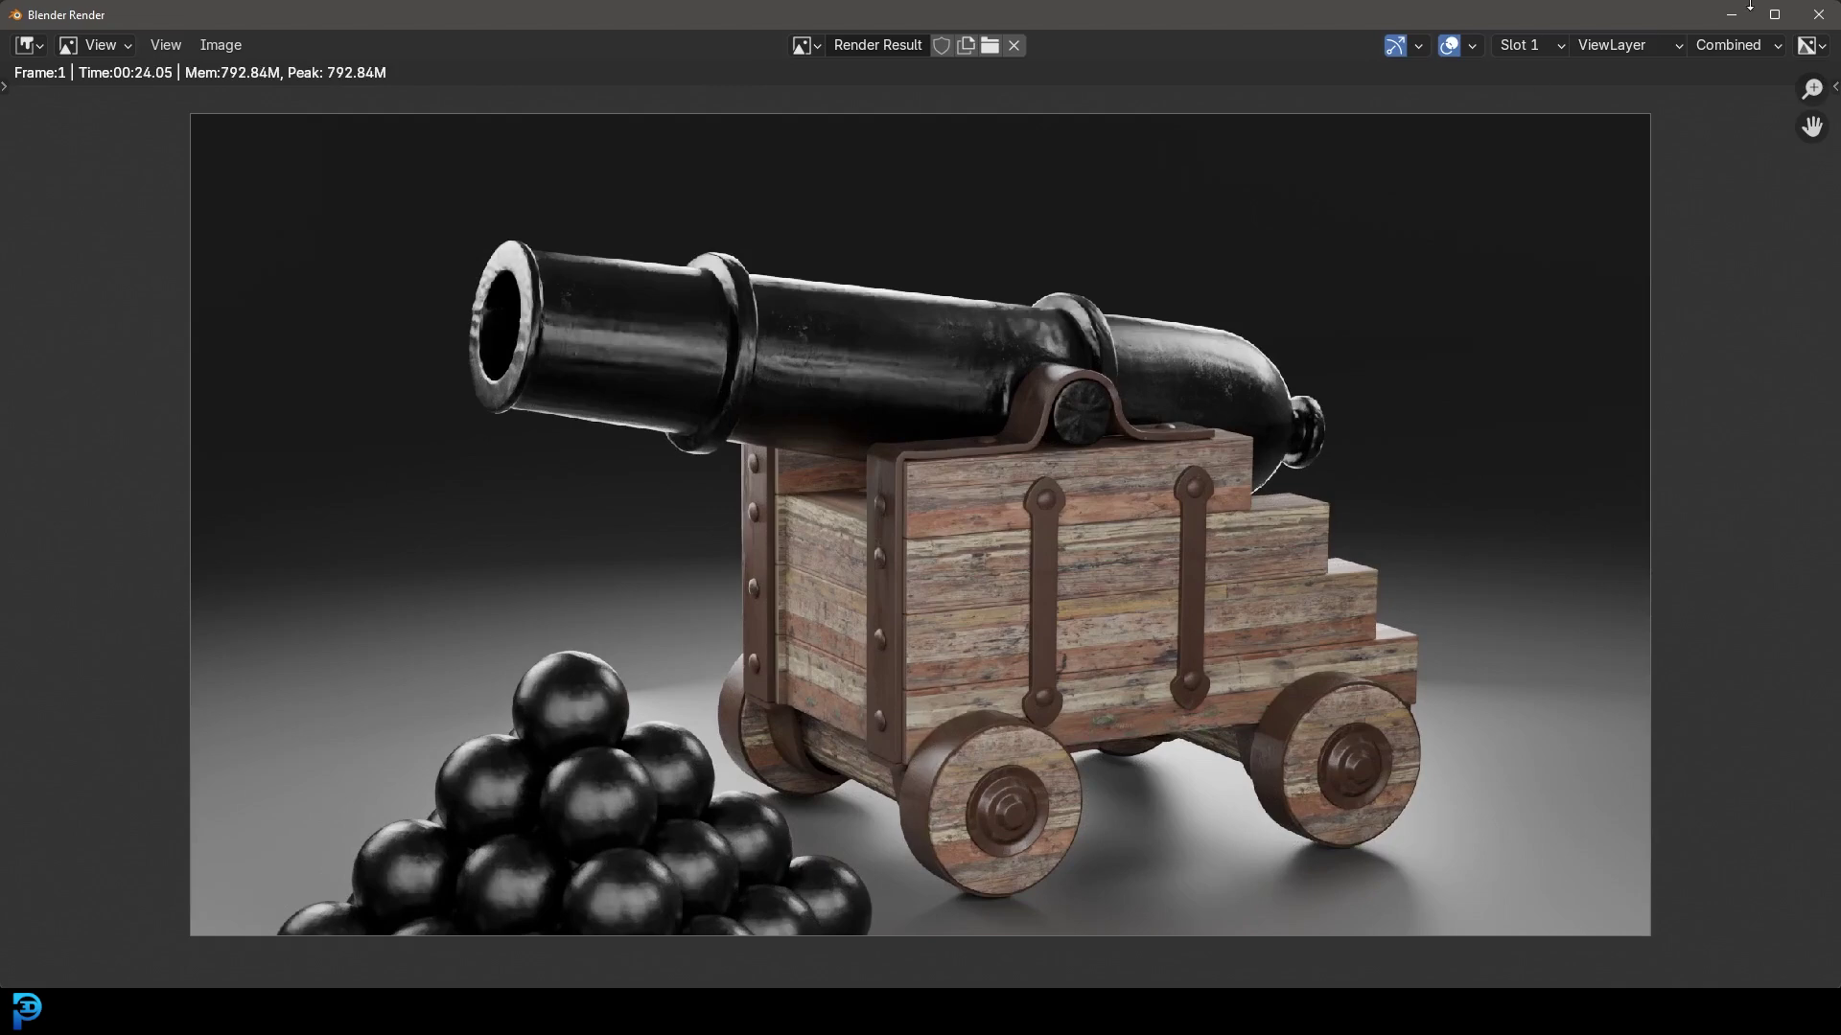
Go to the Compositing workspace and enable compositing nodes.
{"action": "left_click", "coordinate": [1735, 15]}
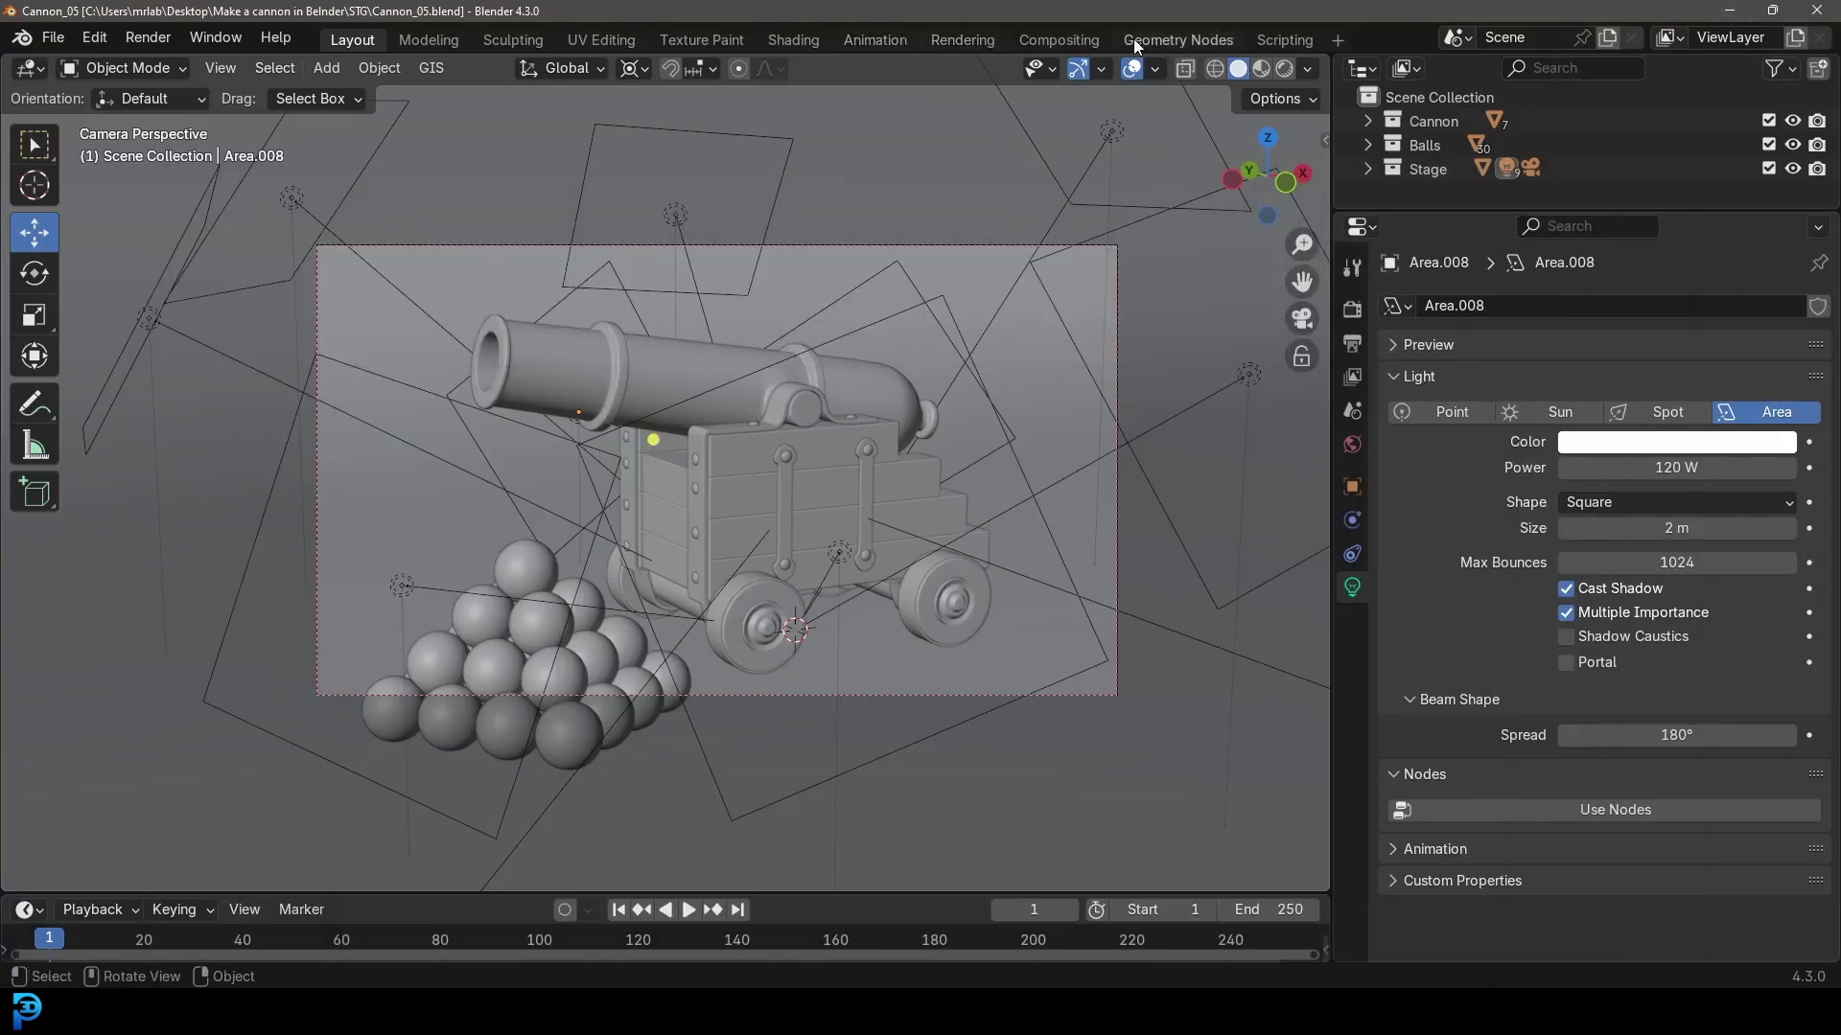
{"action": "left_click", "coordinate": [1052, 40]}
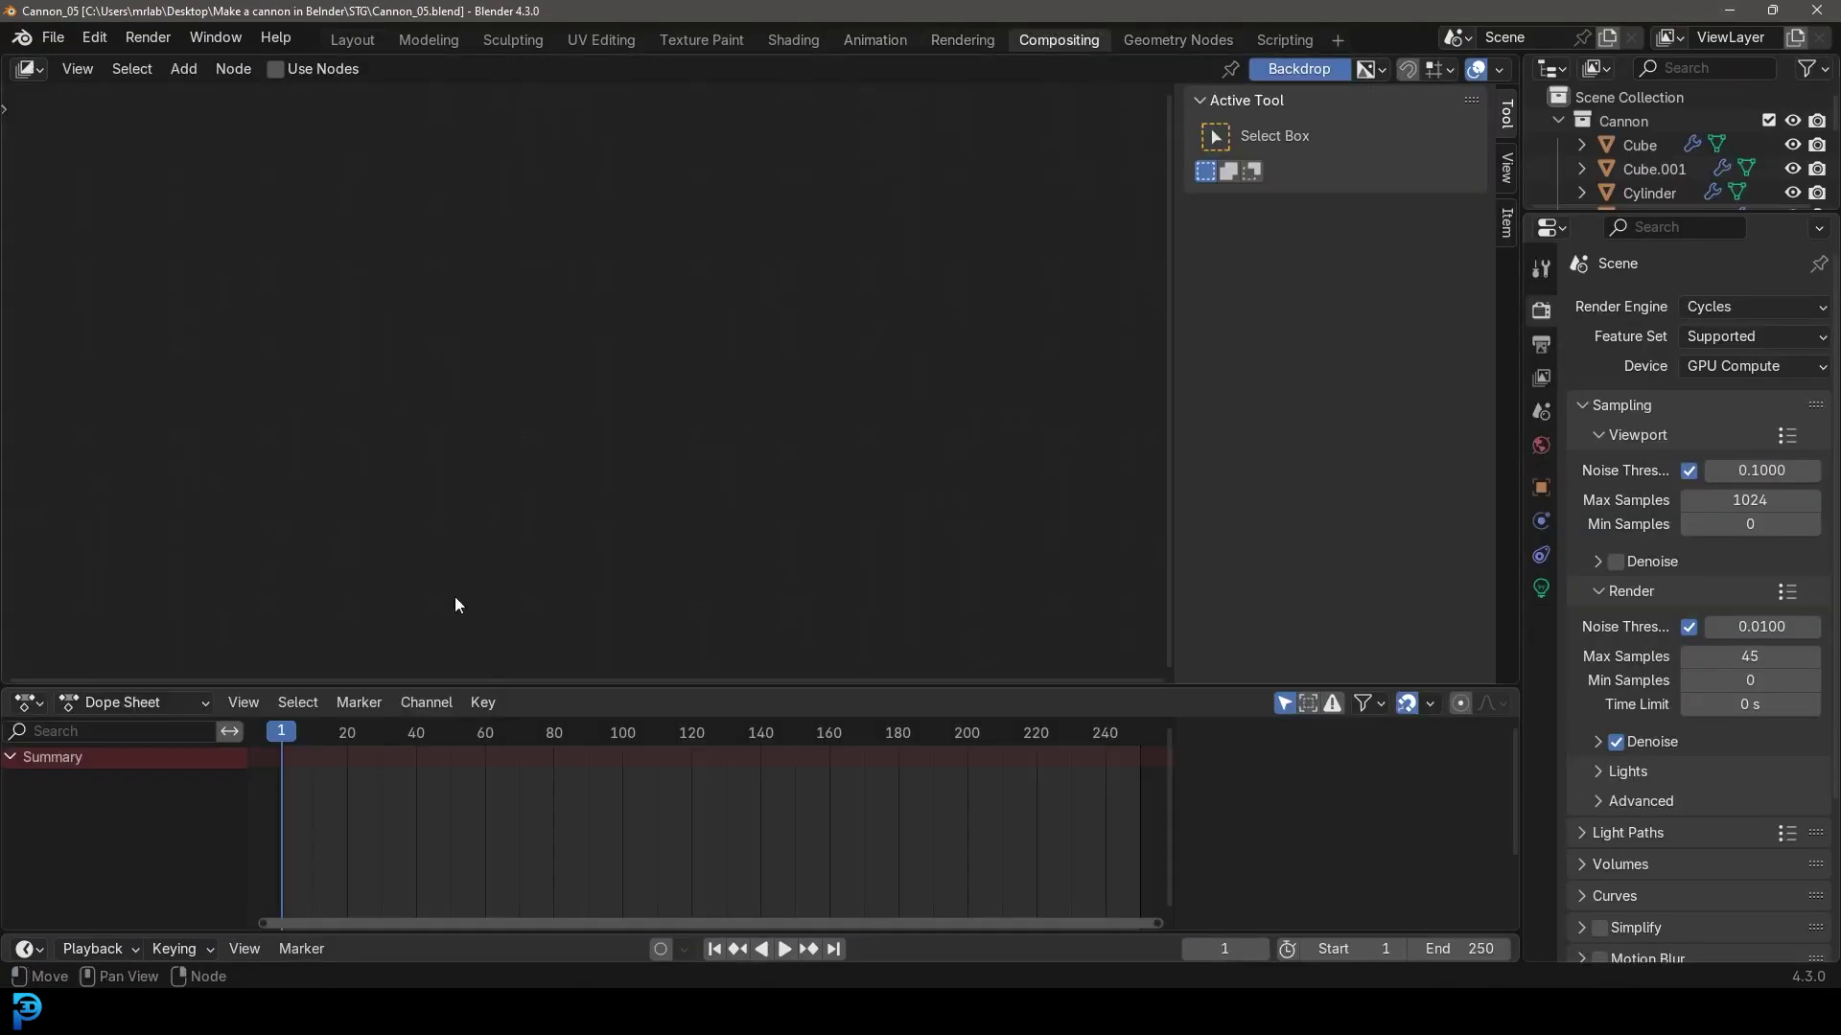
{"action": "left_click", "coordinate": [277, 68]}
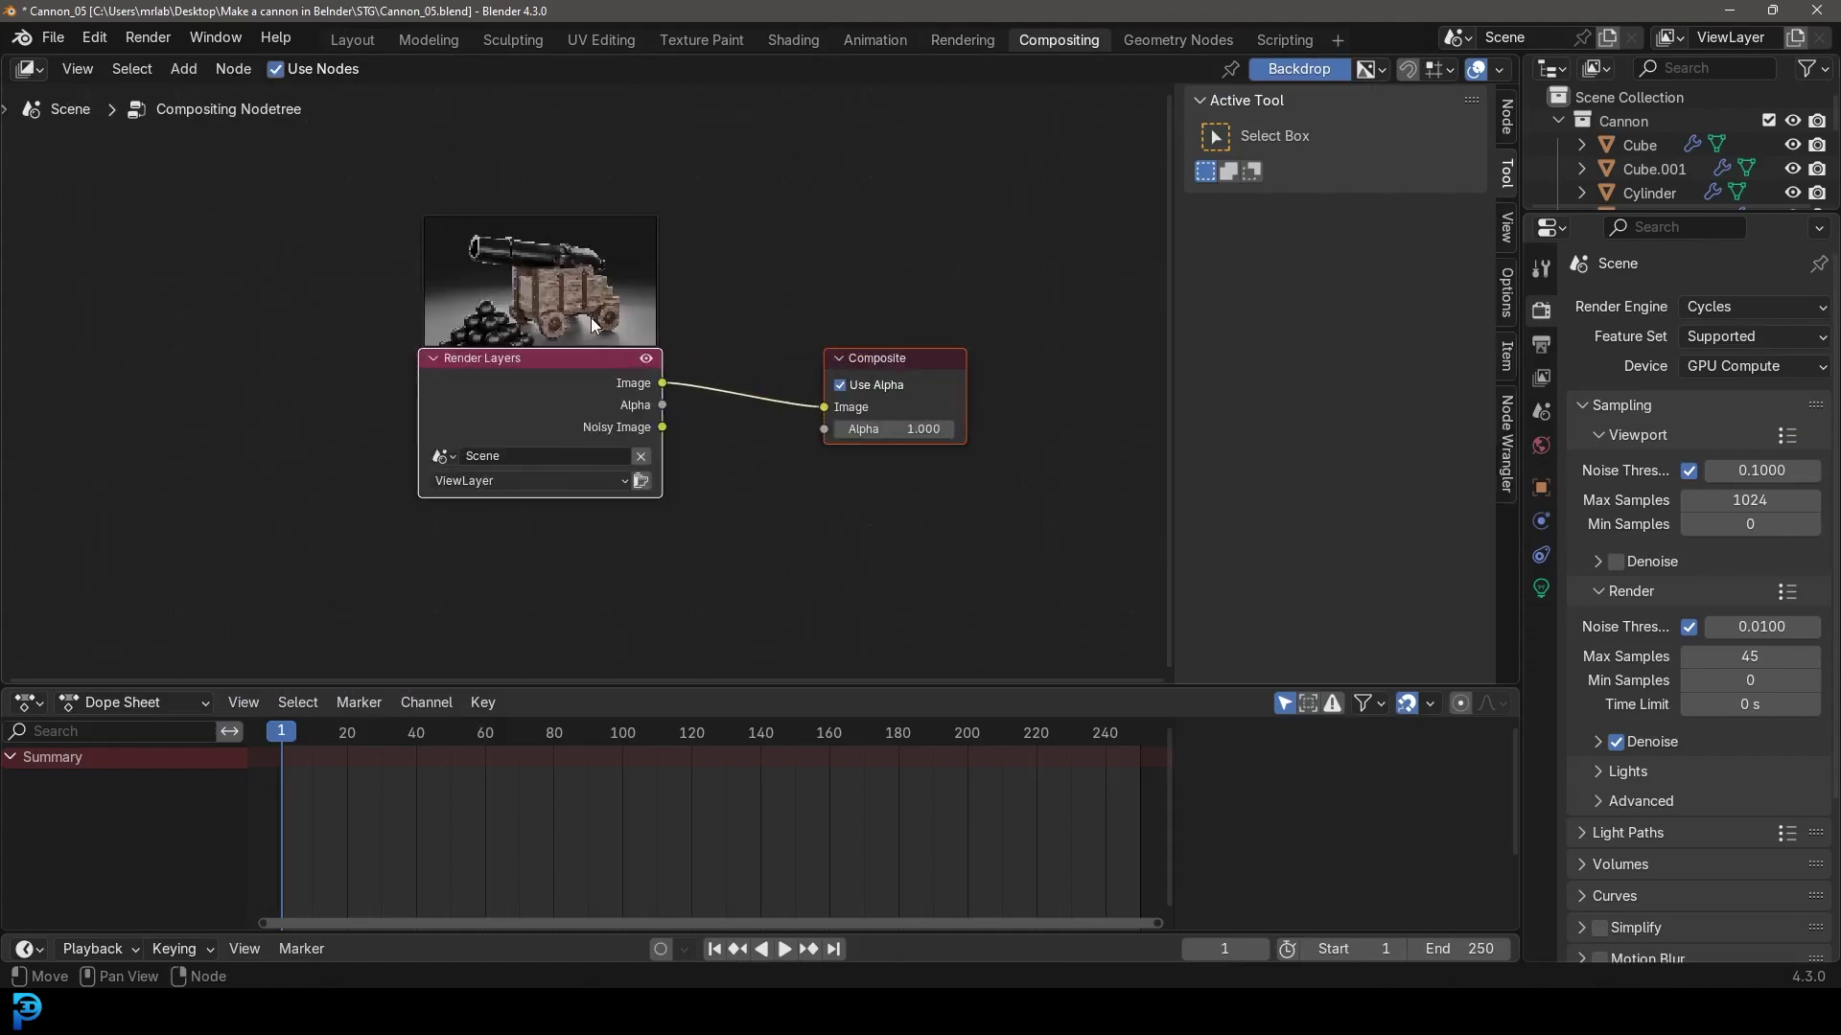
Add a Viewer node fed by the Render Layers Image output and spread the nodes apart.
{"action": "key", "text": "shift+a"}
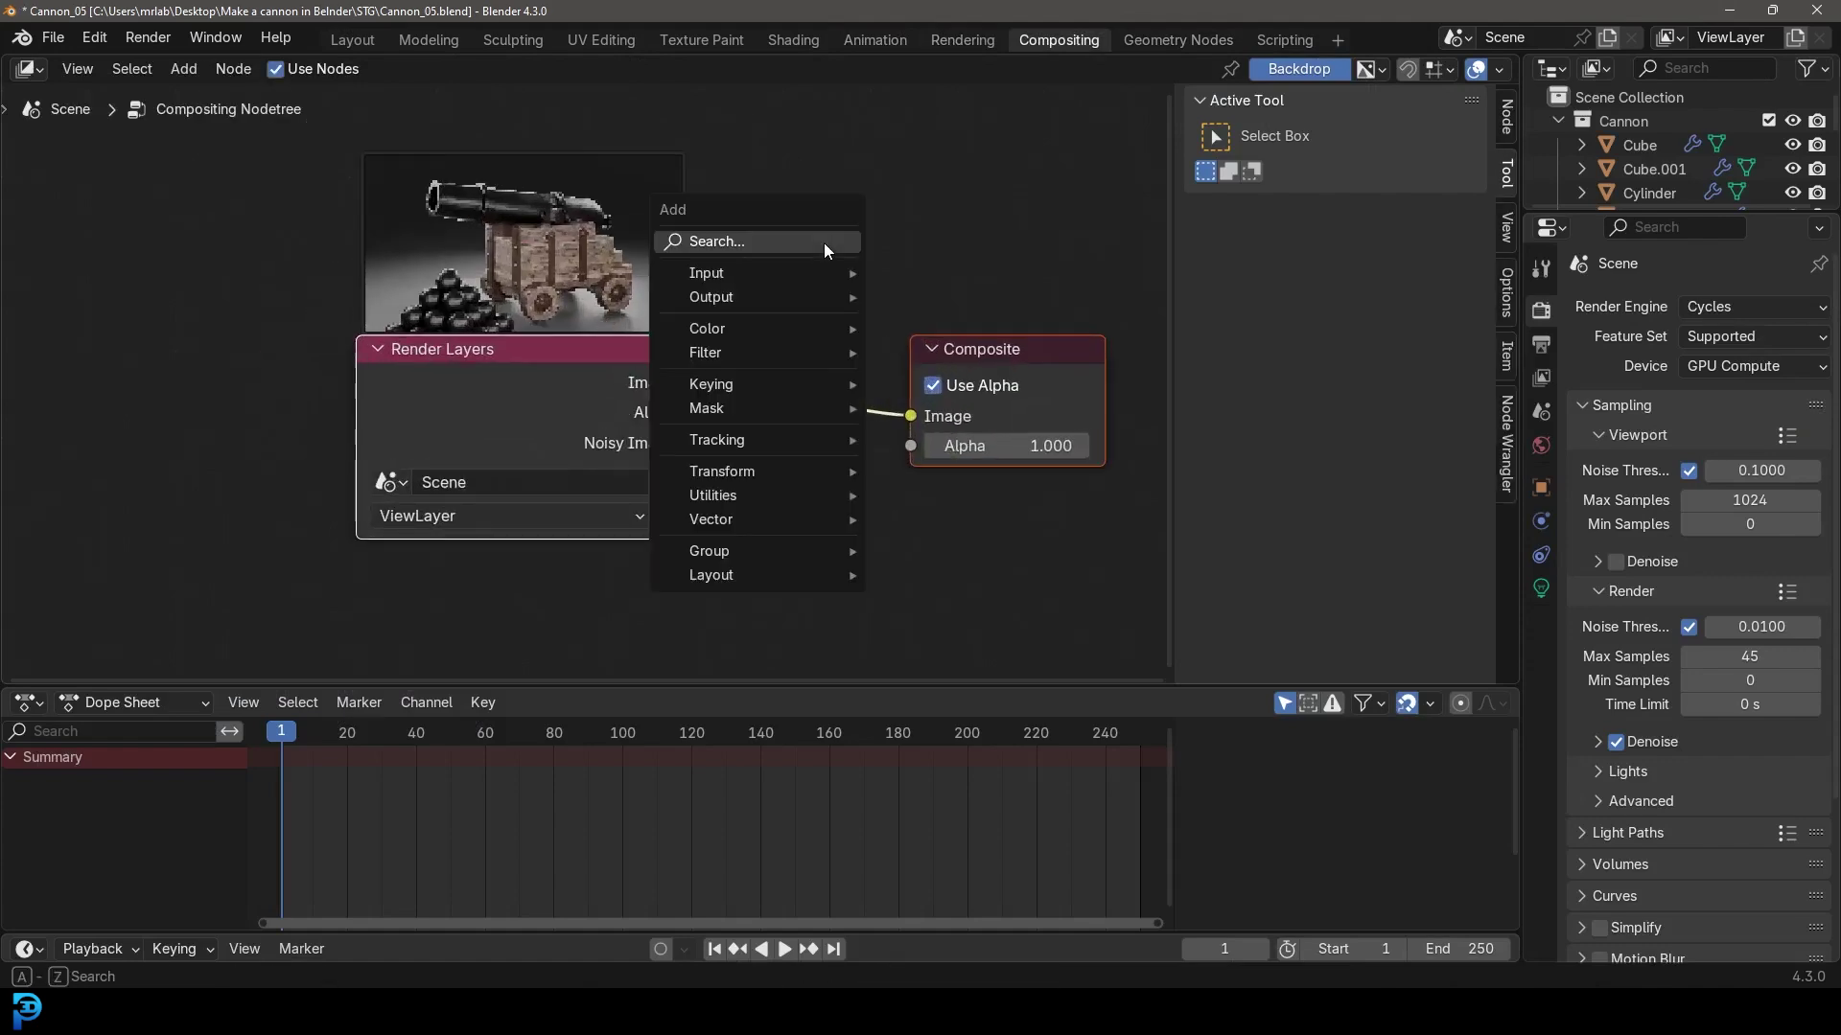
{"action": "left_click", "coordinate": [826, 244]}
{"action": "type", "text": "view"}
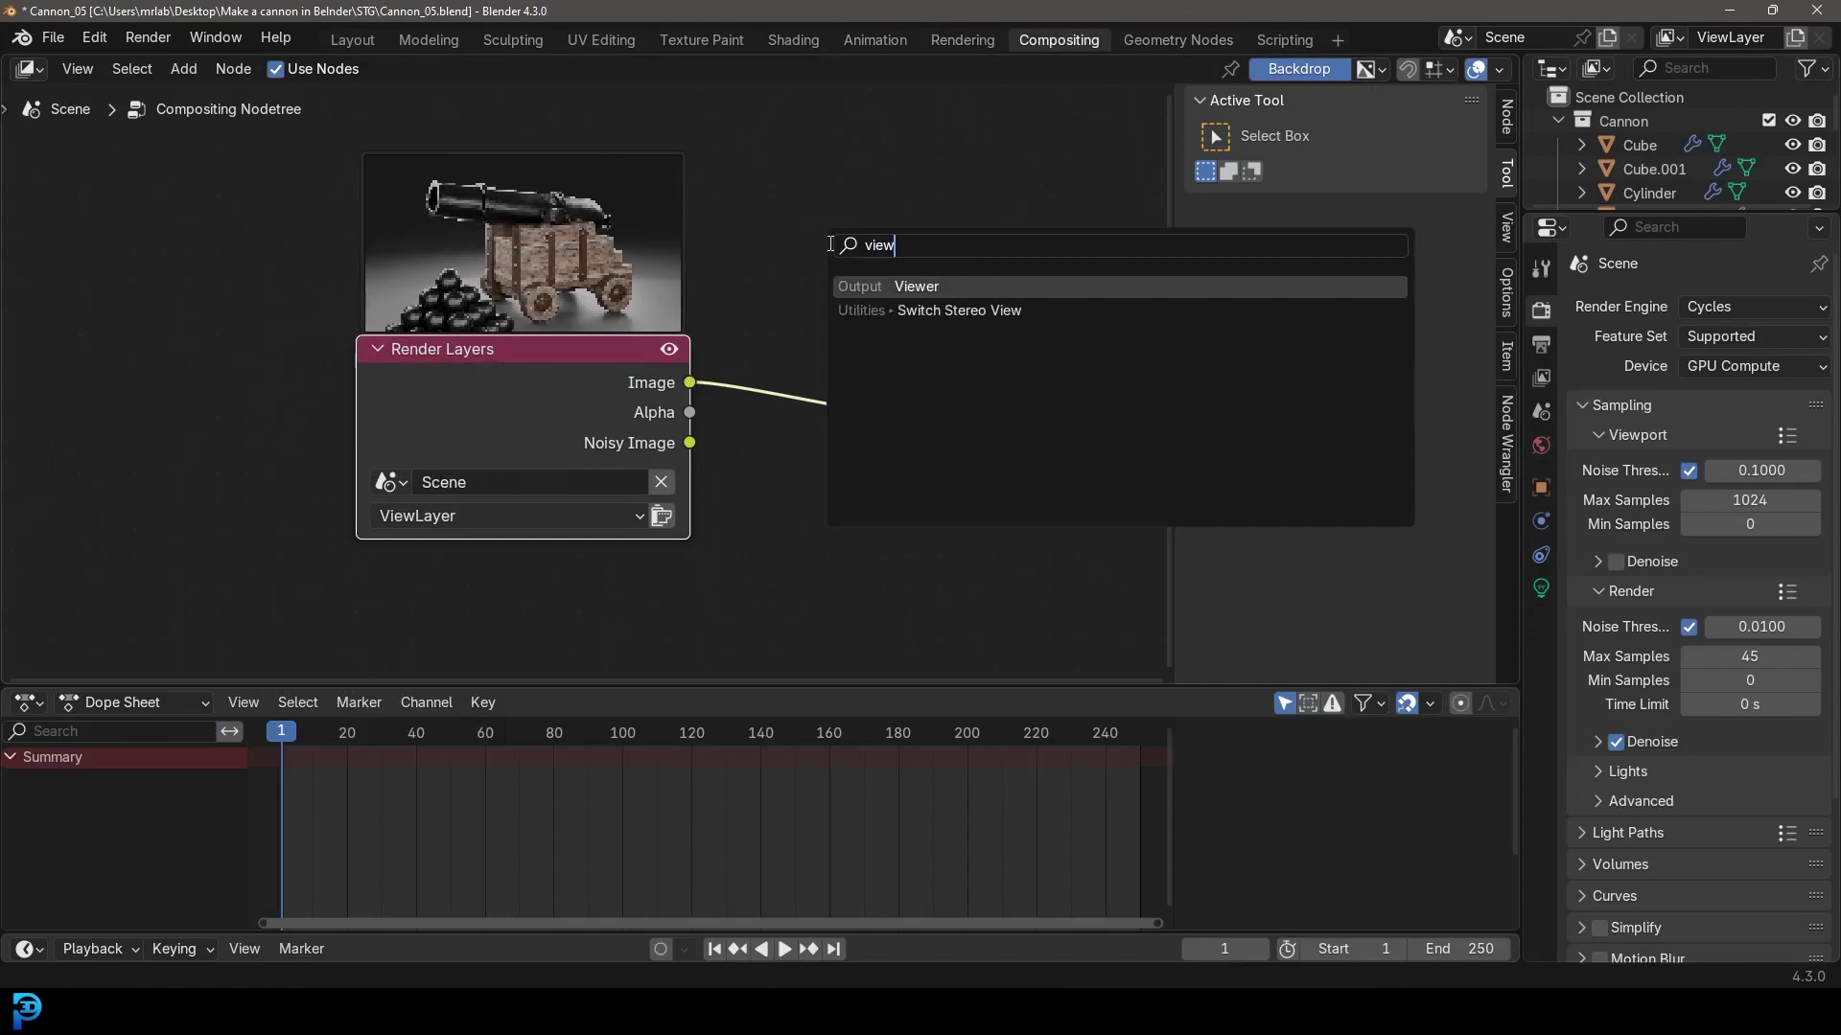
{"action": "left_click", "coordinate": [954, 286]}
{"action": "left_click", "coordinate": [945, 484]}
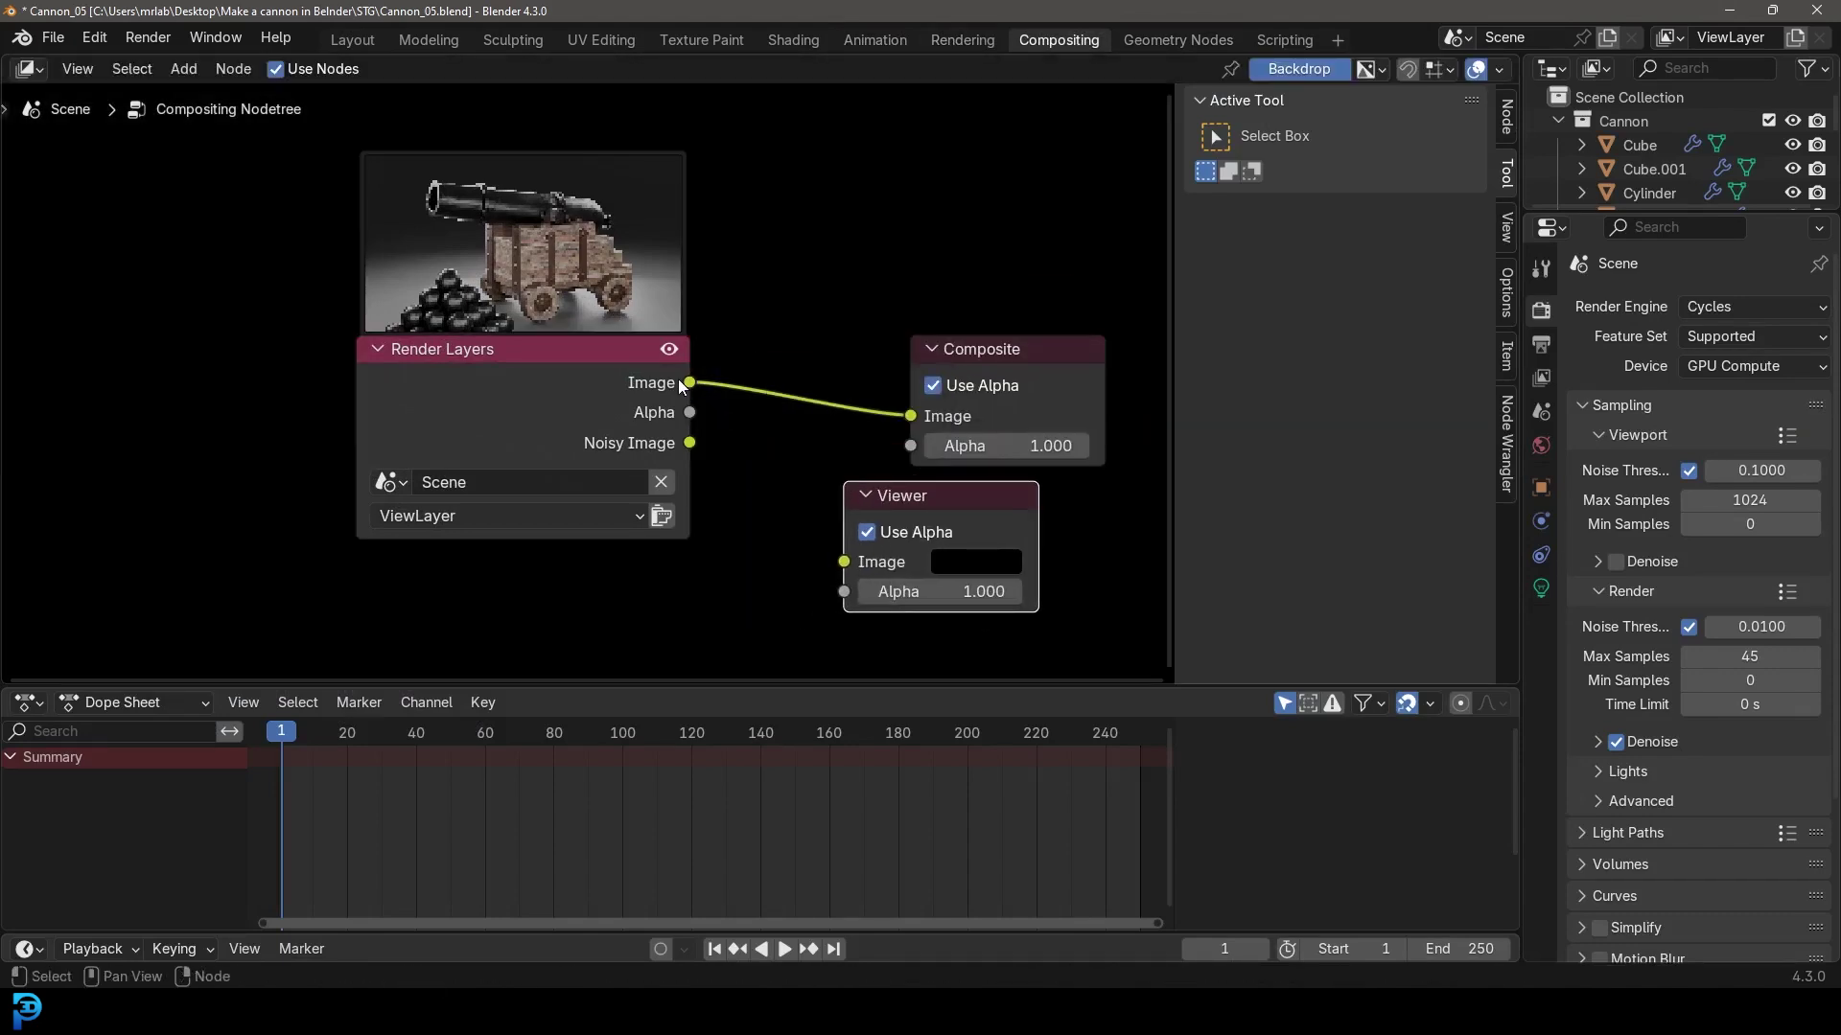
{"action": "left_click_drag", "start_coordinate": [690, 382], "coordinate": [738, 422]}
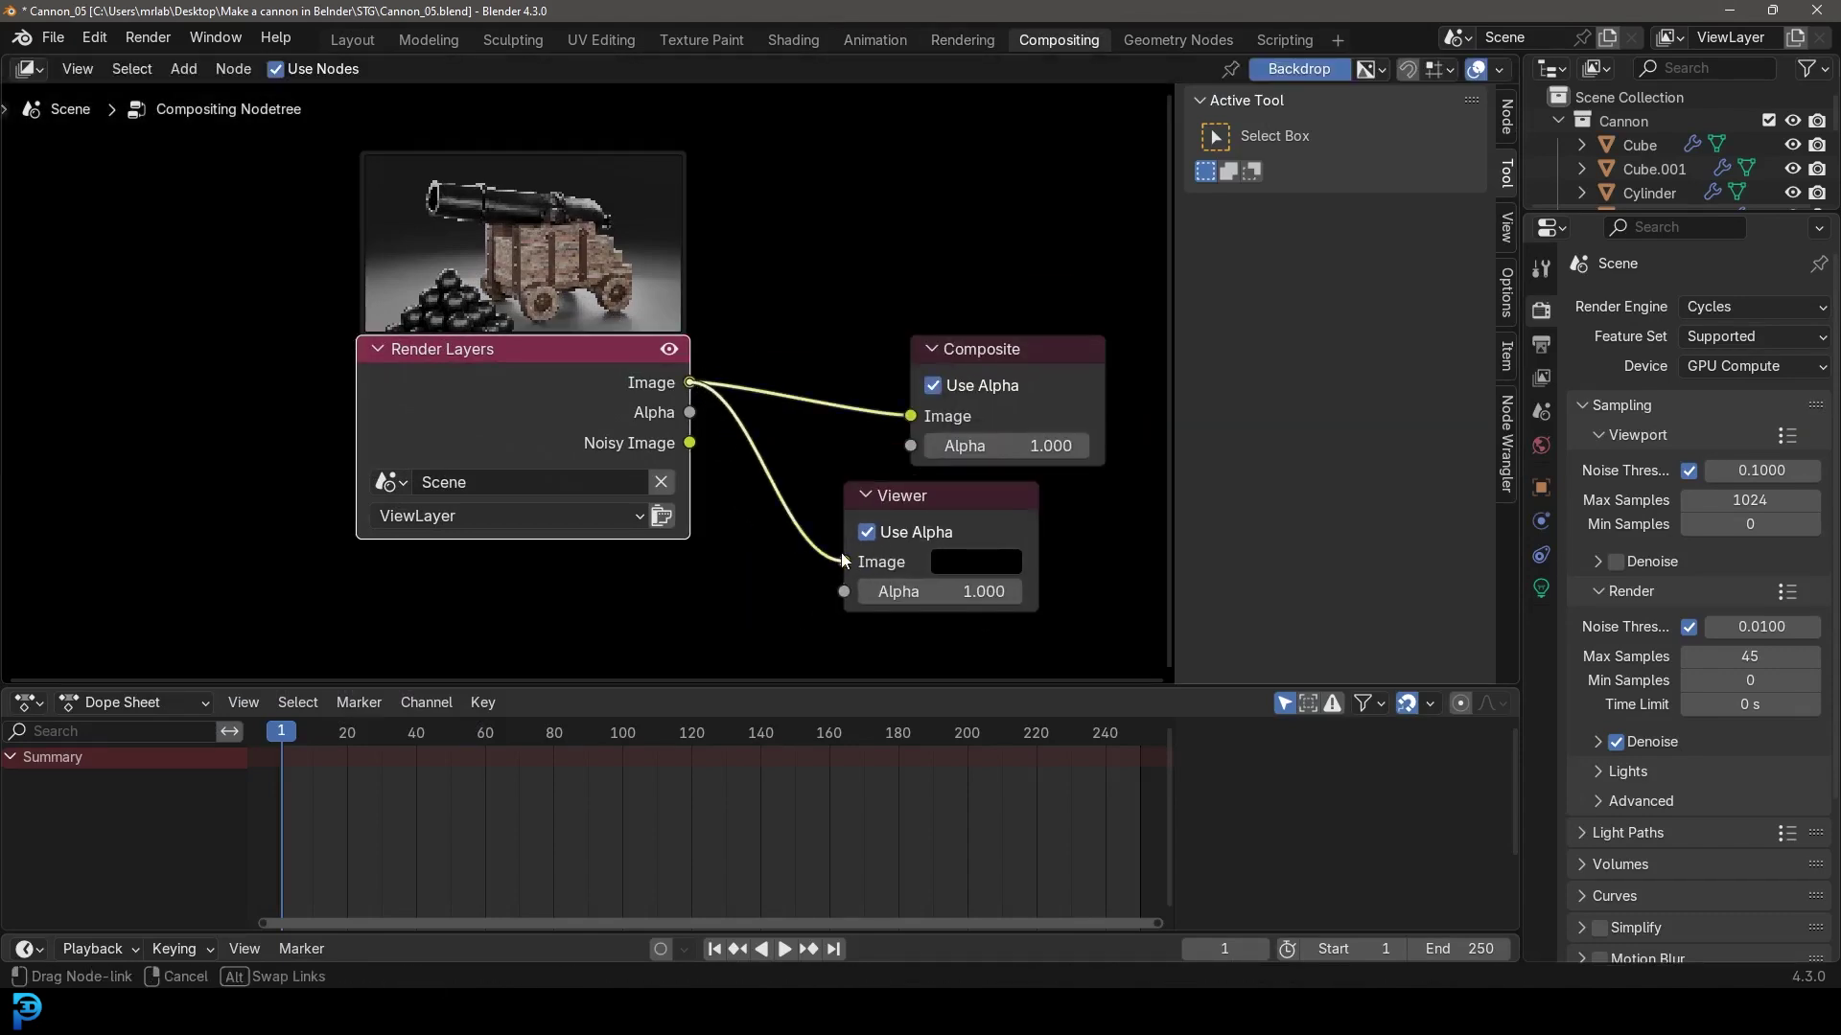
{"action": "left_click_drag", "start_coordinate": [842, 552], "coordinate": [844, 553]}
{"action": "left_click_drag", "start_coordinate": [556, 353], "coordinate": [102, 371]}
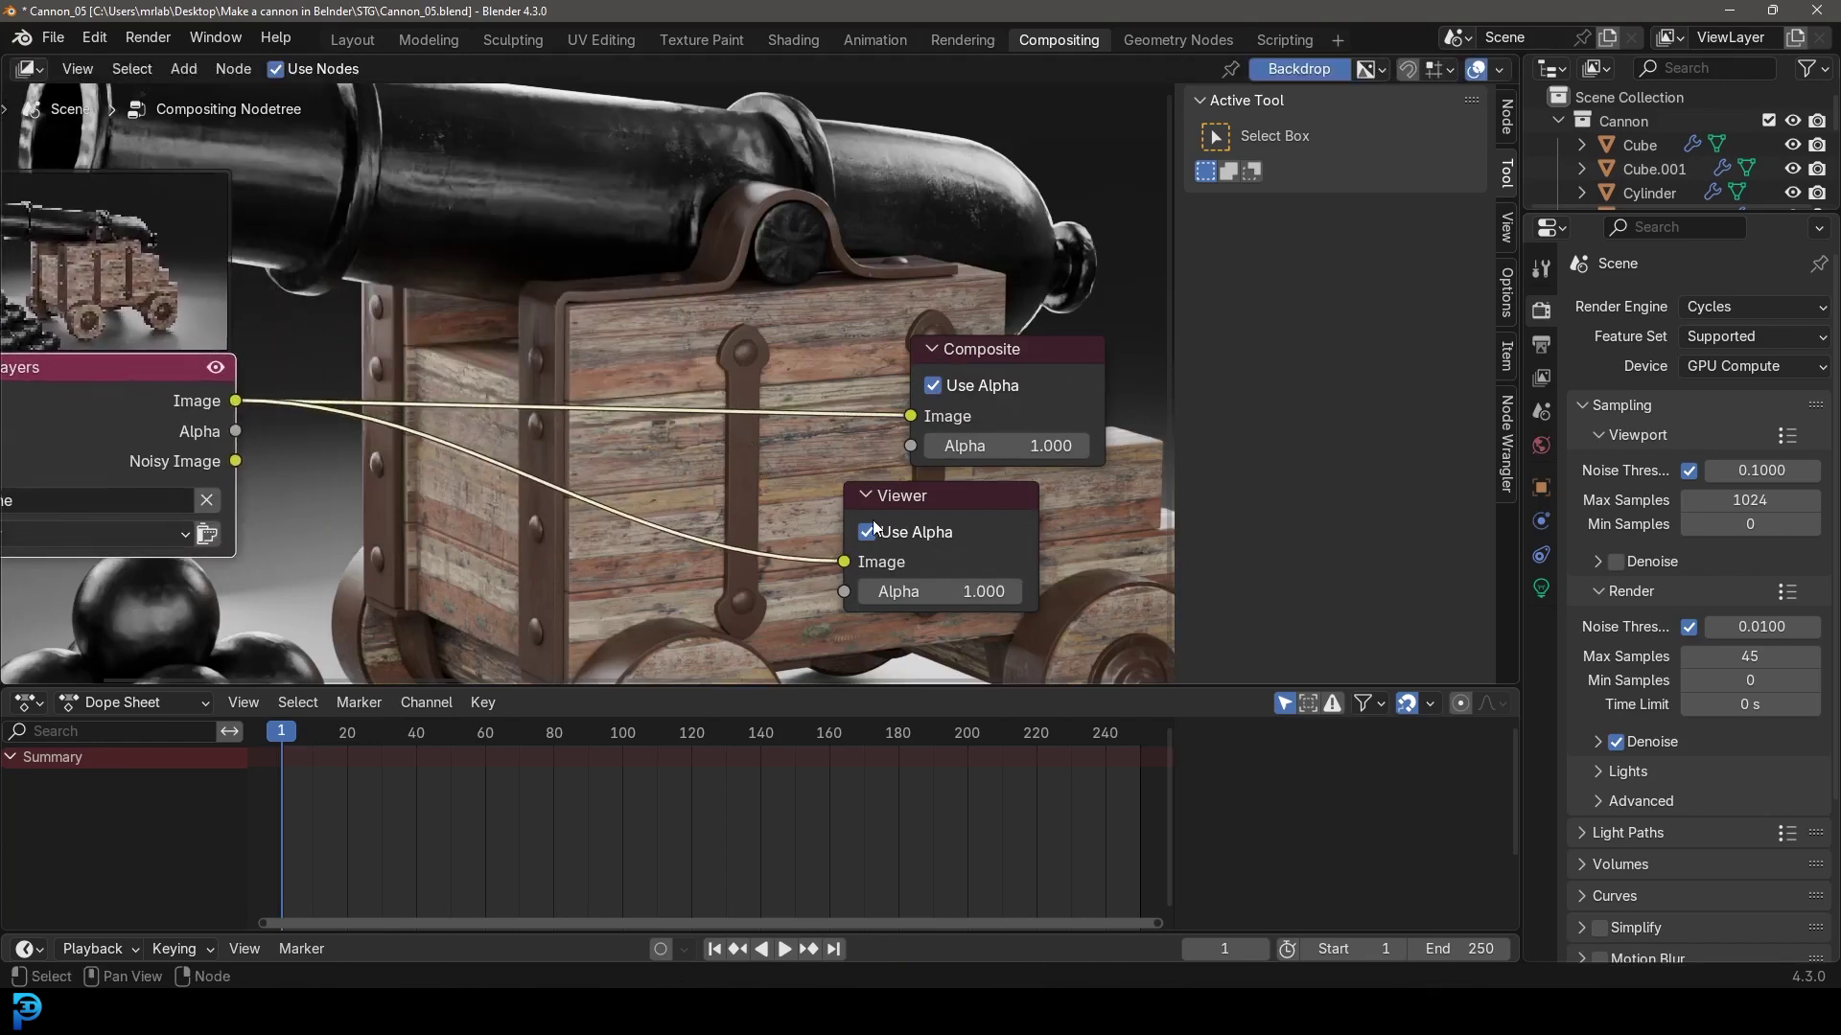
{"action": "left_click_drag", "start_coordinate": [900, 496], "coordinate": [953, 495]}
Resize the rendered backdrop image and enlarge the node editor area.
{"action": "scroll", "coordinate": [664, 412], "scroll_direction": "down", "scroll_amount": 4}
{"action": "scroll", "coordinate": [664, 413], "scroll_direction": "up", "scroll_amount": 3}
{"action": "key", "text": "v"}
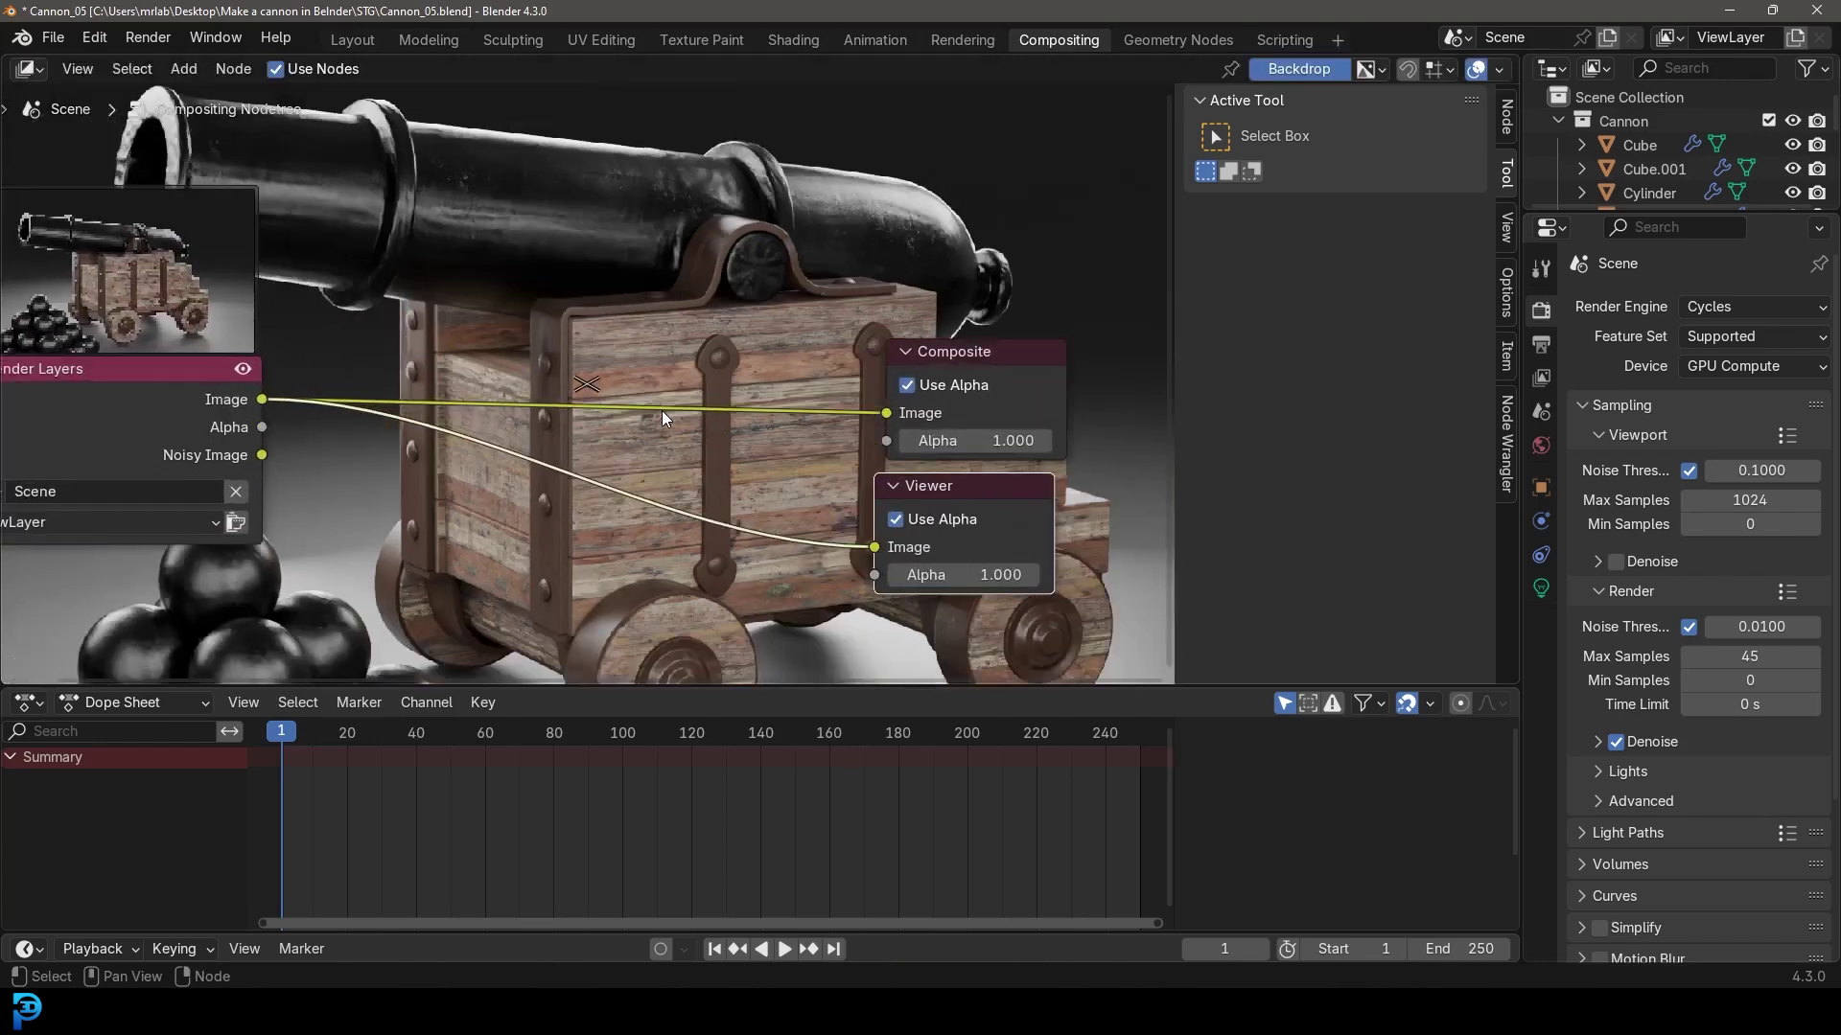
{"action": "key", "text": "alt+v"}
{"action": "key", "text": "alt+v"}
{"action": "key", "text": "alt+v"}
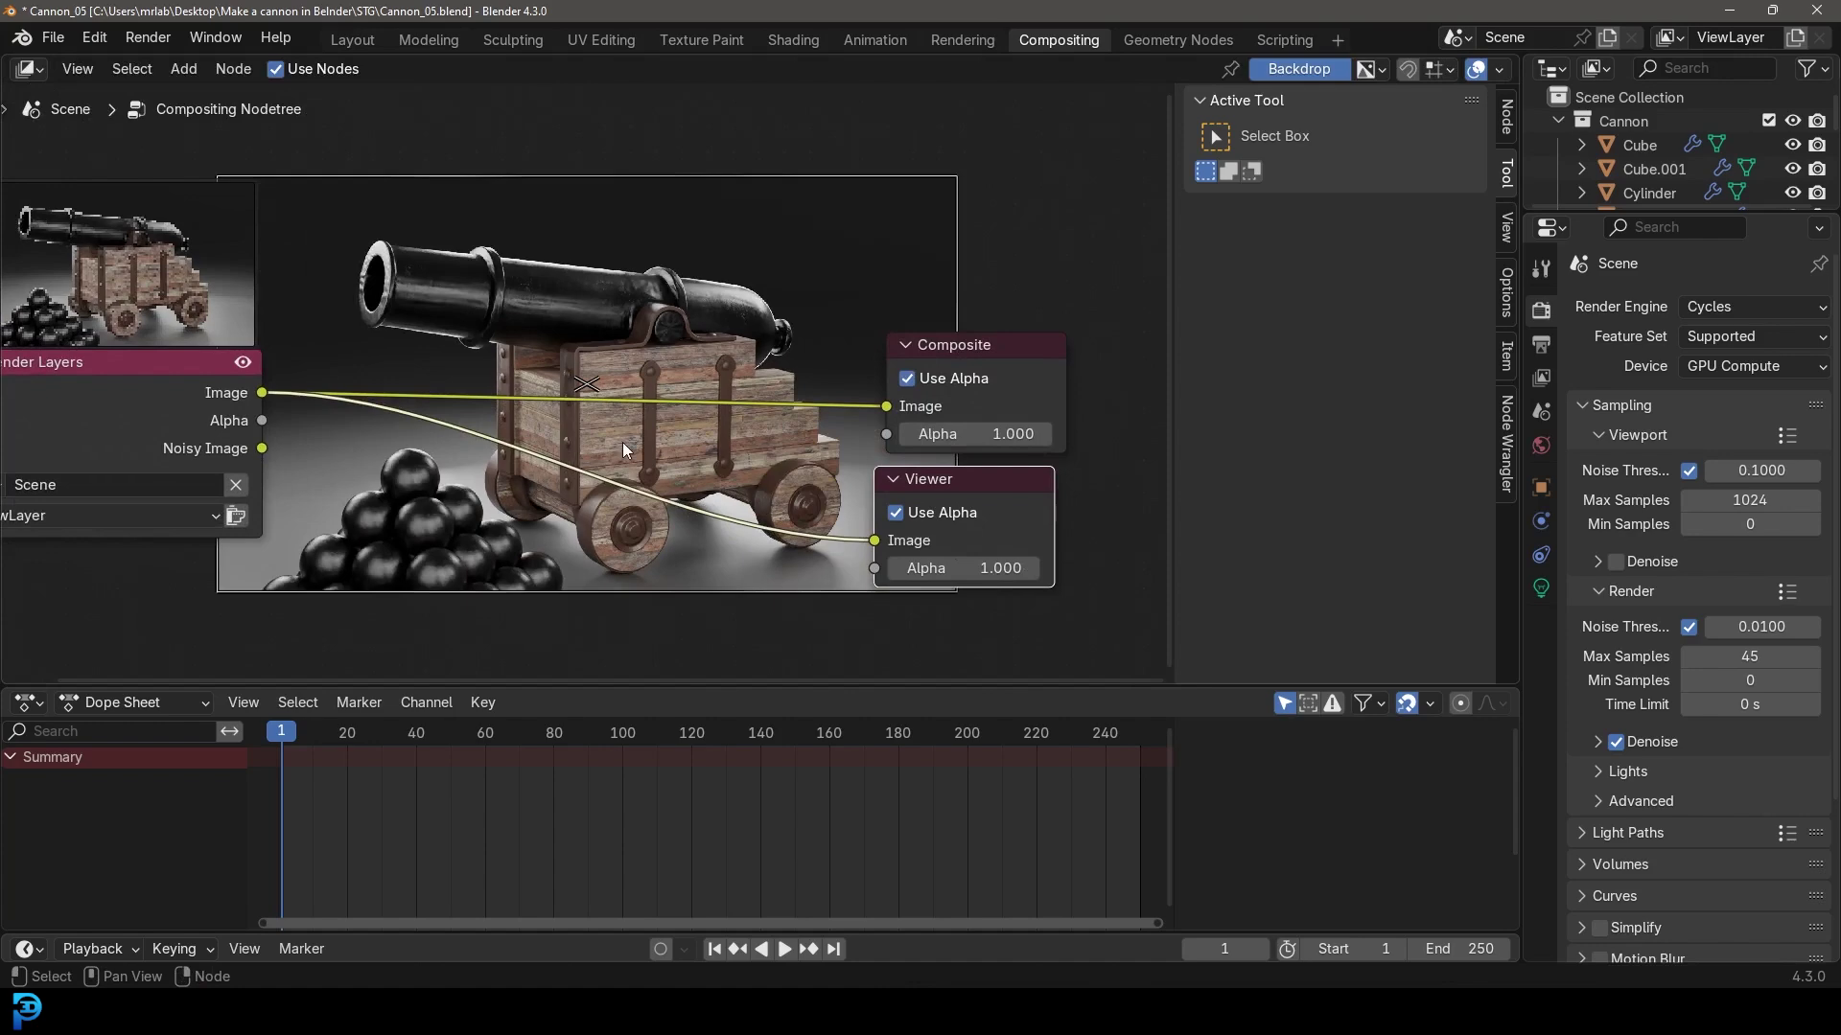
{"action": "key", "text": "v"}
{"action": "key", "text": "v"}
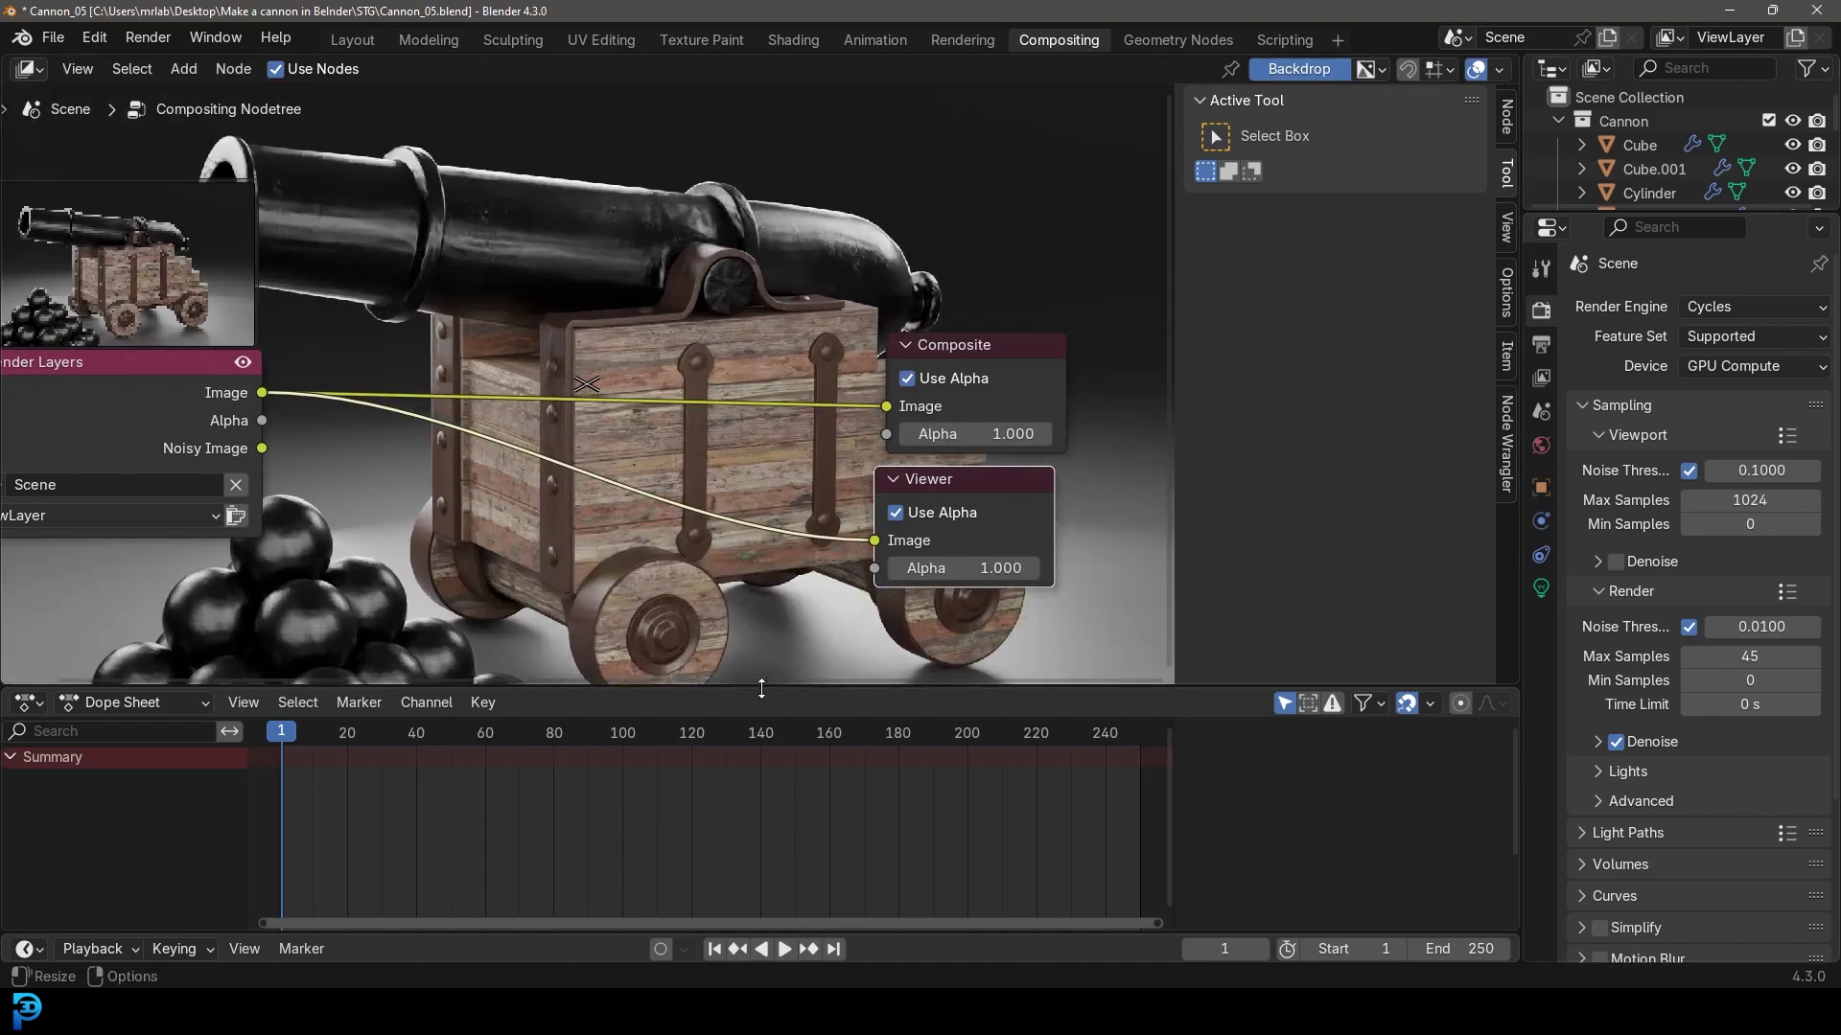
{"action": "left_click_drag", "start_coordinate": [752, 686], "coordinate": [768, 915]}
Move the Render Layers node left and down, adding a reroute on its output links.
{"action": "key", "text": "Home"}
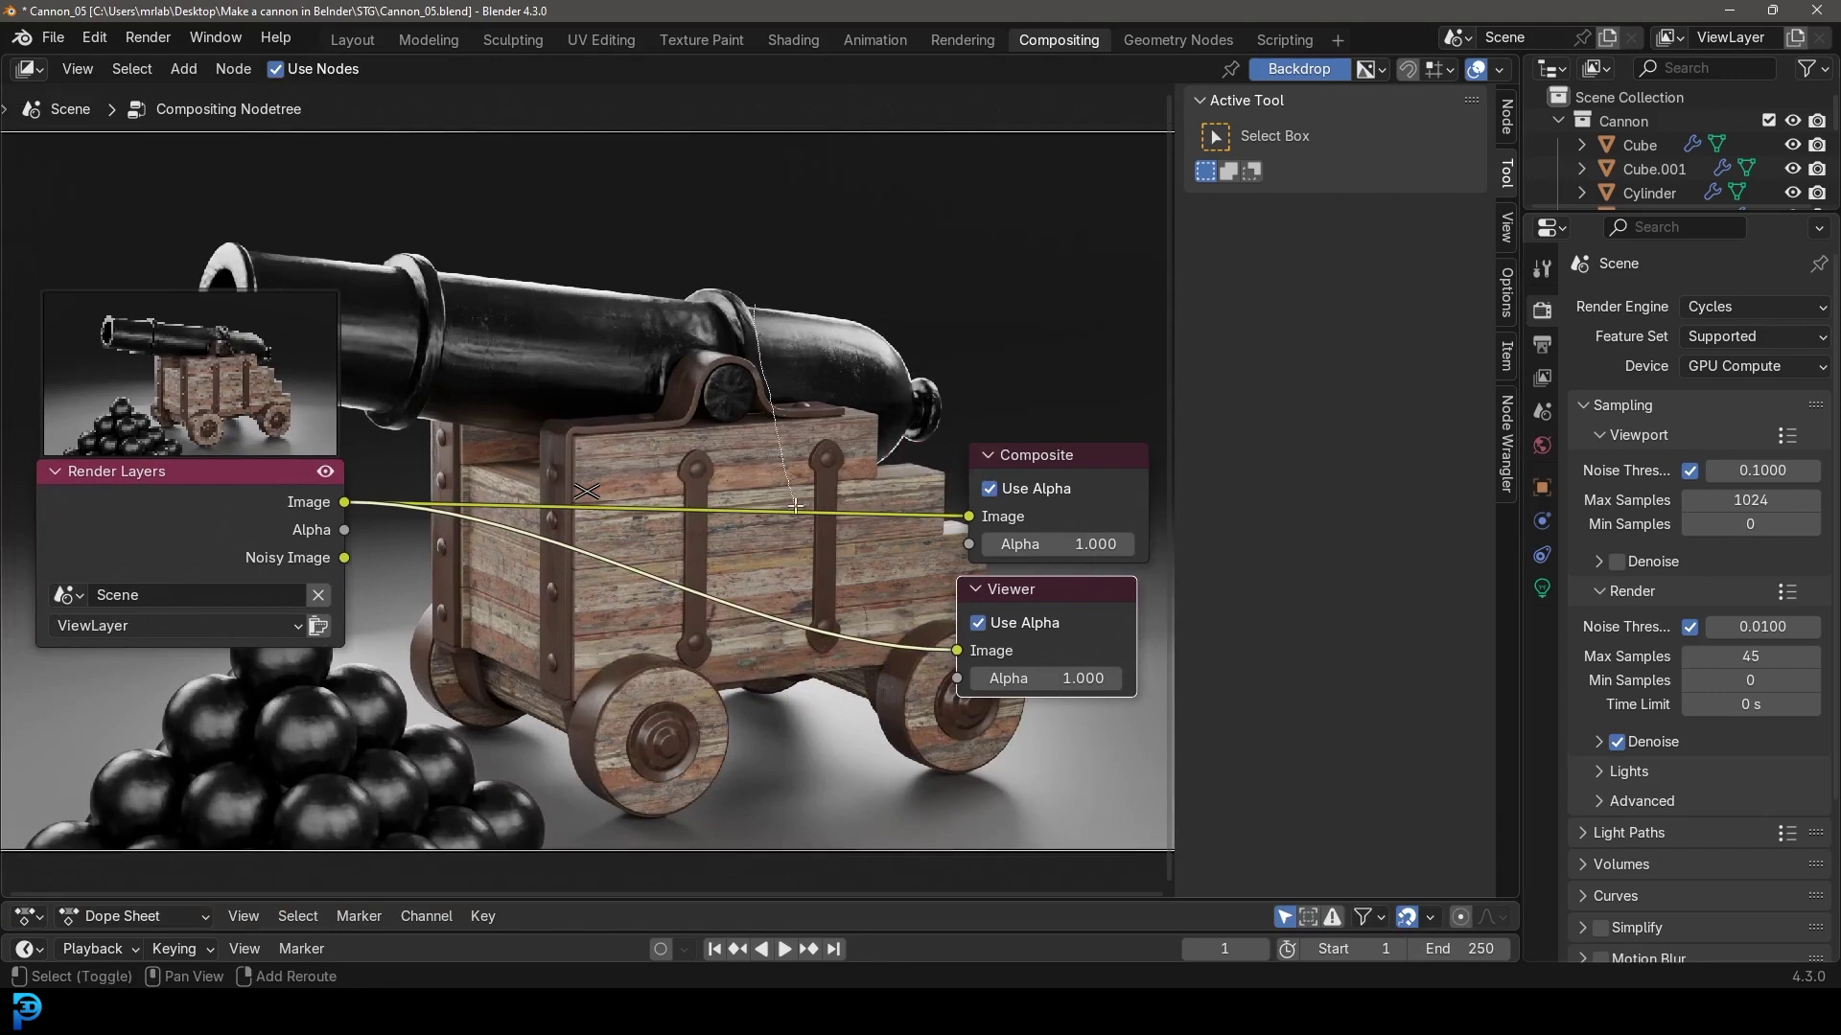
{"action": "right_click_drag", "start_coordinate": [811, 714], "coordinate": [812, 715], "text": "shift"}
{"action": "left_click_drag", "start_coordinate": [254, 519], "coordinate": [116, 593]}
{"action": "middle_click_drag", "start_coordinate": [517, 632], "coordinate": [697, 559]}
{"action": "scroll", "coordinate": [739, 542], "scroll_direction": "up", "scroll_amount": 3}
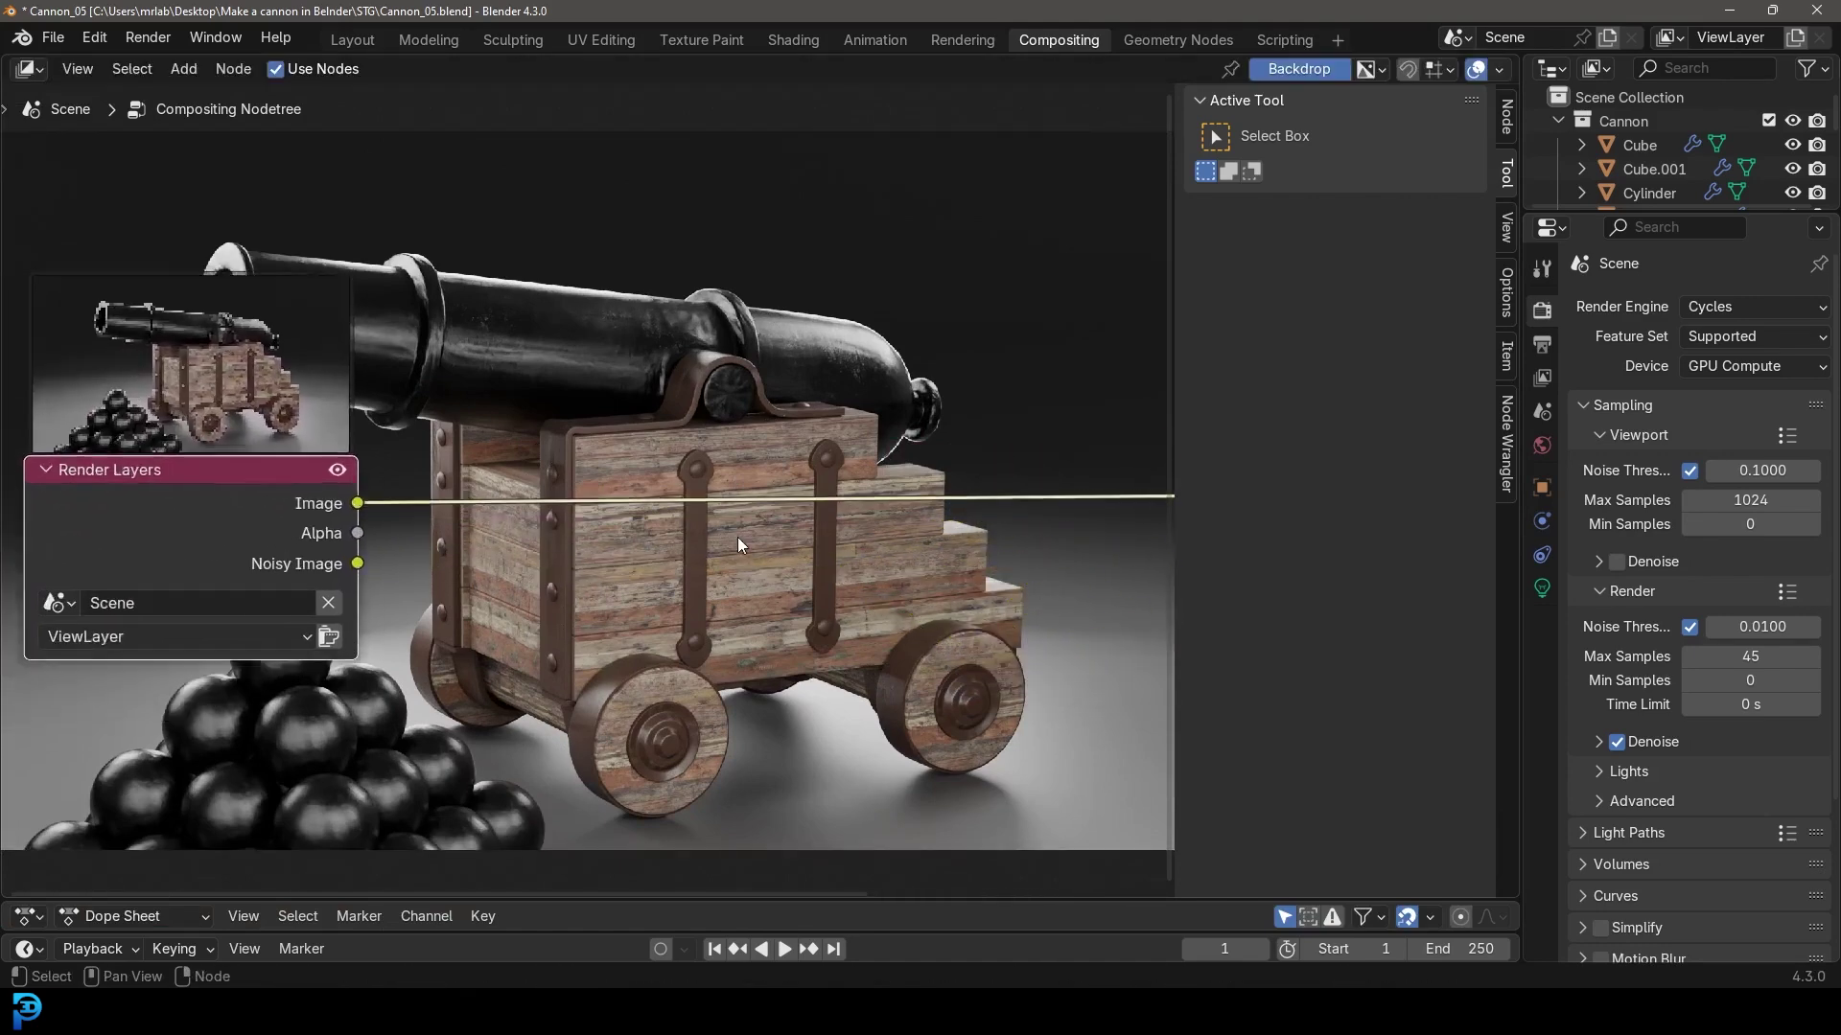
Search for a Lens Distortion node and drop it onto the Render Layers link.
{"action": "key", "text": "shift+a"}
{"action": "left_click", "coordinate": [592, 418]}
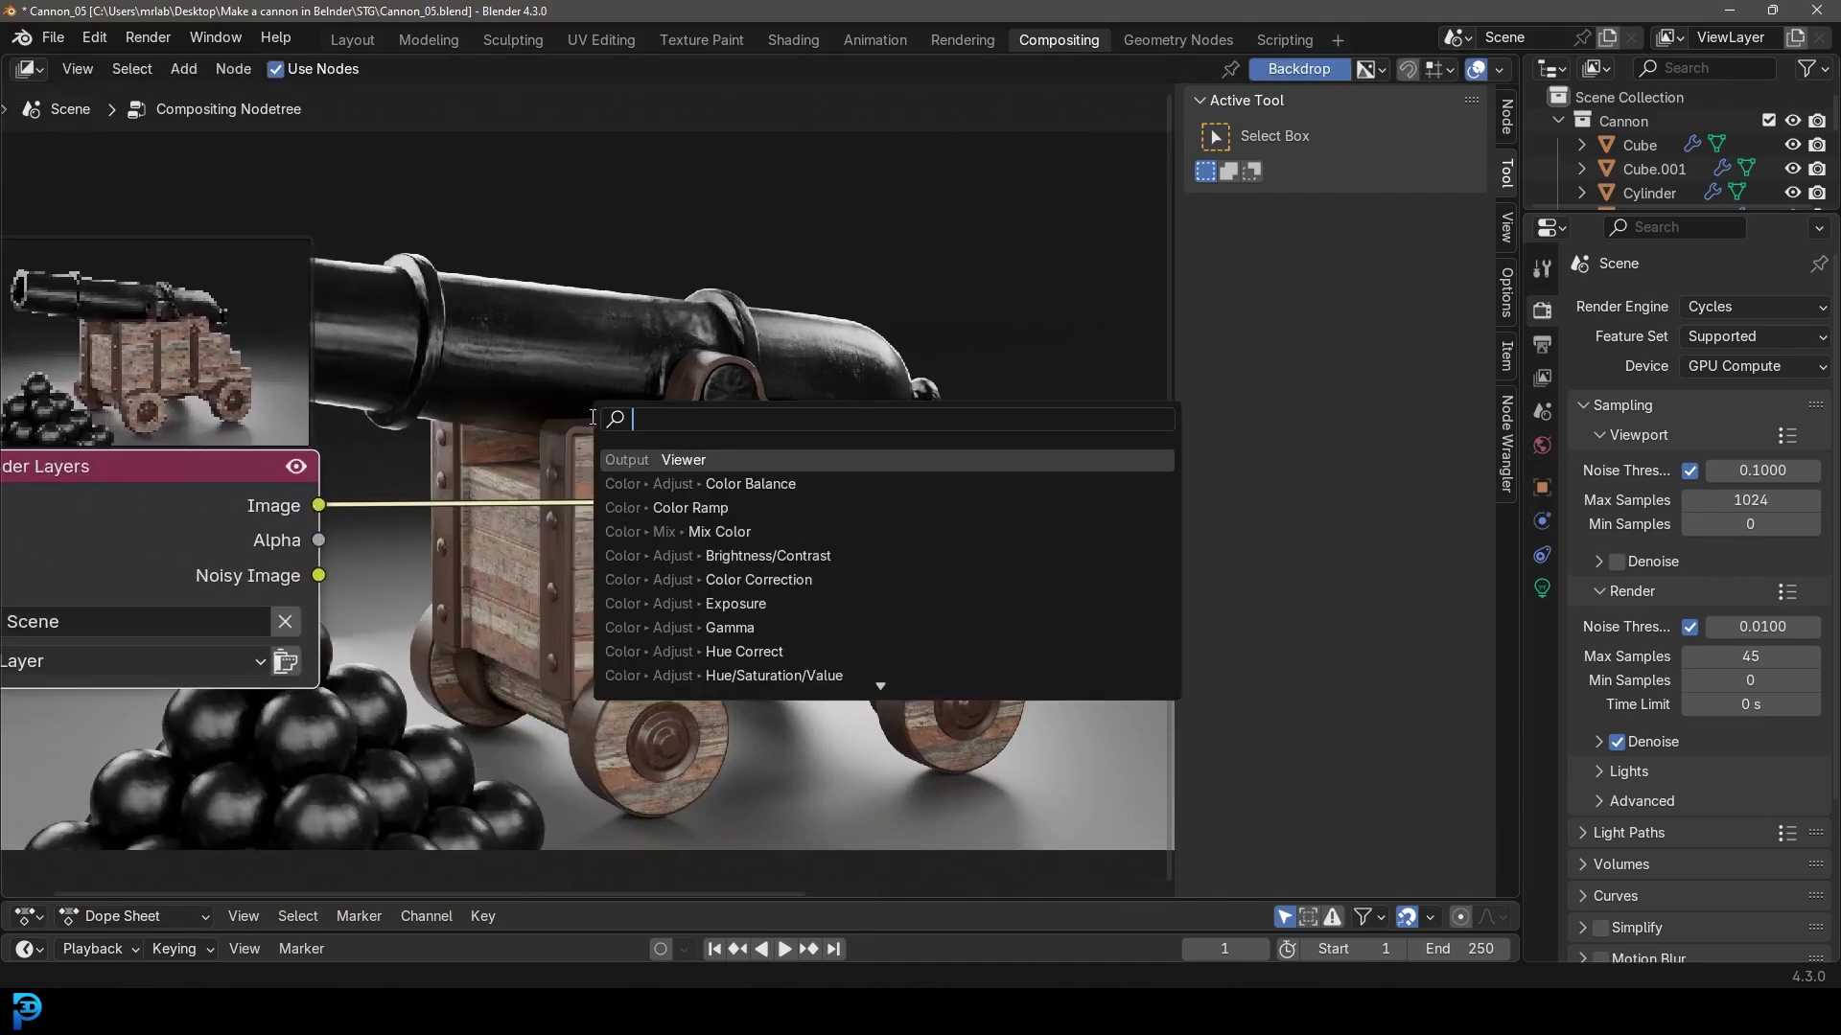
{"action": "type", "text": "lens"}
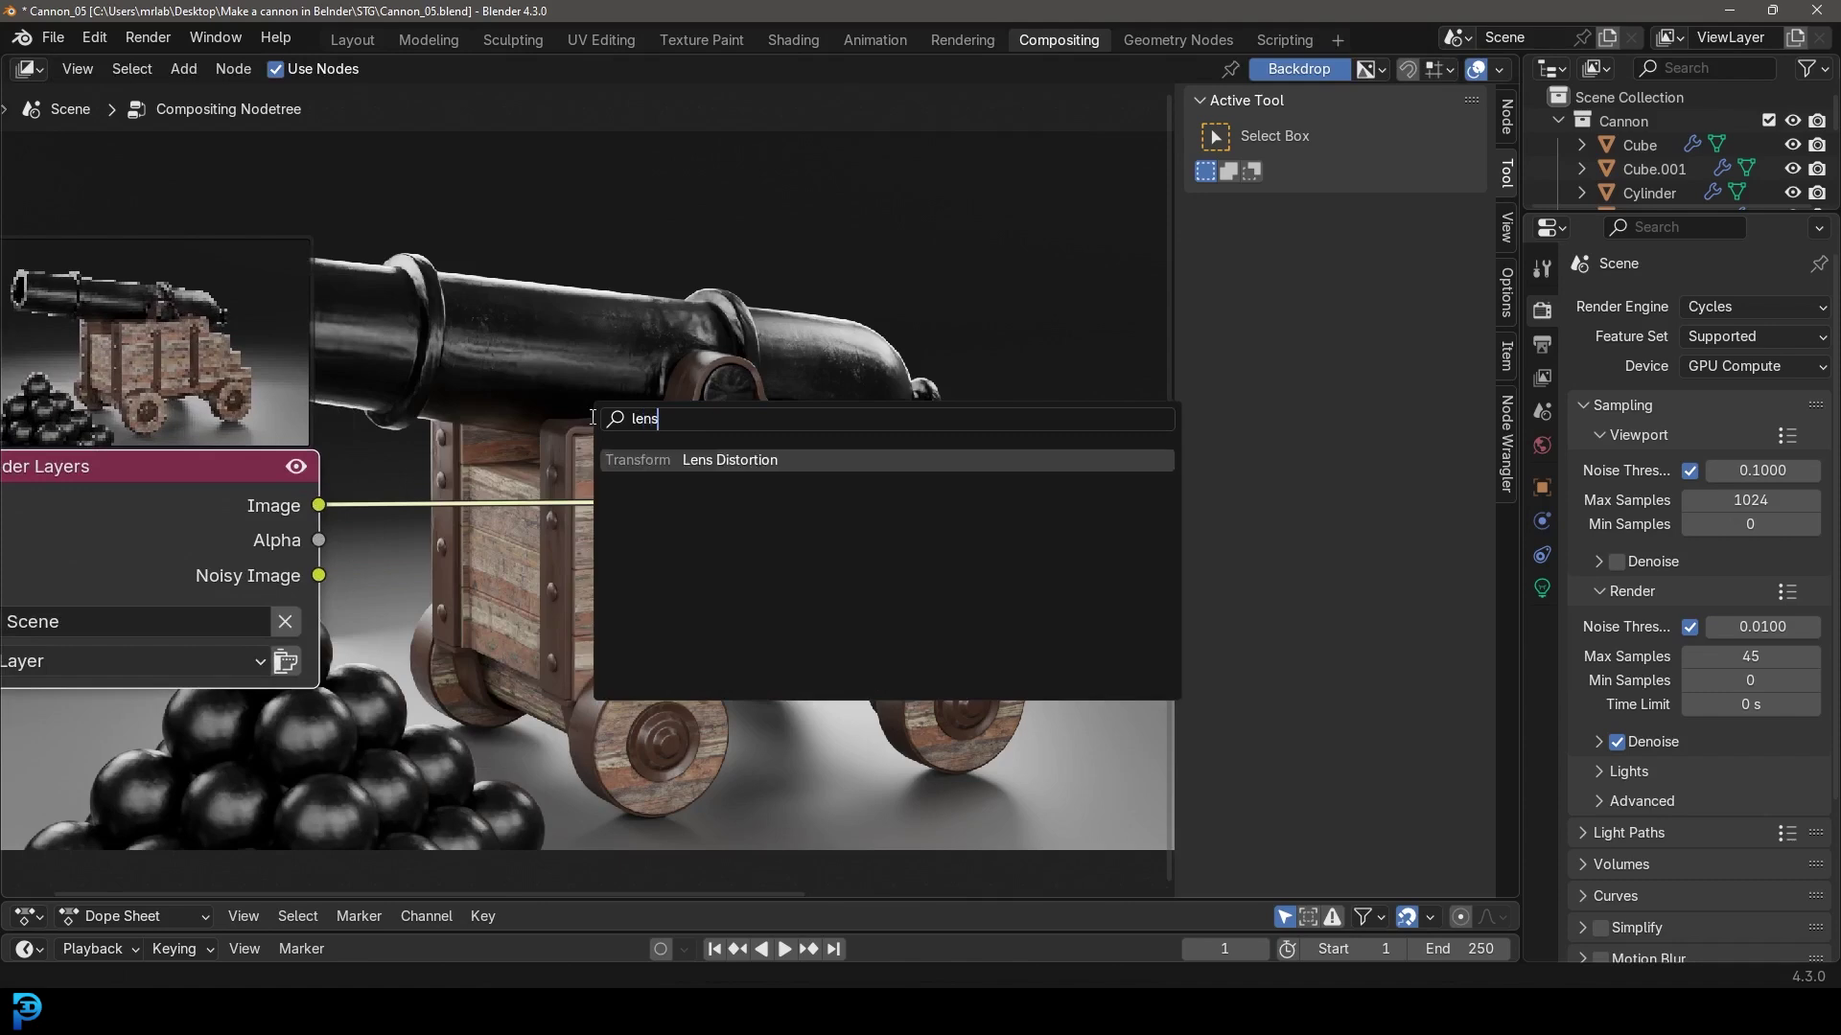
{"action": "left_click", "coordinate": [677, 460]}
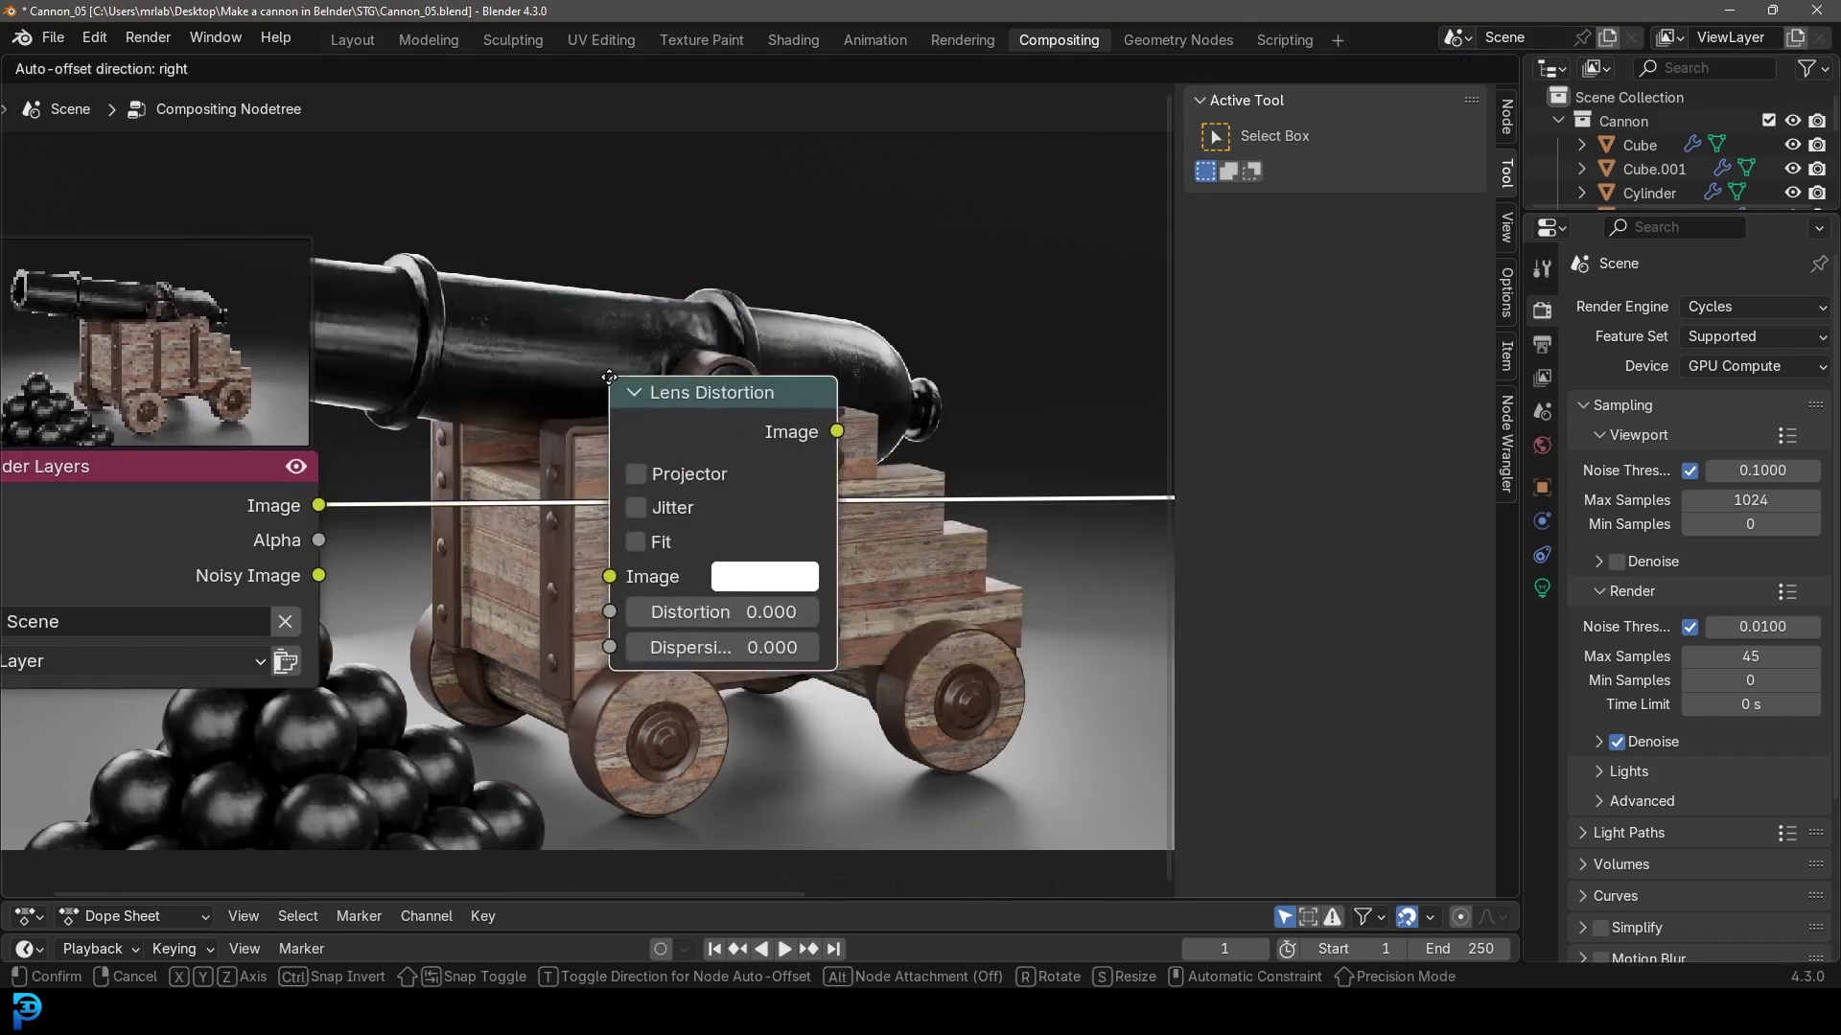
{"action": "left_click", "coordinate": [747, 546]}
Set Lens Distortion to Distortion 0.05 and Dispersion 0.03, and enable Fit.
{"action": "scroll", "coordinate": [837, 494], "scroll_direction": "up", "scroll_amount": 1}
{"action": "middle_click_drag", "start_coordinate": [837, 494], "coordinate": [778, 463]}
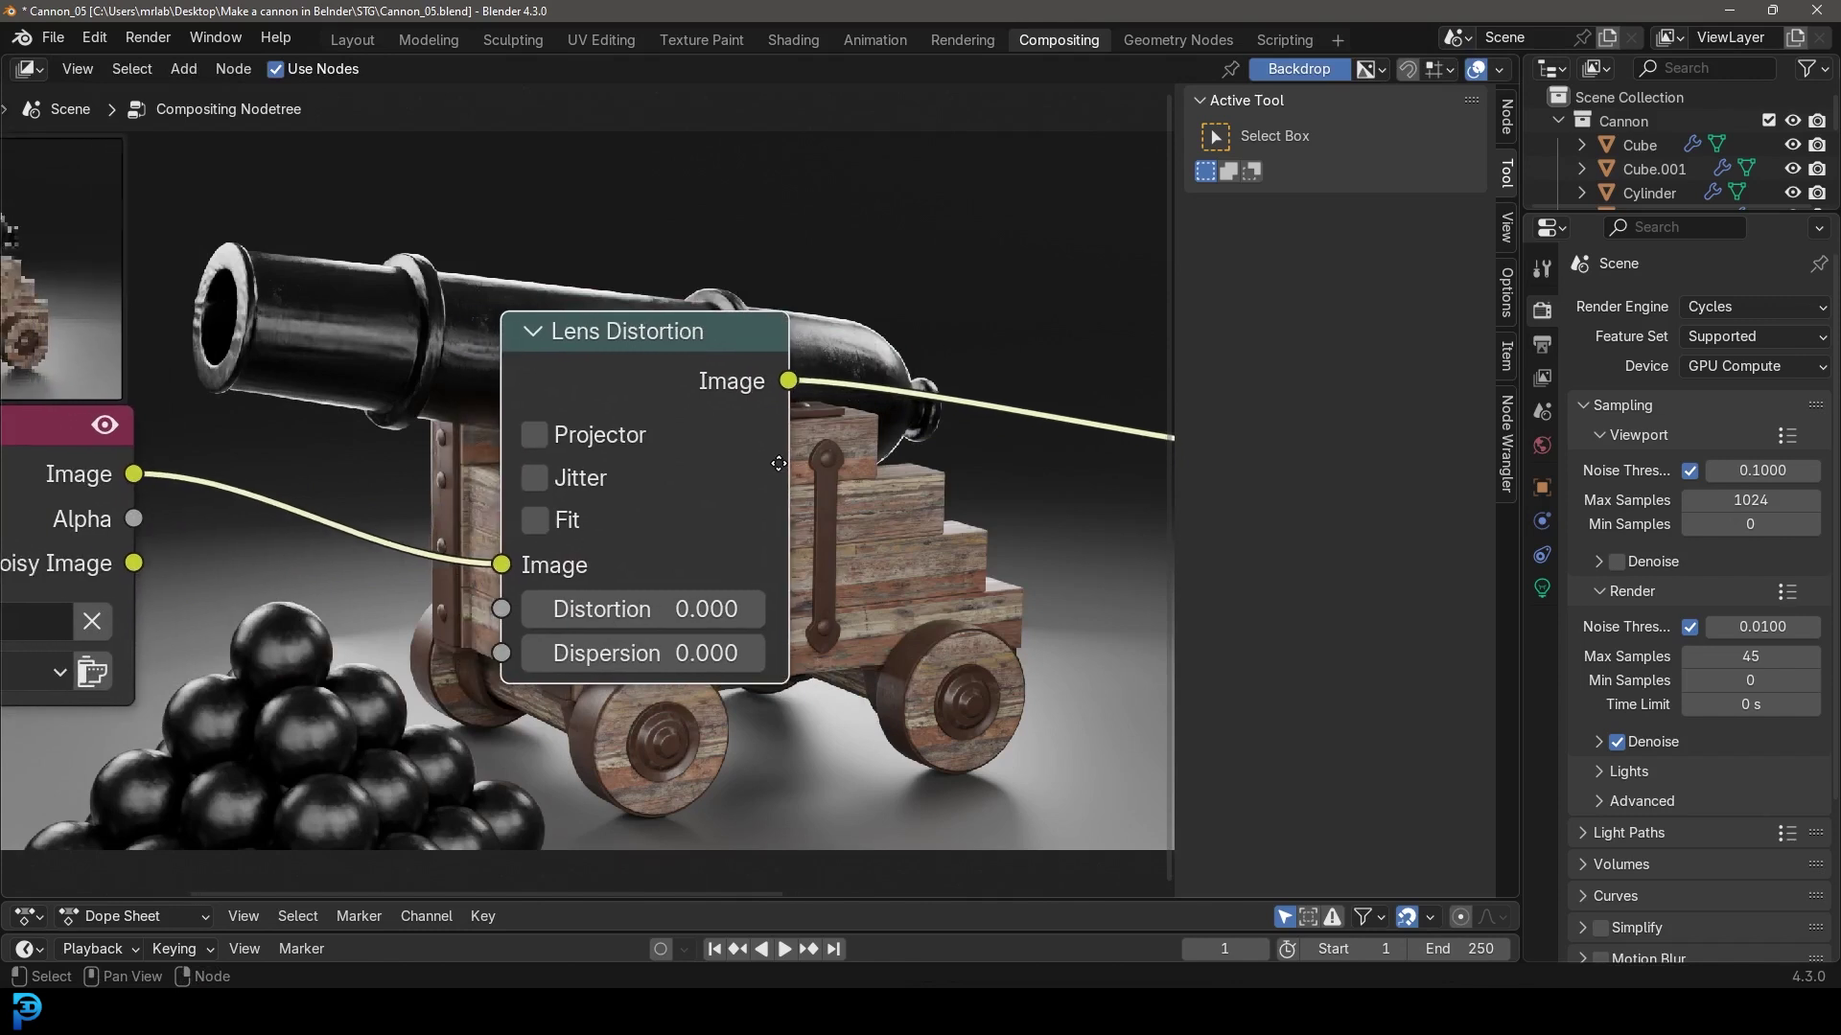
{"action": "left_click", "coordinate": [641, 621]}
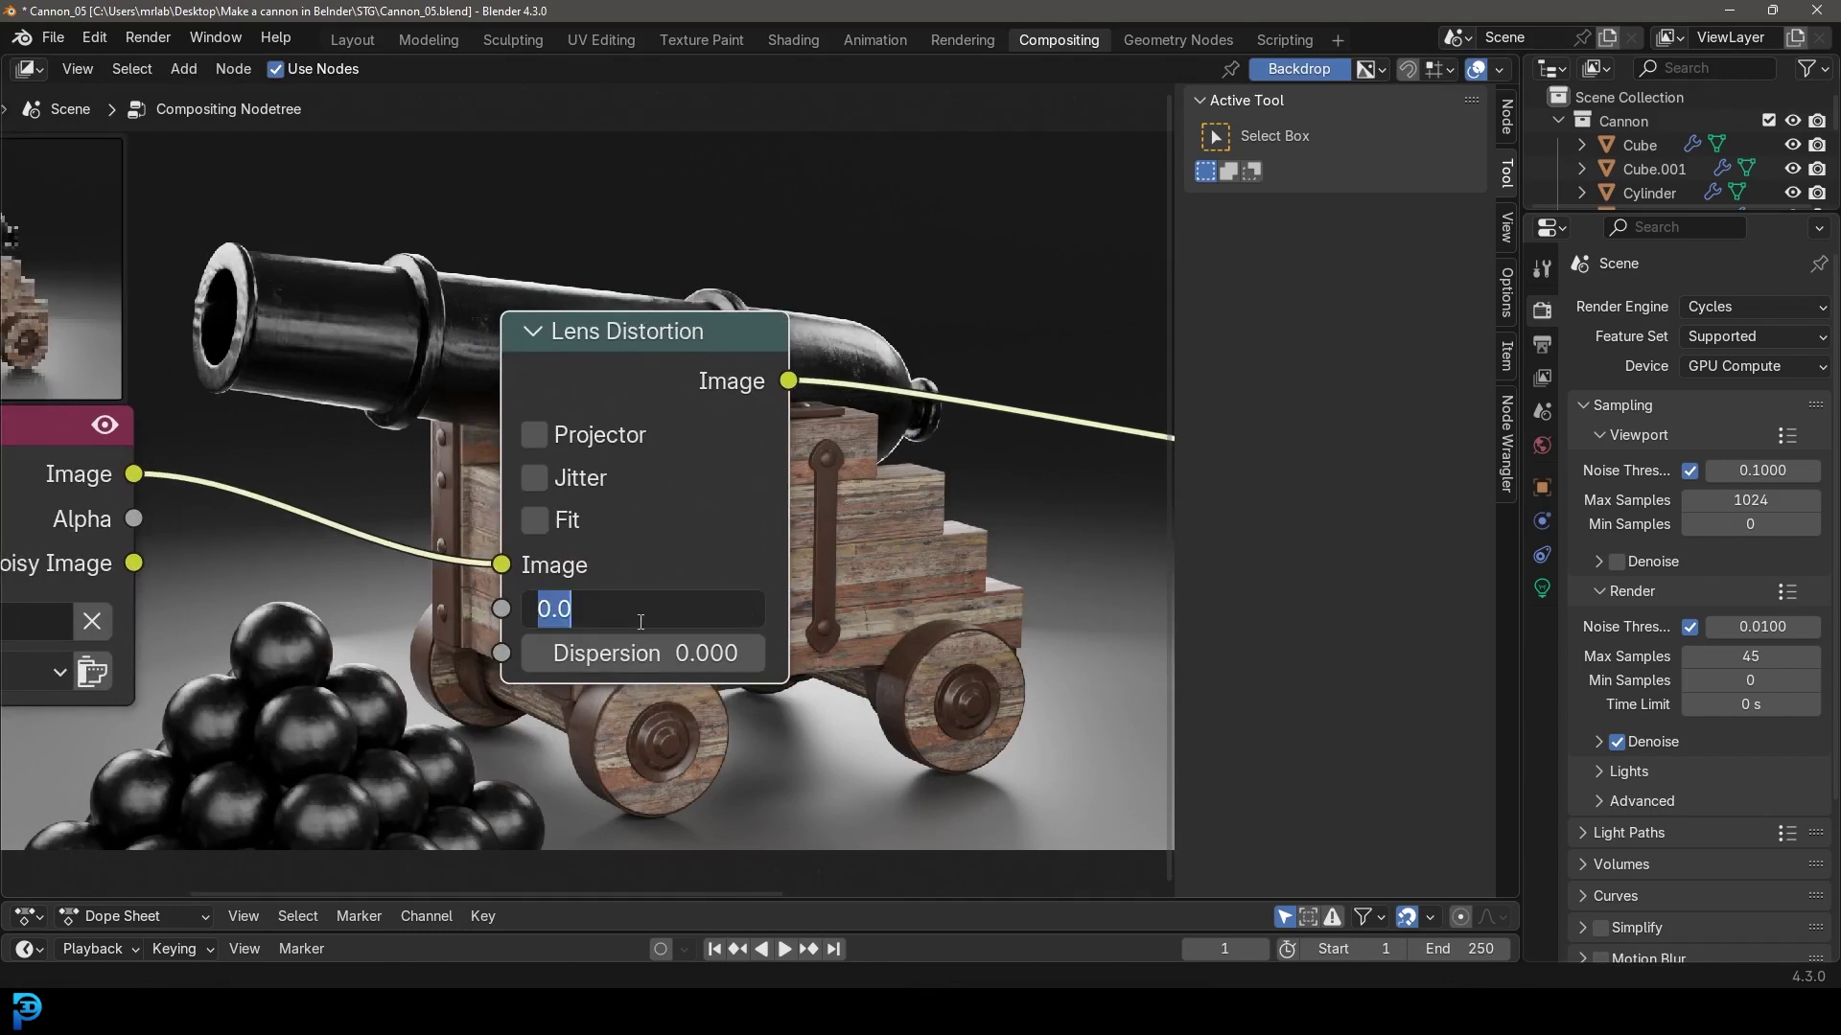
{"action": "type", "text": ".05"}
{"action": "key", "text": "Return"}
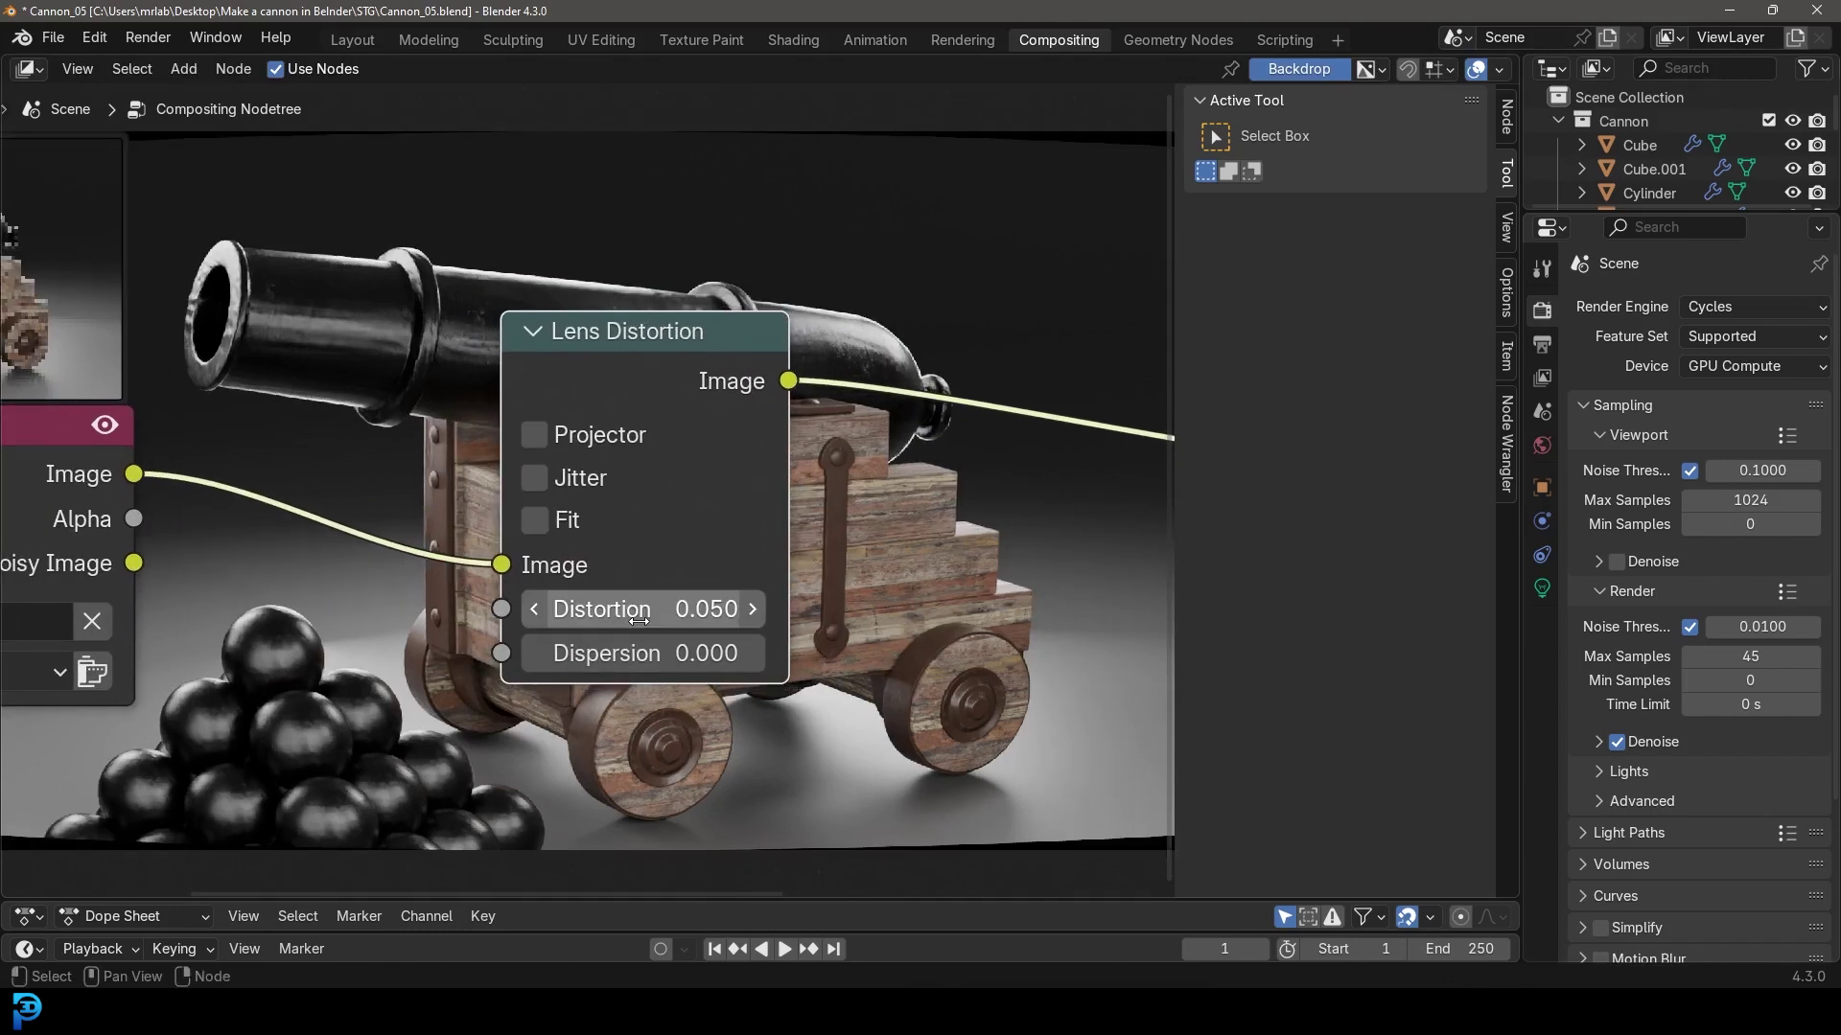
{"action": "left_click", "coordinate": [625, 656]}
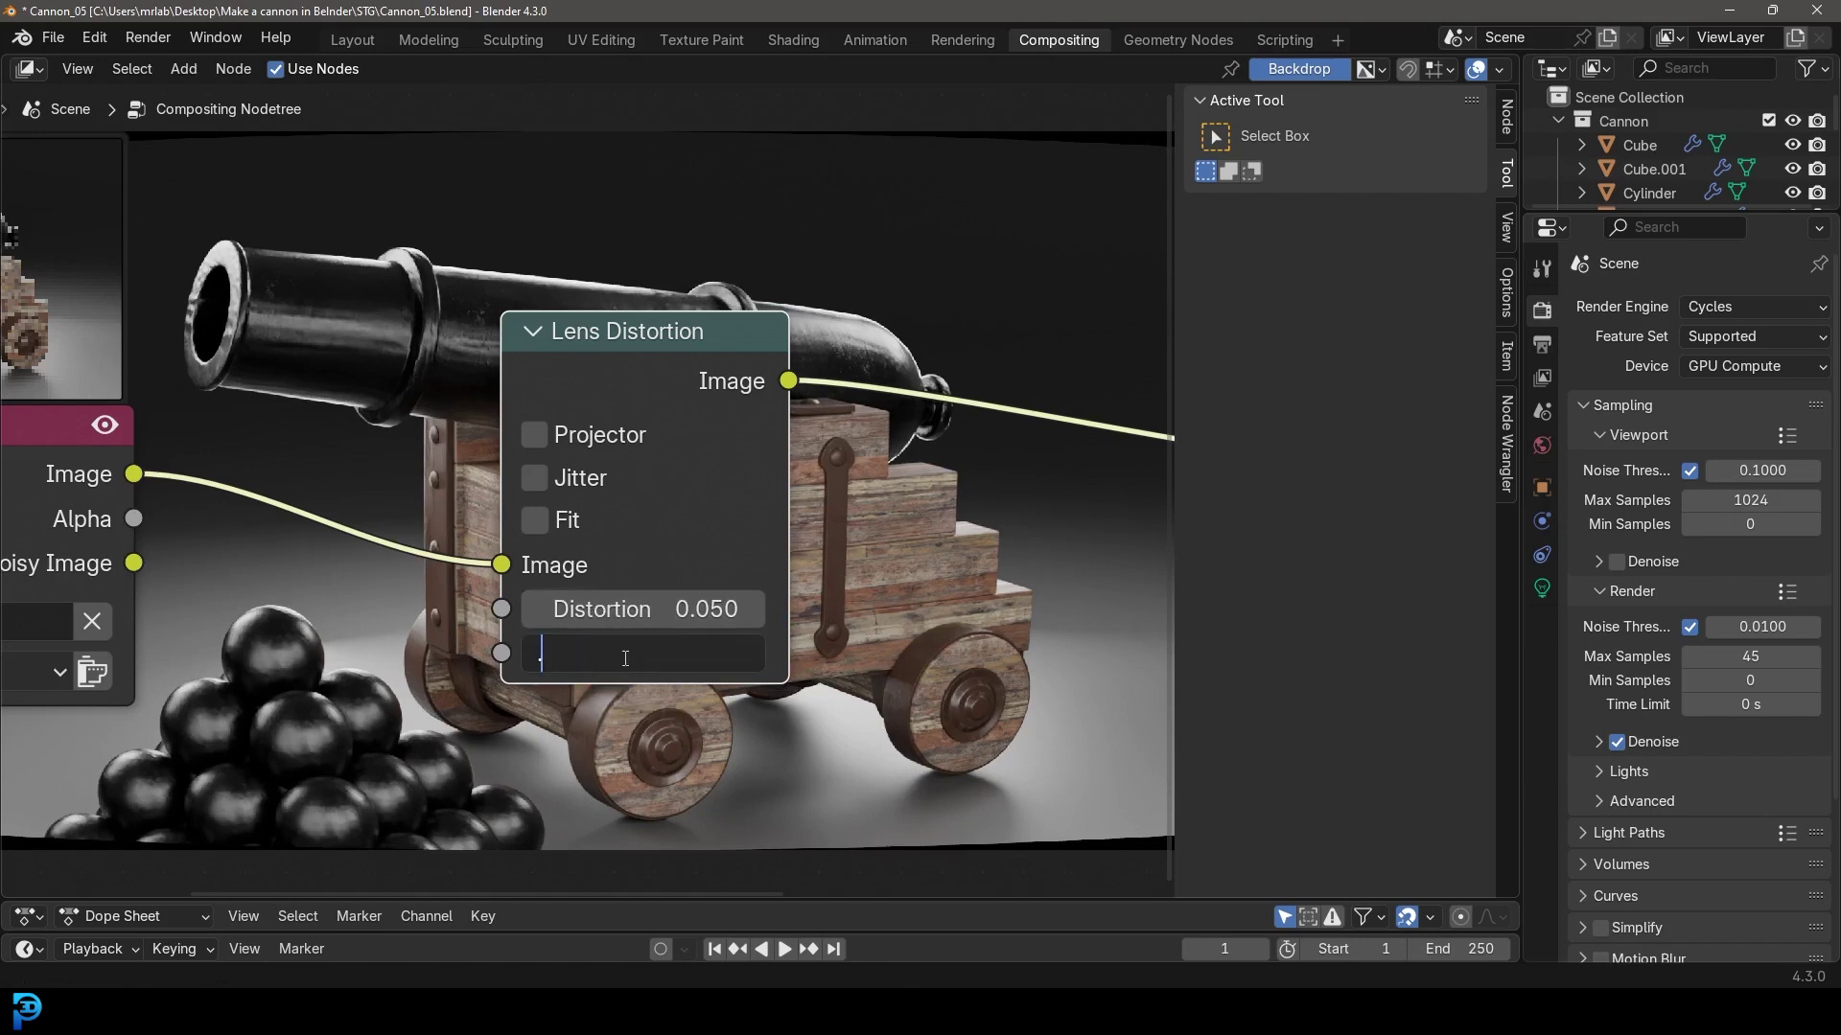
{"action": "type", "text": ".03"}
{"action": "key", "text": "Return"}
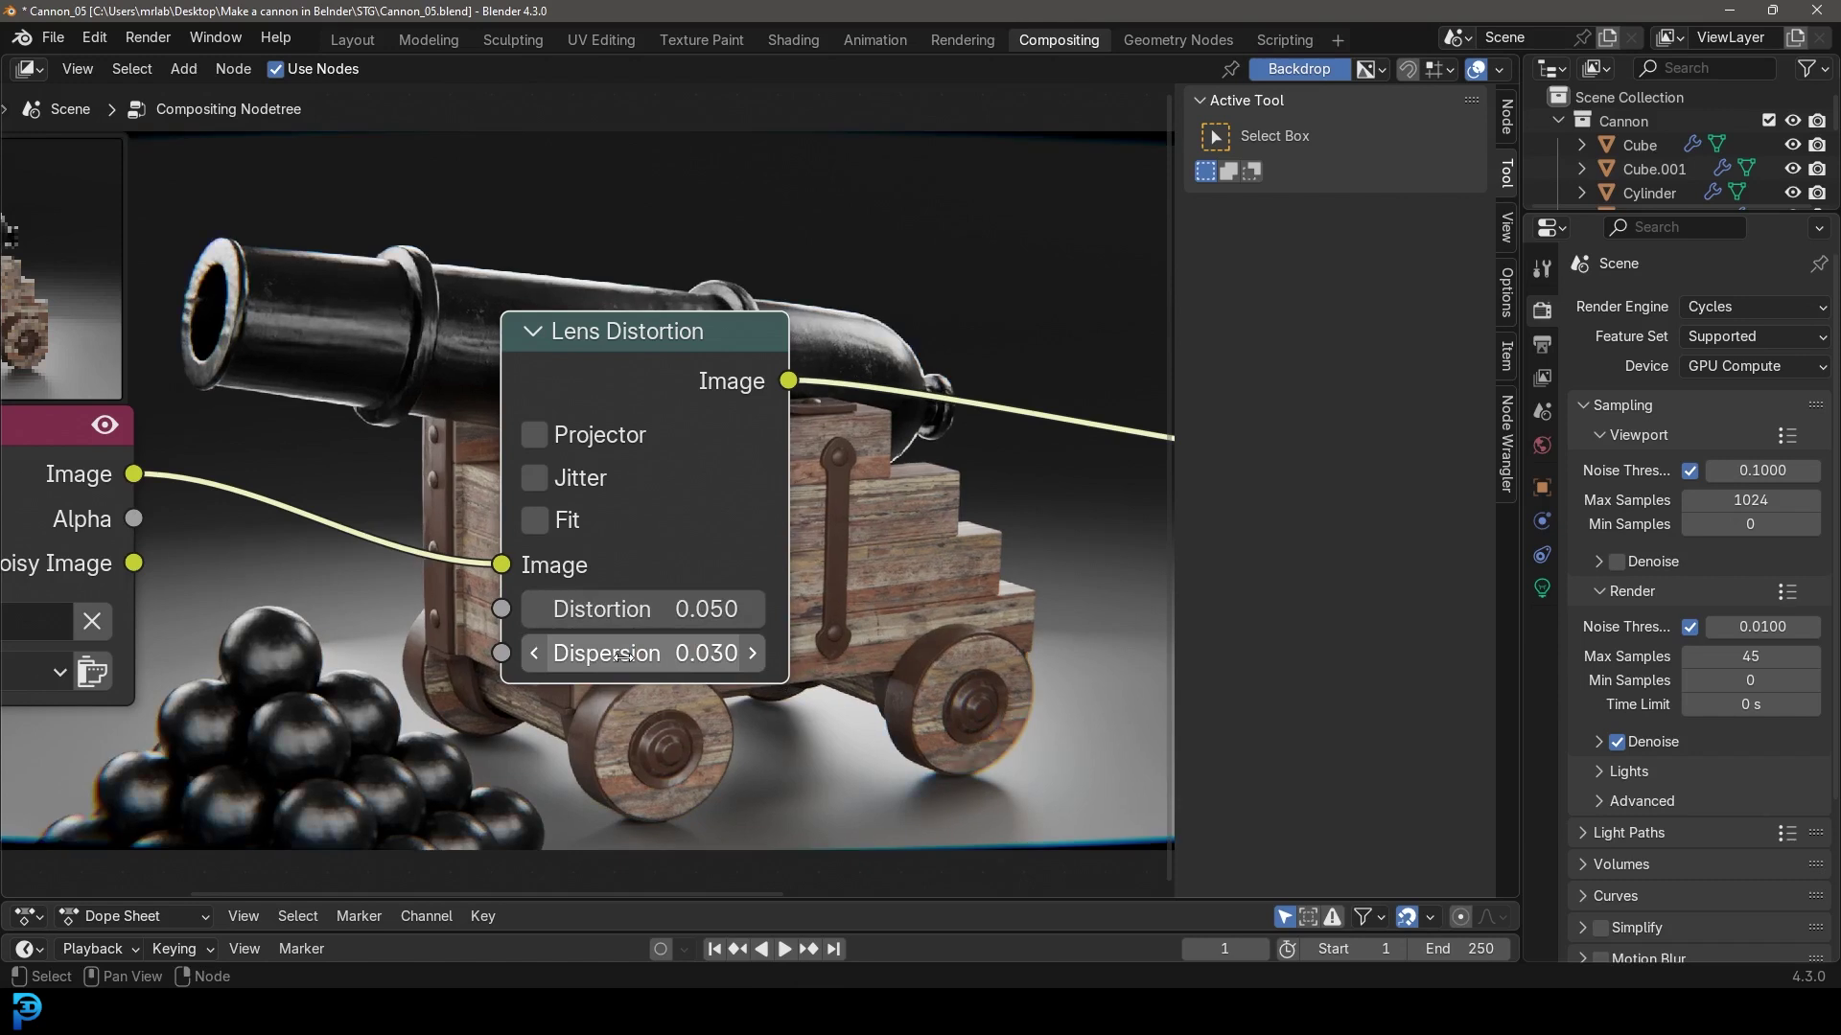
{"action": "left_click", "coordinate": [535, 517]}
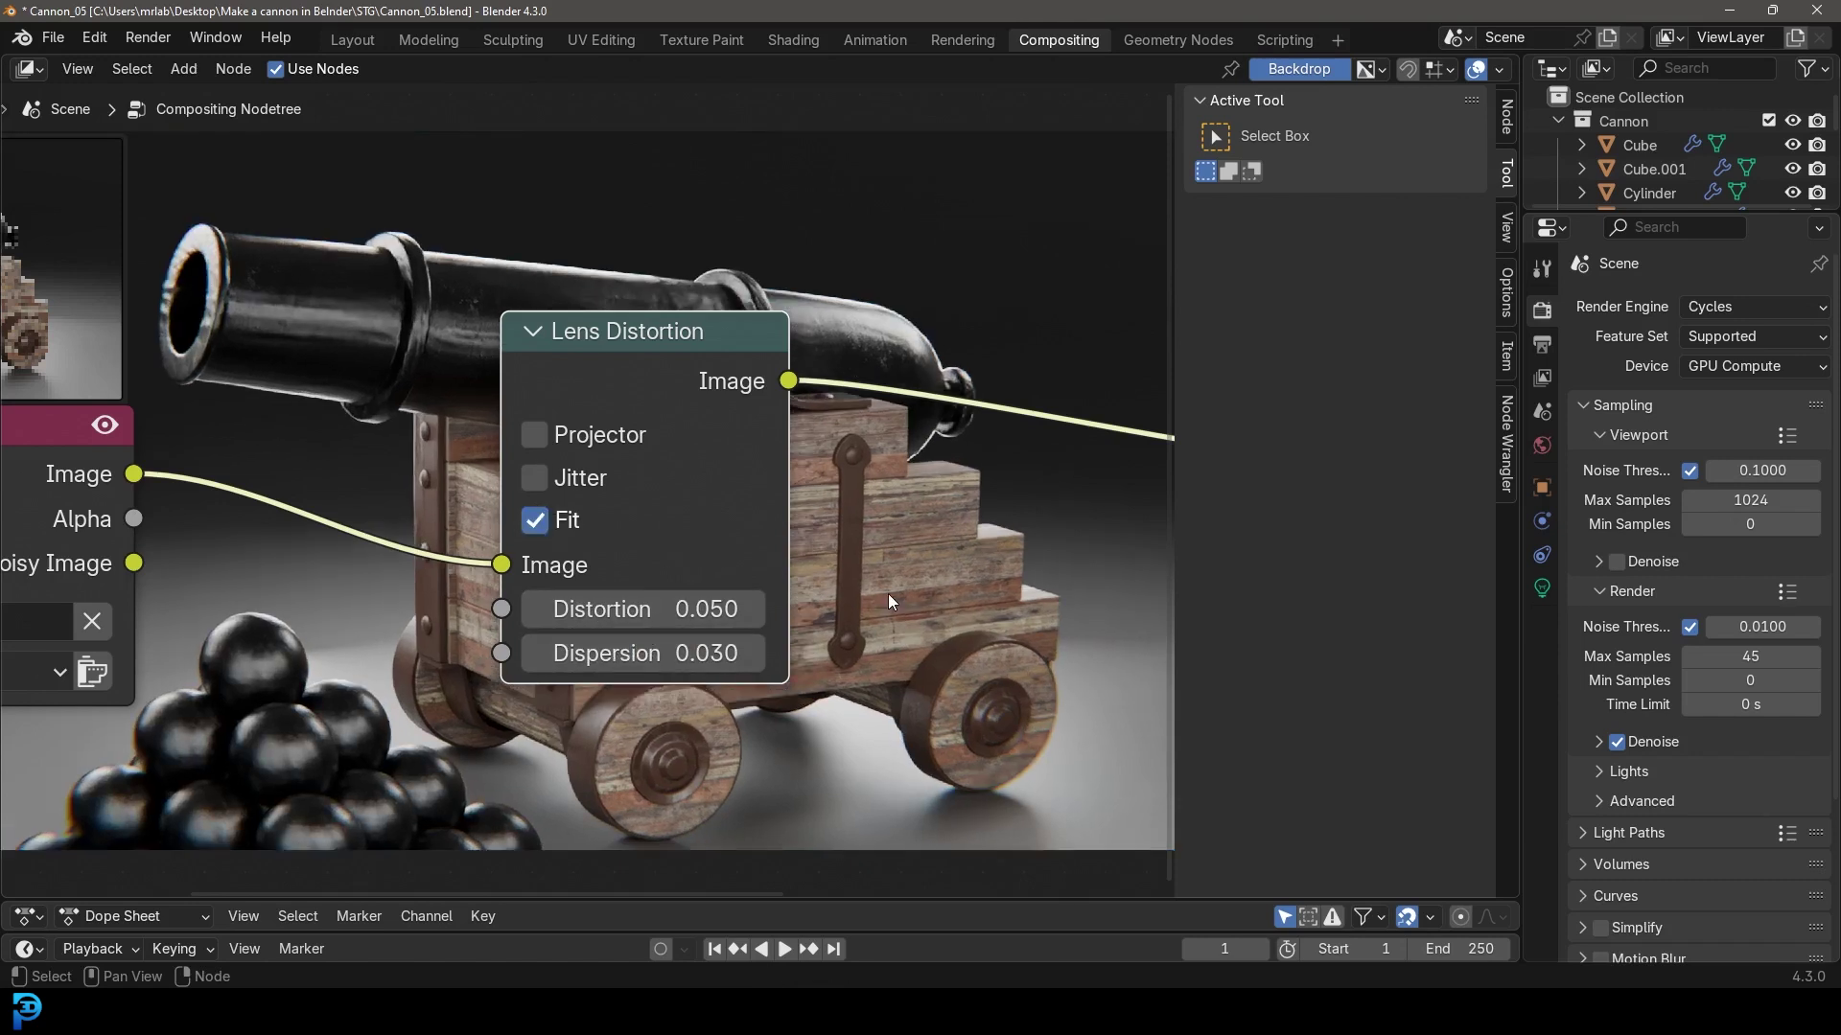
Change the Lens Distortion node to Distortion 0.02 and Dispersion 0.04.
{"action": "key", "text": "v"}
{"action": "key", "text": "v"}
{"action": "scroll", "coordinate": [623, 575], "scroll_direction": "down", "scroll_amount": 1}
{"action": "middle_click_drag", "start_coordinate": [577, 570], "coordinate": [469, 201]}
{"action": "middle_click_drag", "start_coordinate": [546, 786], "coordinate": [587, 431]}
{"action": "scroll", "coordinate": [595, 455], "scroll_direction": "up", "scroll_amount": 4}
{"action": "middle_click_drag", "start_coordinate": [692, 717], "coordinate": [852, 600]}
{"action": "left_click", "coordinate": [780, 672]}
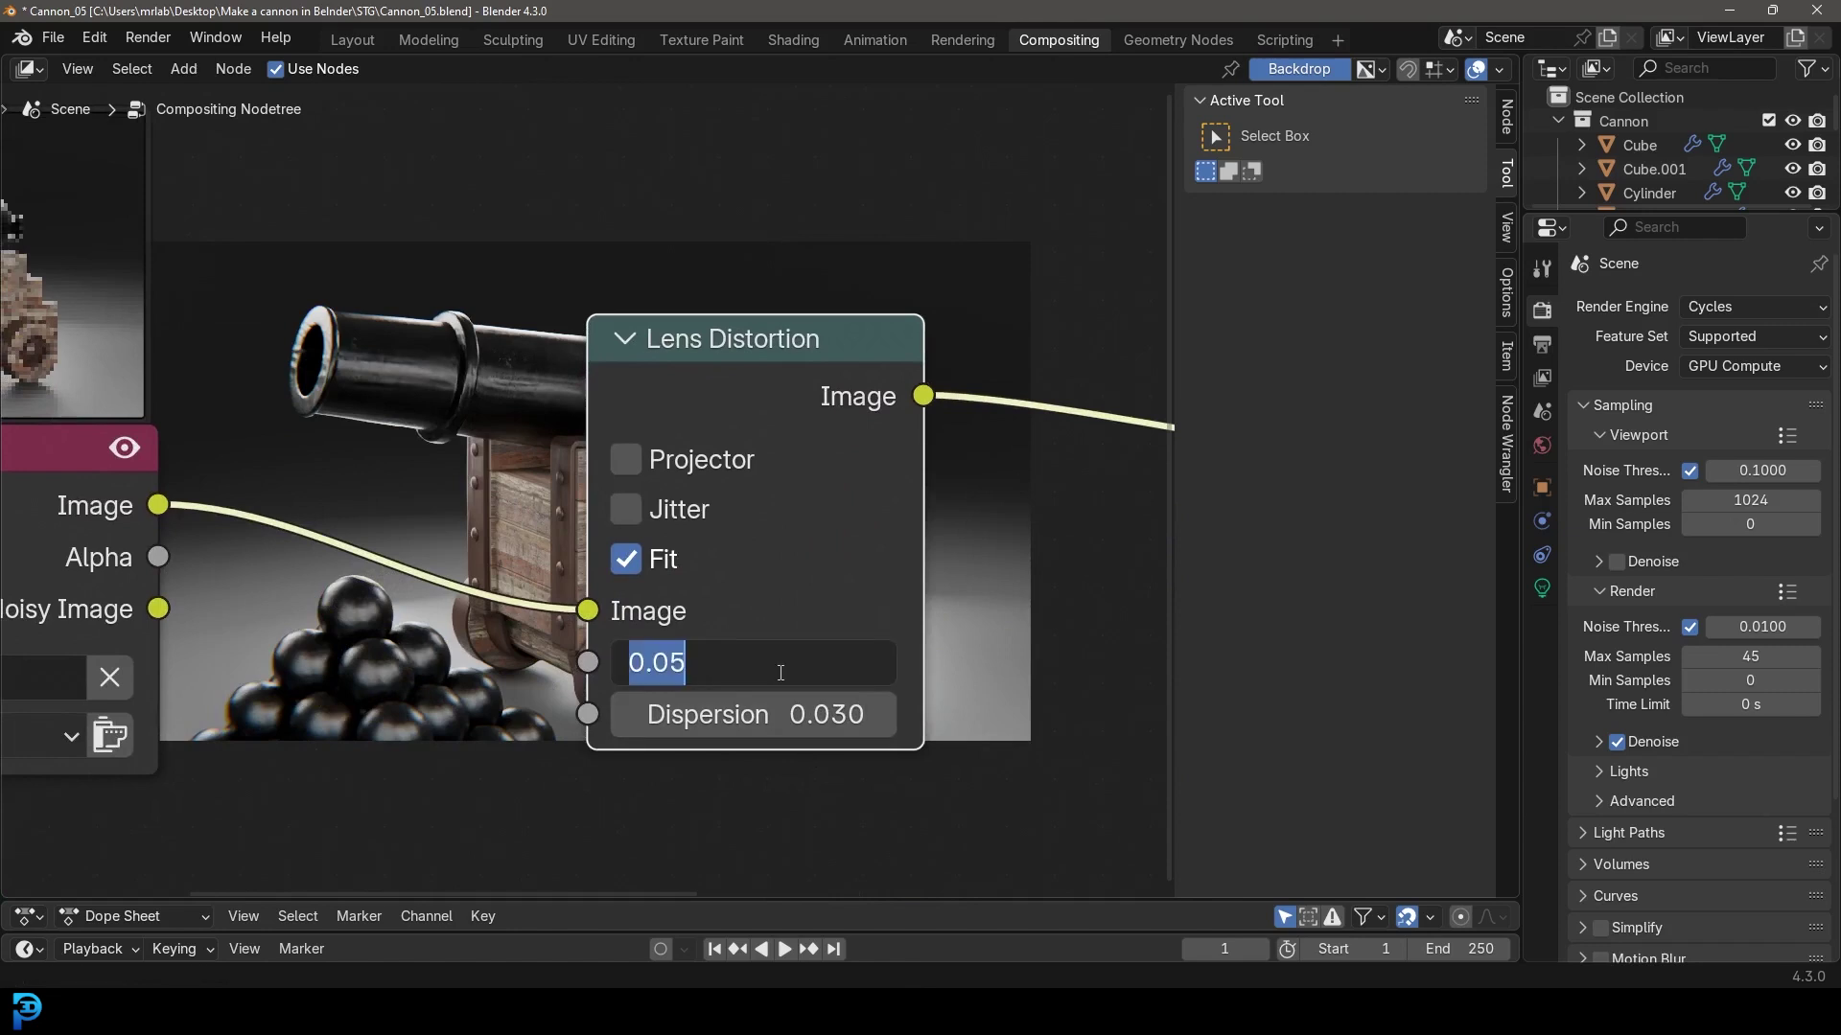
{"action": "type", "text": "0.02"}
{"action": "key", "text": "Return"}
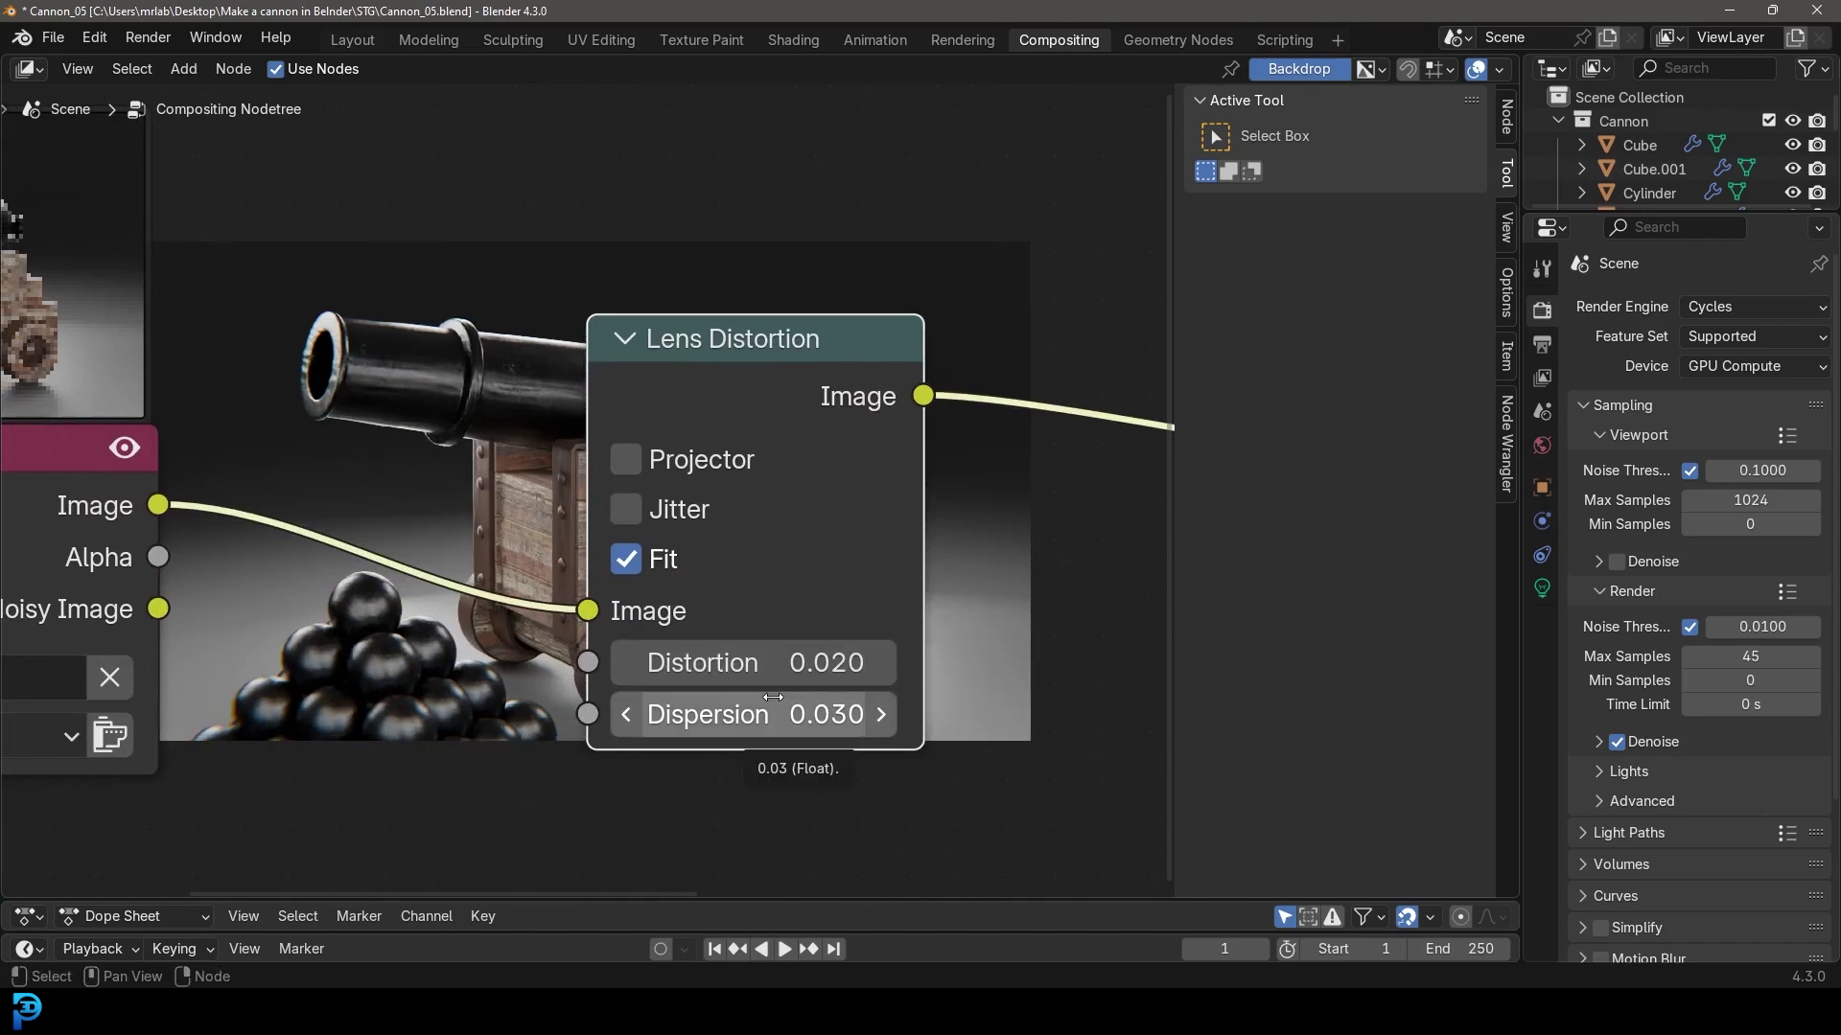
{"action": "left_click", "coordinate": [773, 697]}
{"action": "type", "text": ".0"}
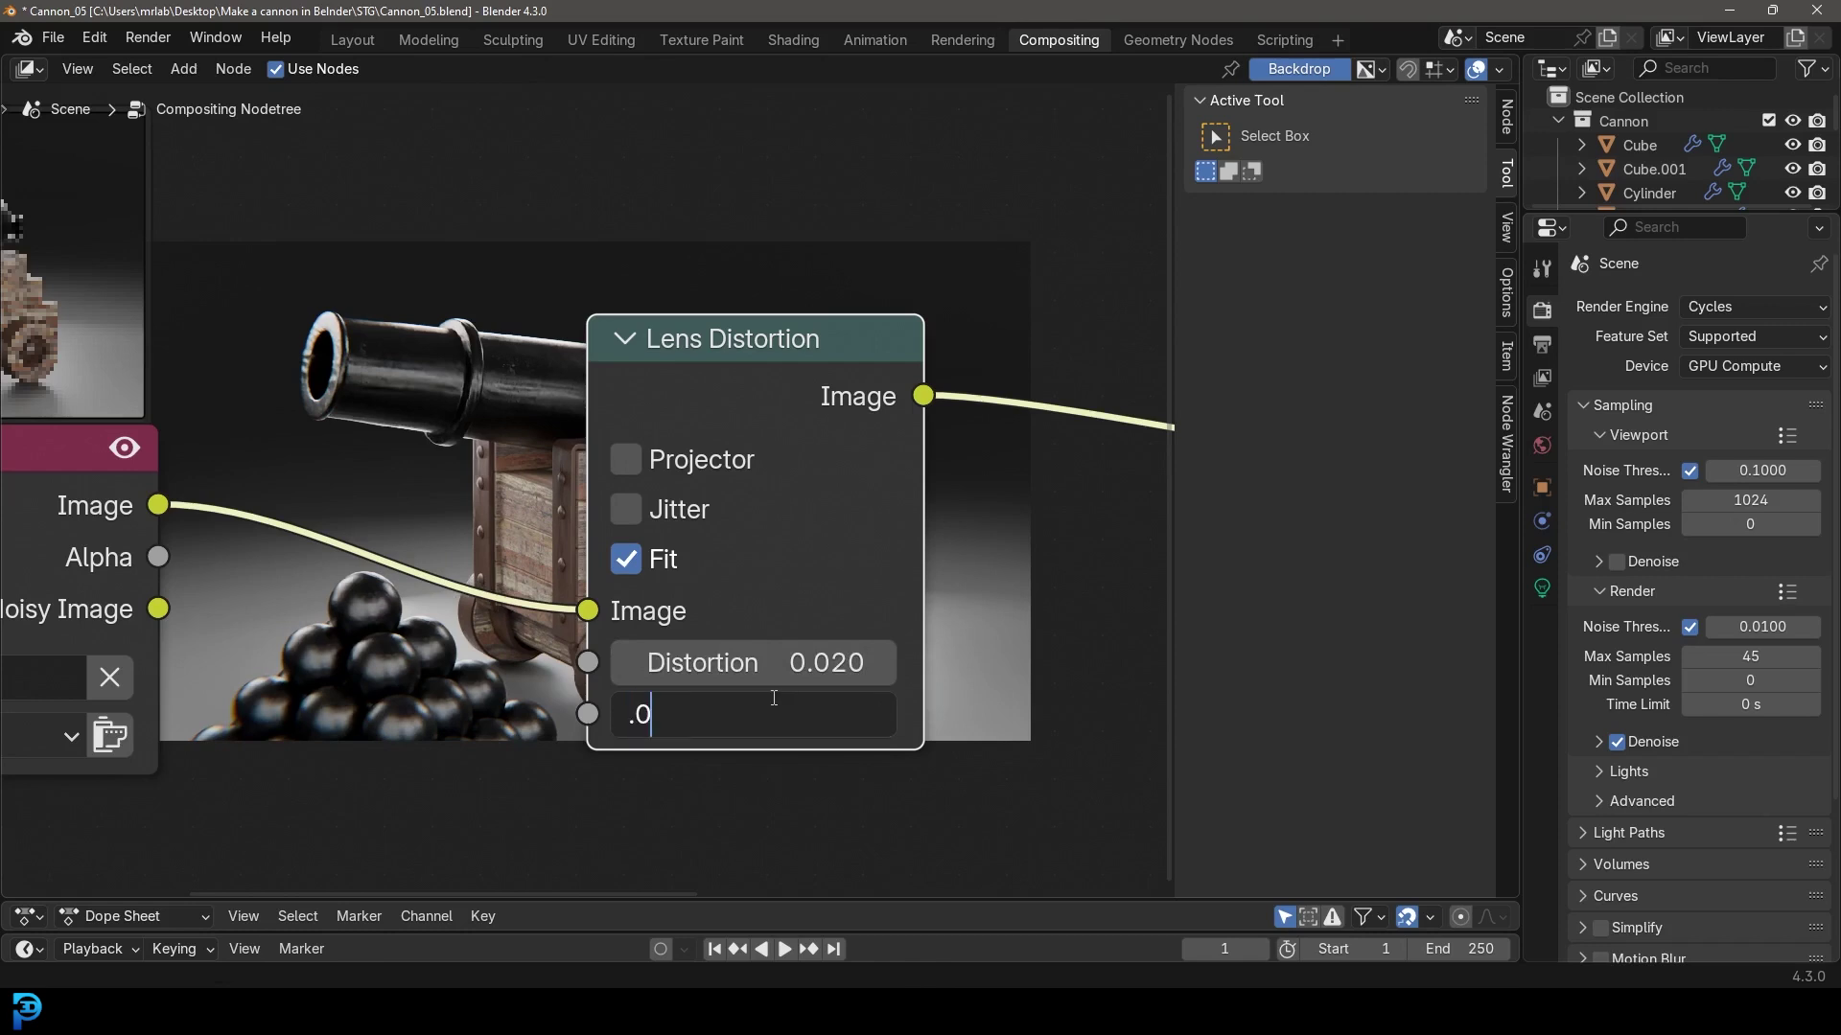
{"action": "type", "text": "4"}
{"action": "key", "text": "Return"}
Zoom into the backdrop render to inspect the distortion detail.
{"action": "middle_click_drag", "start_coordinate": [608, 539], "coordinate": [82, 331]}
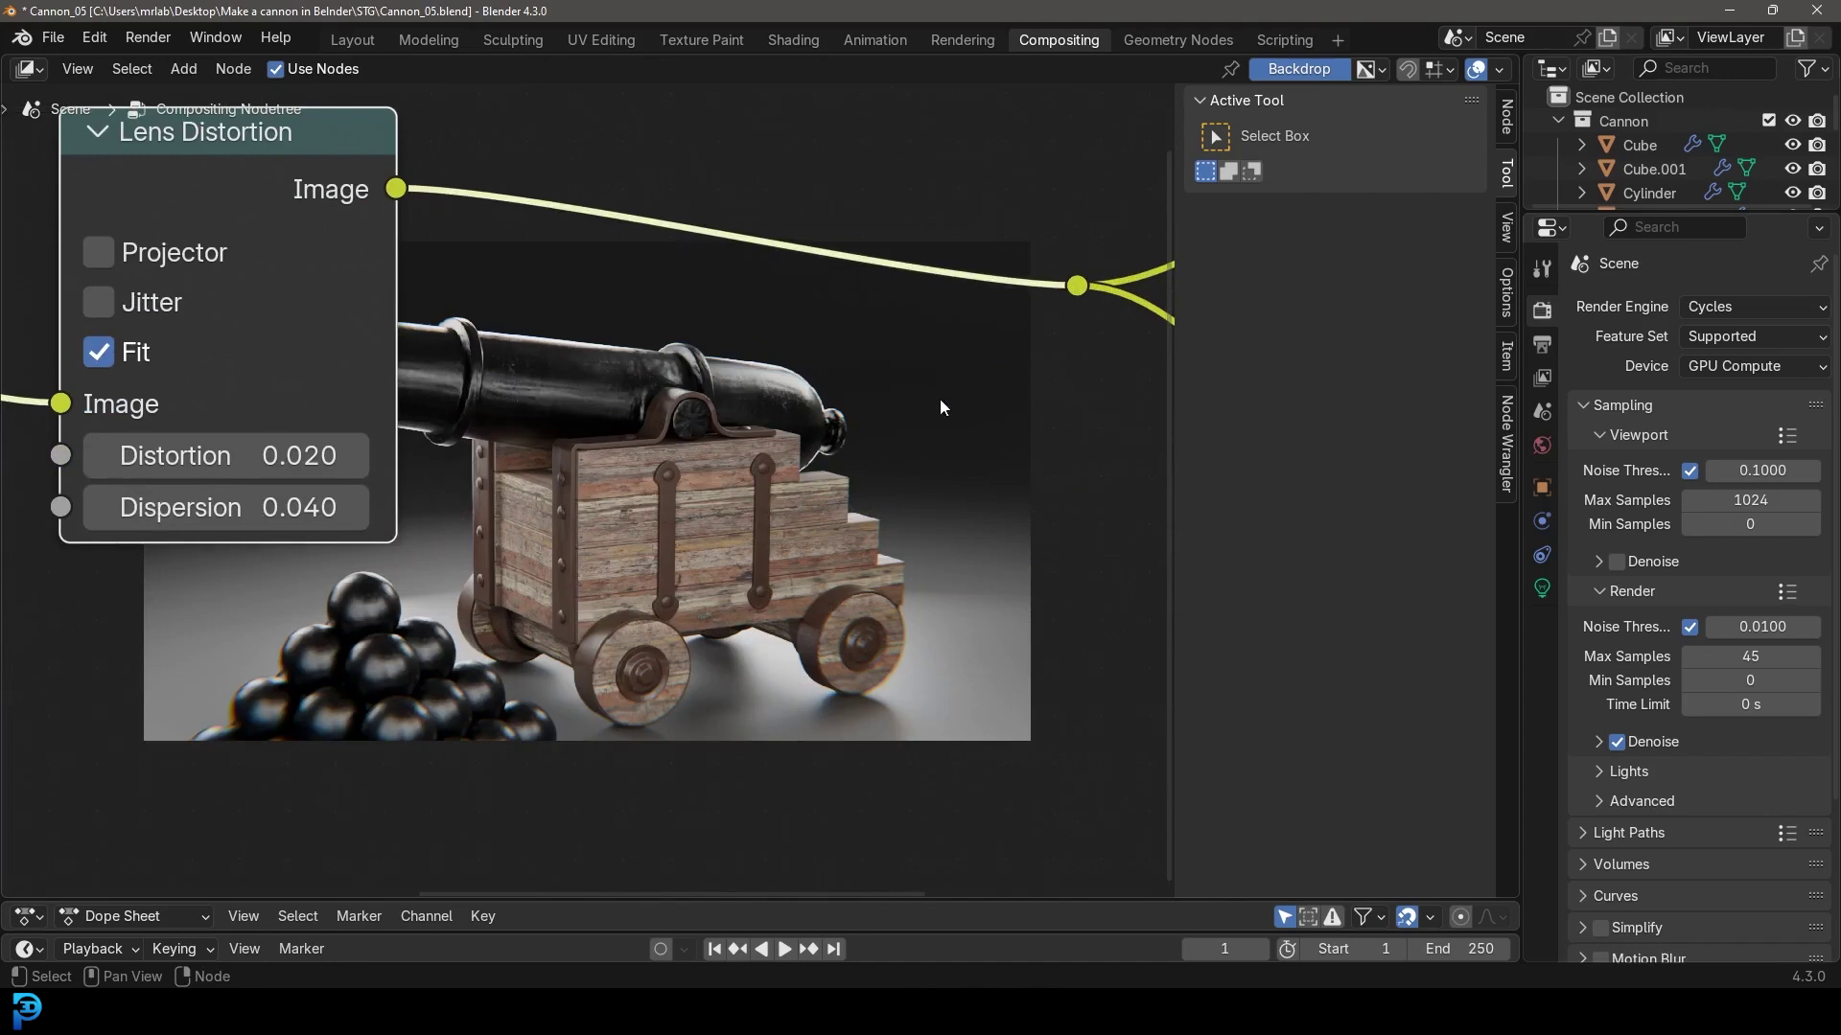
{"action": "key", "text": "v"}
{"action": "key", "text": "alt+v"}
{"action": "key", "text": "alt+v"}
{"action": "key", "text": "alt+v"}
{"action": "key", "text": "alt+v"}
{"action": "key", "text": "alt+v"}
{"action": "scroll", "coordinate": [901, 350], "scroll_direction": "up", "scroll_amount": 1, "text": "alt"}
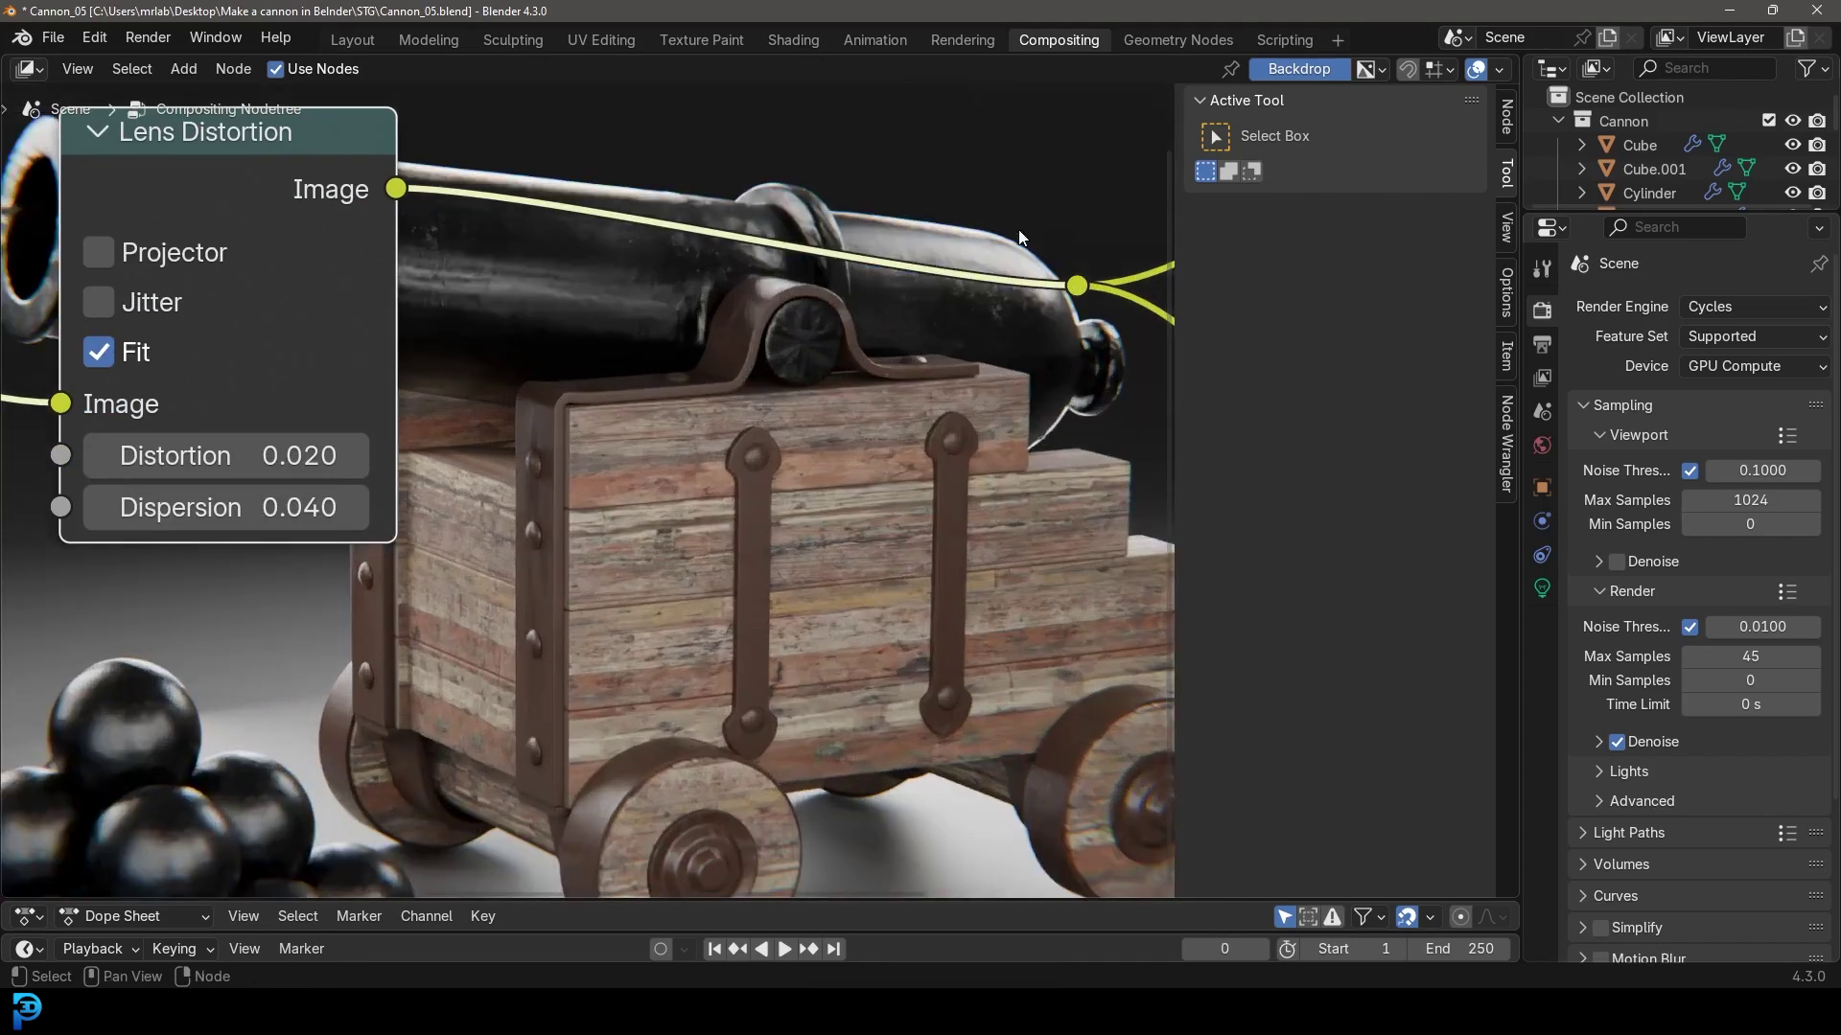
{"action": "middle_click_drag", "start_coordinate": [1054, 355], "coordinate": [845, 480]}
{"action": "right_click", "coordinate": [1061, 371]}
{"action": "scroll", "coordinate": [882, 433], "scroll_direction": "up", "scroll_amount": 2}
{"action": "middle_click_drag", "start_coordinate": [368, 356], "coordinate": [741, 685]}
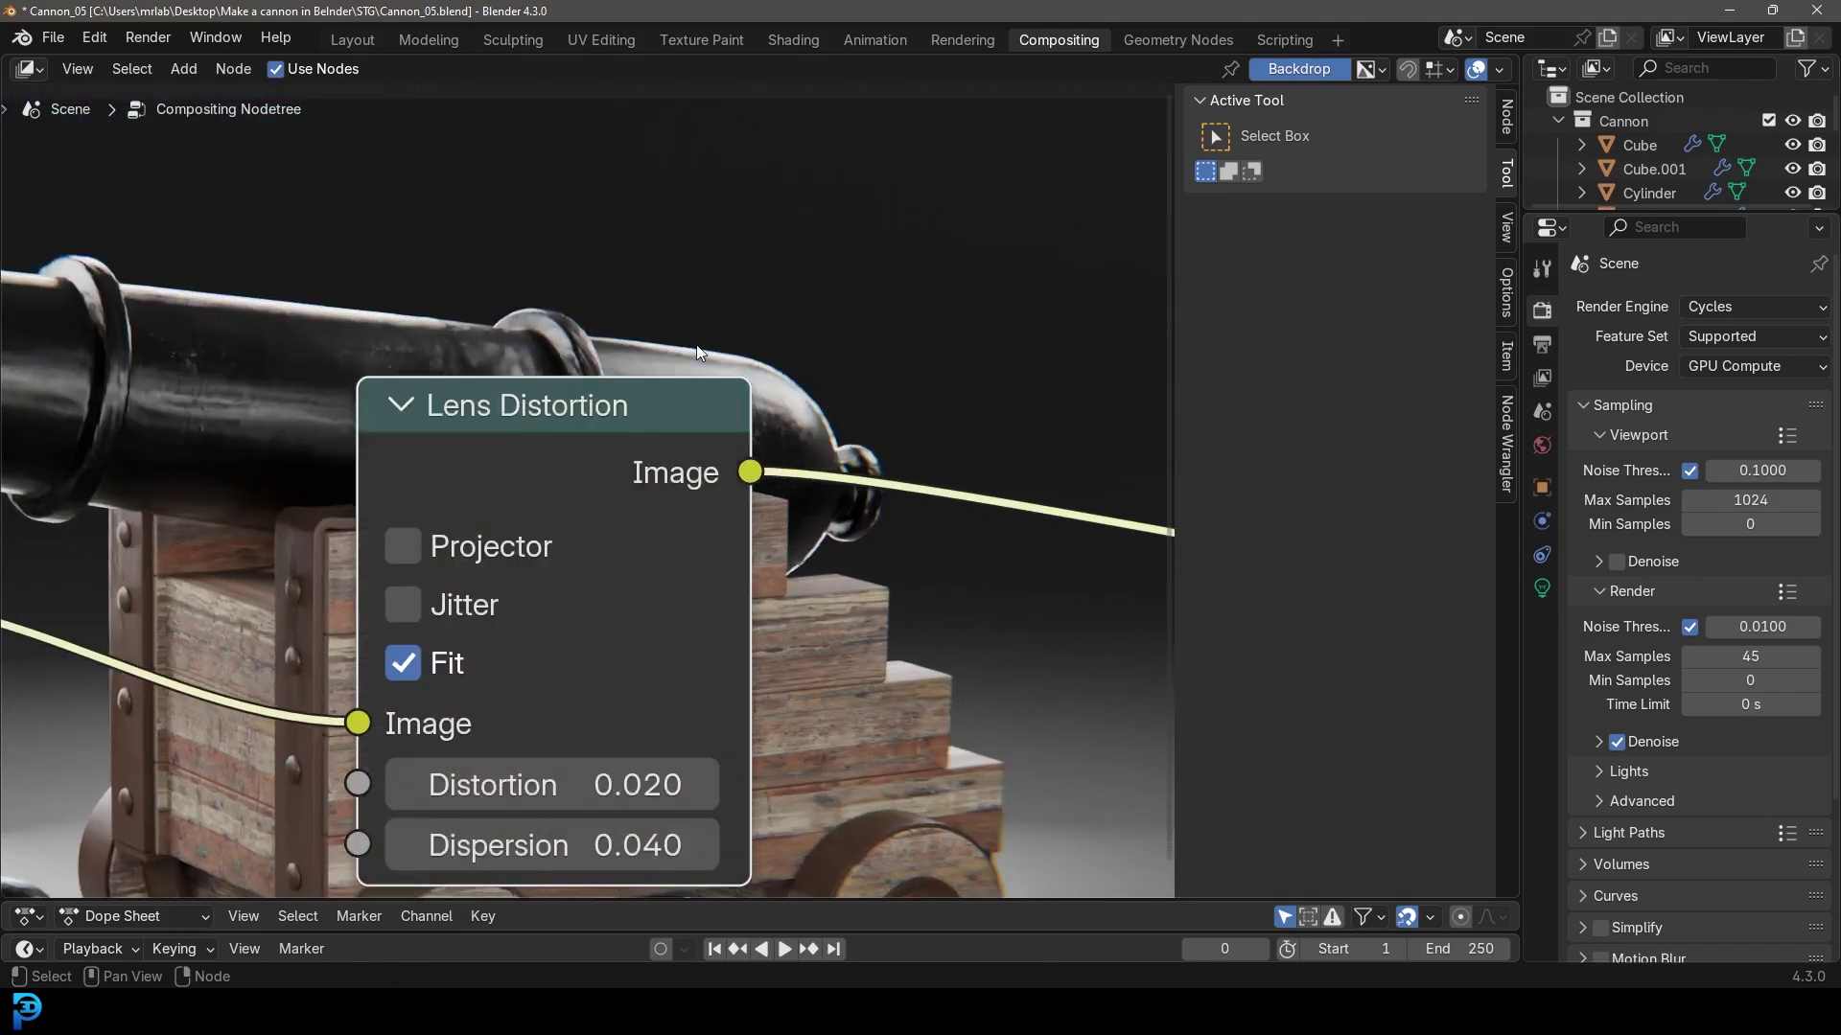
Shrink the backdrop, move the nodes off the render, and return to the start frame.
{"action": "key", "text": "v"}
{"action": "key", "text": "v"}
{"action": "key", "text": "v"}
{"action": "key", "text": "v"}
{"action": "middle_click_drag", "start_coordinate": [777, 639], "coordinate": [941, 475]}
{"action": "middle_click_drag", "start_coordinate": [501, 610], "coordinate": [842, 354], "text": "alt"}
{"action": "middle_click_drag", "start_coordinate": [767, 250], "coordinate": [51, 471]}
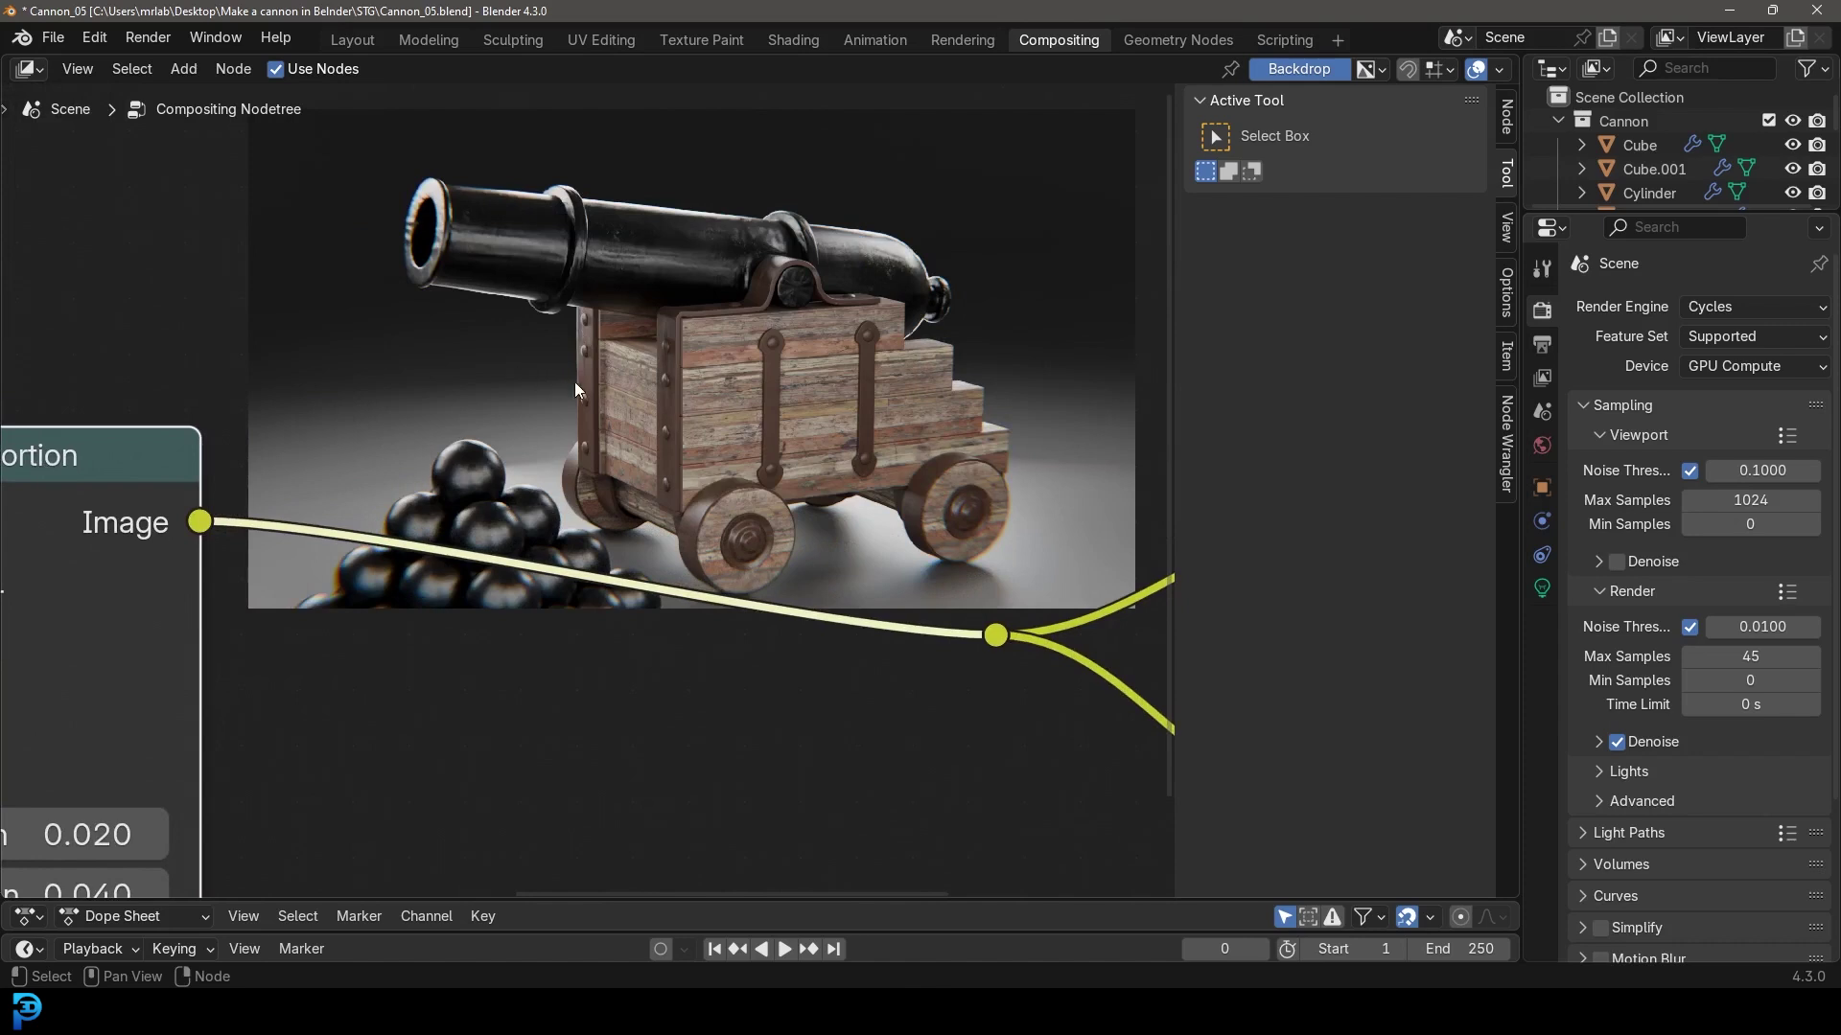
{"action": "key", "text": "shift+Left"}
{"action": "left_click", "coordinate": [986, 39]}
Switch the render result display to the undistorted ViewLayer.
{"action": "scroll", "coordinate": [709, 412], "scroll_direction": "up", "scroll_amount": 3}
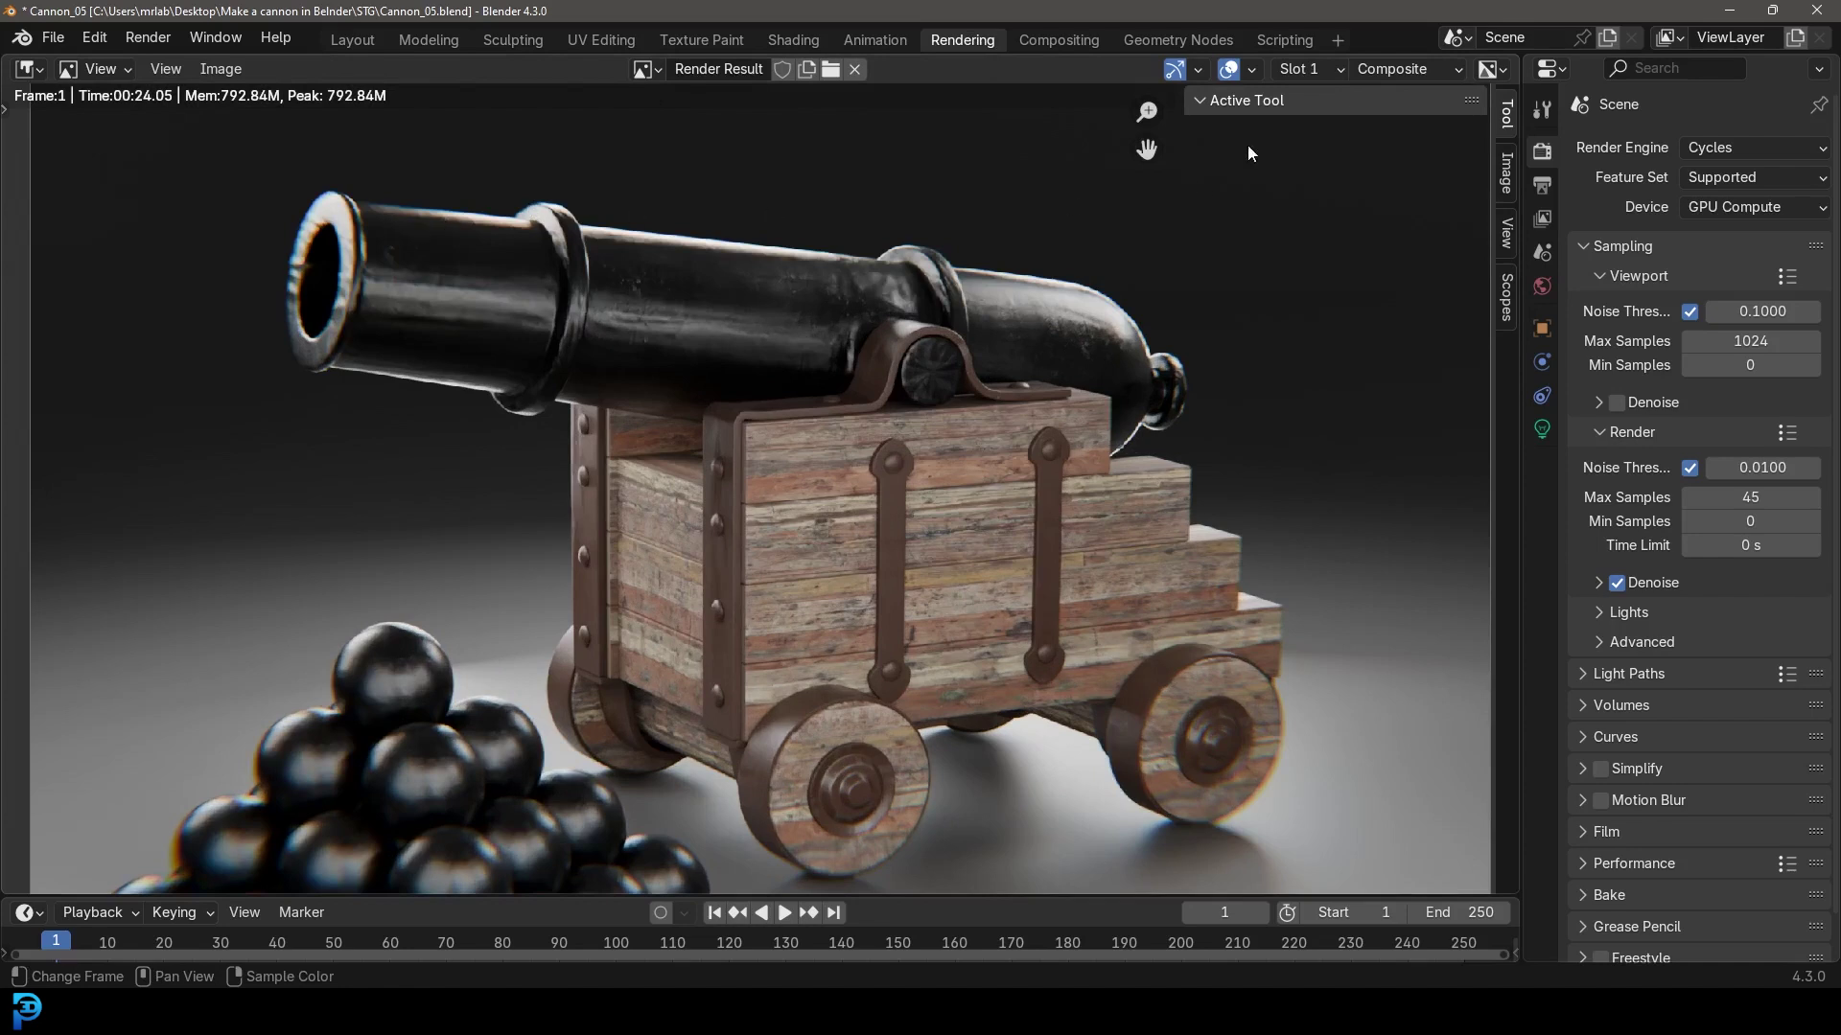
{"action": "left_click", "coordinate": [1403, 71]}
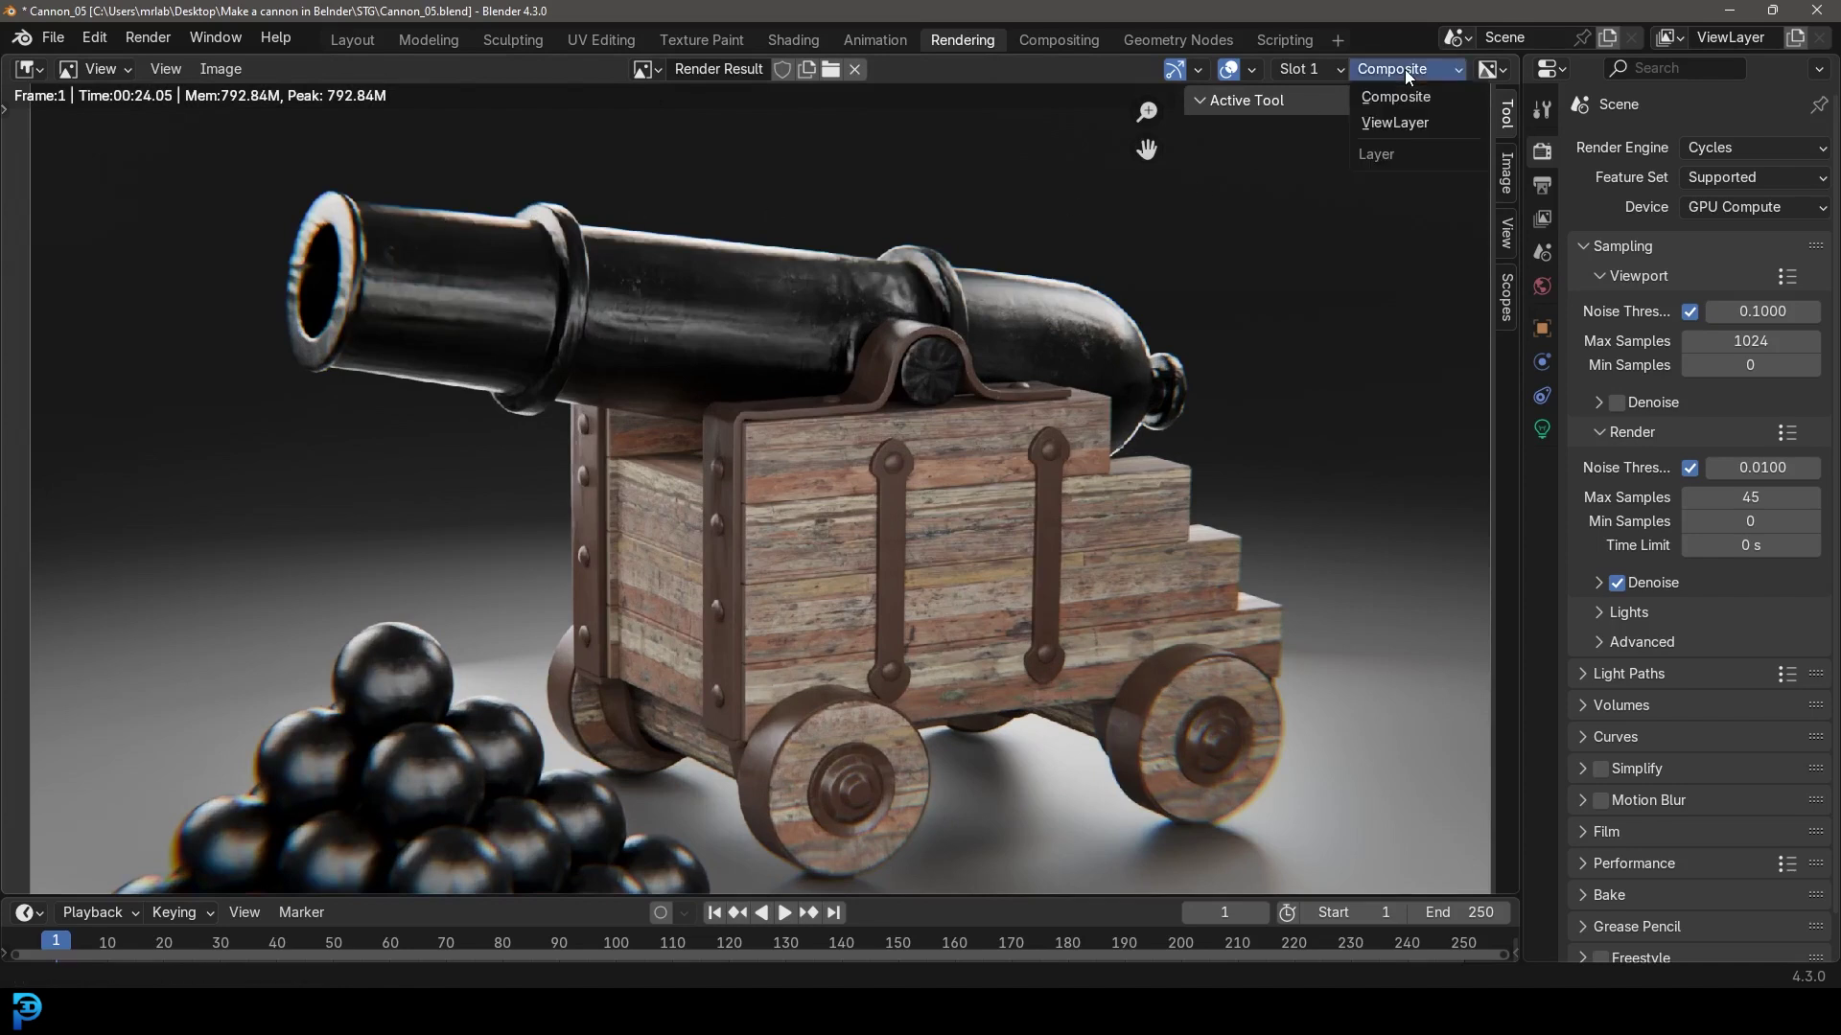
{"action": "left_click", "coordinate": [1417, 126]}
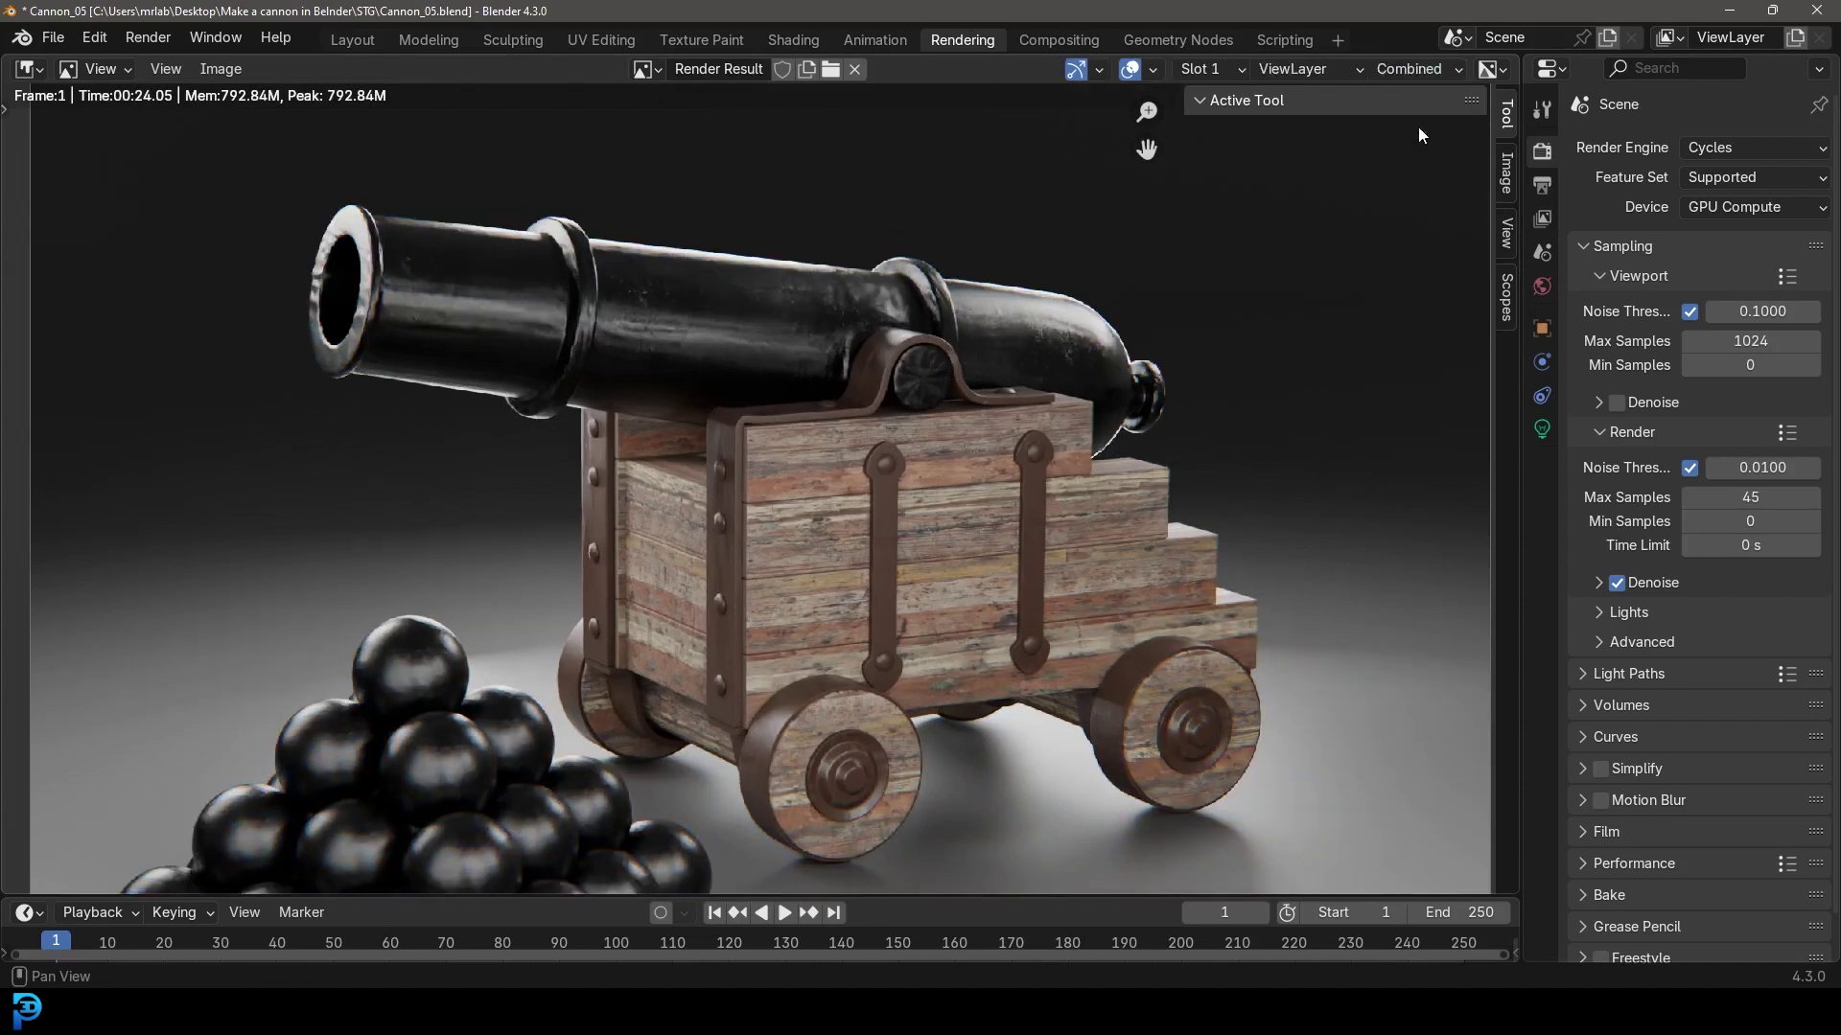
Browse the render passes, then return the display to the lens-distorted Composite.
{"action": "left_click", "coordinate": [1420, 66]}
{"action": "left_click", "coordinate": [1413, 71]}
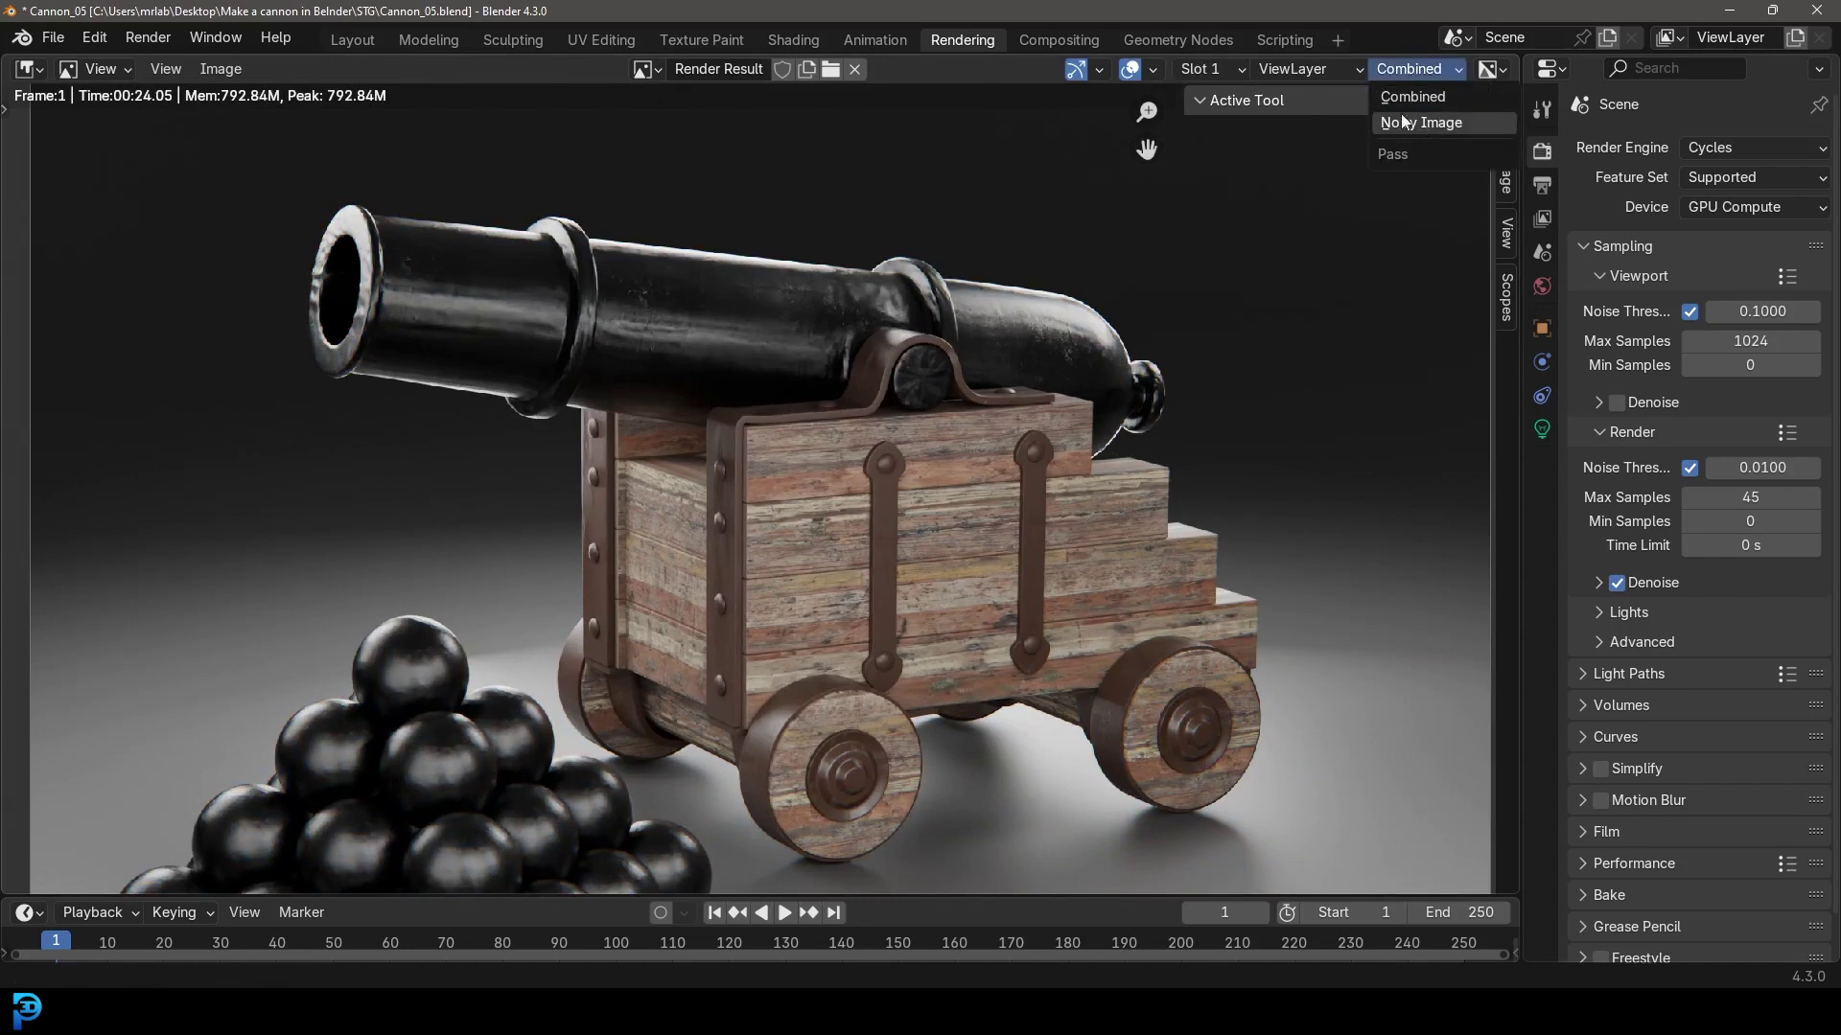
{"action": "left_click", "coordinate": [1342, 70]}
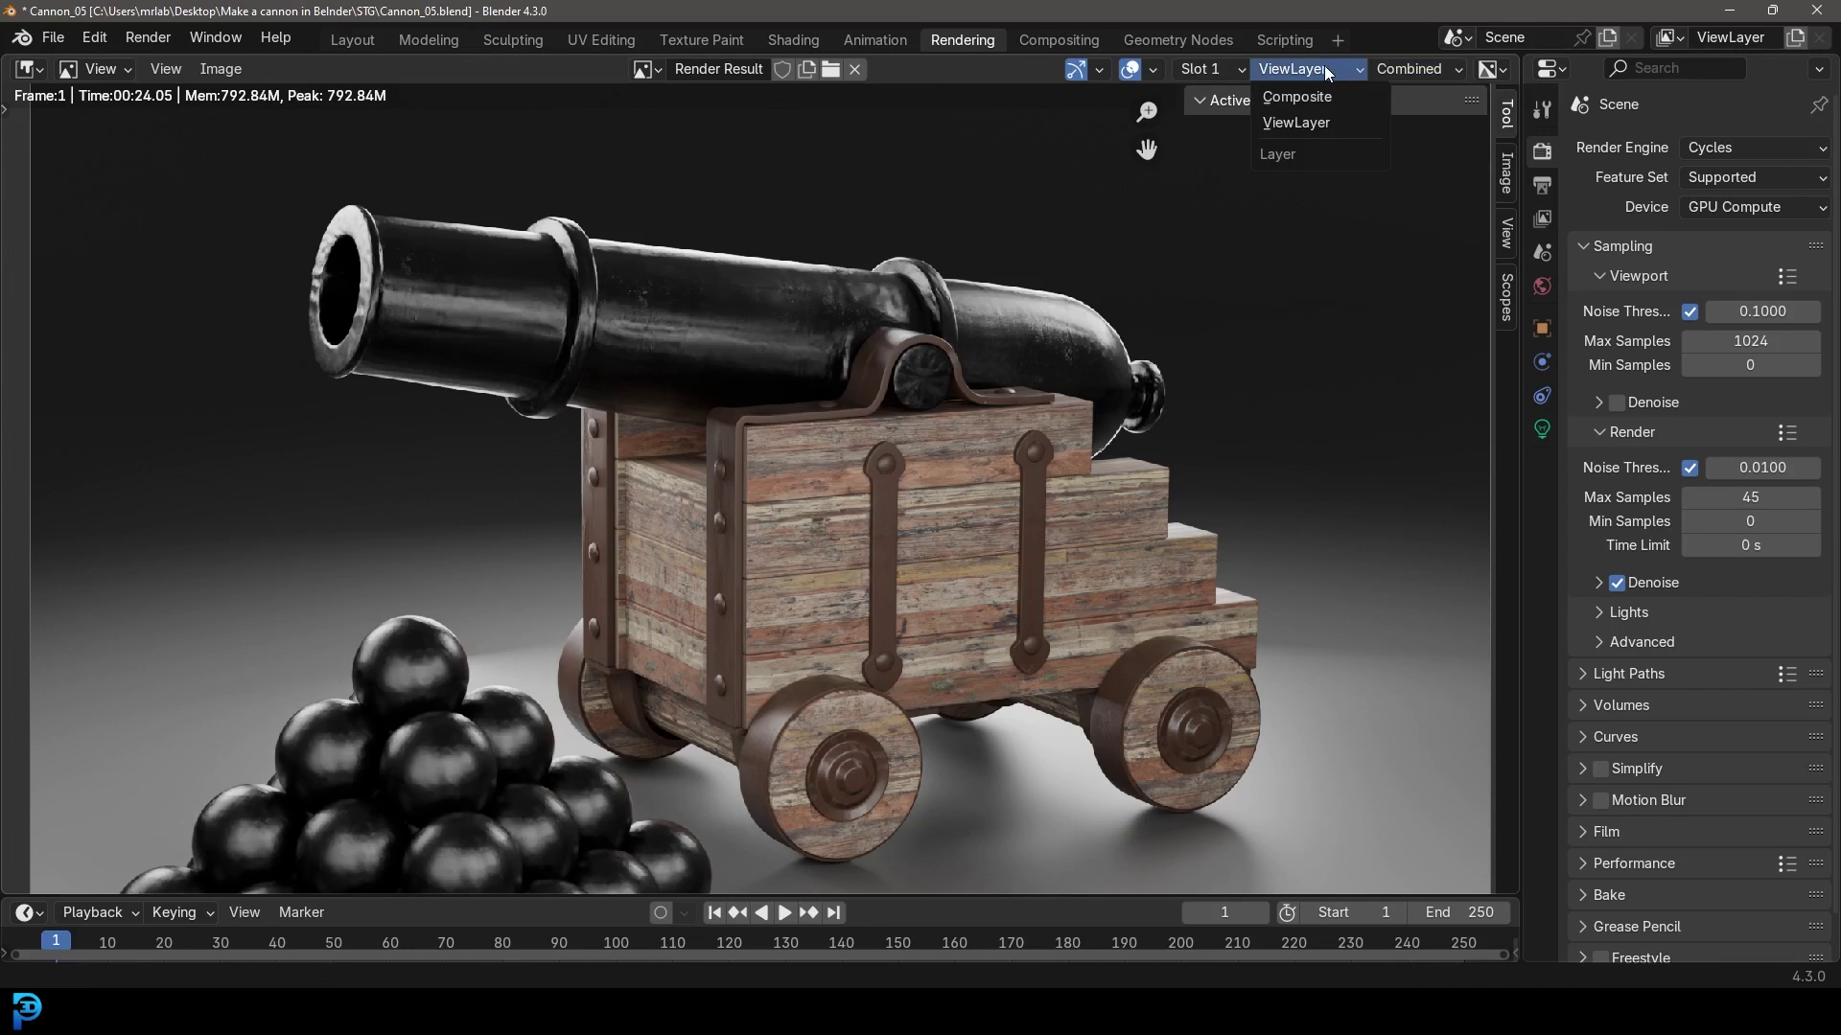
{"action": "left_click", "coordinate": [1317, 99]}
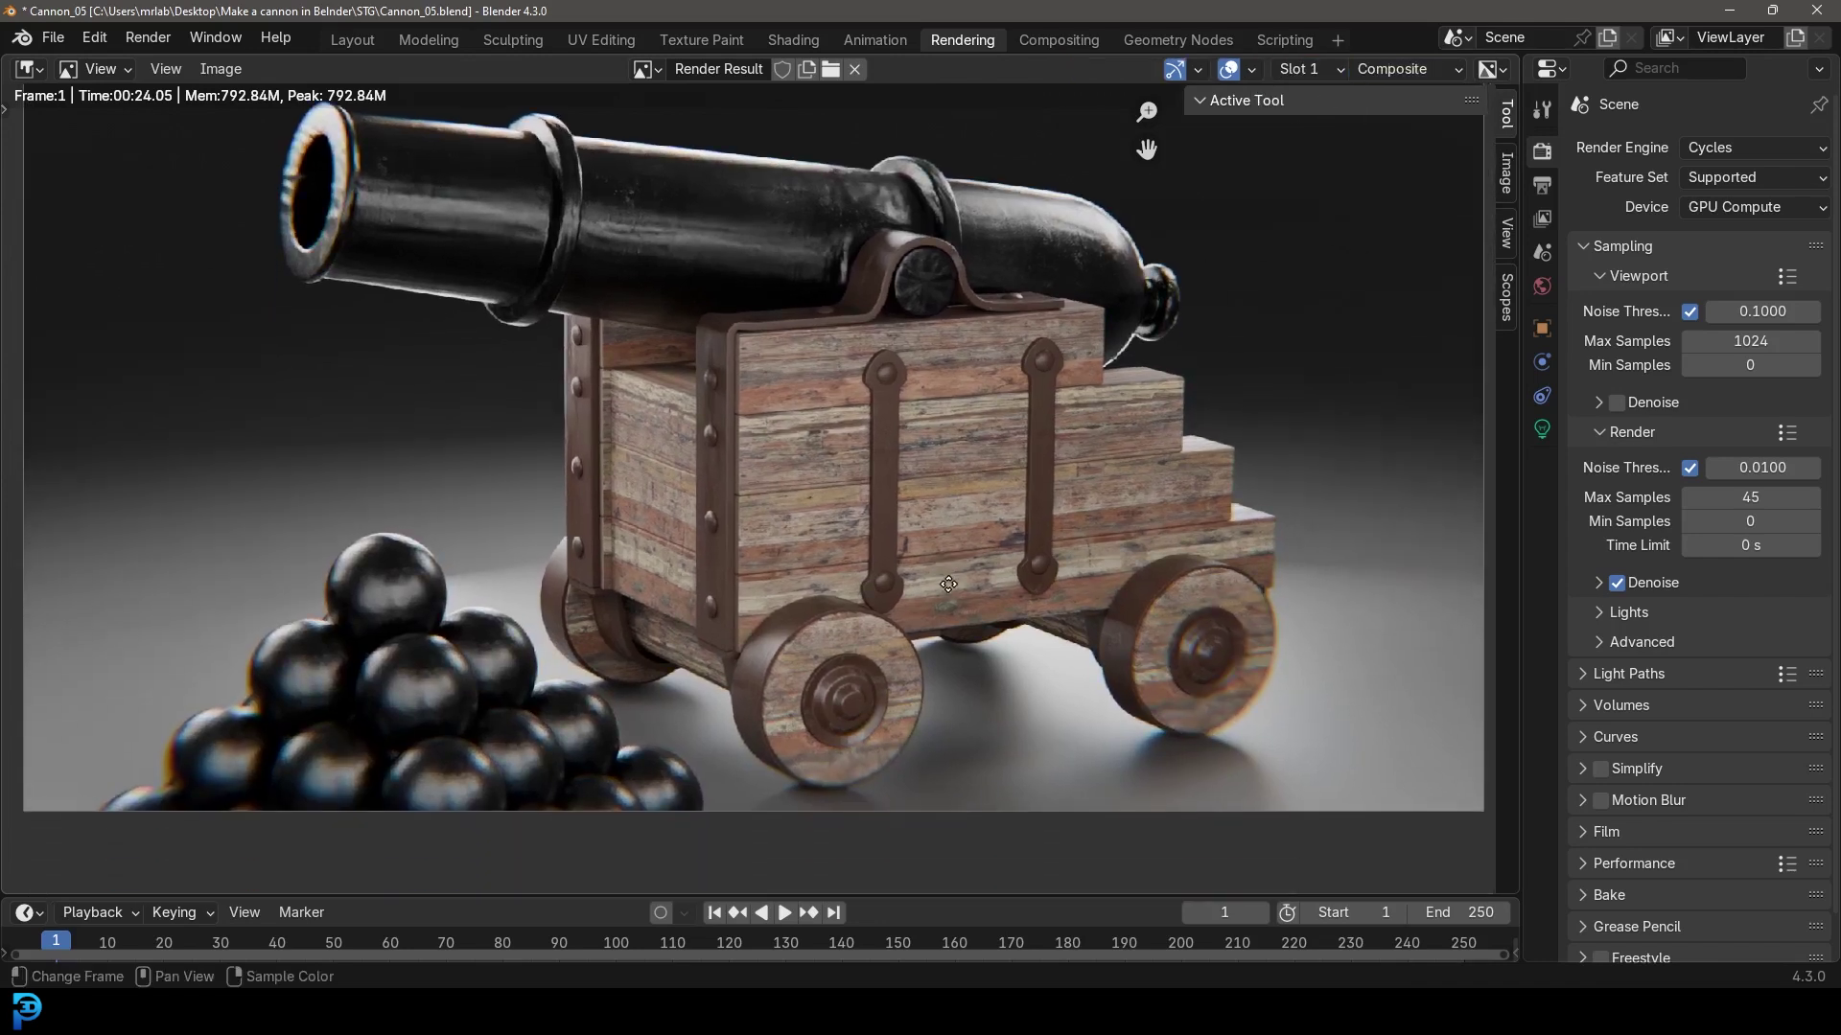
{"action": "scroll", "coordinate": [957, 652], "scroll_direction": "down", "scroll_amount": 1}
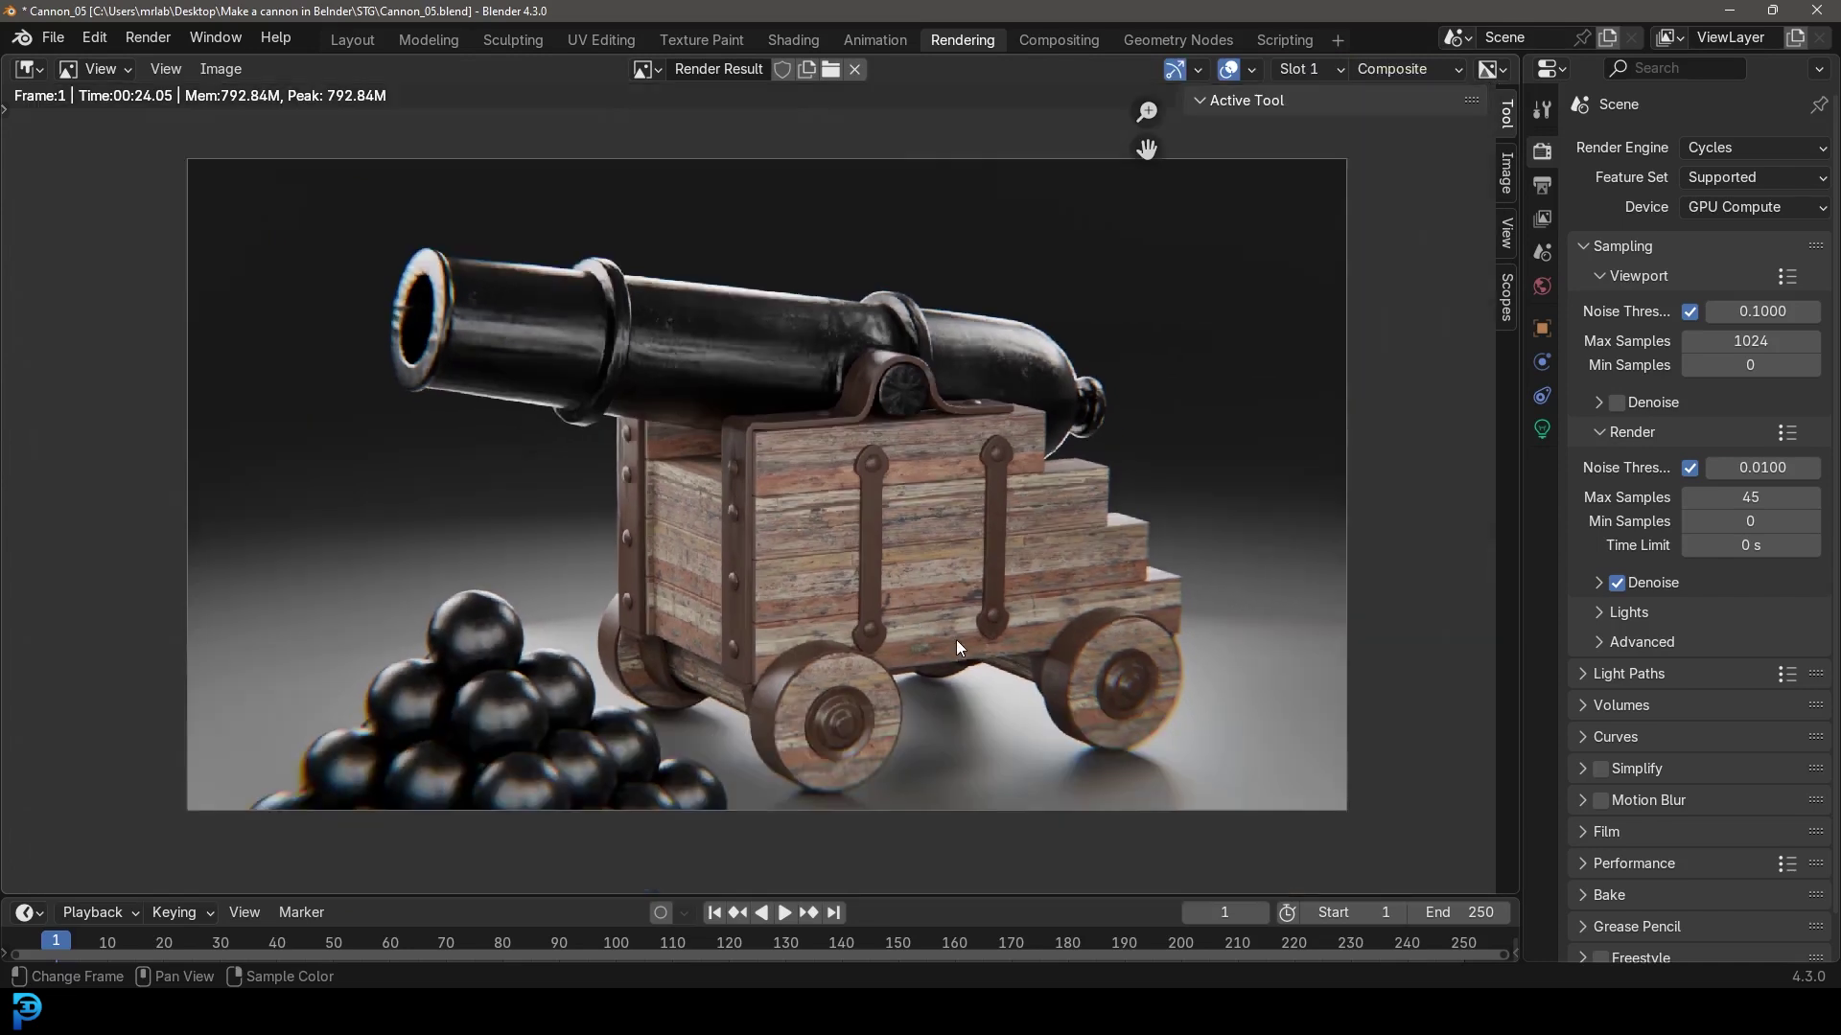